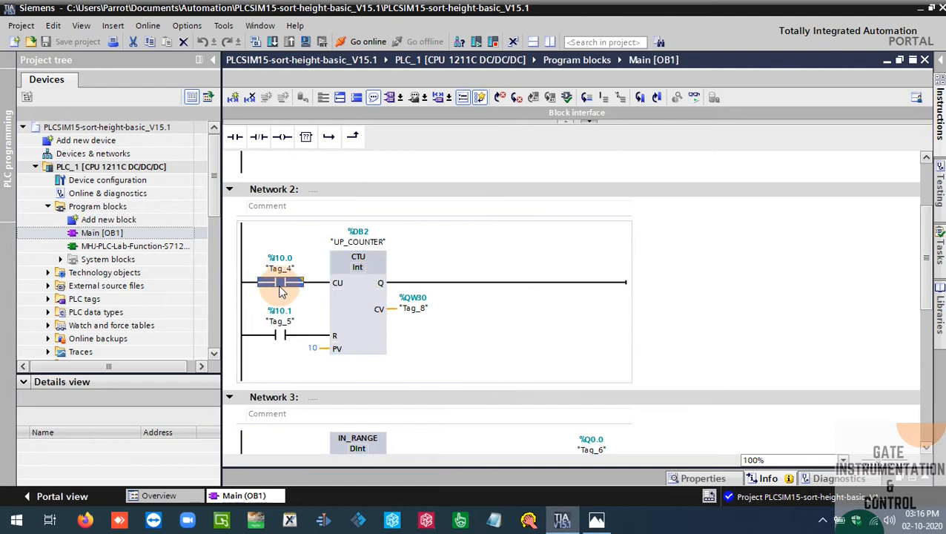
# Examine the up counter in Network 2 and the IN_RANGE and OUT_RANGE comparisons in Networks 3 and 4
pyautogui.click(282, 336)
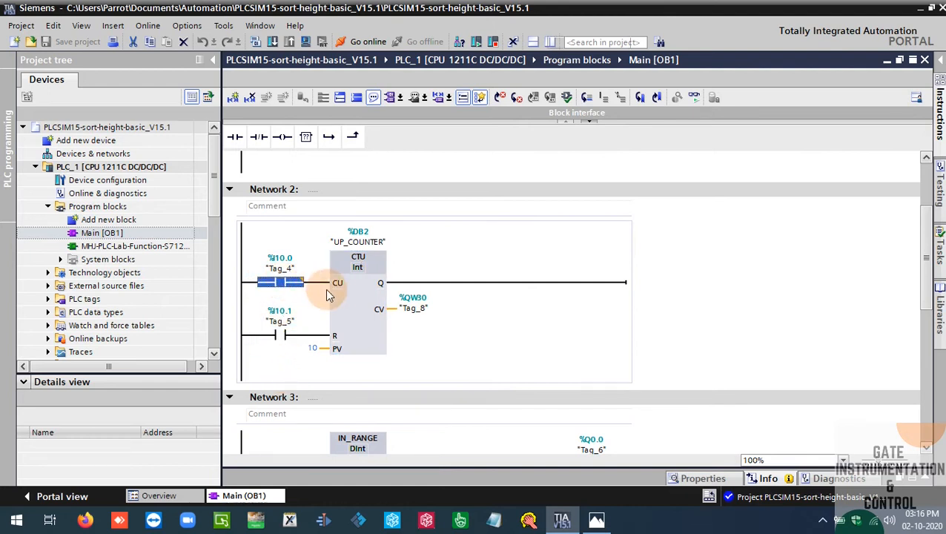
pyautogui.click(282, 282)
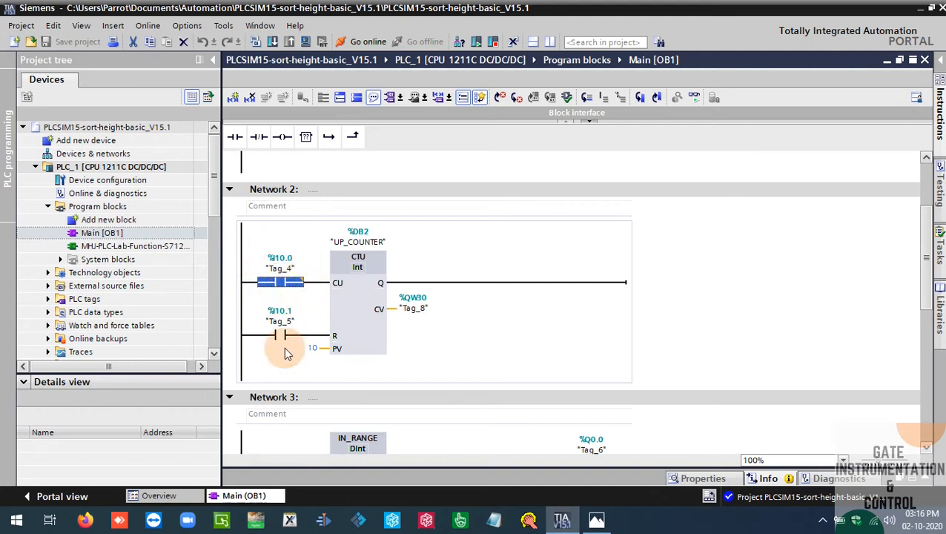
pyautogui.click(379, 311)
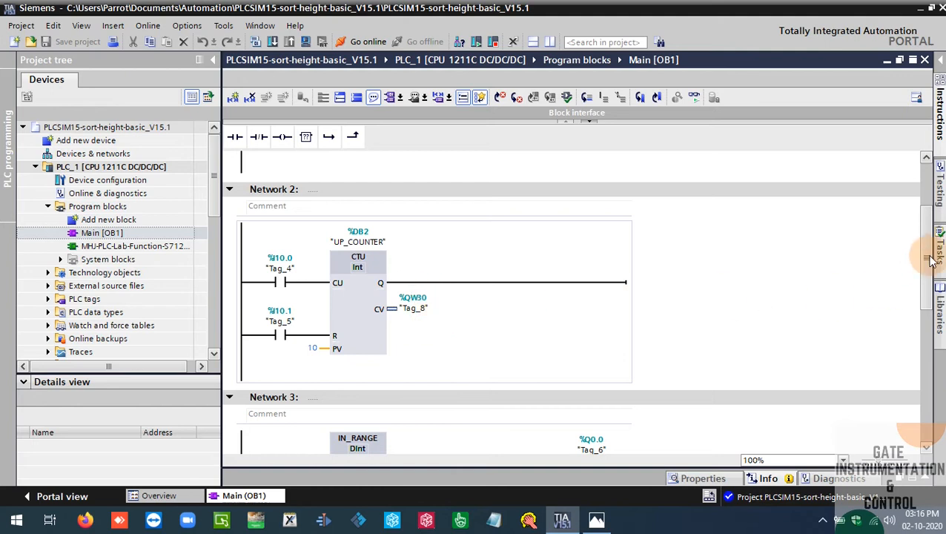
pyautogui.moveTo(928, 257); pyautogui.dragTo(931, 323)
pyautogui.scroll(-2, 931, 323)
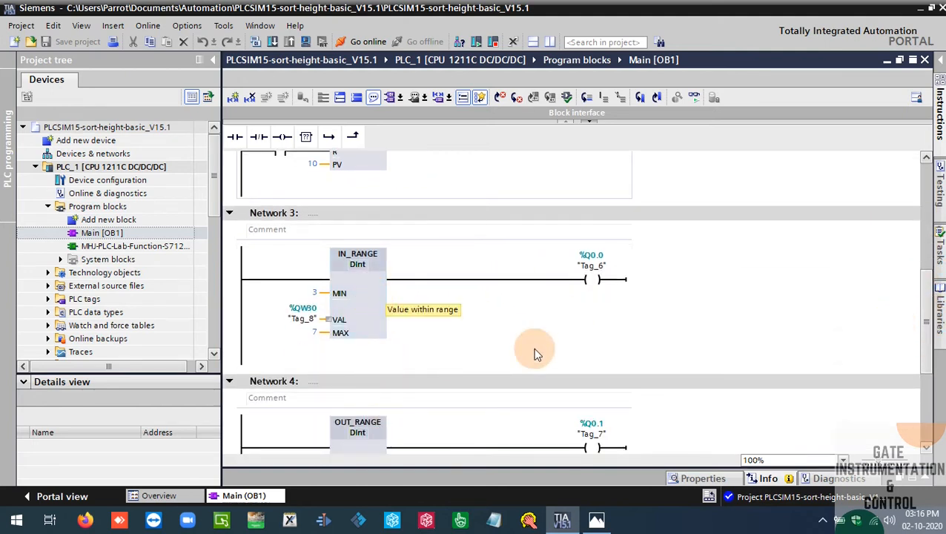
pyautogui.scroll(2, 929, 301)
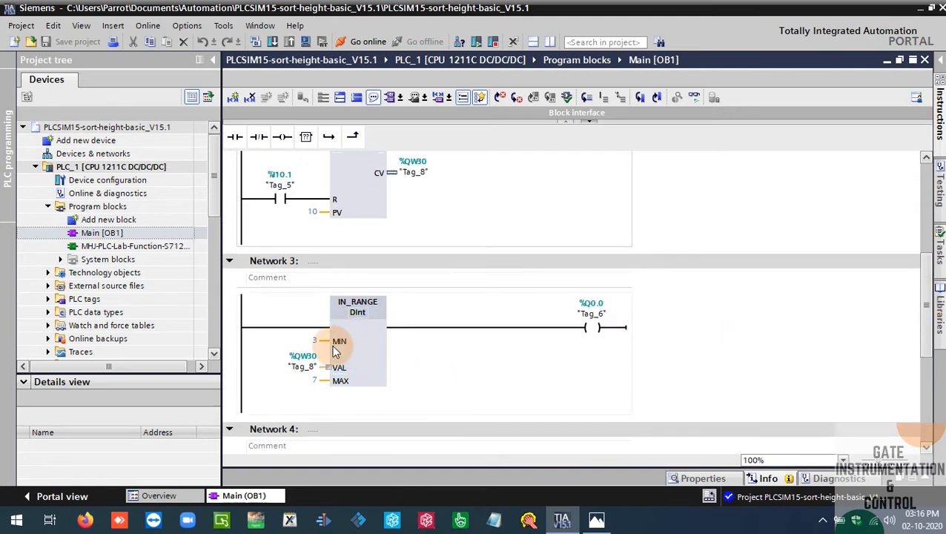
pyautogui.doubleClick(315, 342)
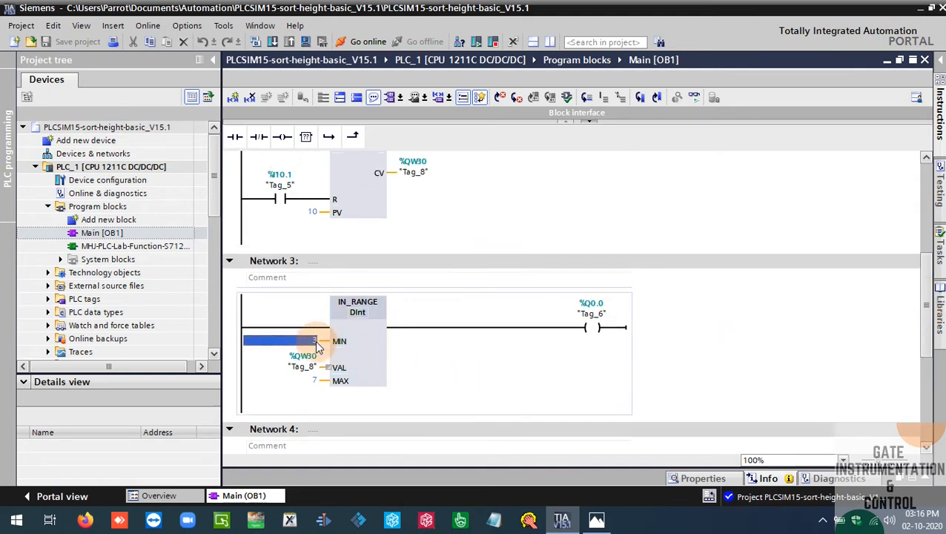
pyautogui.doubleClick(314, 381)
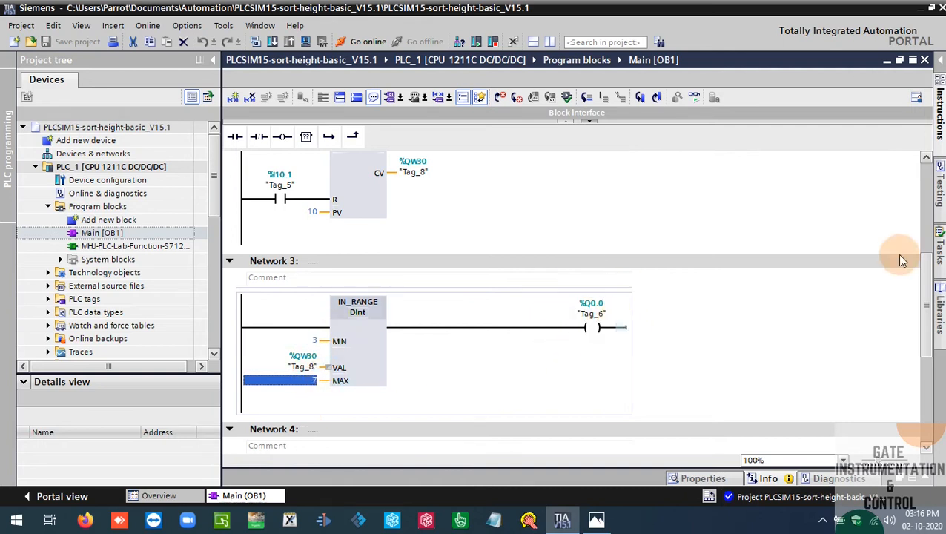
pyautogui.moveTo(924, 268); pyautogui.dragTo(934, 329)
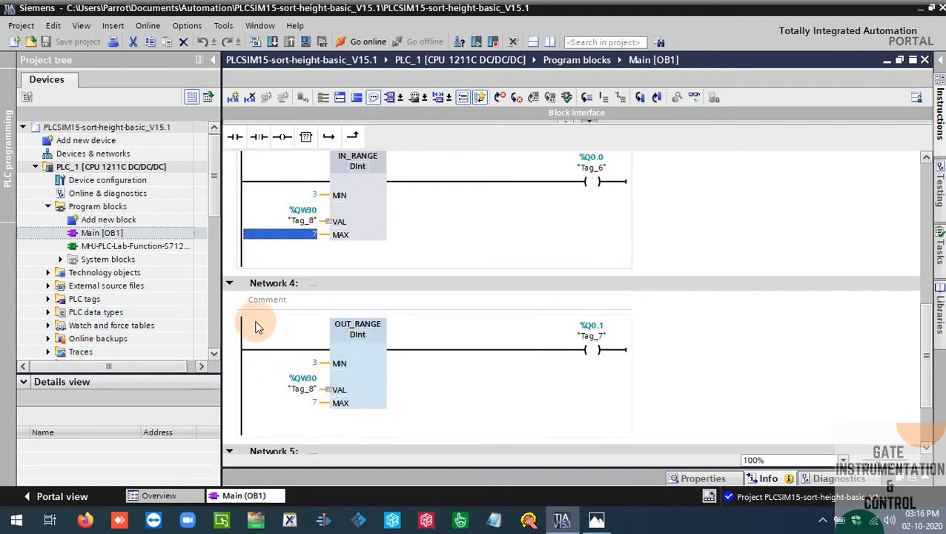
pyautogui.click(316, 402)
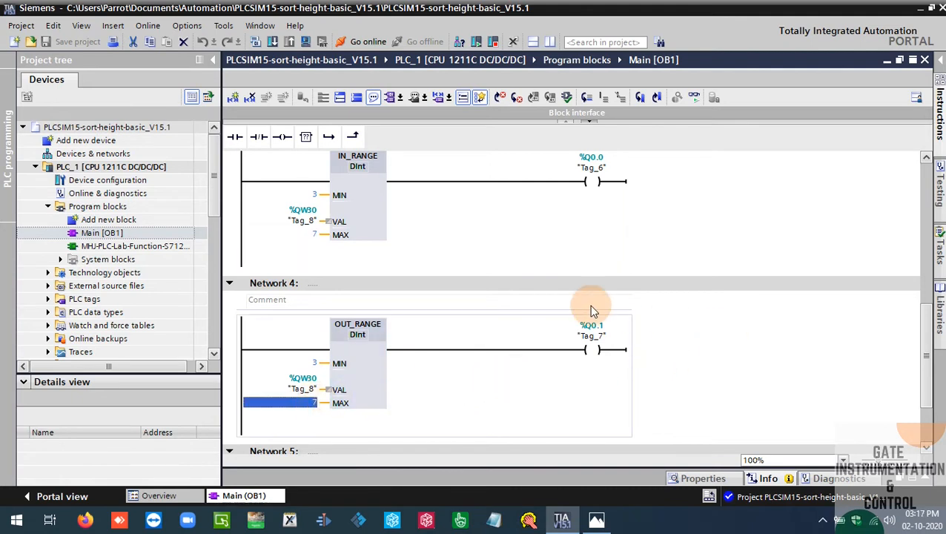
pyautogui.click(735, 345)
pyautogui.scroll(3, 923, 327)
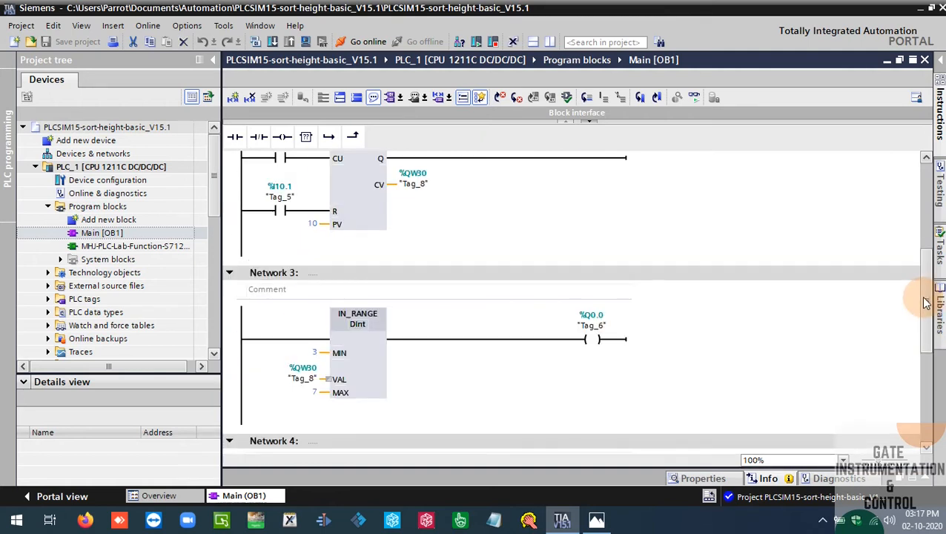
pyautogui.scroll(3, 927, 328)
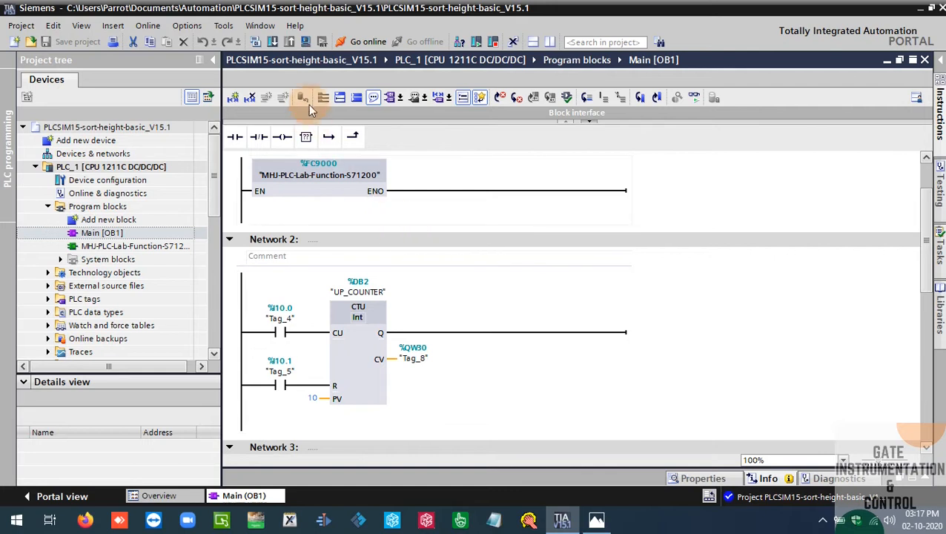
# Start the PLC simulation, accept disabling the other online interfaces, and load the program into the simulated PLC_1
pyautogui.click(304, 48)
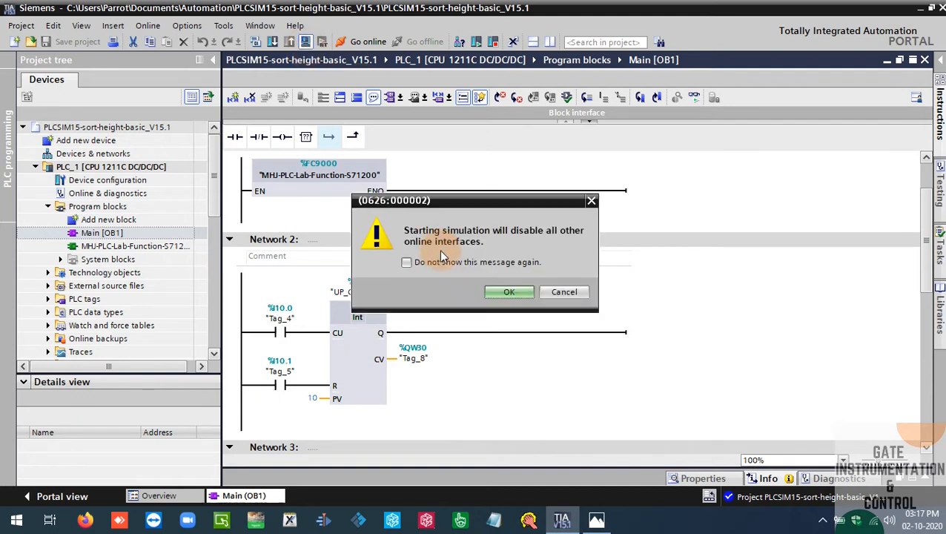
pyautogui.click(521, 291)
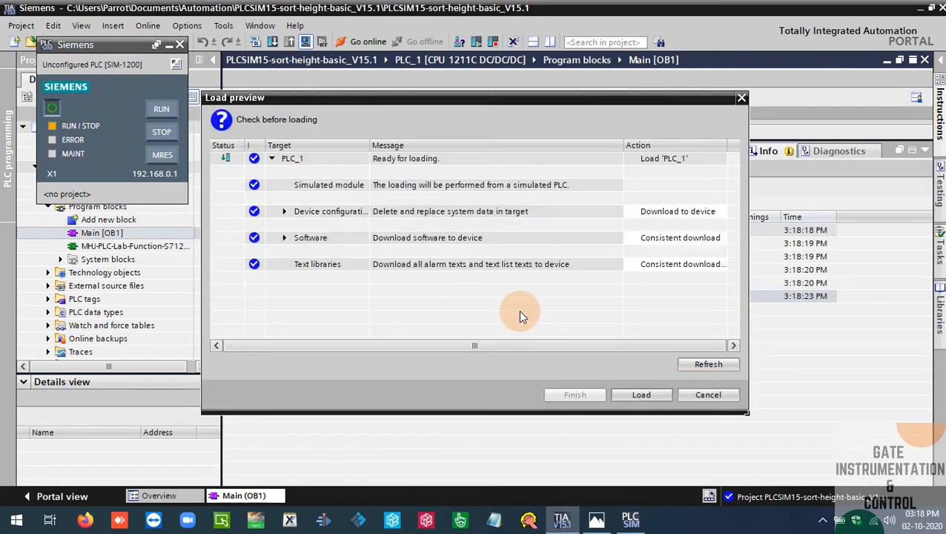
pyautogui.click(636, 396)
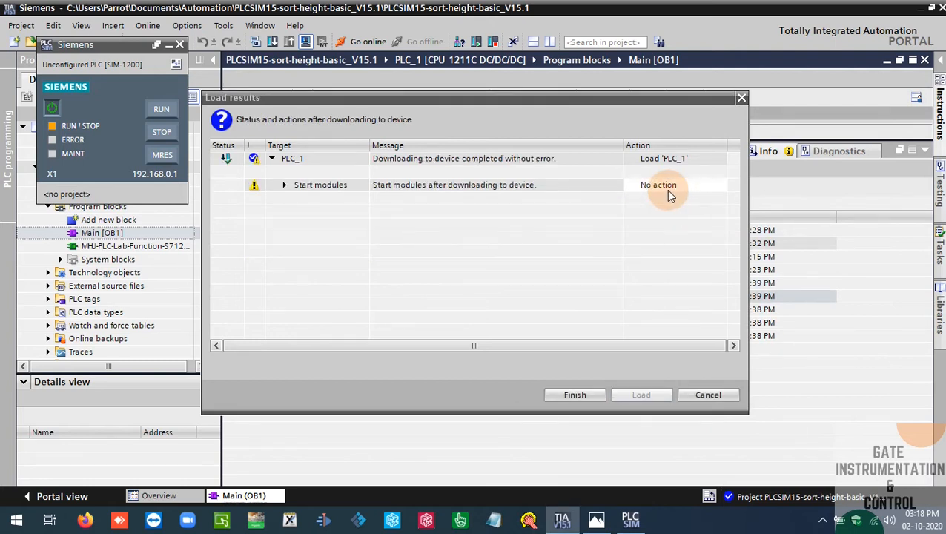
# Set the action after download to Start module, finish loading, and collapse the message area to reveal the ladder program
pyautogui.click(673, 185)
pyautogui.click(673, 185)
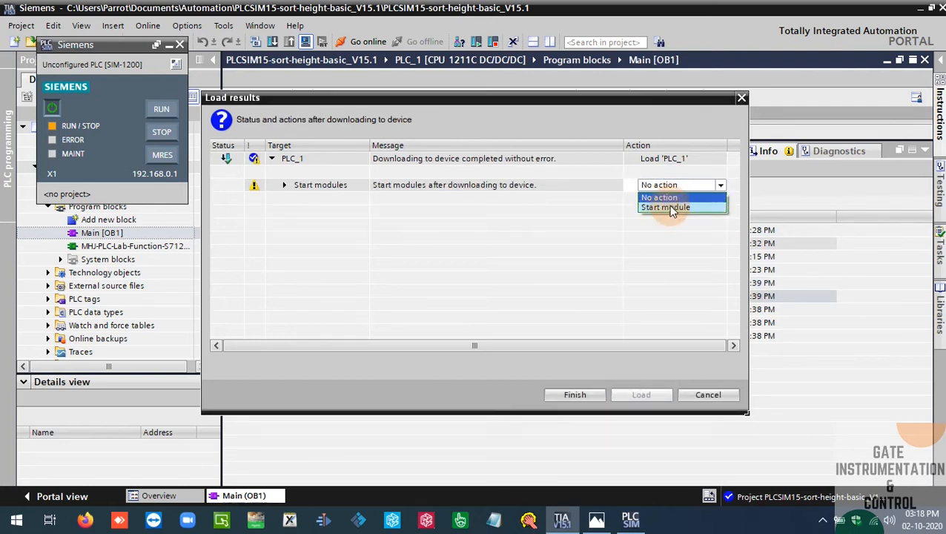
pyautogui.click(671, 207)
pyautogui.click(588, 399)
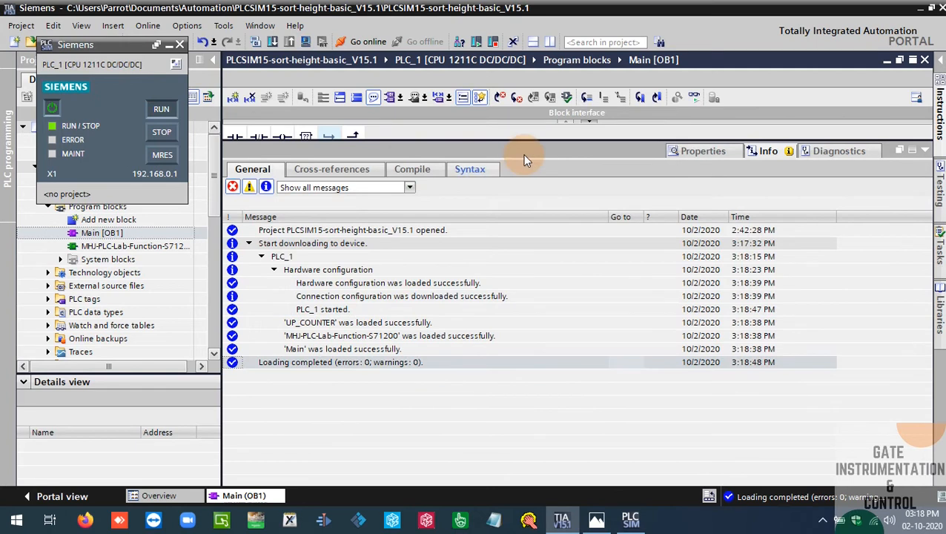
pyautogui.click(912, 149)
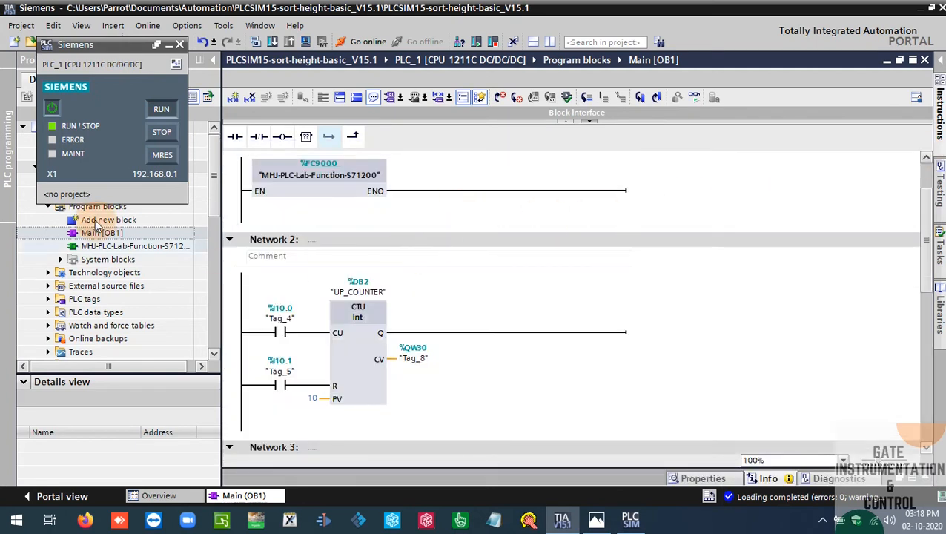
# Go online with PLC_1 and turn on program status monitoring for Main [OB1]
pyautogui.click(363, 41)
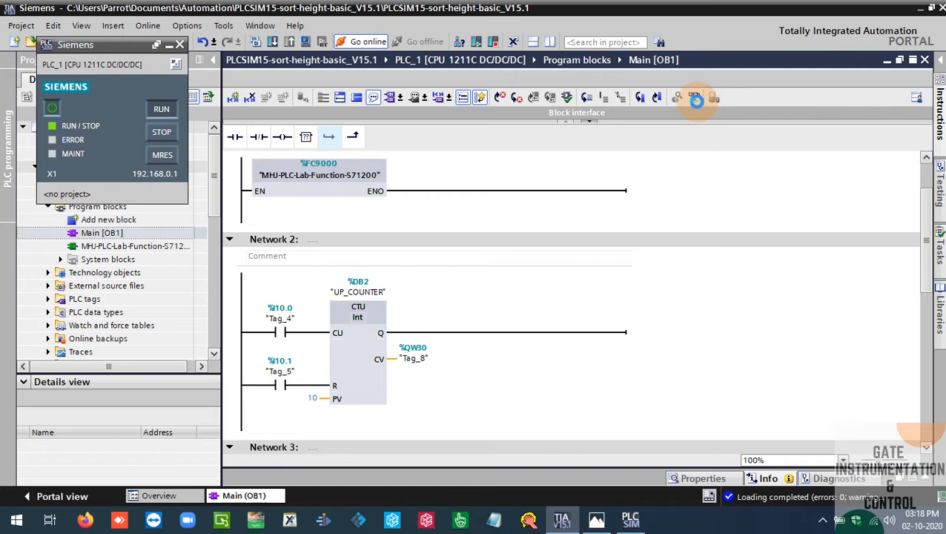
pyautogui.click(694, 98)
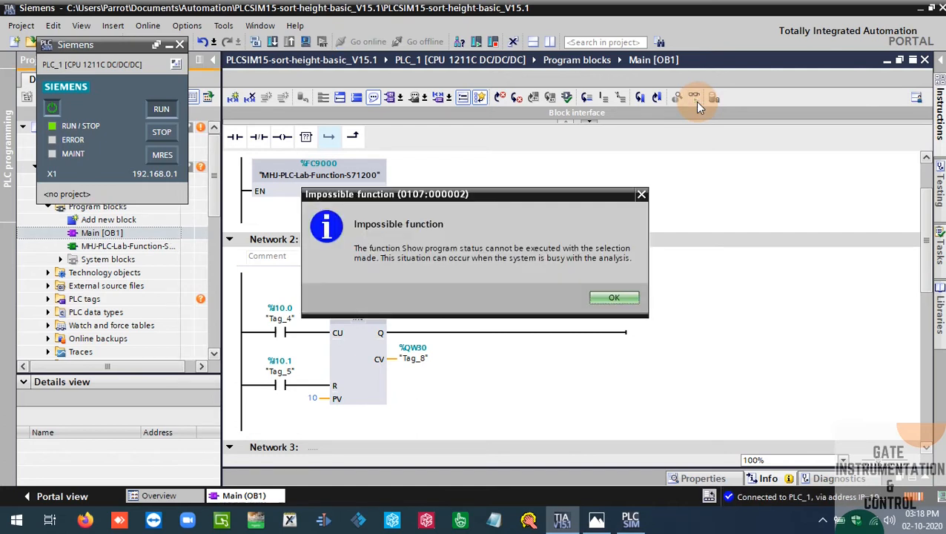
pyautogui.click(614, 298)
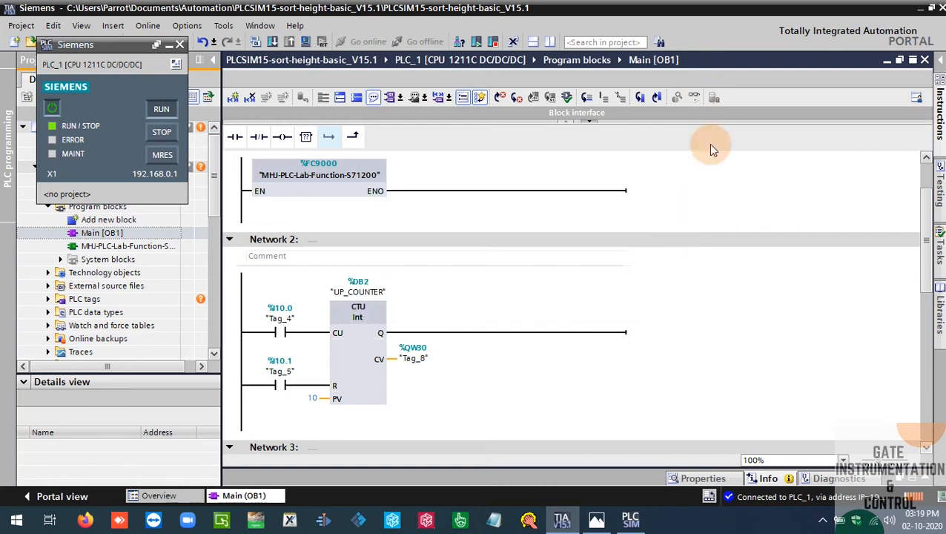
pyautogui.click(694, 98)
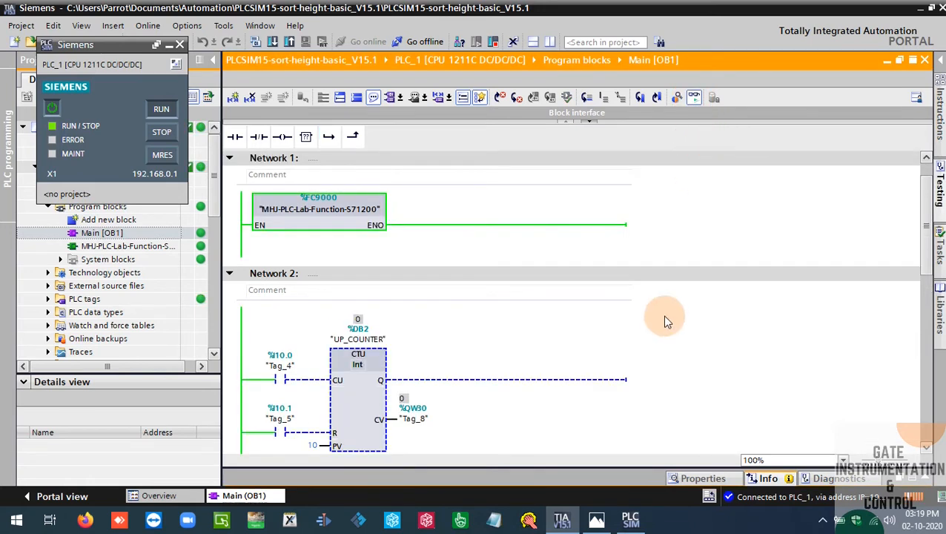
# Modify the counter input contact Tag_4 (%I10.0) in Network 2 to 1
pyautogui.scroll(-3, 662, 315)
pyautogui.click(280, 296)
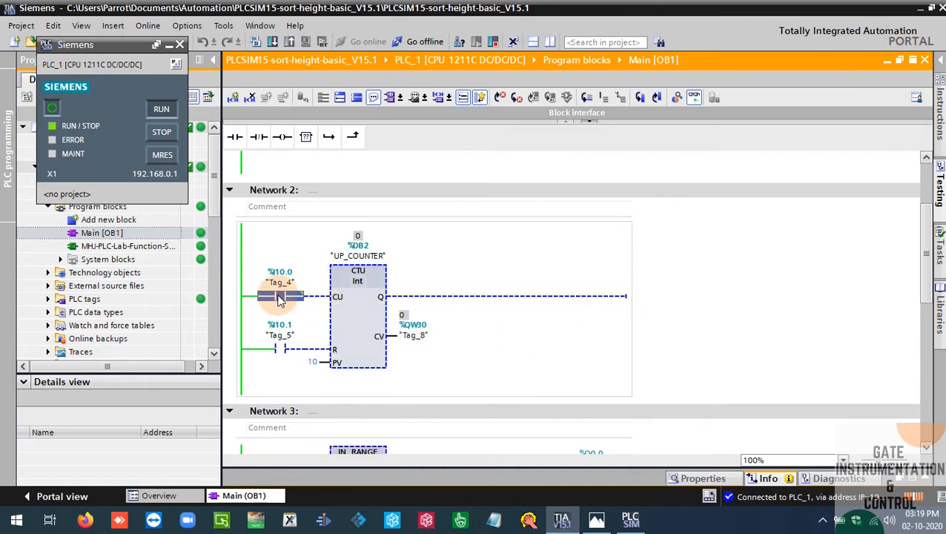
pyautogui.rightClick(280, 296)
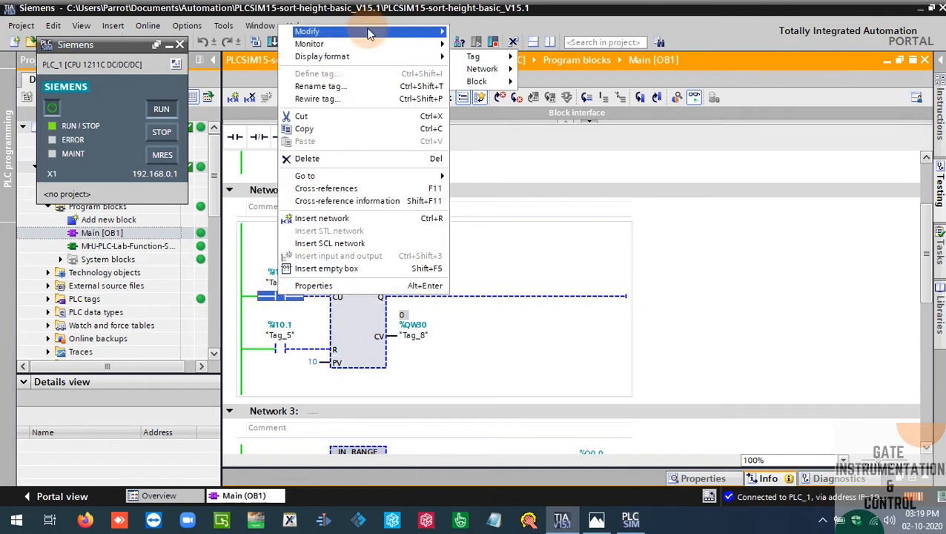
pyautogui.moveTo(318, 31)
pyautogui.click(486, 44)
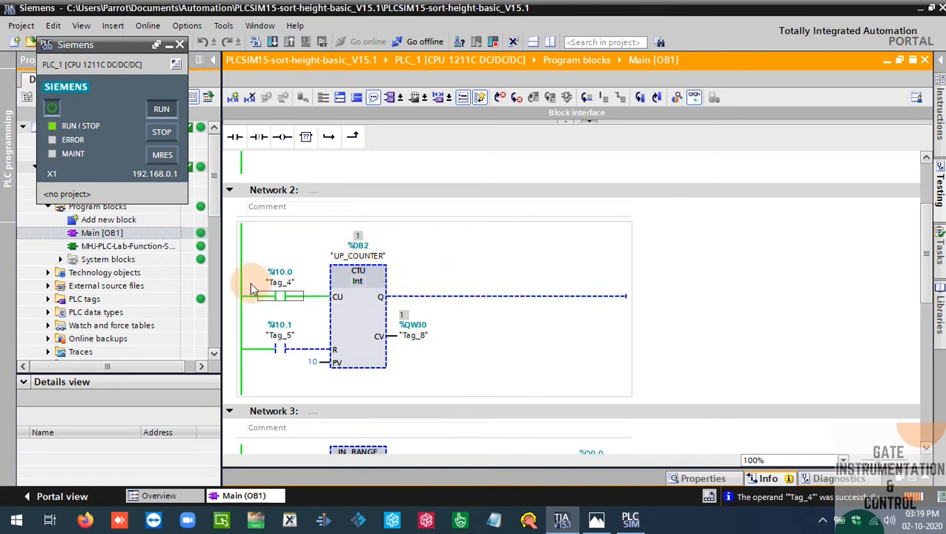
# Modify the counter input contact Tag_4 (%I10.0) back to 0
pyautogui.rightClick(285, 297)
pyautogui.moveTo(401, 35)
pyautogui.click(516, 32)
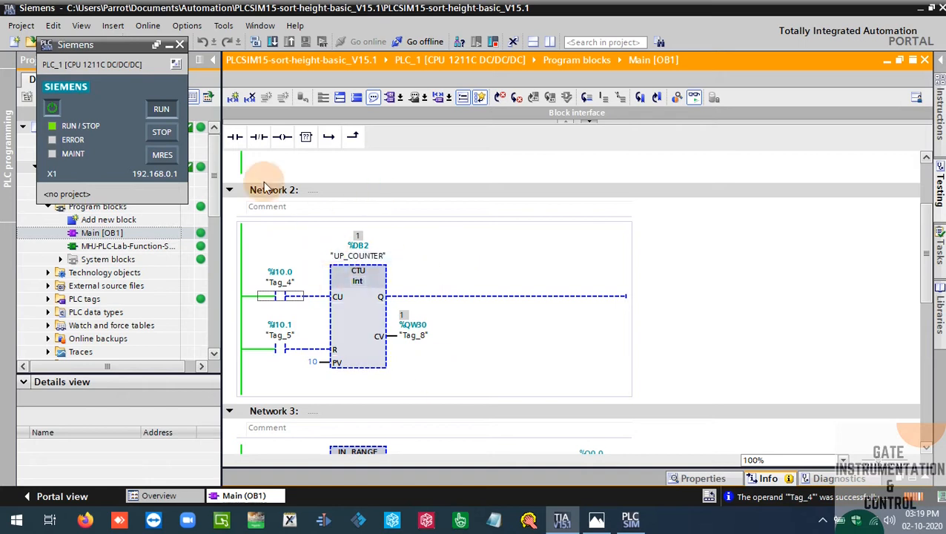
# Move the PLCSIM window away from the project tree and minimize TIA Portal to expose the desktop
pyautogui.click(169, 45)
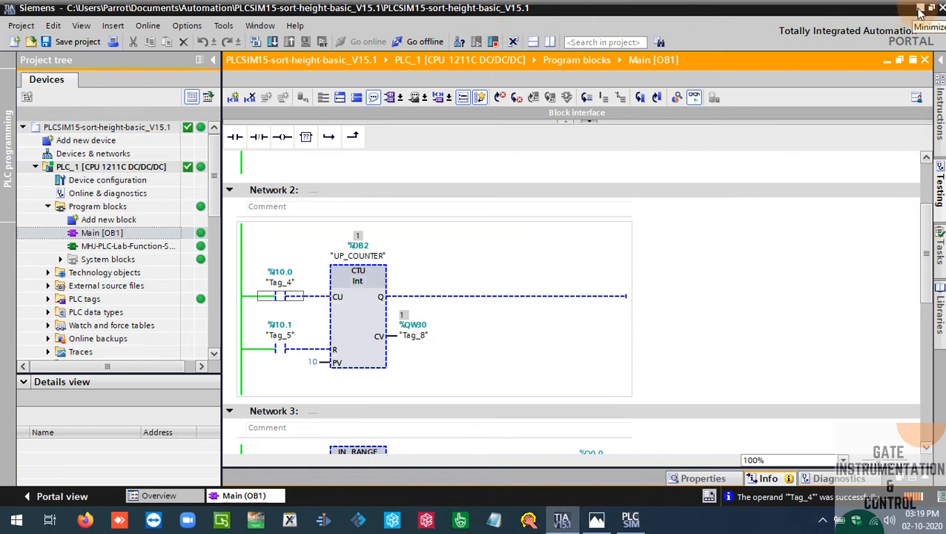
pyautogui.click(630, 521)
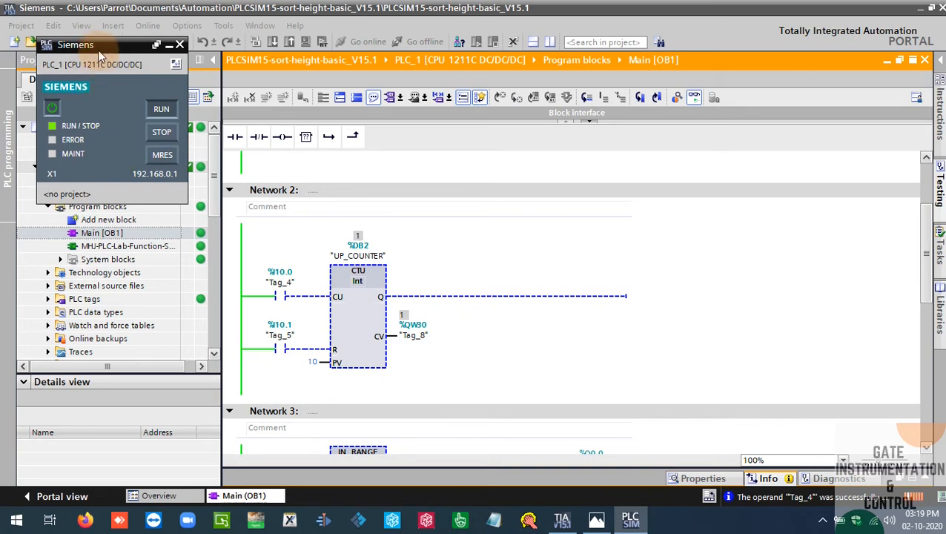
pyautogui.moveTo(102, 46); pyautogui.dragTo(226, 81)
pyautogui.moveTo(324, 109); pyautogui.dragTo(570, 165)
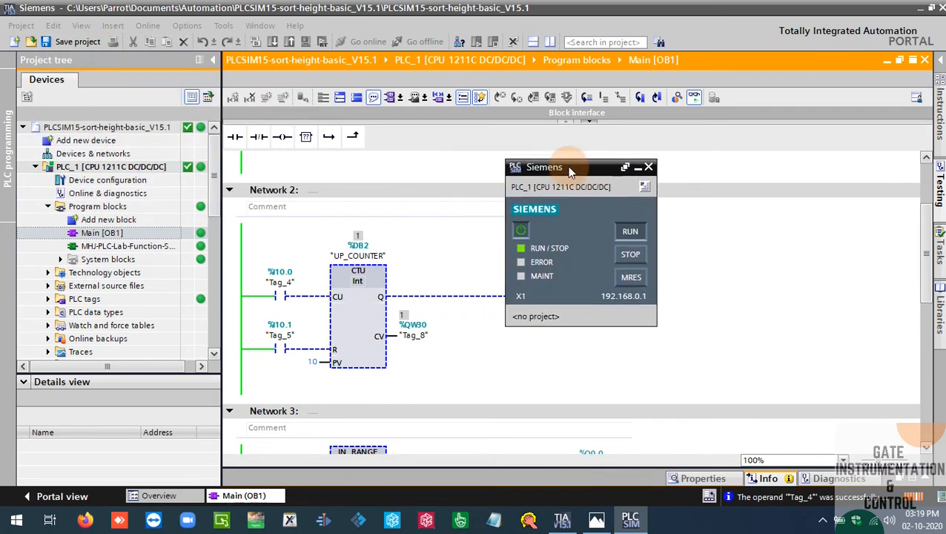
pyautogui.click(922, 14)
# Open the bin folder inside the desktop's Nettoplcsim-S7o-v-1-2-4-0 folder and run NetToPLCsim as administrator
pyautogui.doubleClick(22, 206)
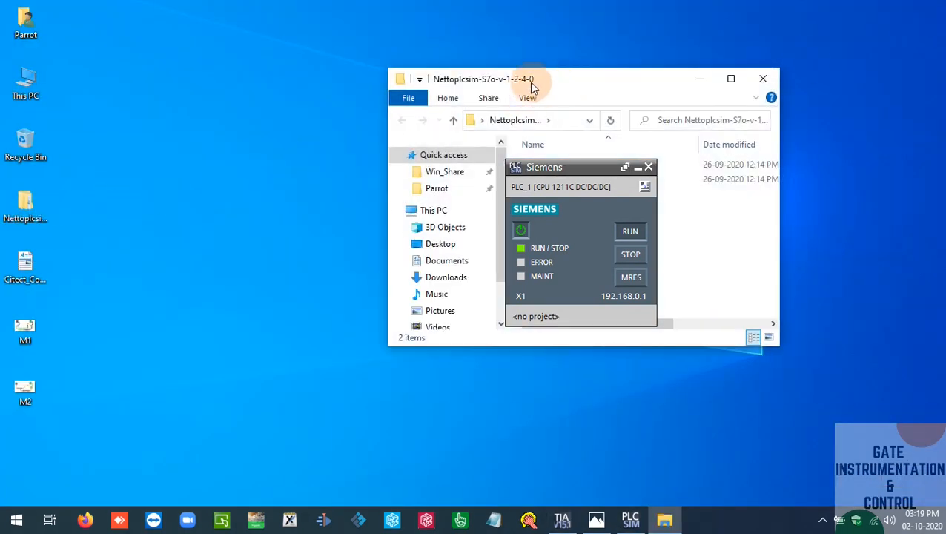
pyautogui.moveTo(561, 87); pyautogui.dragTo(240, 71)
pyautogui.doubleClick(226, 151)
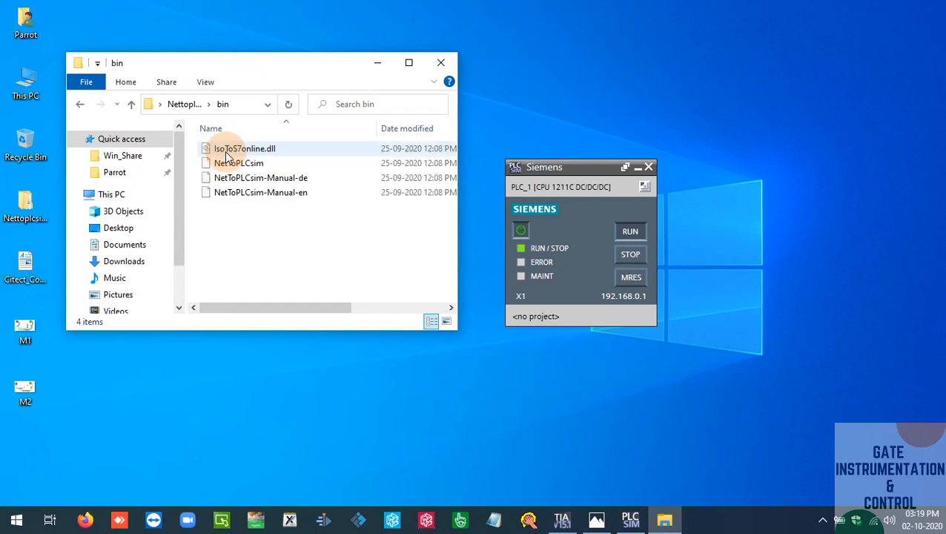
pyautogui.click(240, 164)
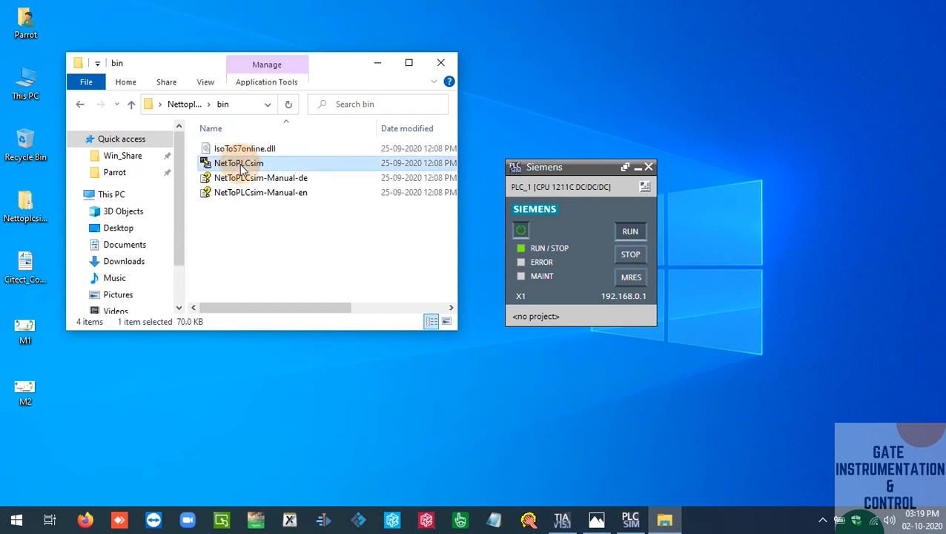
pyautogui.rightClick(241, 169)
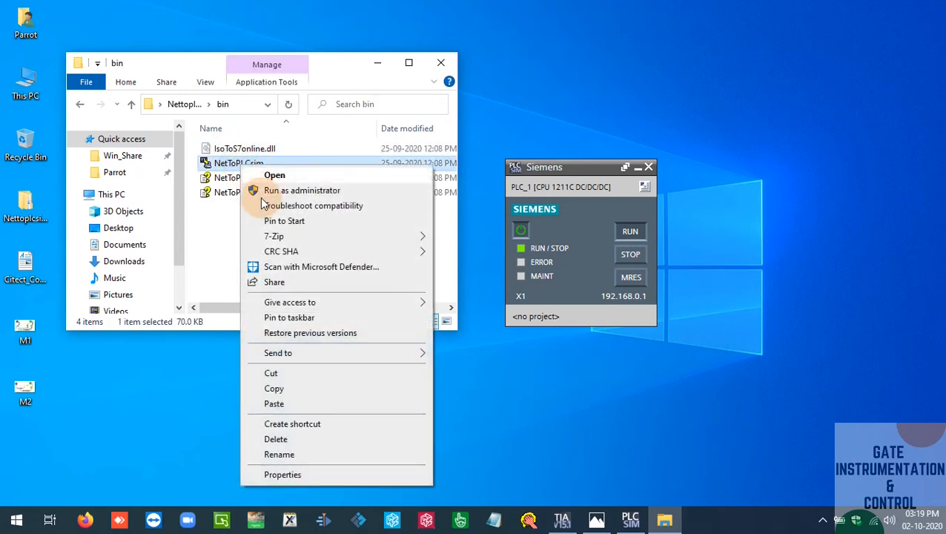
pyautogui.click(355, 192)
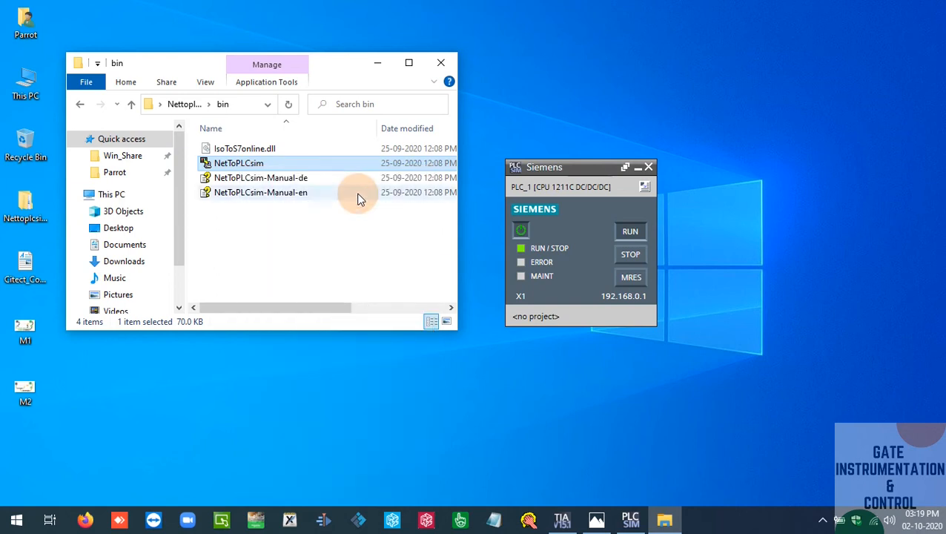
# Move the PLCSIM window aside and reposition the NetToPLCsim port 102 warning higher on the desktop
pyautogui.moveTo(566, 172); pyautogui.dragTo(720, 148)
pyautogui.click(481, 199)
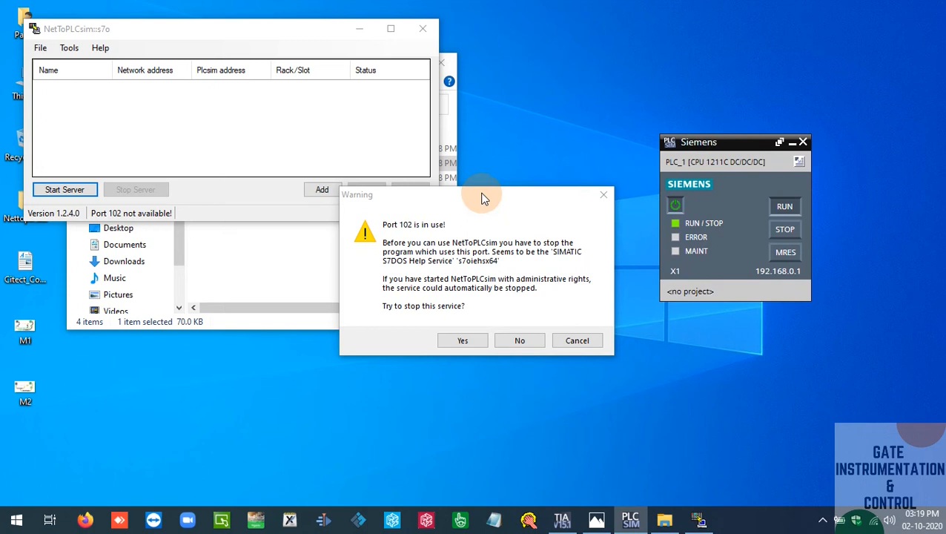
pyautogui.moveTo(481, 199); pyautogui.dragTo(437, 101)
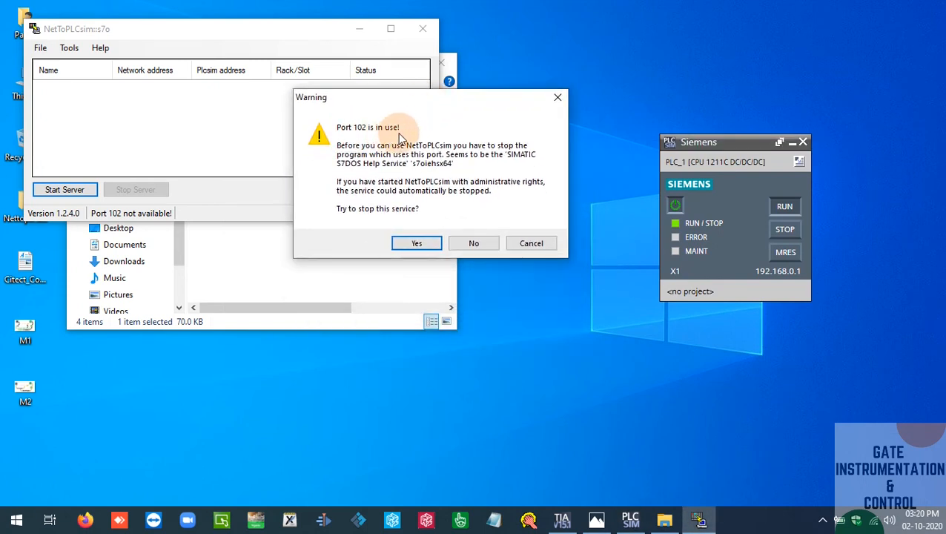
# Let NetToPLCsim stop the Siemens service occupying port 102 and close the port check dialog
pyautogui.moveTo(690, 144); pyautogui.dragTo(672, 145)
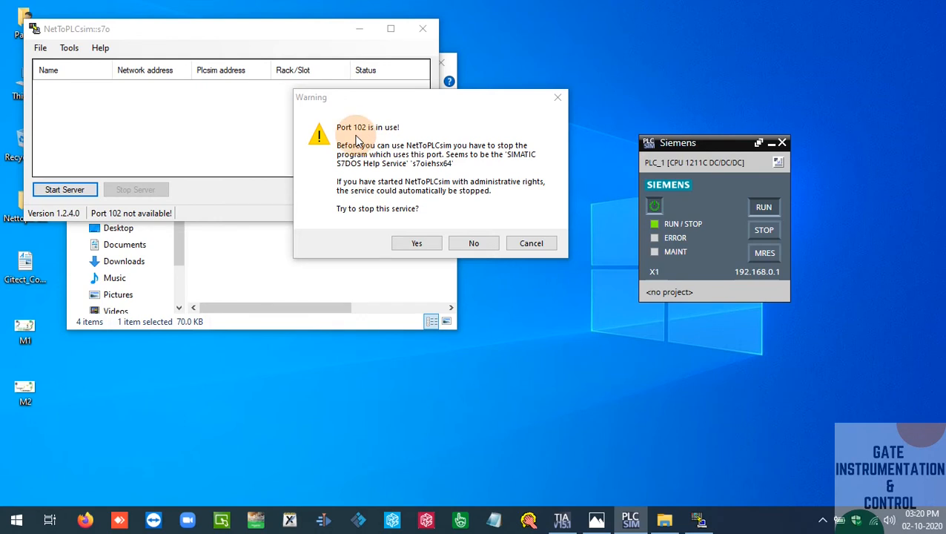
pyautogui.click(406, 249)
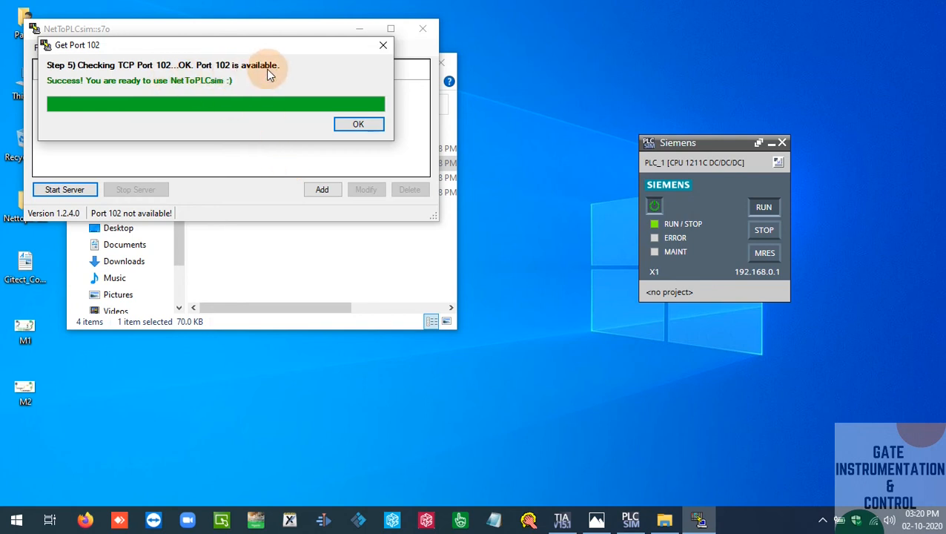
pyautogui.click(364, 126)
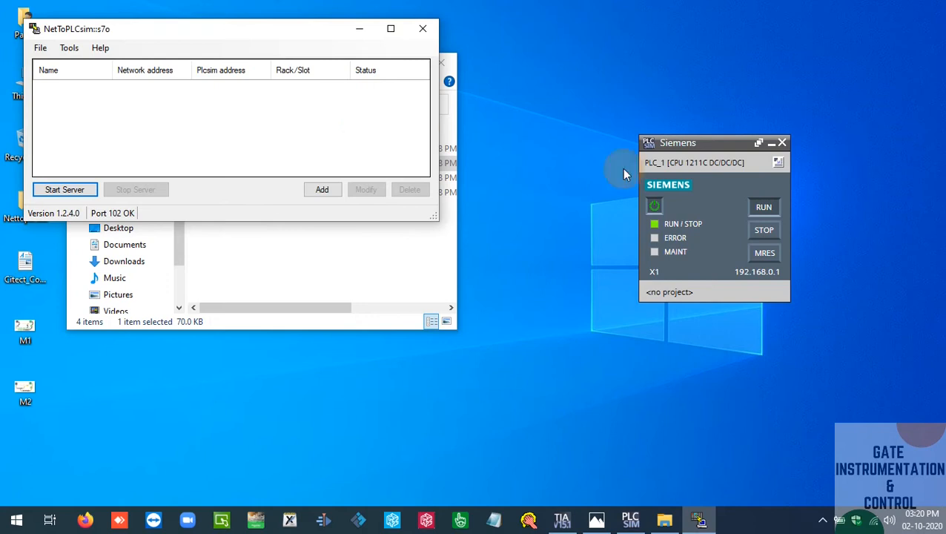
# Check the TIA Portal project's connection to PLC_1, then close the running PLCSIM simulation
pyautogui.click(561, 519)
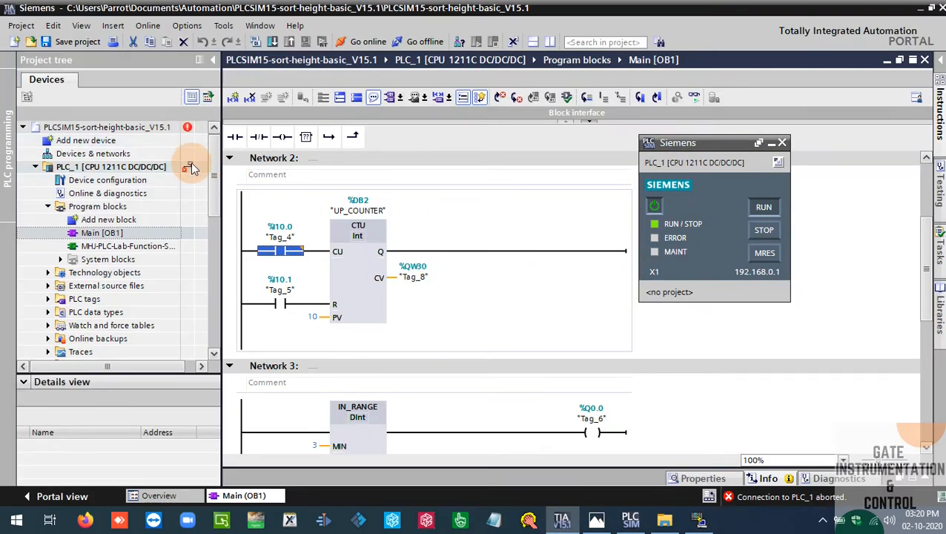
pyautogui.click(630, 520)
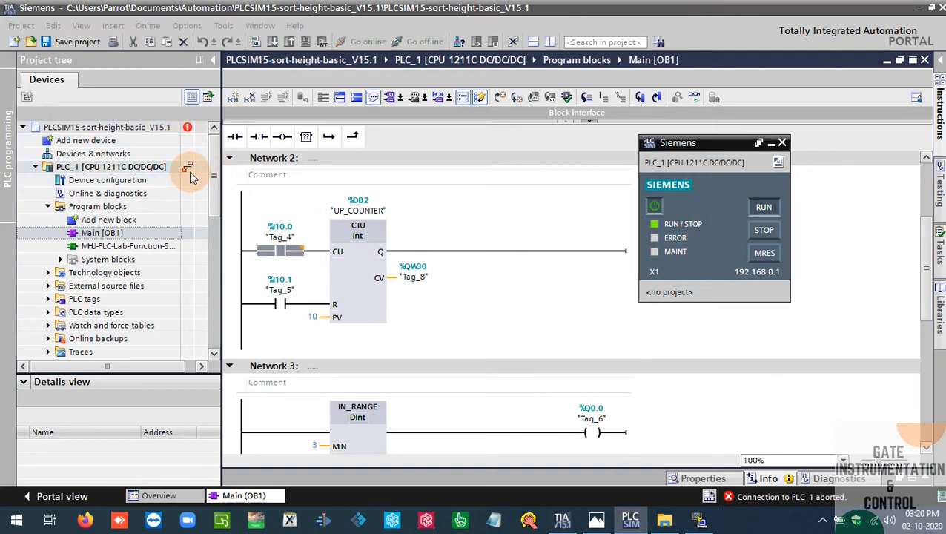
pyautogui.click(920, 9)
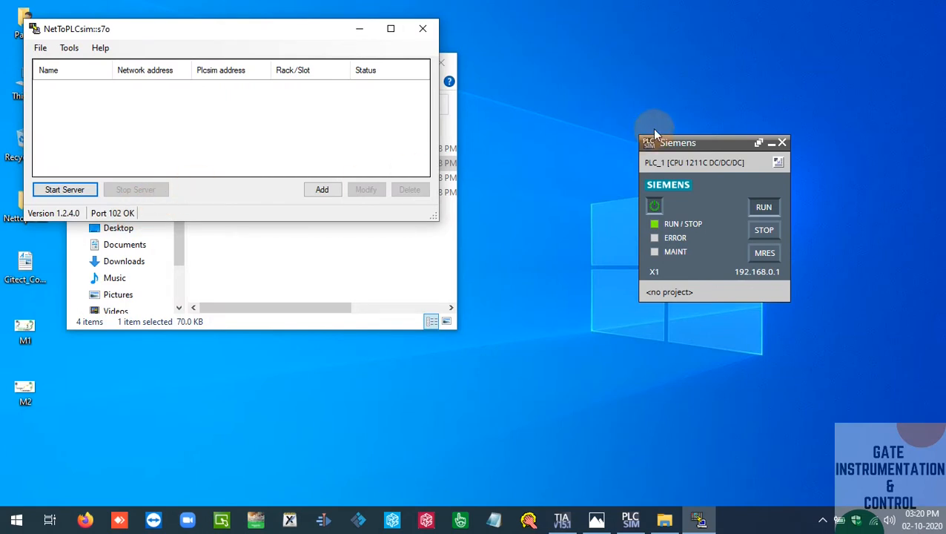
pyautogui.click(710, 146)
pyautogui.click(783, 143)
pyautogui.click(761, 258)
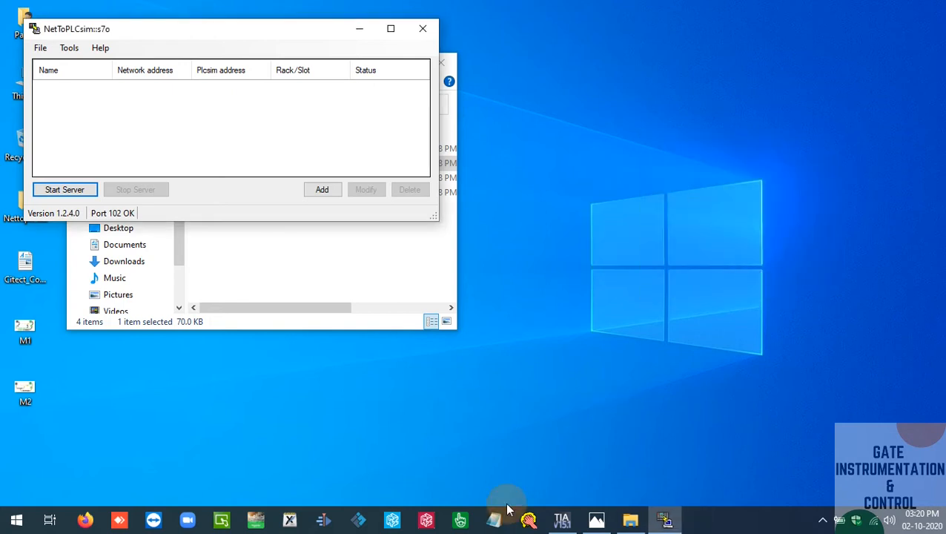
# Switch to TIA Portal, take PLC_1 offline and start a new PLCSIM simulation of it
pyautogui.click(561, 521)
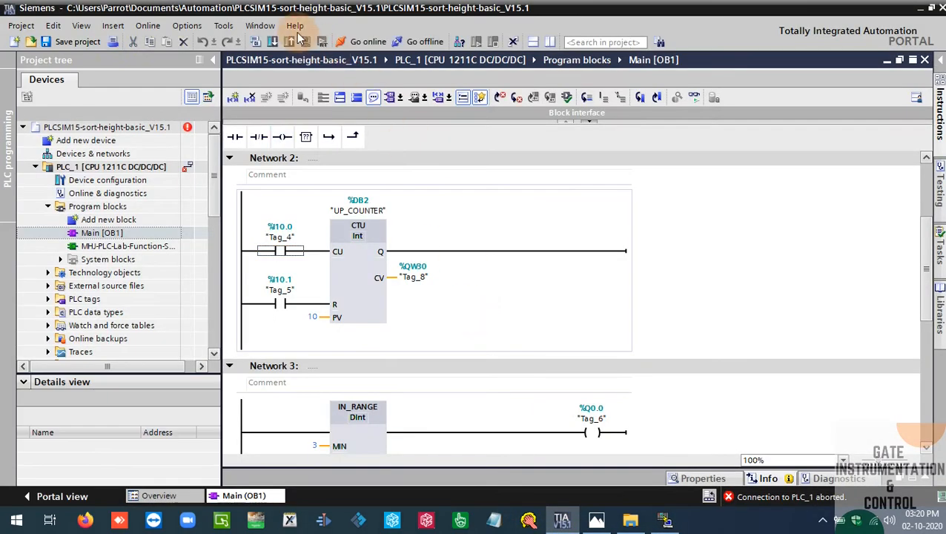
pyautogui.click(420, 41)
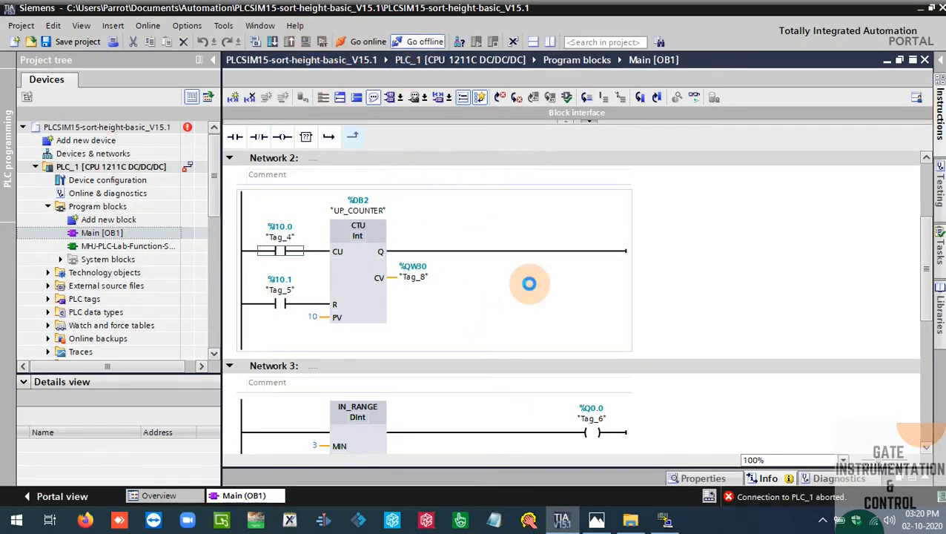
pyautogui.click(302, 43)
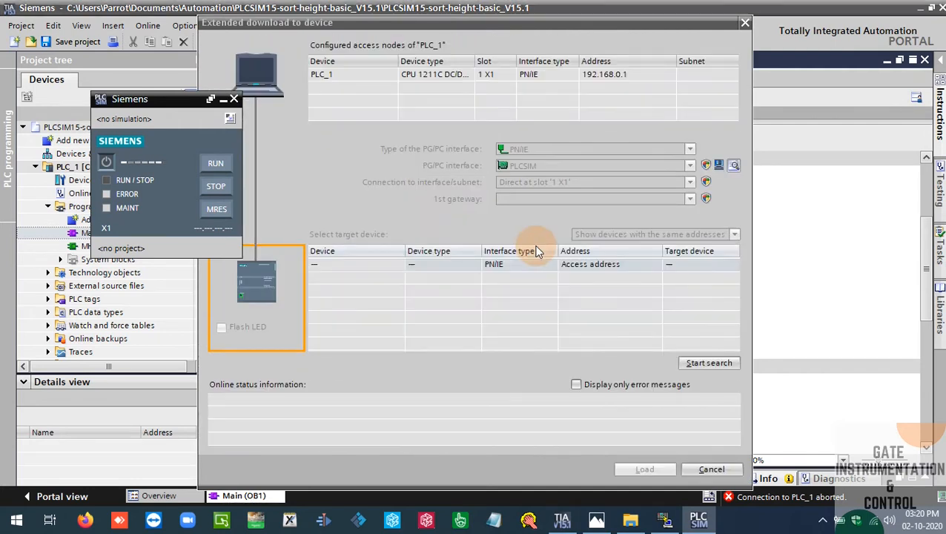
# Find the simulated CPU at 192.168.0.1, download PLC_1 to it and finish with the Start module action
pyautogui.click(696, 364)
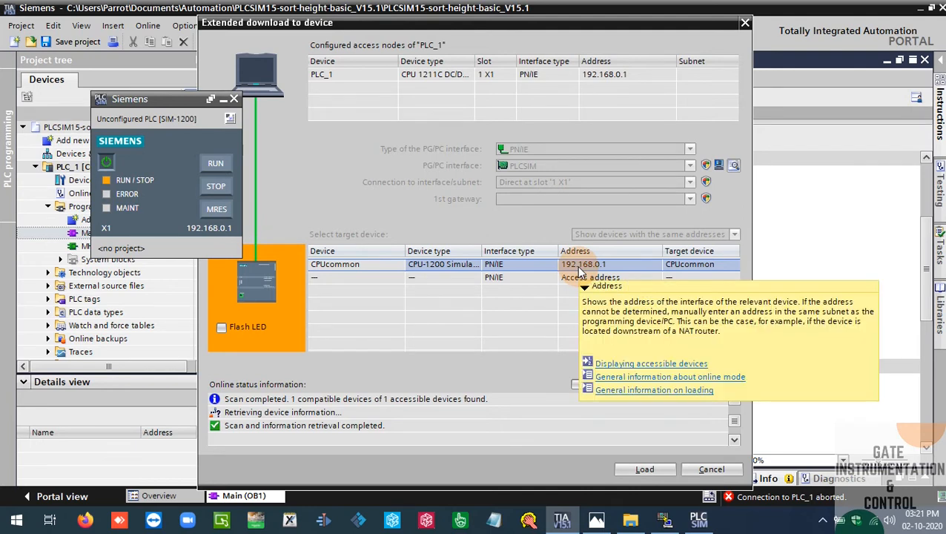
pyautogui.click(664, 472)
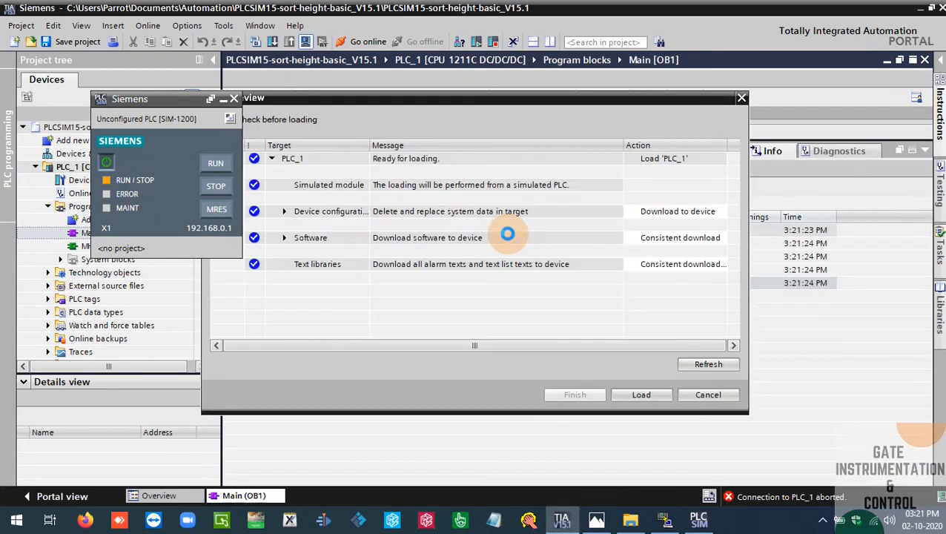
pyautogui.click(642, 395)
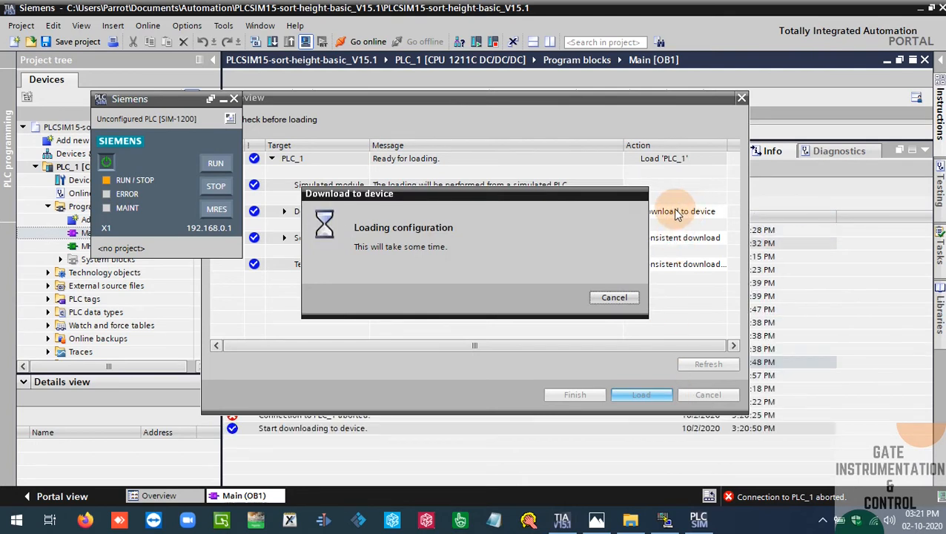
pyautogui.click(690, 185)
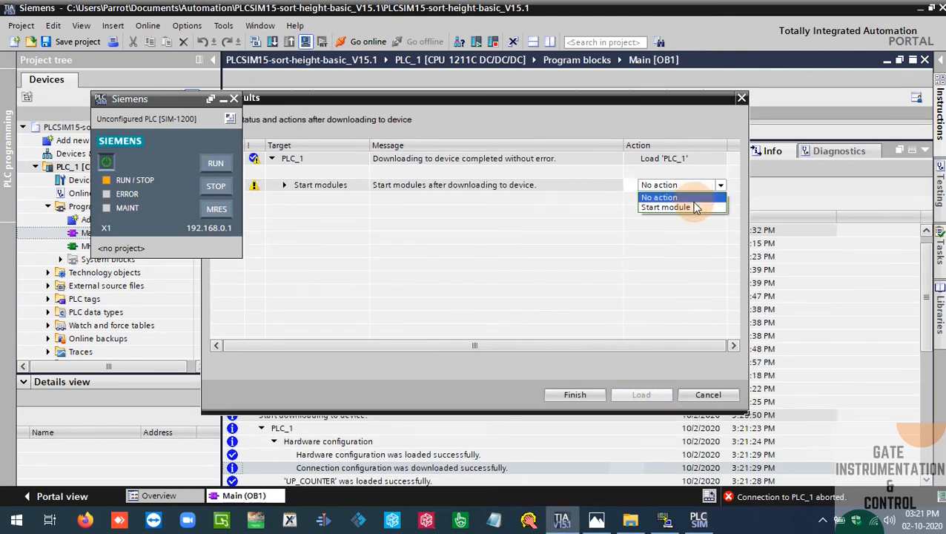
pyautogui.click(694, 209)
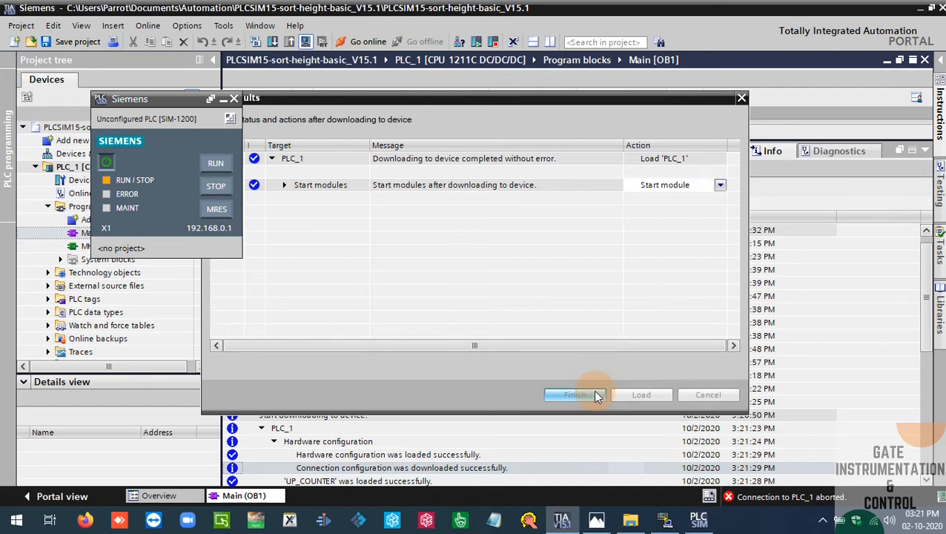
pyautogui.click(593, 393)
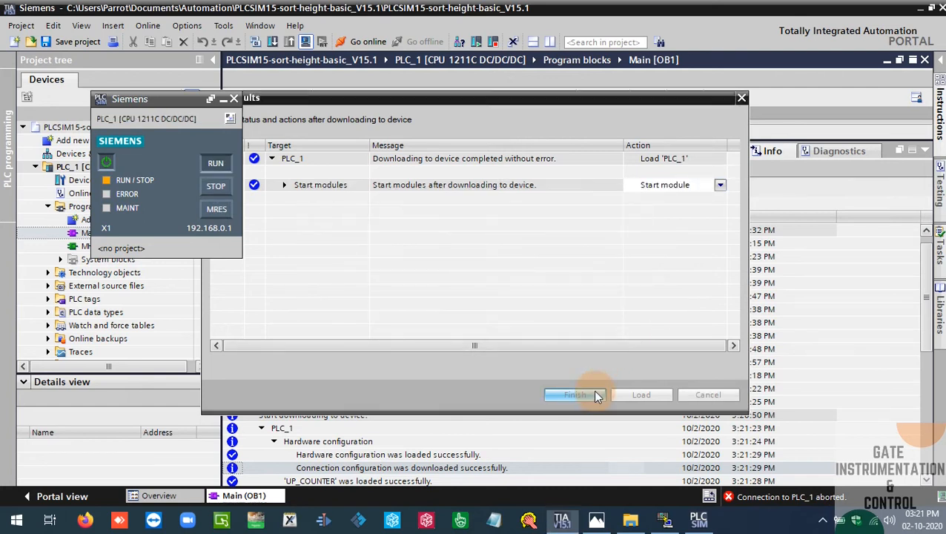
# Go online with PLC_1, turn on monitoring in Main [OB1] and move the PLCSIM window off the ladder networks
pyautogui.click(912, 151)
pyautogui.click(357, 41)
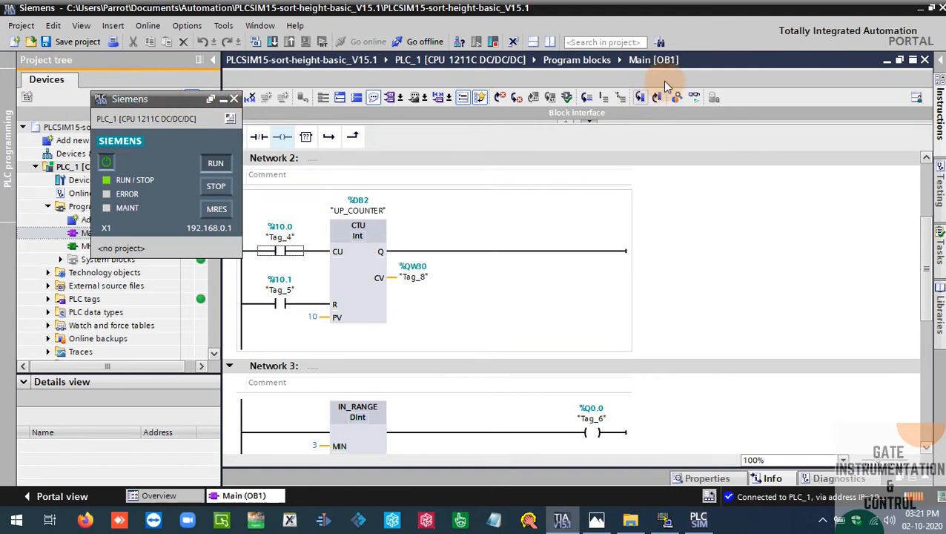
pyautogui.click(694, 97)
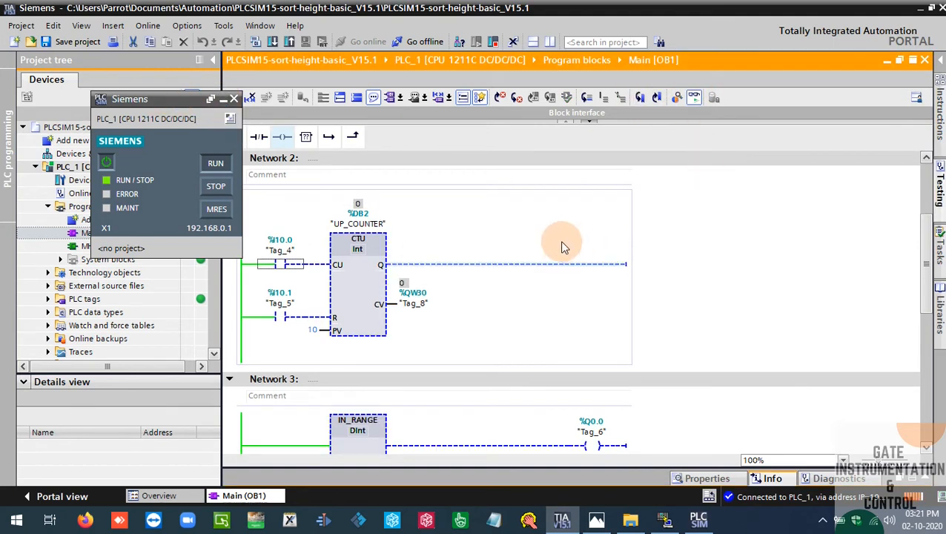
pyautogui.moveTo(167, 99); pyautogui.dragTo(133, 154)
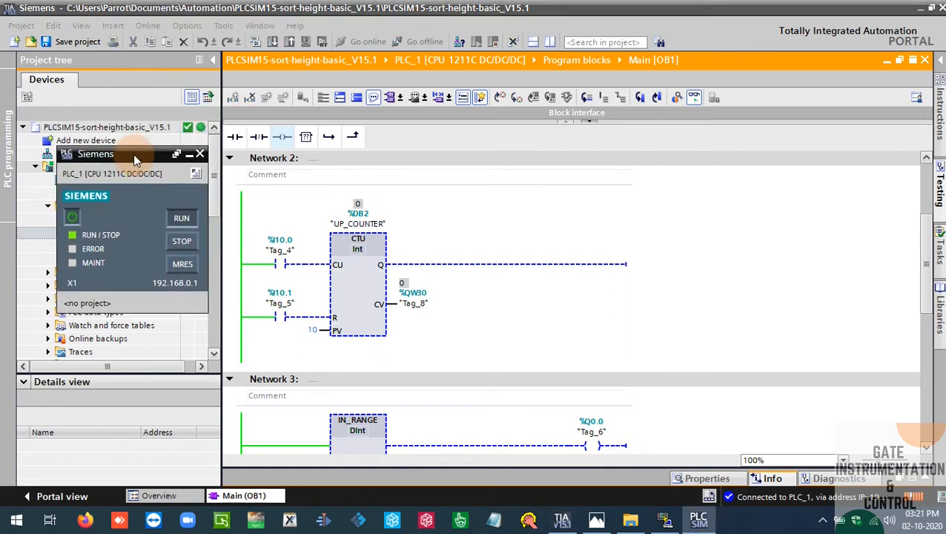
# Pulse the counter input contact Tag_4 (%I10.0) in Network 2 by modifying it to 1 and back to 0
pyautogui.rightClick(281, 264)
pyautogui.moveTo(356, 13)
pyautogui.moveTo(504, 13)
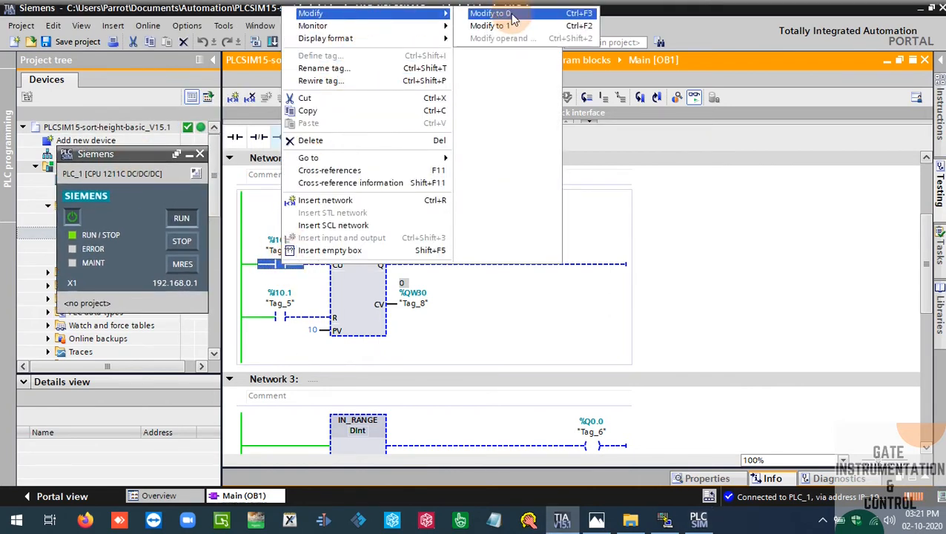
pyautogui.click(545, 25)
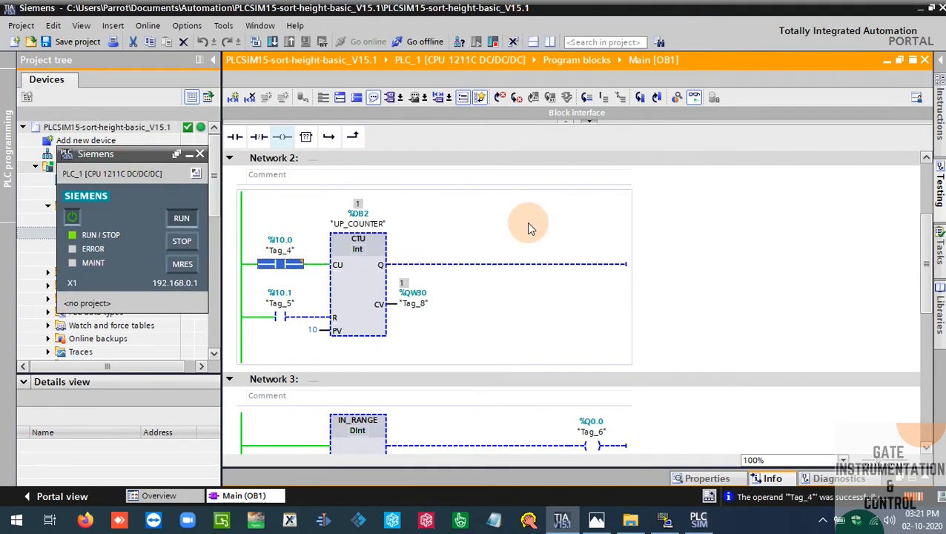
pyautogui.rightClick(283, 265)
pyautogui.moveTo(363, 9)
pyautogui.moveTo(489, 34)
pyautogui.click(507, 10)
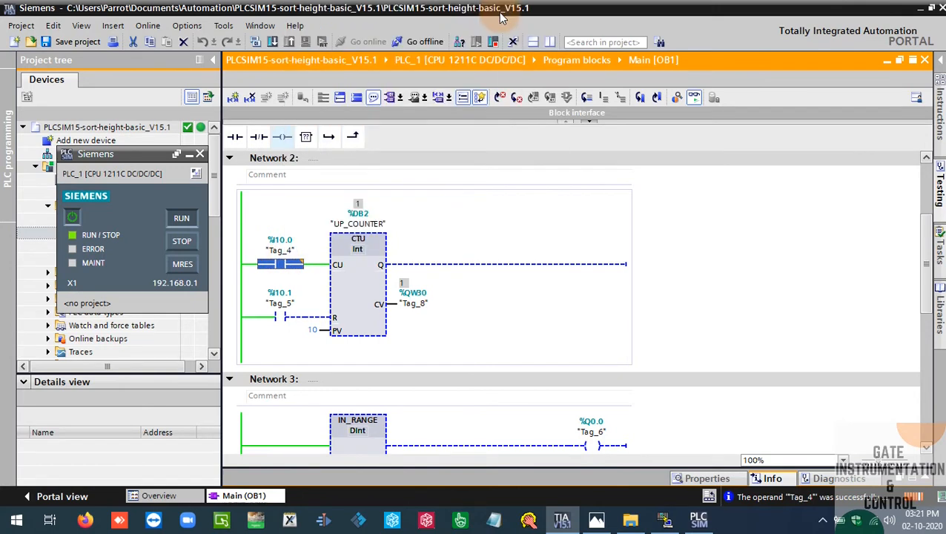
# Clear the desktop down to the NetToPLCsim window and open the entry dialog for a new station in it
pyautogui.click(190, 154)
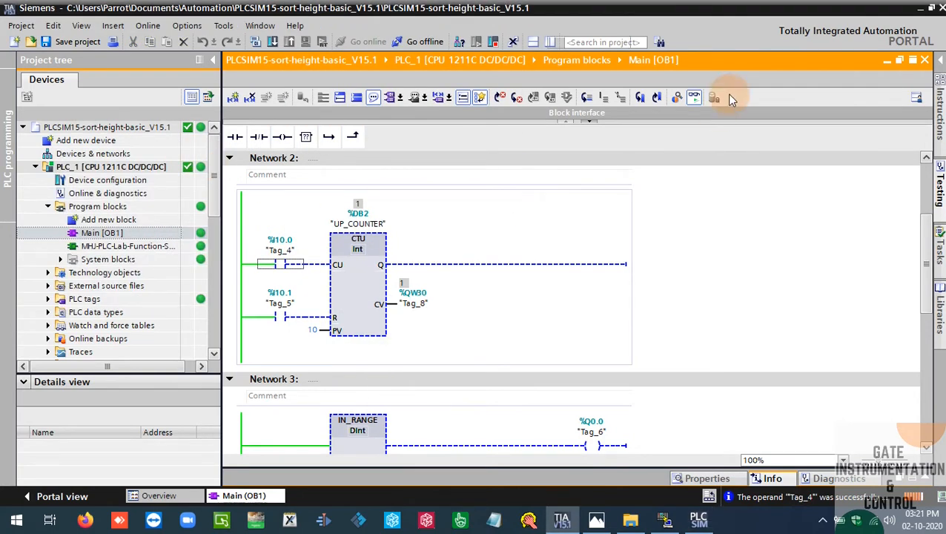
pyautogui.click(920, 9)
pyautogui.moveTo(296, 34)
pyautogui.mouseDown()
pyautogui.moveTo(473, 201)
pyautogui.moveTo(350, 68)
pyautogui.moveTo(282, 44)
pyautogui.mouseUp()
pyautogui.click(440, 65)
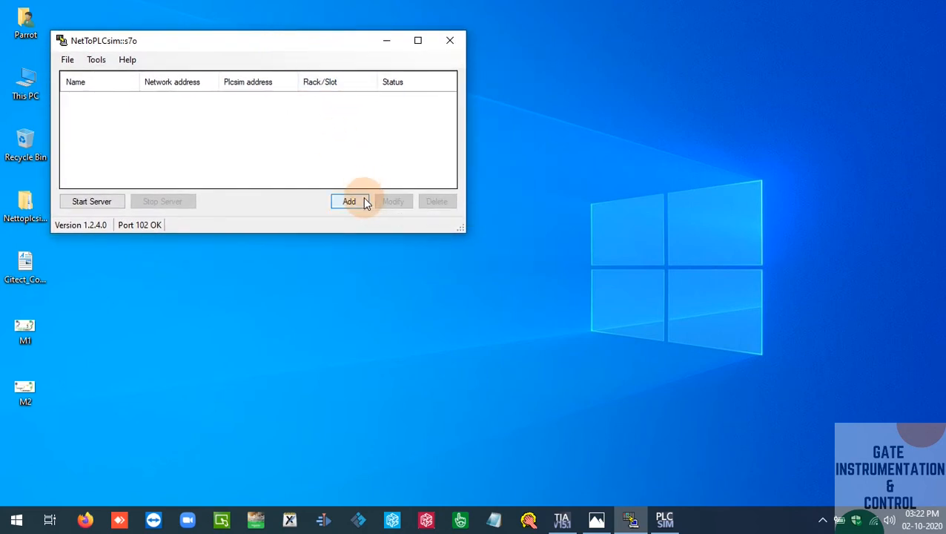
pyautogui.click(362, 201)
pyautogui.moveTo(325, 92); pyautogui.dragTo(262, 91)
# Open KEPServerEX 6 Configuration beside the NetToPLCsim window and create a new runtime project
pyautogui.press('super')
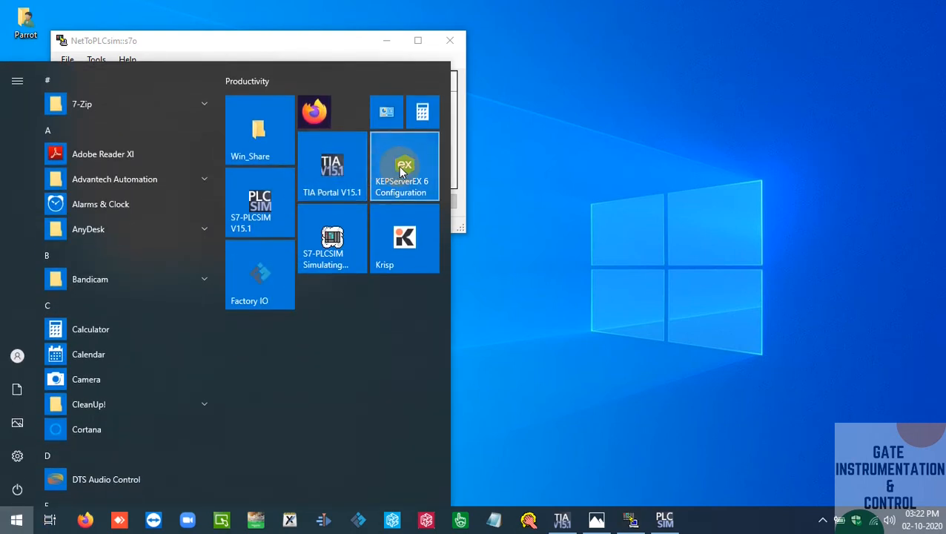
pyautogui.click(416, 265)
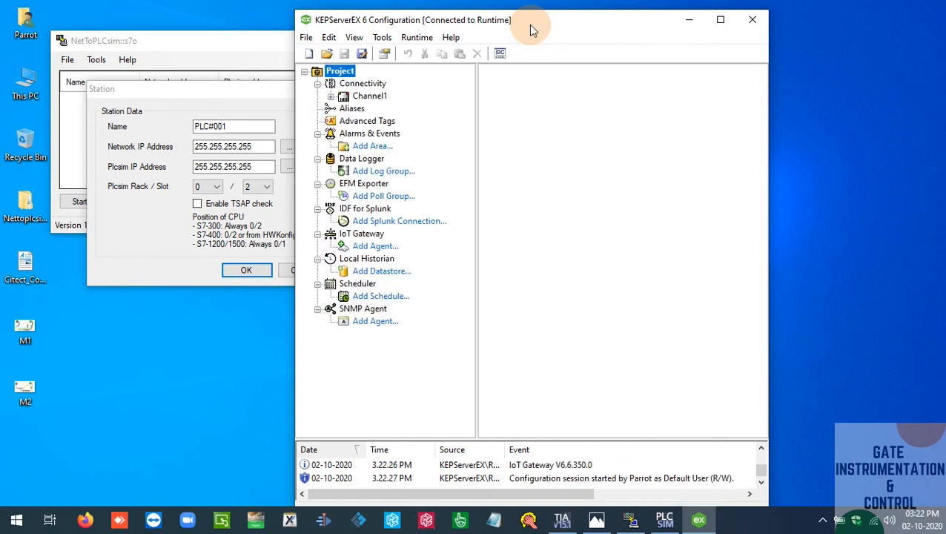
pyautogui.moveTo(533, 27); pyautogui.dragTo(702, 29)
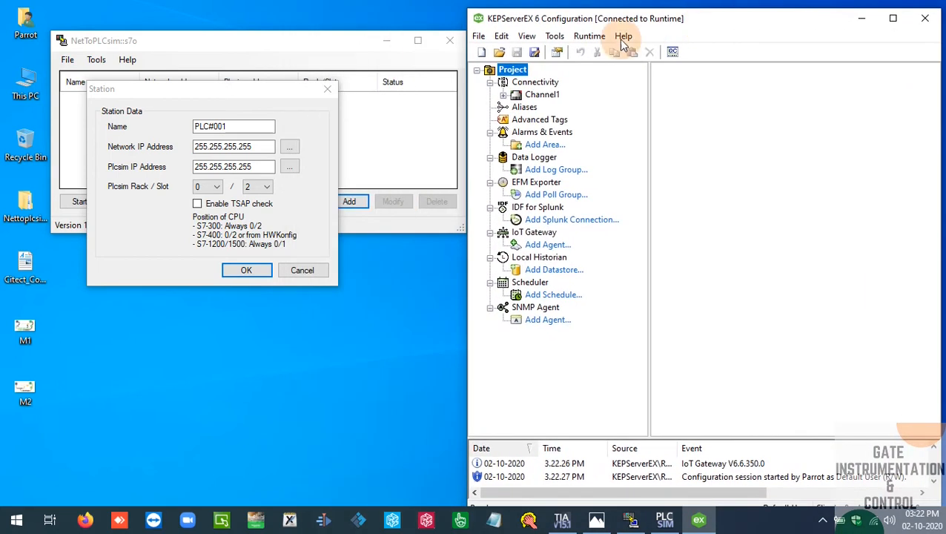
pyautogui.click(483, 54)
pyautogui.click(640, 286)
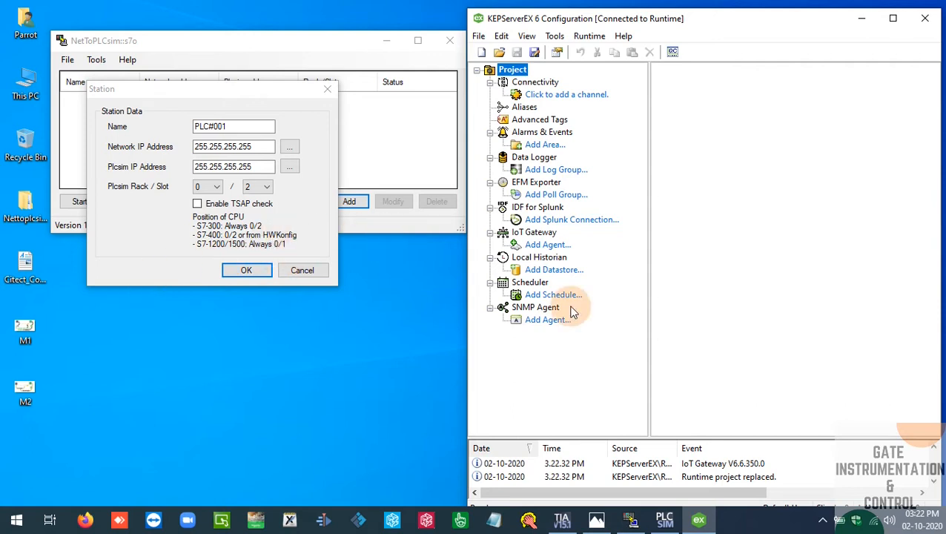
# Start a new channel under Connectivity with the Siemens TCP/IP Ethernet type and accept the name Channel1
pyautogui.click(554, 99)
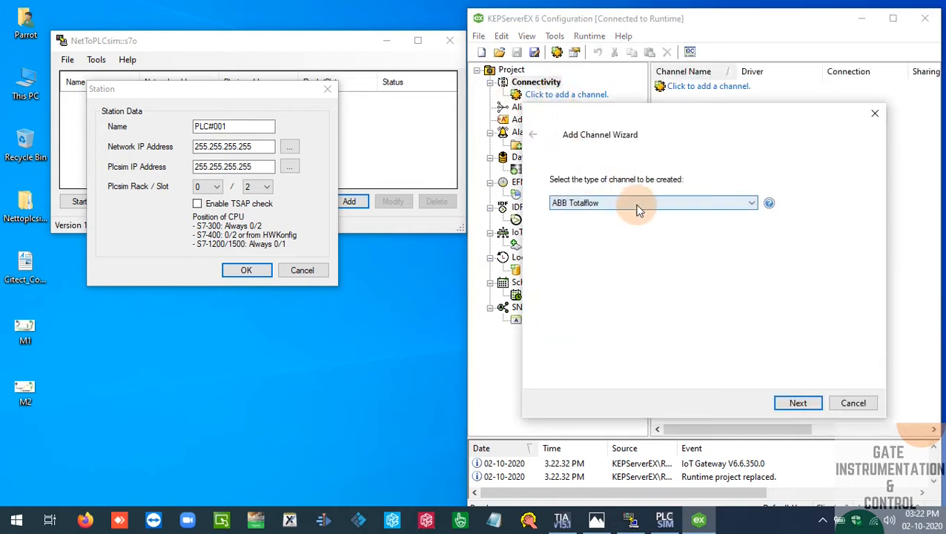
pyautogui.click(638, 210)
pyautogui.press('s')
pyautogui.press('i')
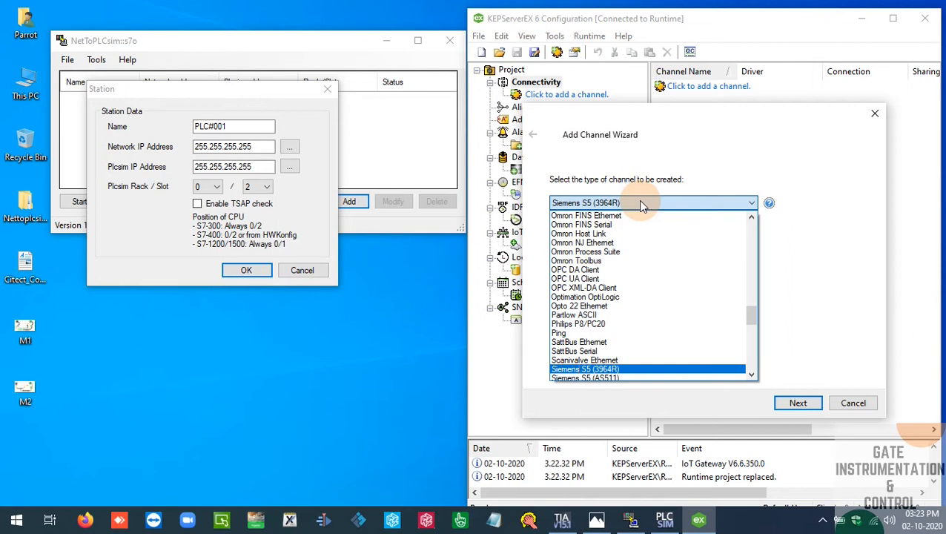
pyautogui.press('Down')
pyautogui.press('Down')
pyautogui.press('Down')
pyautogui.press('Down')
pyautogui.press('Down')
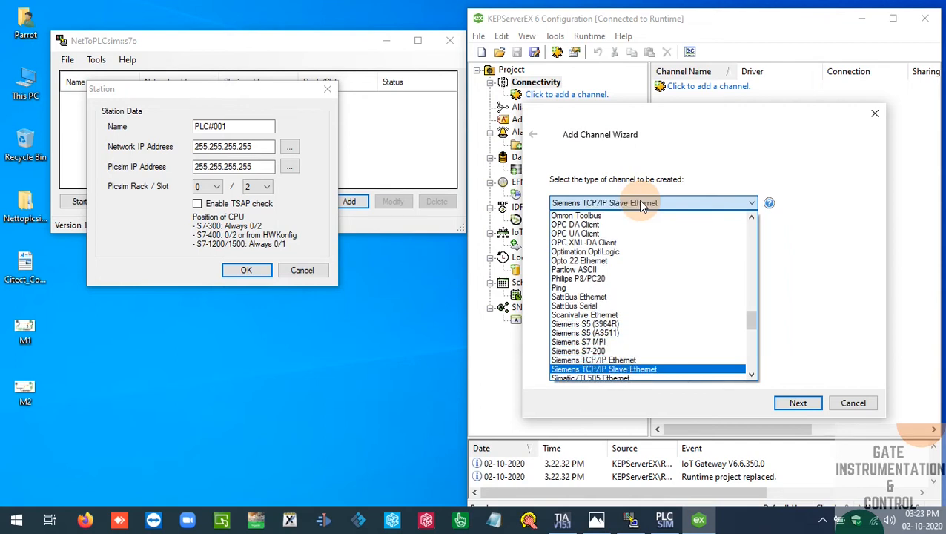
pyautogui.press('Up')
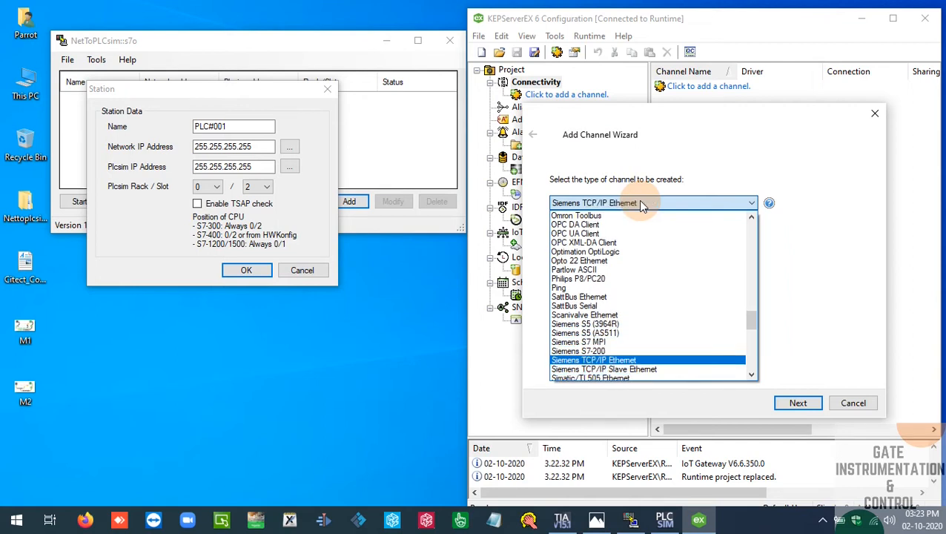
pyautogui.click(642, 205)
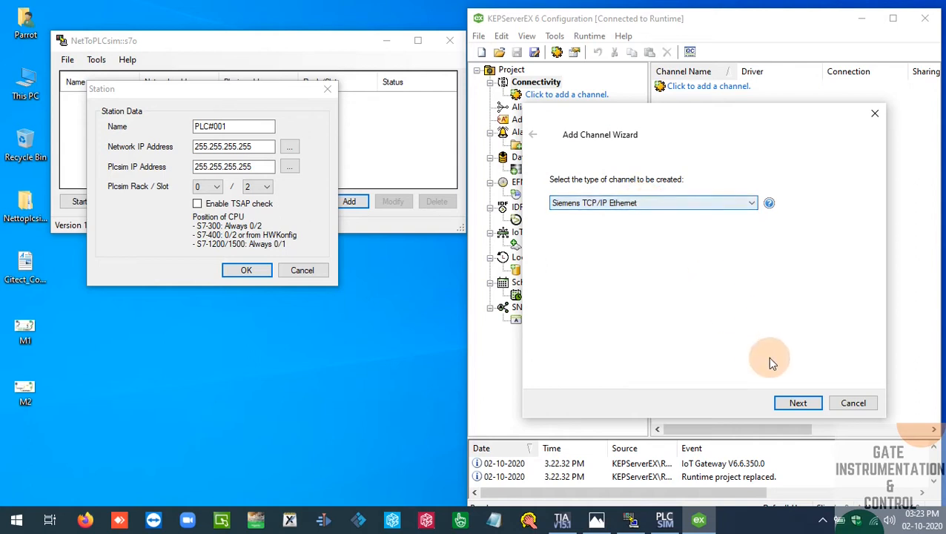
pyautogui.click(802, 403)
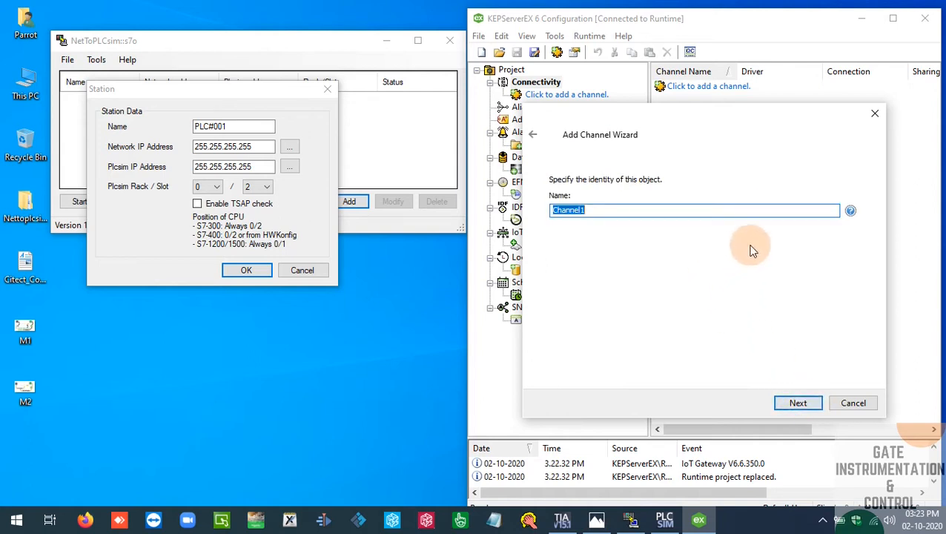
pyautogui.click(817, 408)
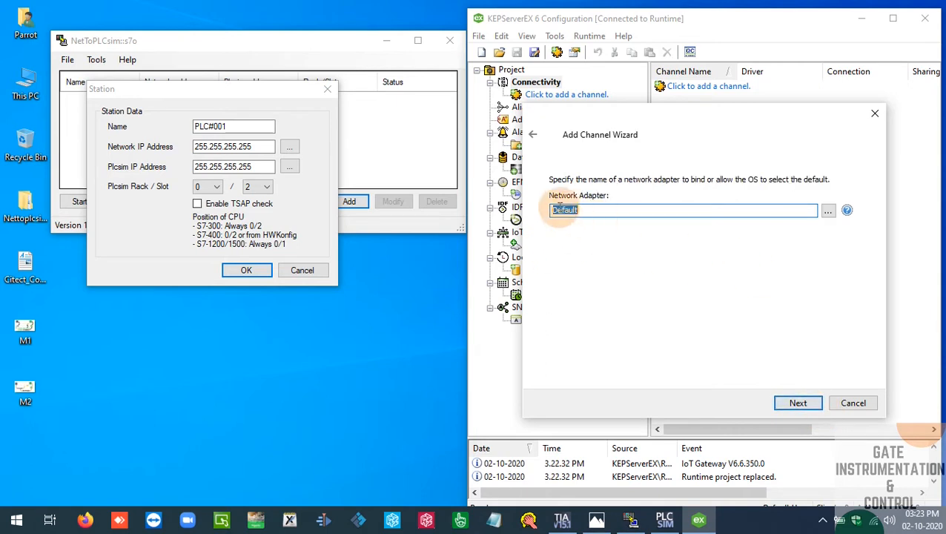
# Bind Channel1 to the Realtek RTL8723BE 802.11 bgn Wi-Fi Adapter and enter its address 192.168.43.221 as the NetToPLCsim station's Network IP Address
pyautogui.click(827, 210)
pyautogui.moveTo(722, 161); pyautogui.dragTo(737, 209)
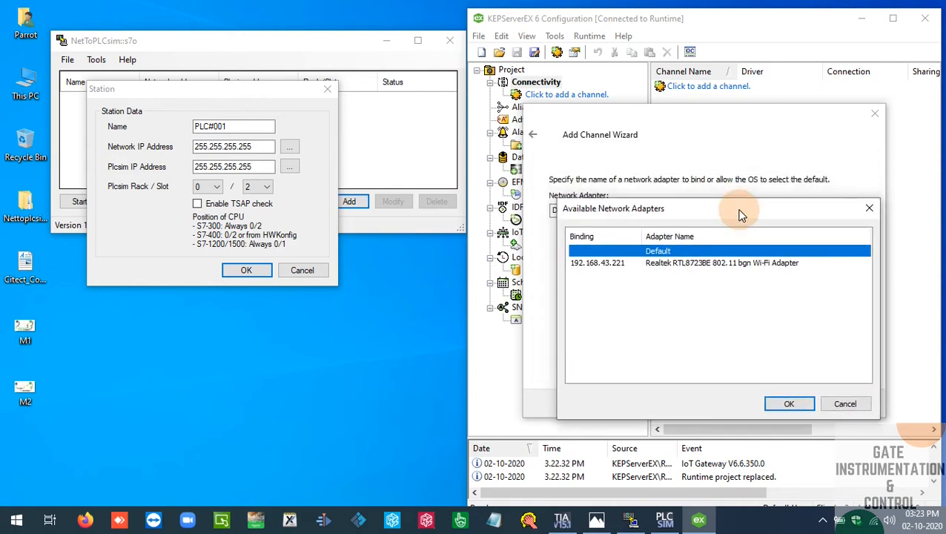
pyautogui.click(686, 268)
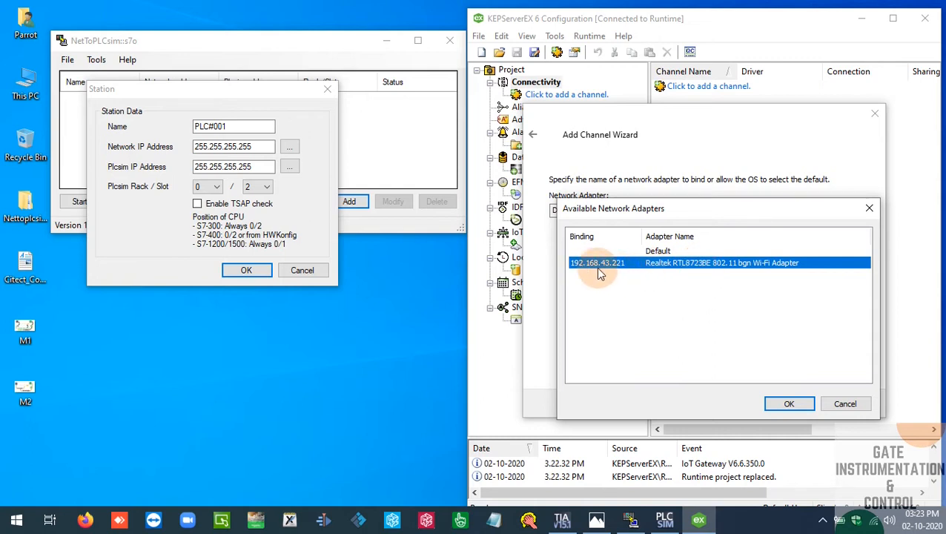
pyautogui.moveTo(273, 146); pyautogui.dragTo(179, 145)
pyautogui.write('192.168.43.221')
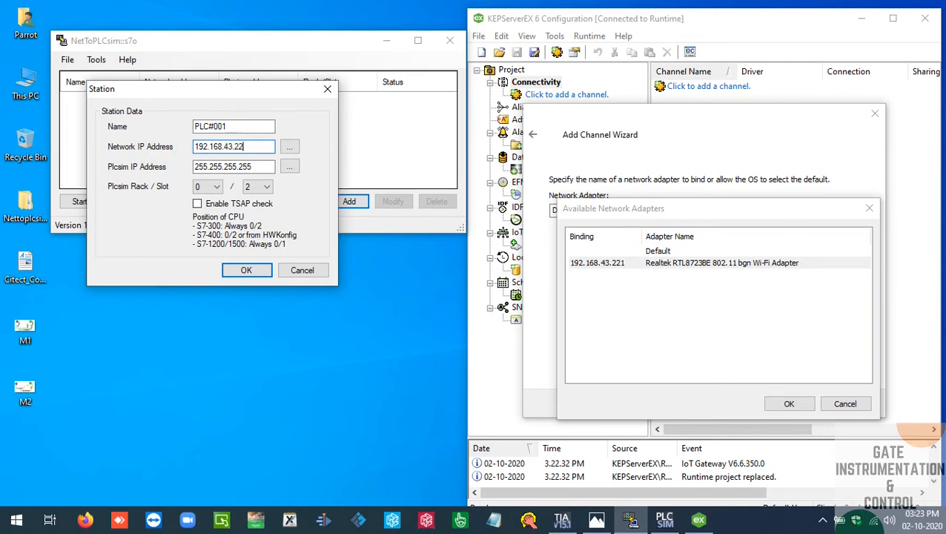
pyautogui.click(805, 402)
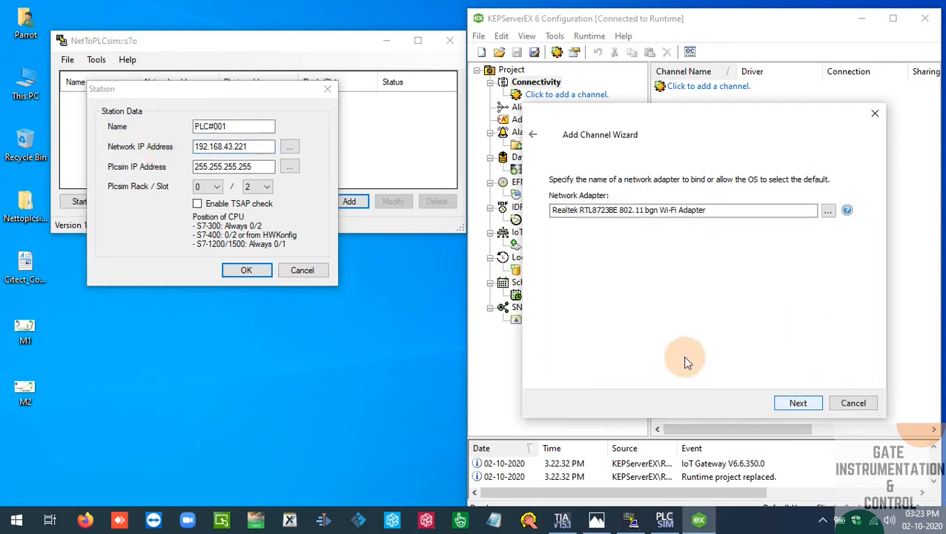
# Set the station's Plcsim IP Address to the reachable S7-1200 CPU at 192.168.0.1 and its rack/slot to 0/1
pyautogui.click(290, 169)
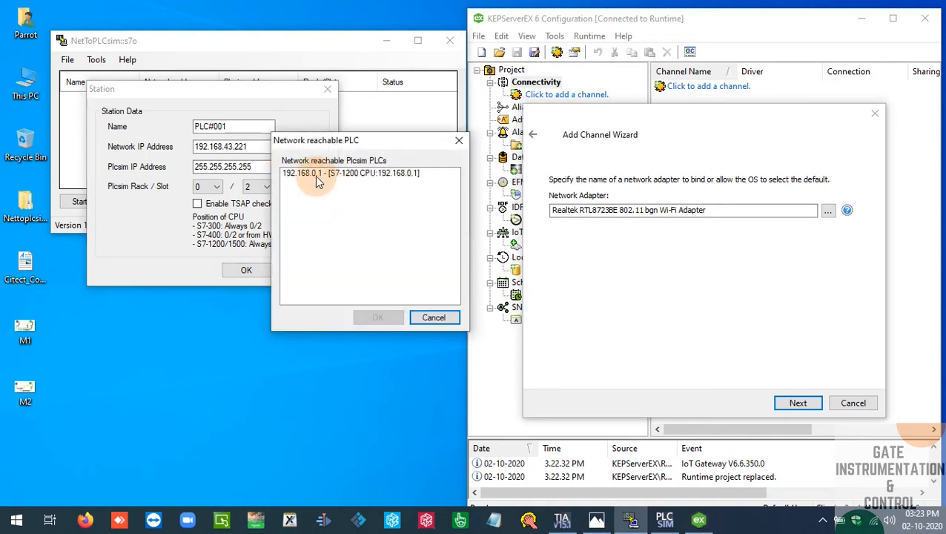
pyautogui.click(350, 175)
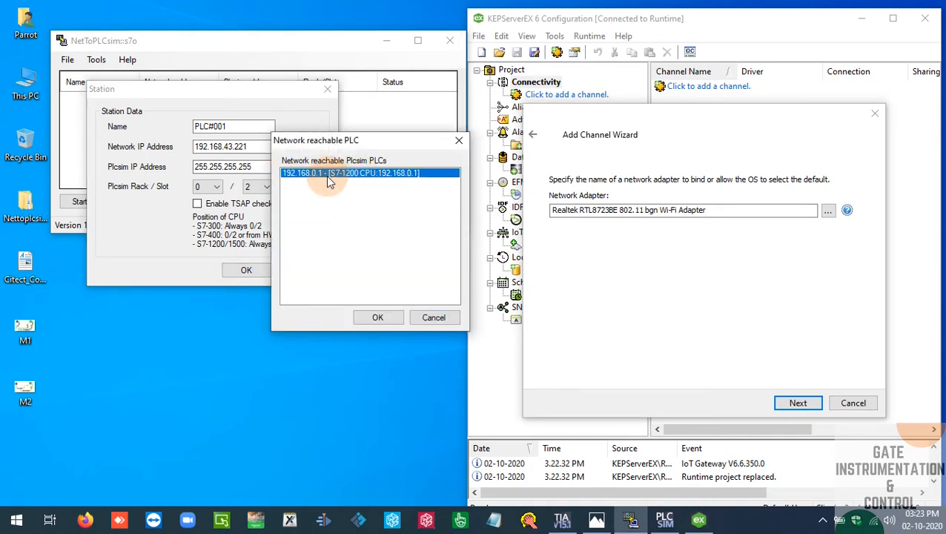
pyautogui.click(377, 318)
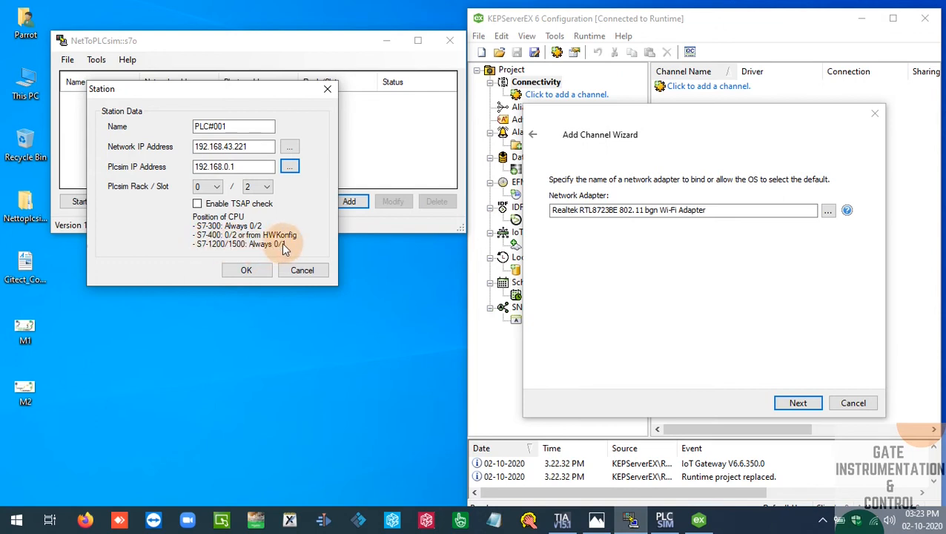
pyautogui.click(202, 186)
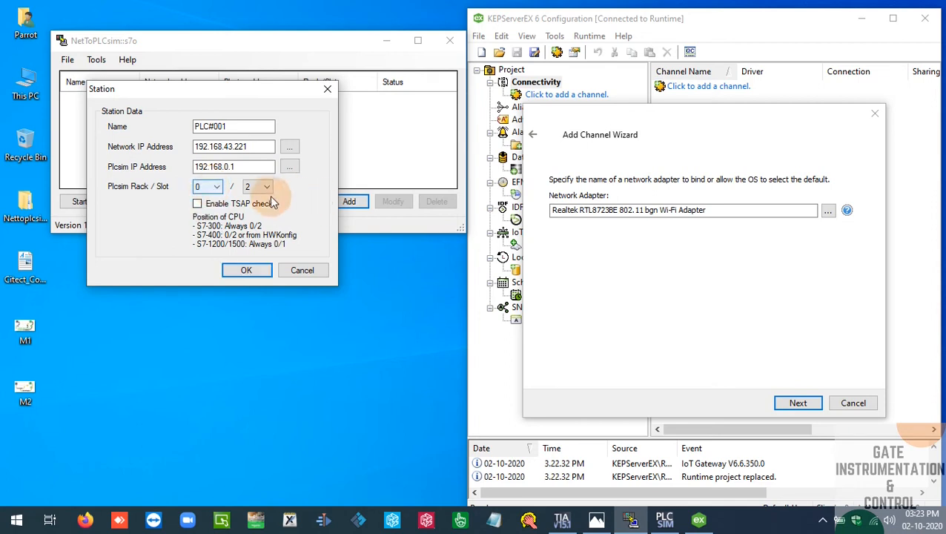
pyautogui.click(264, 187)
pyautogui.click(268, 204)
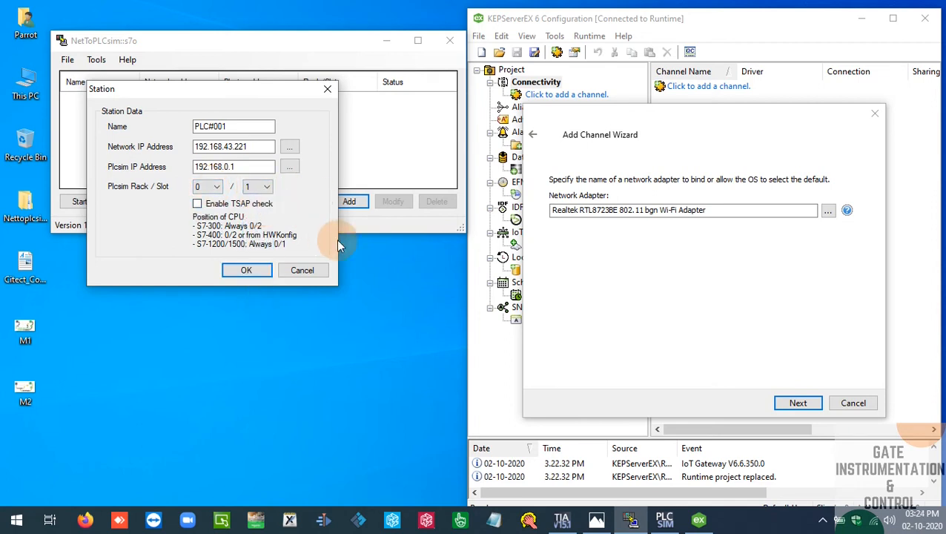
# Check the rack and slot of PLC_1 in its device configuration in TIA Portal against the NetToPLCsim station settings
pyautogui.moveTo(568, 526)
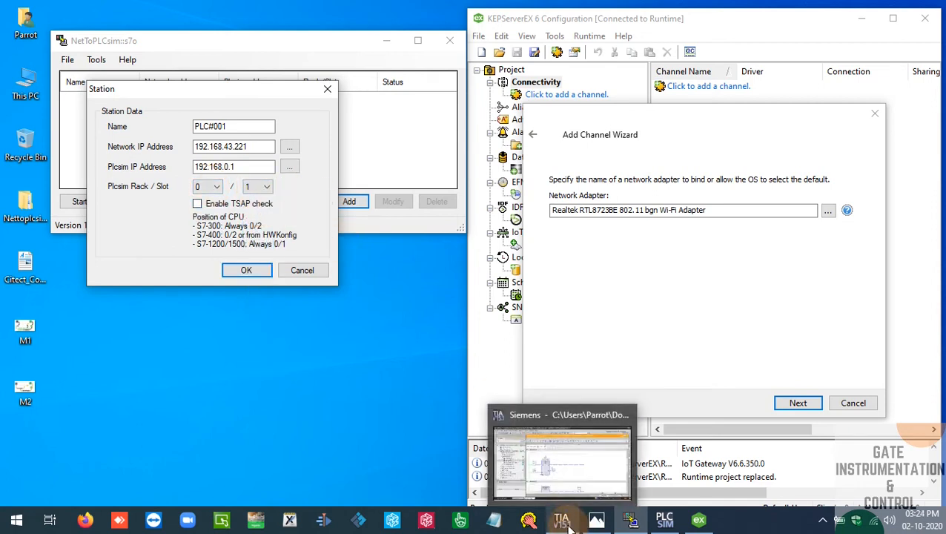
pyautogui.click(561, 467)
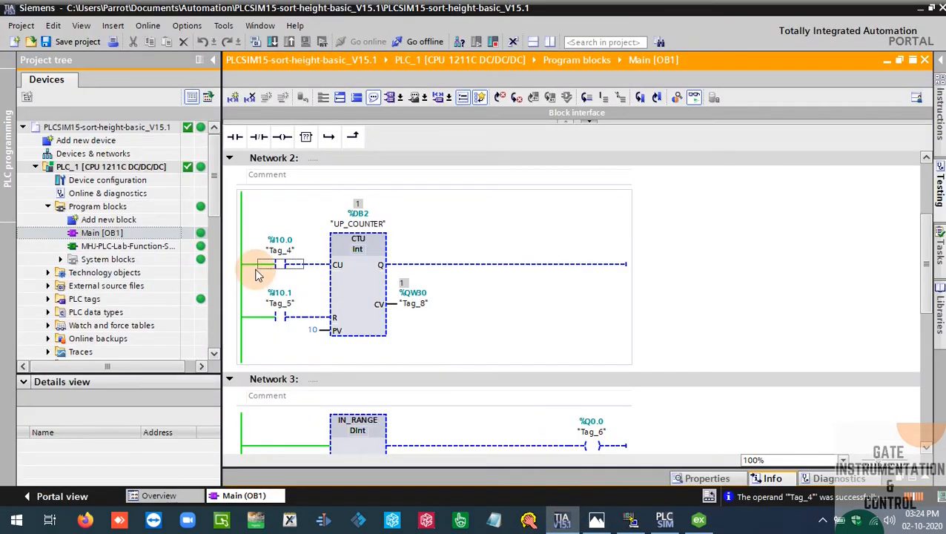
pyautogui.click(110, 182)
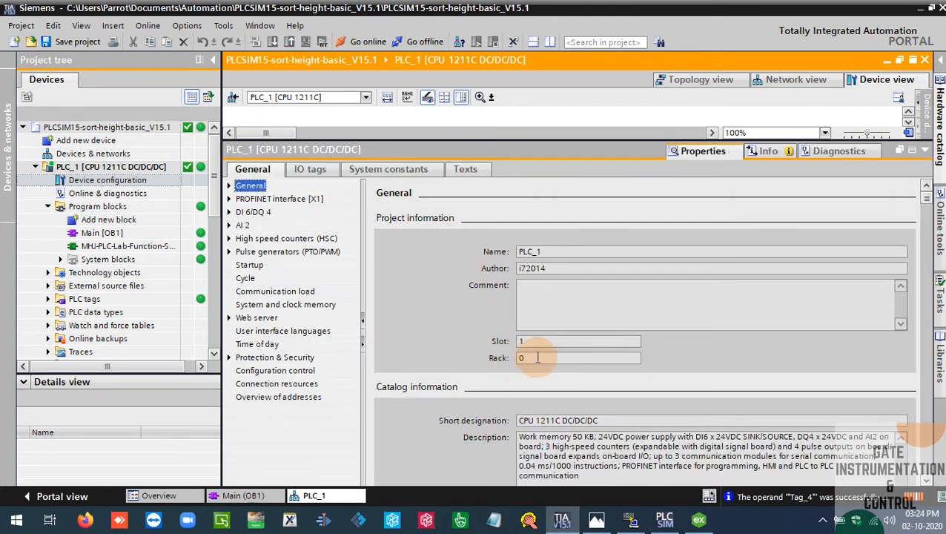
pyautogui.click(918, 10)
pyautogui.click(924, 13)
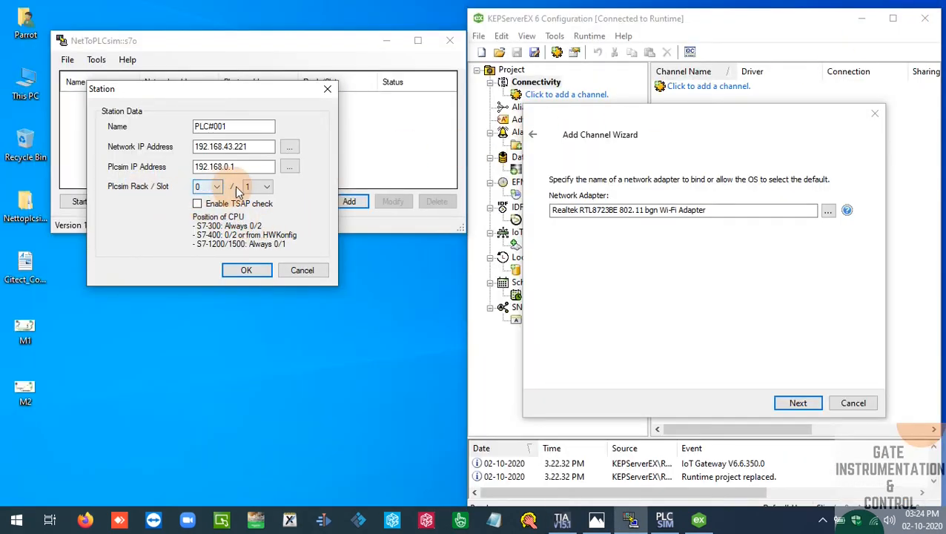
pyautogui.click(562, 522)
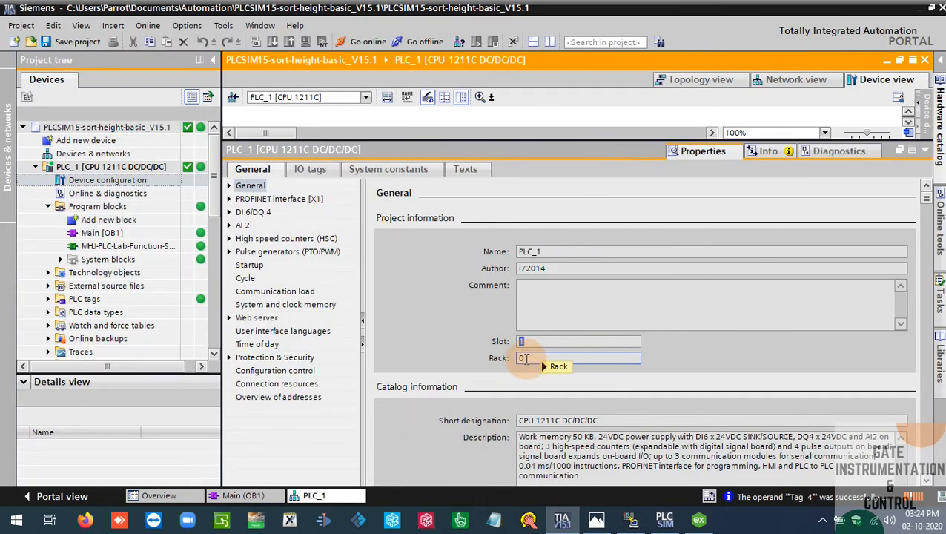
# Save station PLC#001 in NetToPLCsim, start its server, and minimize NetToPLCsim and TIA Portal to return to KEPServerEX
pyautogui.click(631, 519)
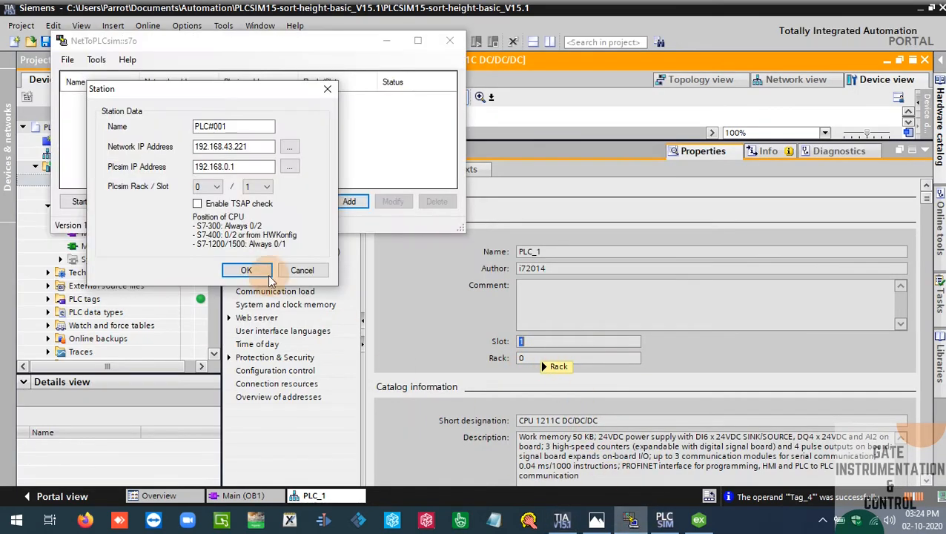
pyautogui.click(249, 271)
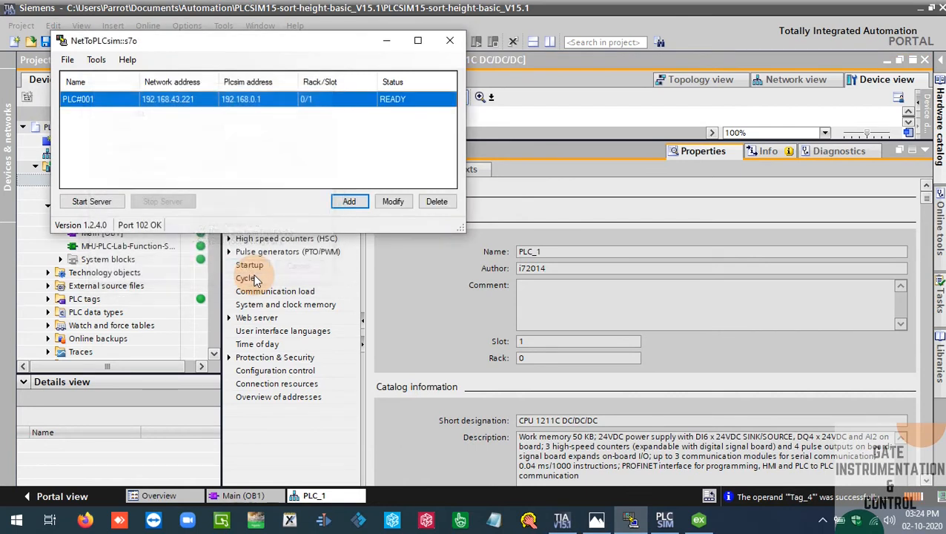
pyautogui.click(95, 200)
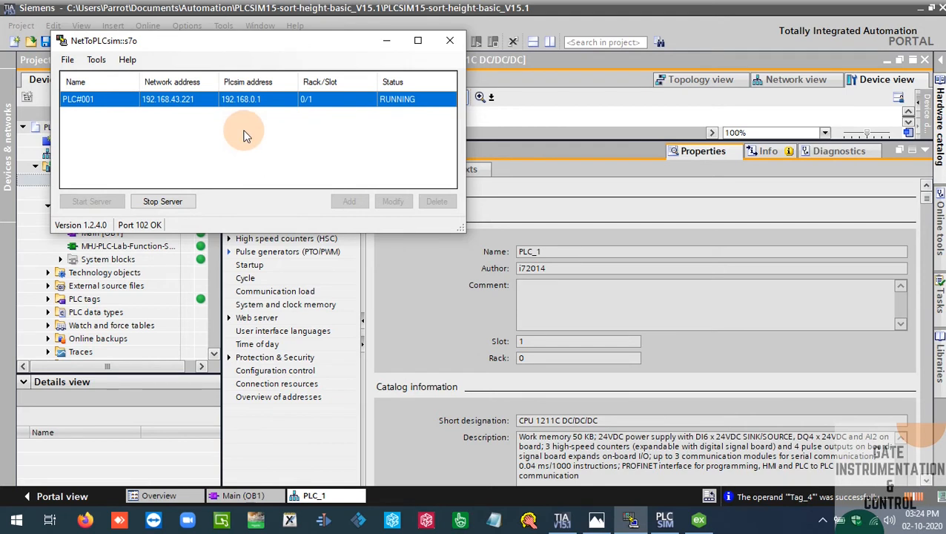
pyautogui.click(386, 40)
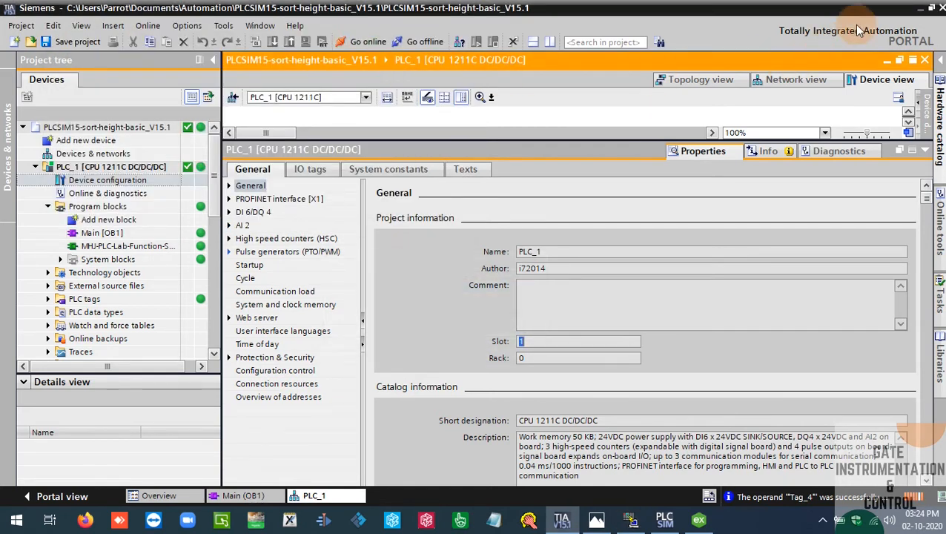
pyautogui.click(920, 7)
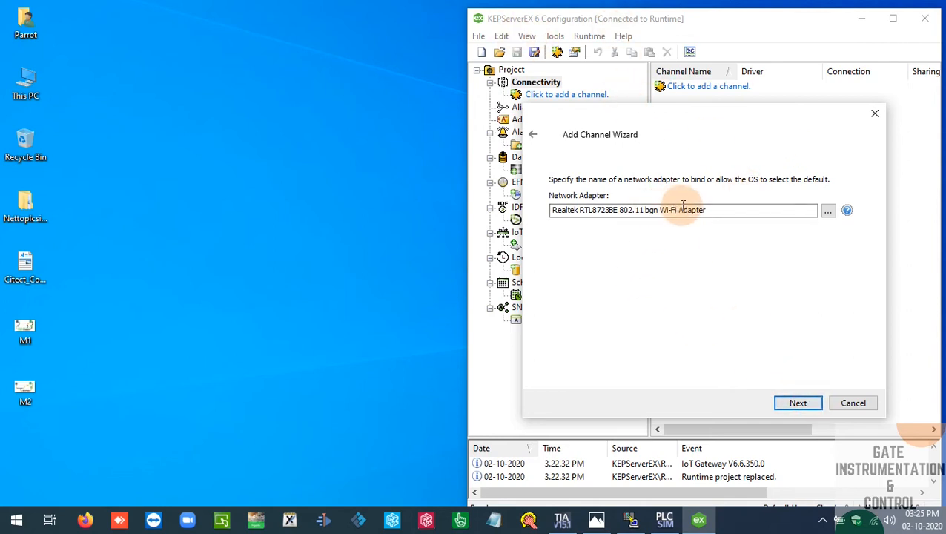
# Accept the default write optimization and floating-point settings and finish creating Channel1
pyautogui.click(810, 404)
pyautogui.click(811, 404)
pyautogui.click(810, 403)
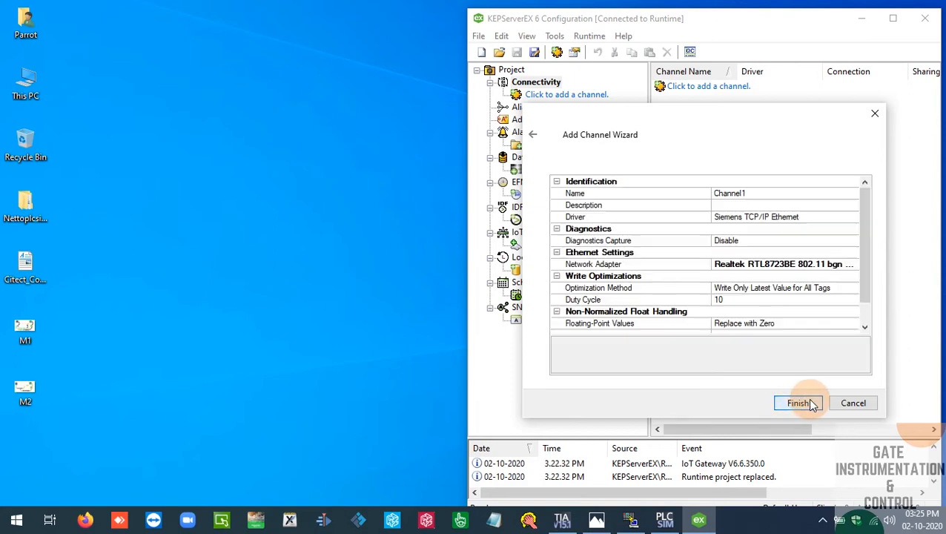
pyautogui.click(810, 403)
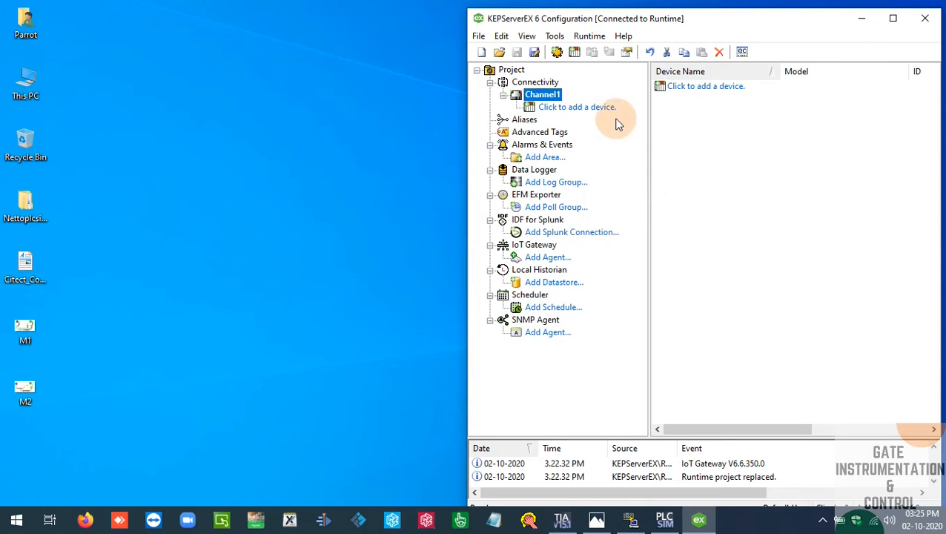
# Start a new device under Channel1 and enter S7-300 as its name
pyautogui.click(577, 107)
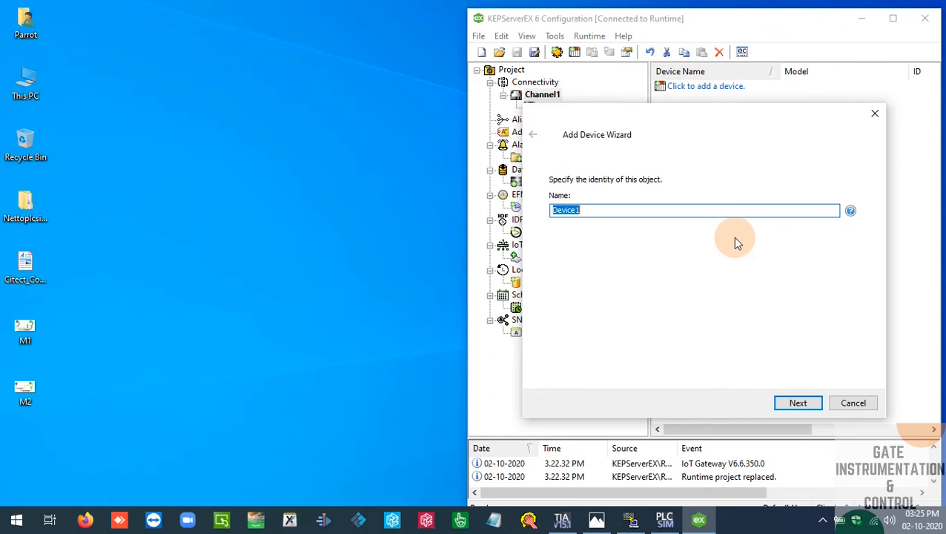
pyautogui.write('S&')
pyautogui.press('Return')
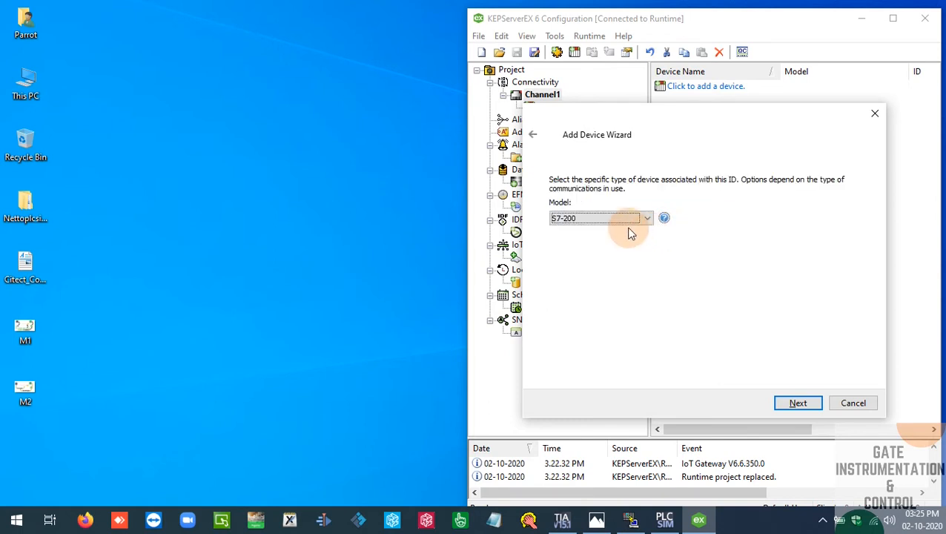
# Return to the device's name entry, try S7-1200, and replace it with a name starting with Dev
pyautogui.click(533, 135)
pyautogui.click(590, 209)
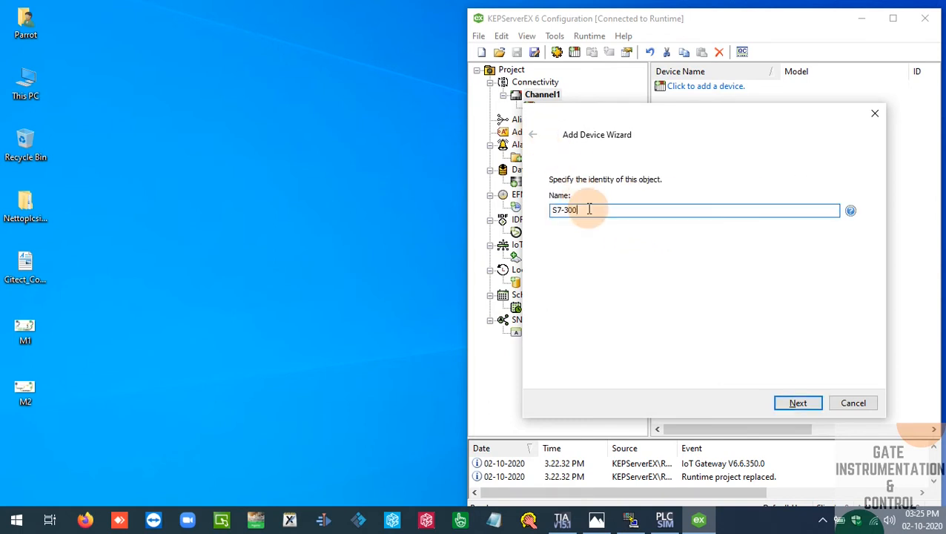
pyautogui.press('BackSpace')
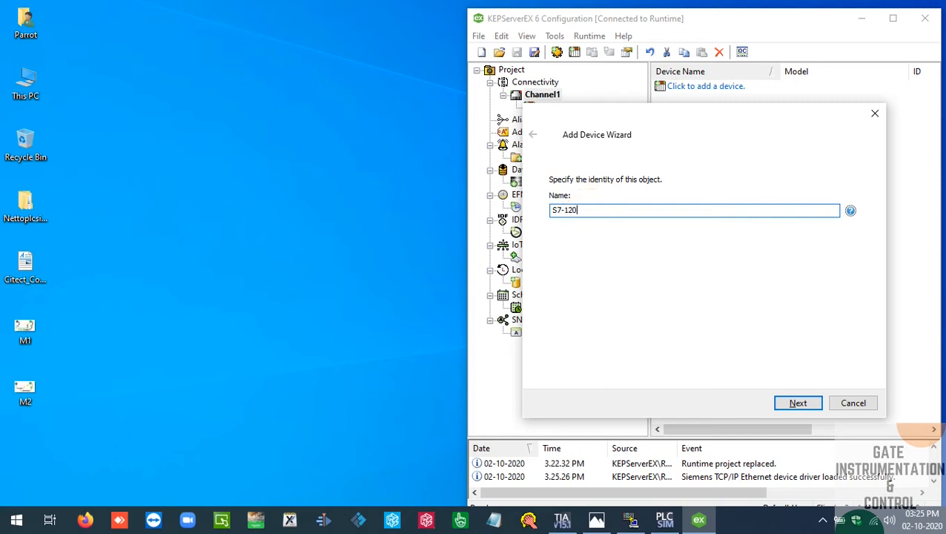
pyautogui.write('1200')
pyautogui.press('Left')
pyautogui.press('Left')
pyautogui.press('Left')
pyautogui.press('Left')
pyautogui.press('BackSpace')
pyautogui.press('BackSpace')
pyautogui.press('BackSpace')
pyautogui.press('Delete')
pyautogui.press('Delete')
pyautogui.press('Delete')
pyautogui.press('Delete')
pyautogui.write('Dev')
pyautogui.press('Return')
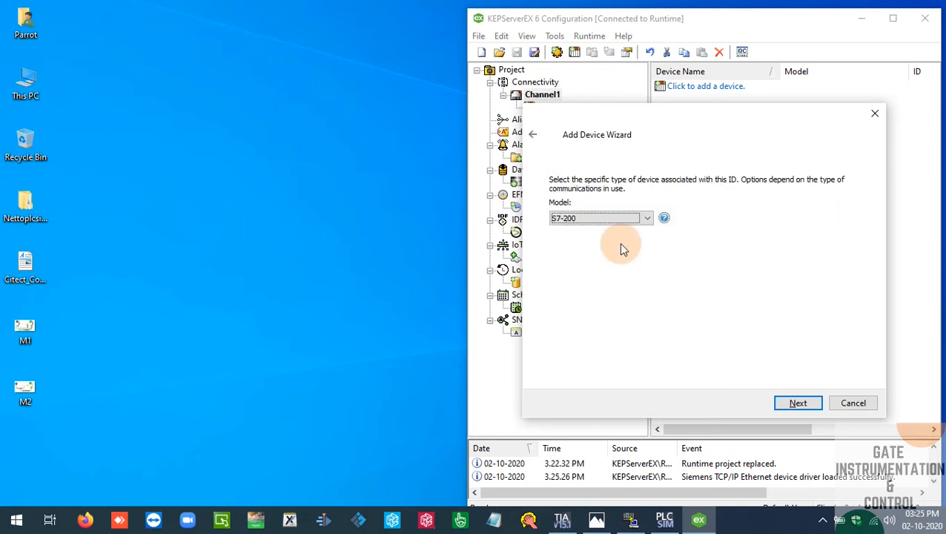
# Select S7-1200 as the new device's model
pyautogui.press('Down')
pyautogui.press('Down')
pyautogui.press('Down')
pyautogui.press('Return')
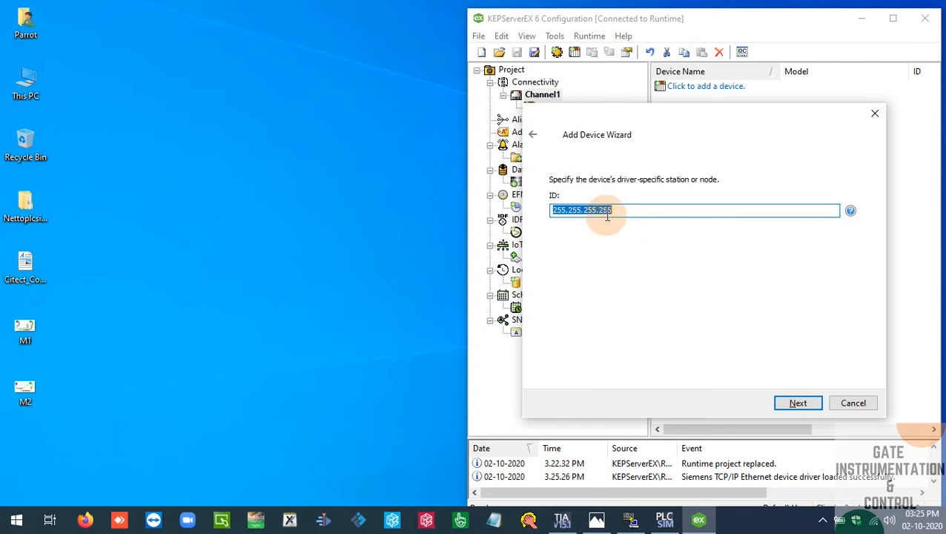
# Look up the station's network address in NetToPLCsim and set the KEPServerEX device ID to 192.168.43.221
pyautogui.click(631, 519)
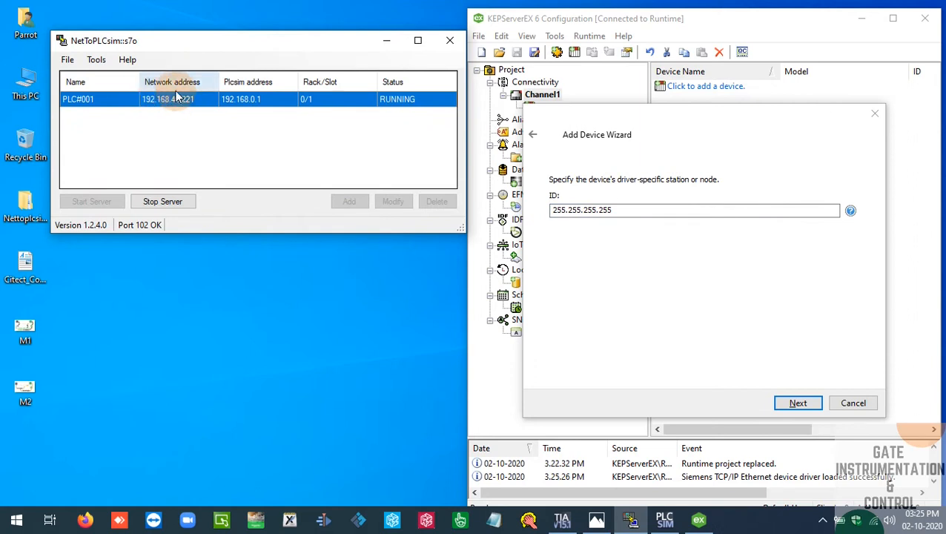
pyautogui.click(686, 212)
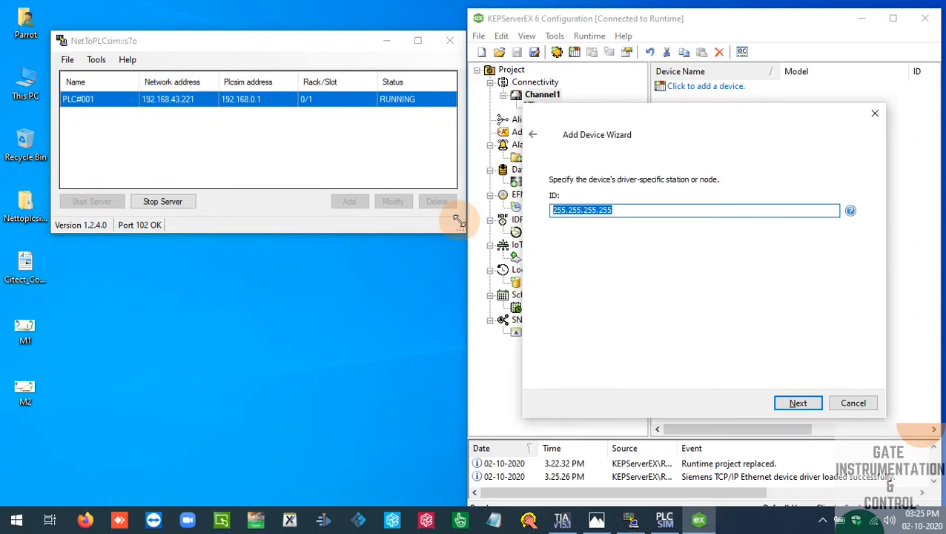
pyautogui.write('192.168.43.221')
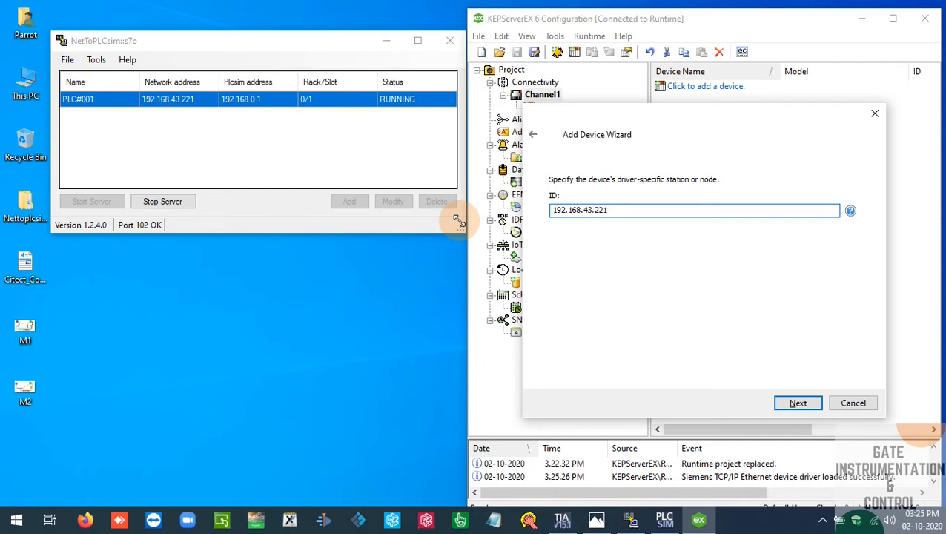
pyautogui.press('Return')
# Accept the device's default timing, demotion, port 102 and 960-byte PDU settings, proceeding to the TIA Portal Exporter file selection
pyautogui.click(798, 402)
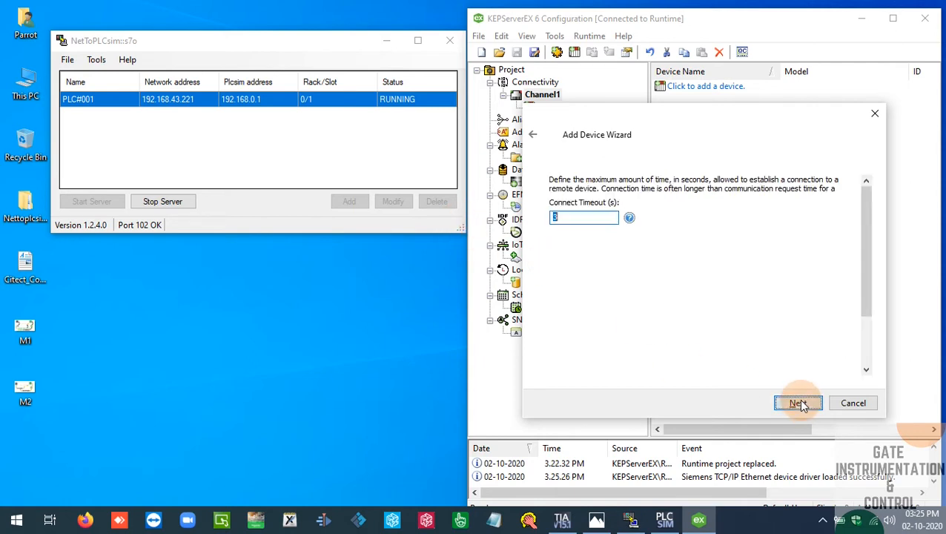
pyautogui.click(799, 403)
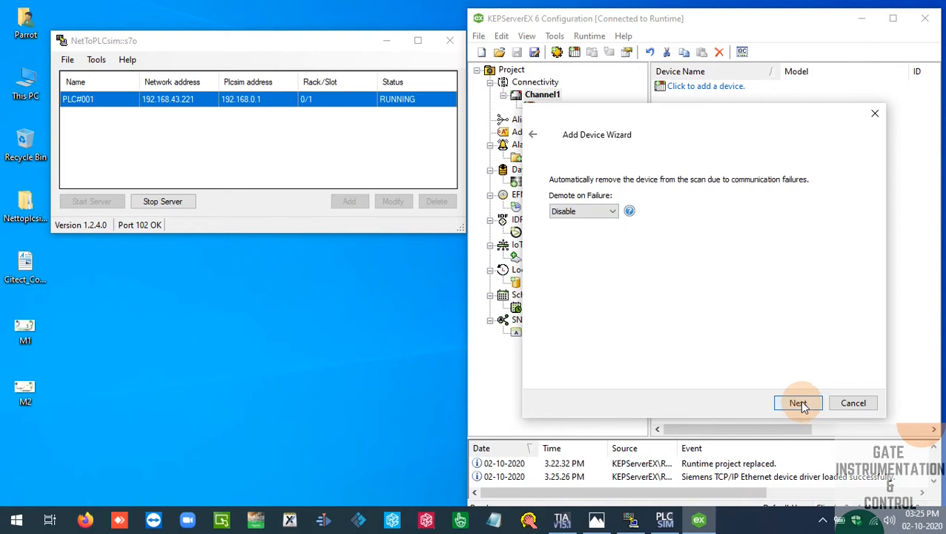
pyautogui.click(799, 403)
pyautogui.click(798, 403)
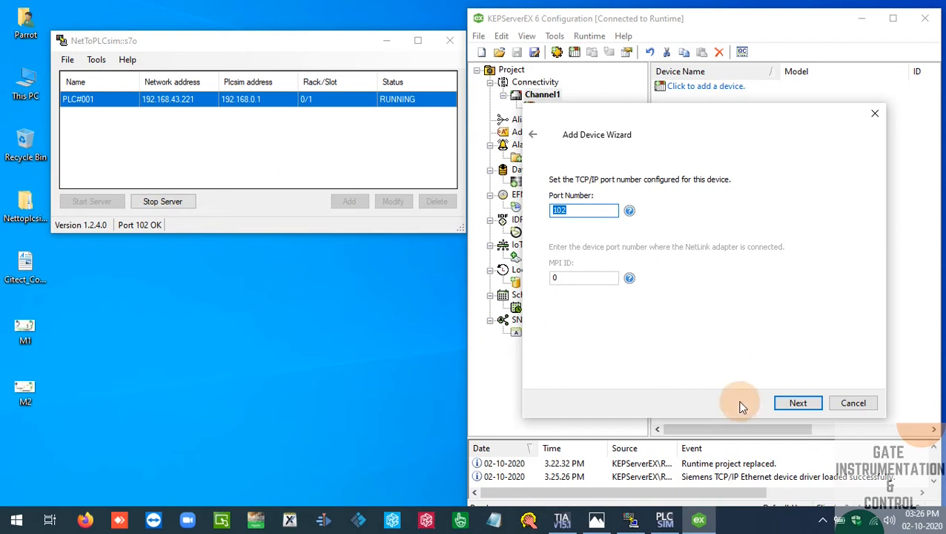
pyautogui.click(788, 403)
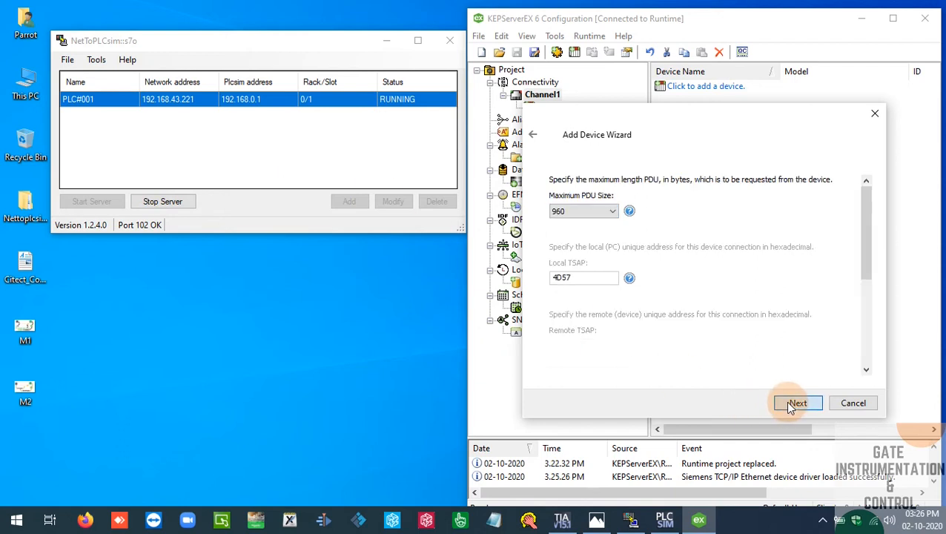
pyautogui.click(788, 403)
pyautogui.click(789, 403)
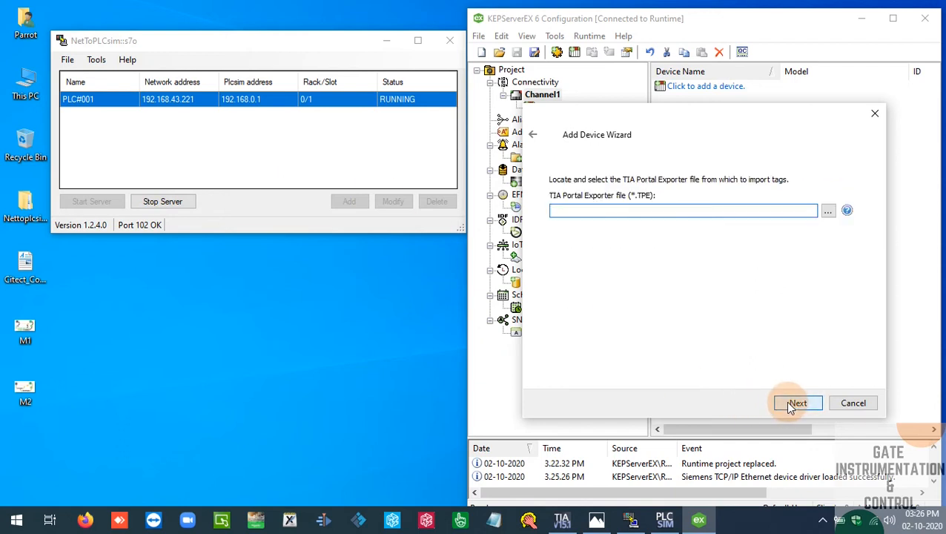
# Complete the Add Device Wizard without a TIA Portal Exporter file and show Device1's tag list under Channel1
pyautogui.click(789, 403)
pyautogui.click(790, 404)
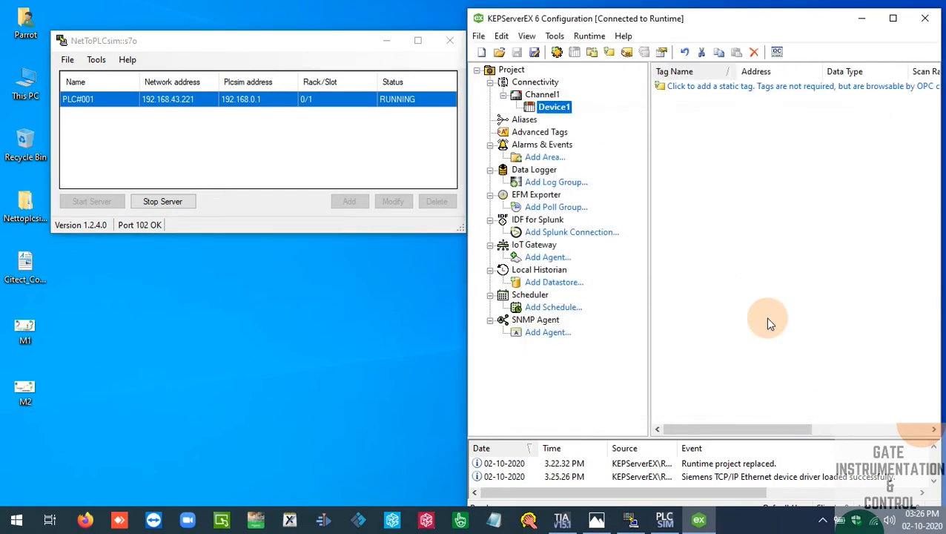
pyautogui.click(541, 96)
pyautogui.click(552, 107)
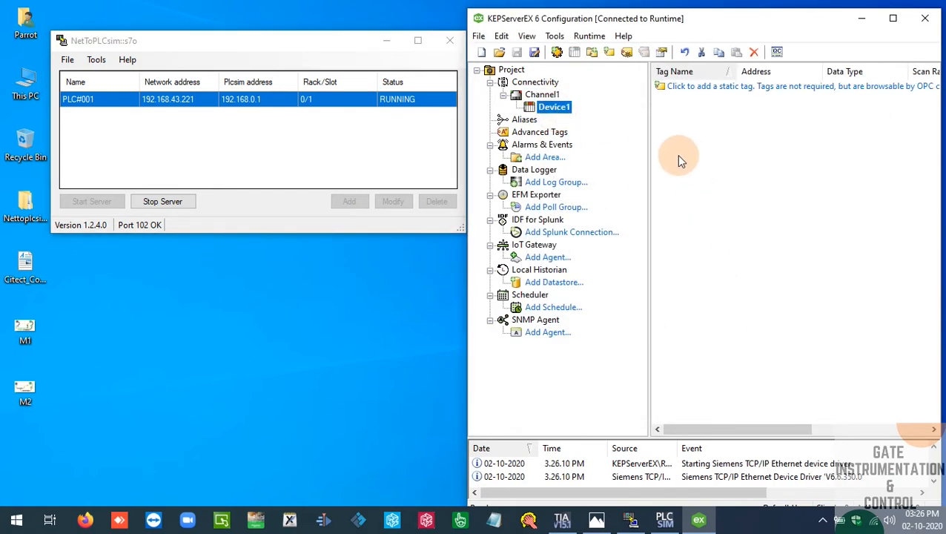
pyautogui.click(541, 95)
pyautogui.click(553, 107)
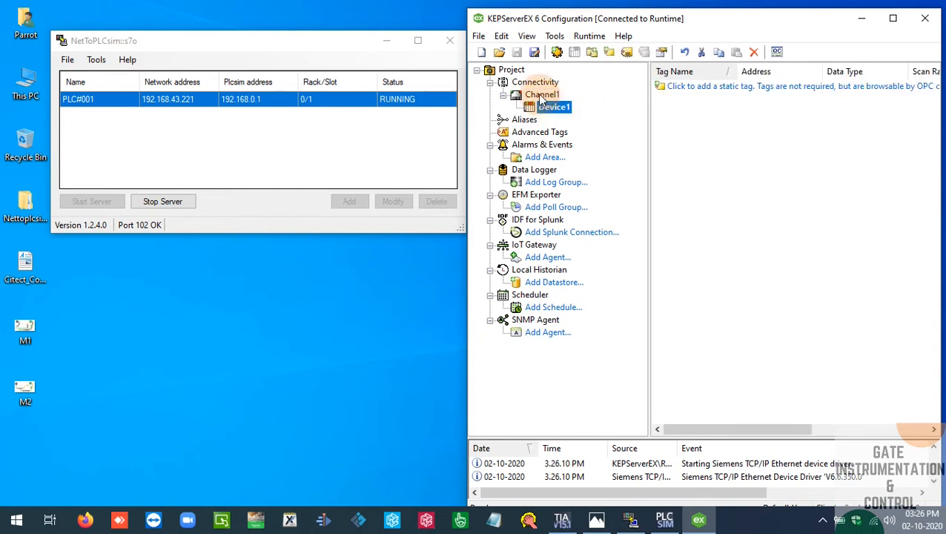
pyautogui.click(665, 176)
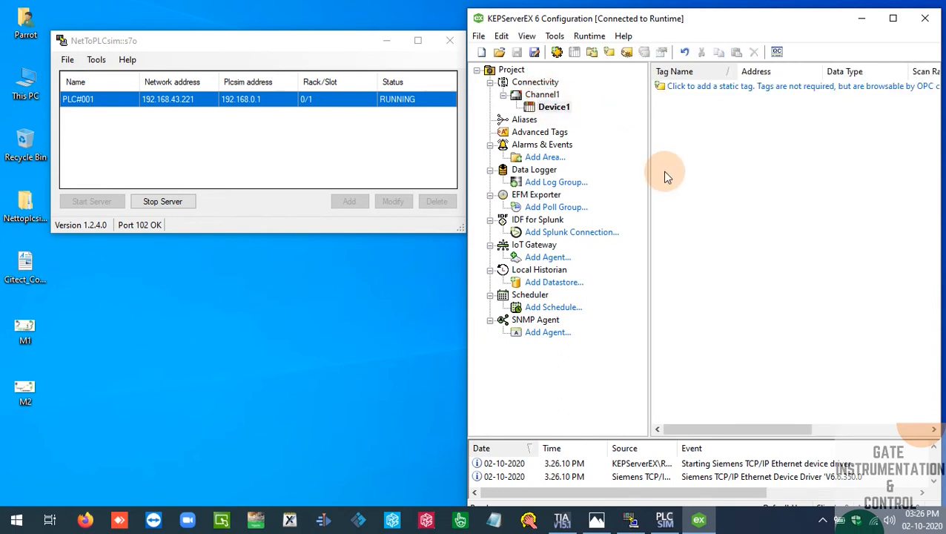
# Switch to TIA Portal, open Main [OB1] and look up the output addresses used in Networks 3 and 4
pyautogui.click(562, 520)
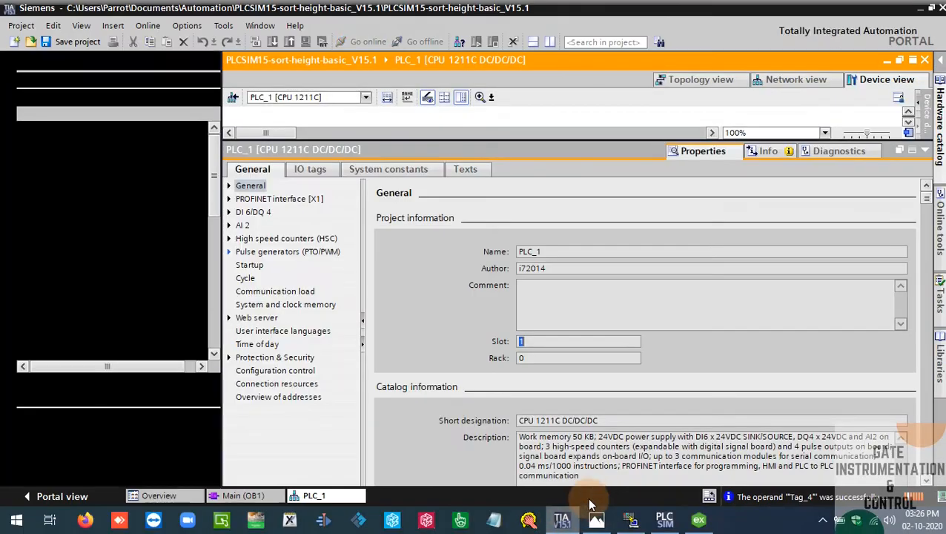
pyautogui.click(923, 151)
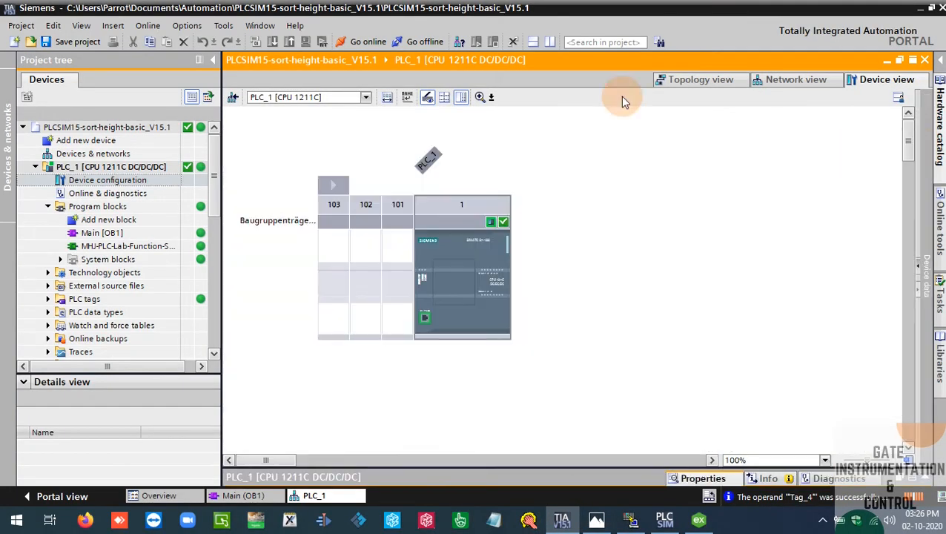
pyautogui.doubleClick(101, 234)
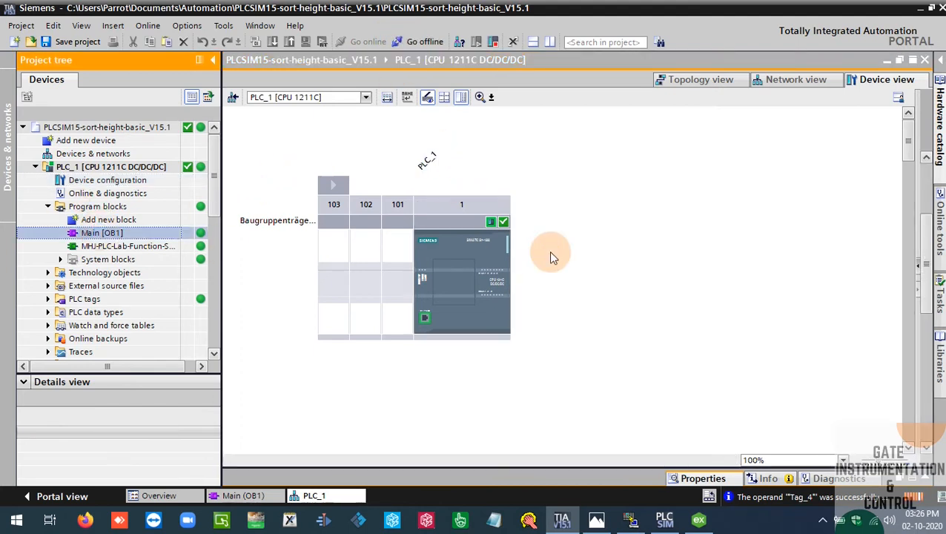
pyautogui.moveTo(928, 262); pyautogui.dragTo(930, 316)
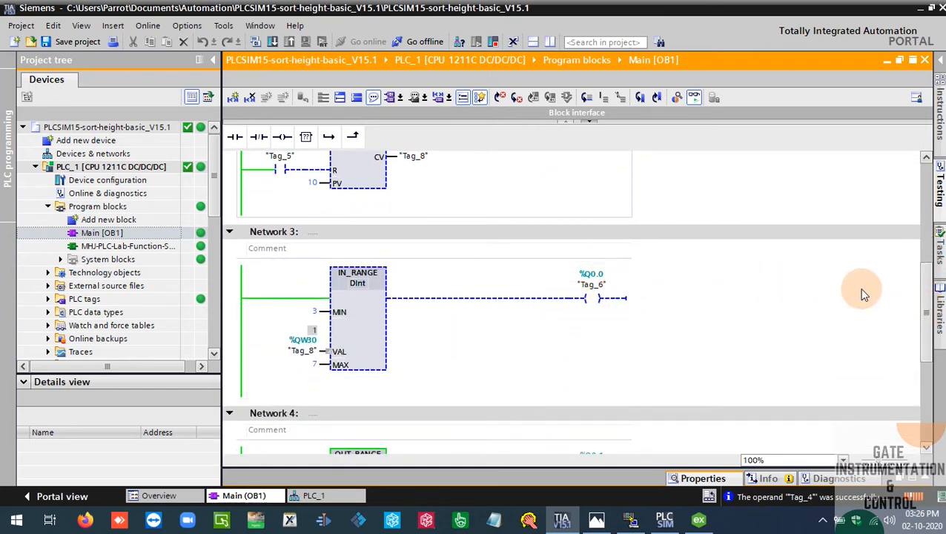
pyautogui.moveTo(923, 295); pyautogui.dragTo(922, 328)
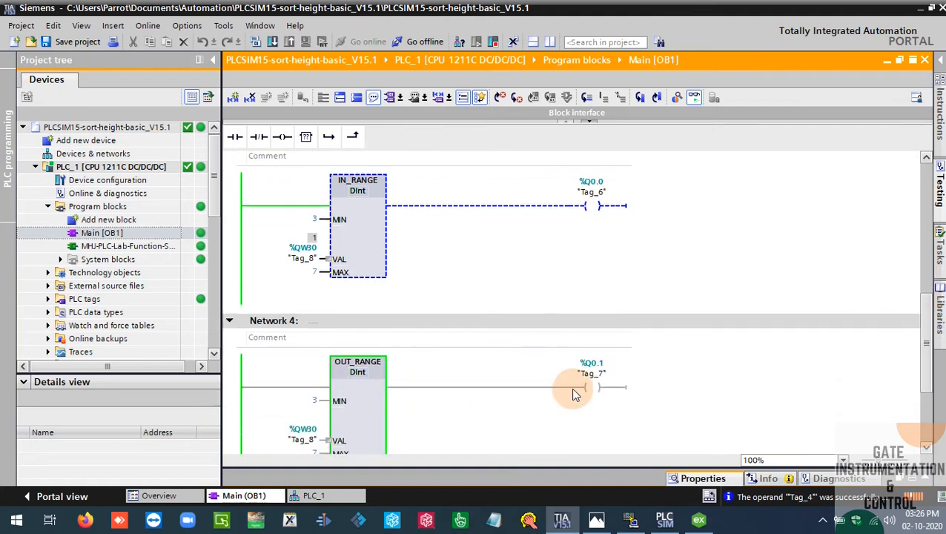
# Return to KEPServerEX and add a static tag named Output_1 with address Q0.0 to Device1
pyautogui.moveTo(695, 522)
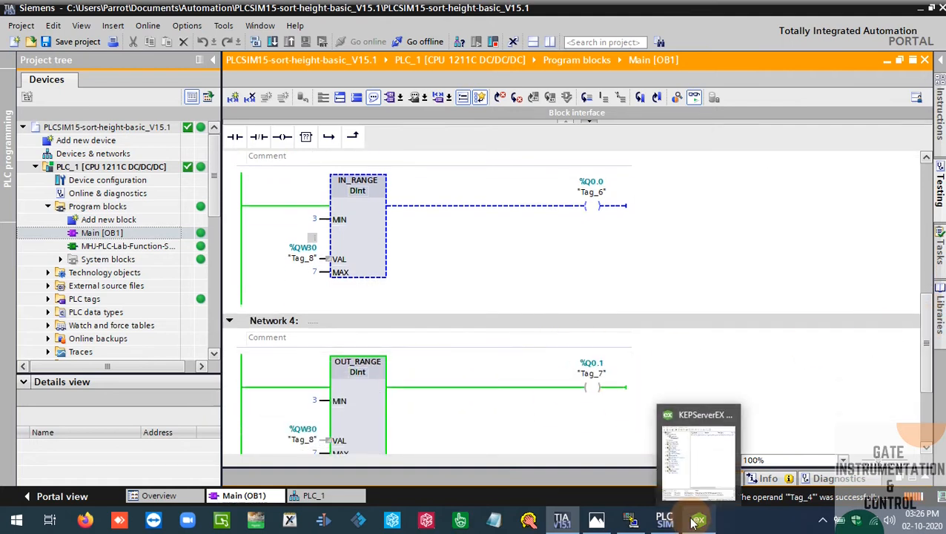
pyautogui.click(700, 445)
pyautogui.click(719, 86)
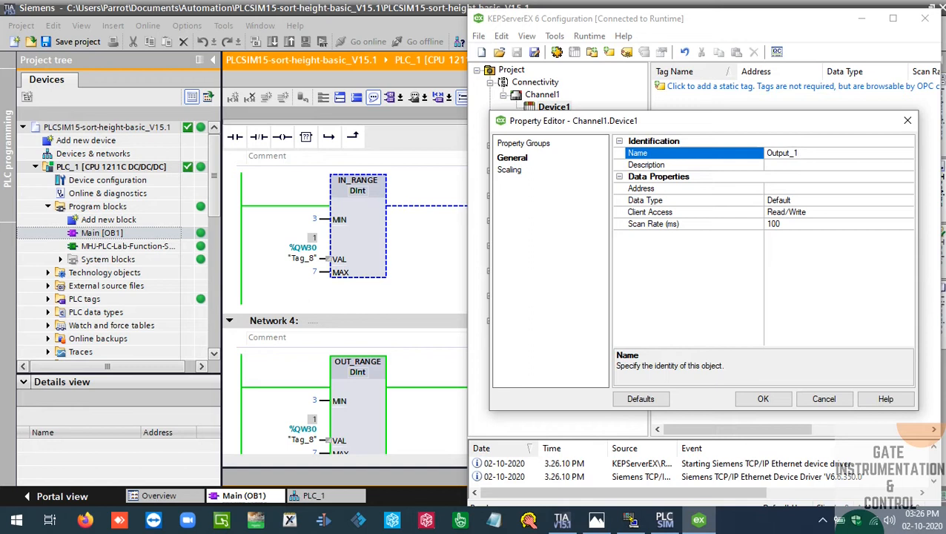
pyautogui.click(827, 188)
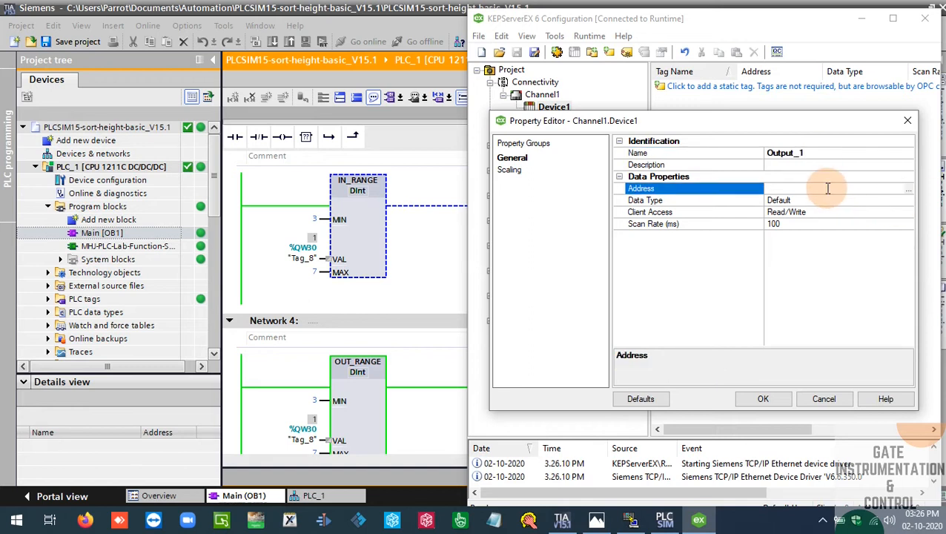
pyautogui.write('q0.0')
pyautogui.press('Return')
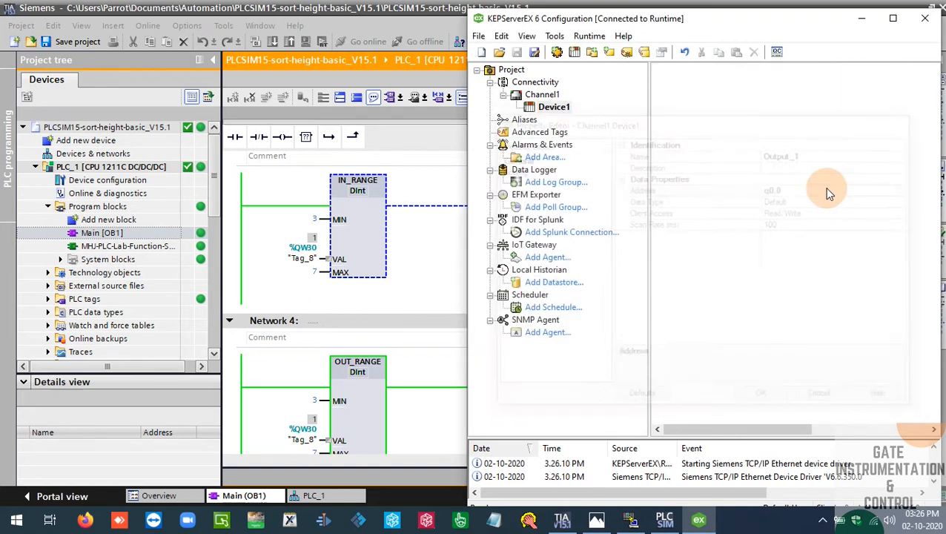
# Add a second tag named Output_2 with address Q0.1 to Device1
pyautogui.click(608, 51)
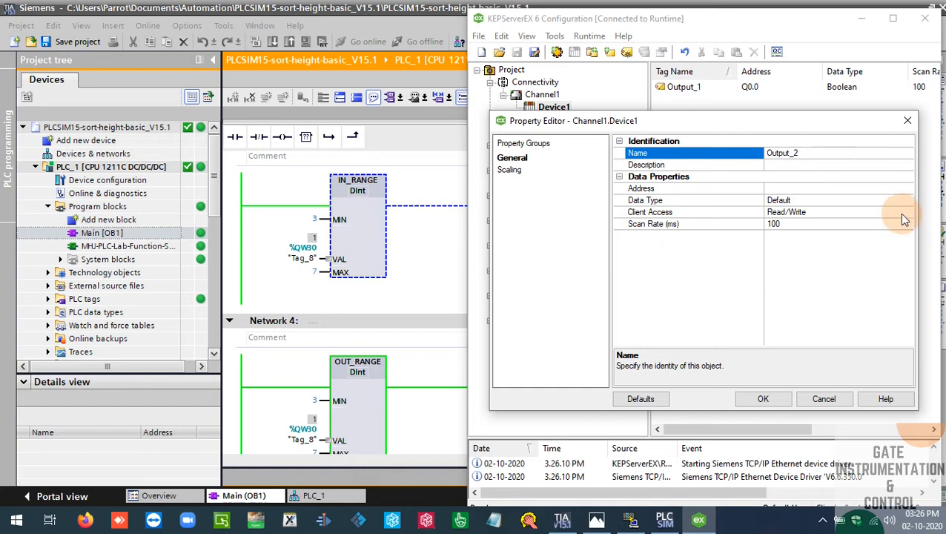
pyautogui.click(828, 188)
pyautogui.write('0.')
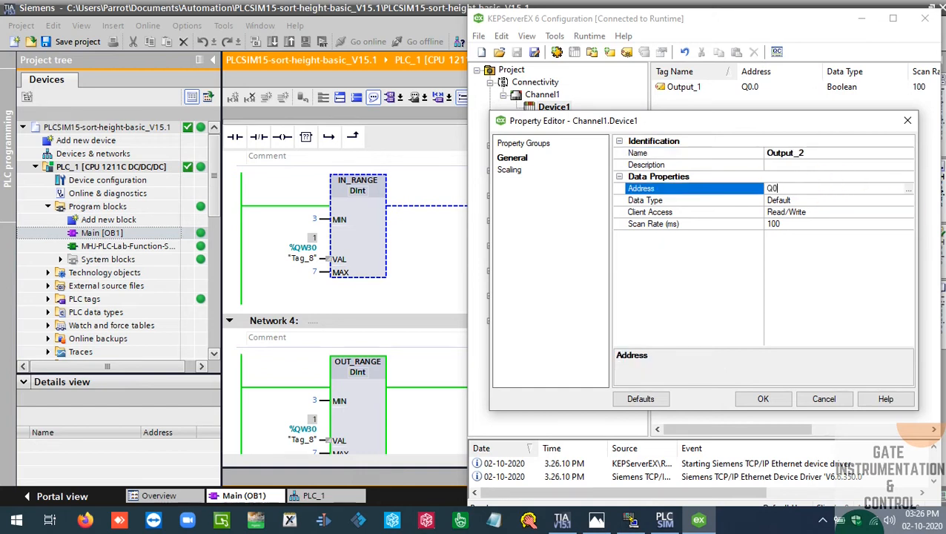
pyautogui.write('1')
pyautogui.press('Return')
pyautogui.click(823, 184)
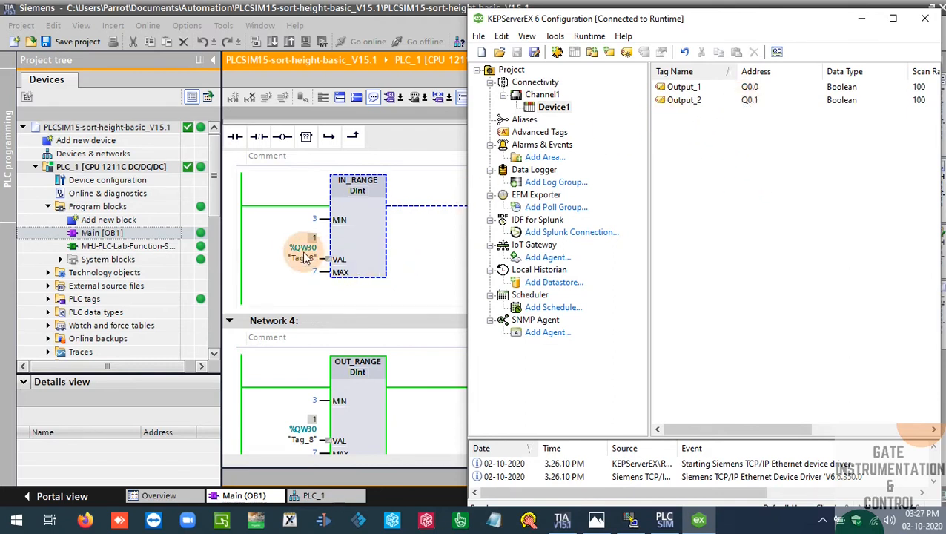
# Look up the up counter's CV output address in Network 2 in TIA Portal and return to KEPServerEX
pyautogui.click(423, 259)
pyautogui.scroll(5, 423, 259)
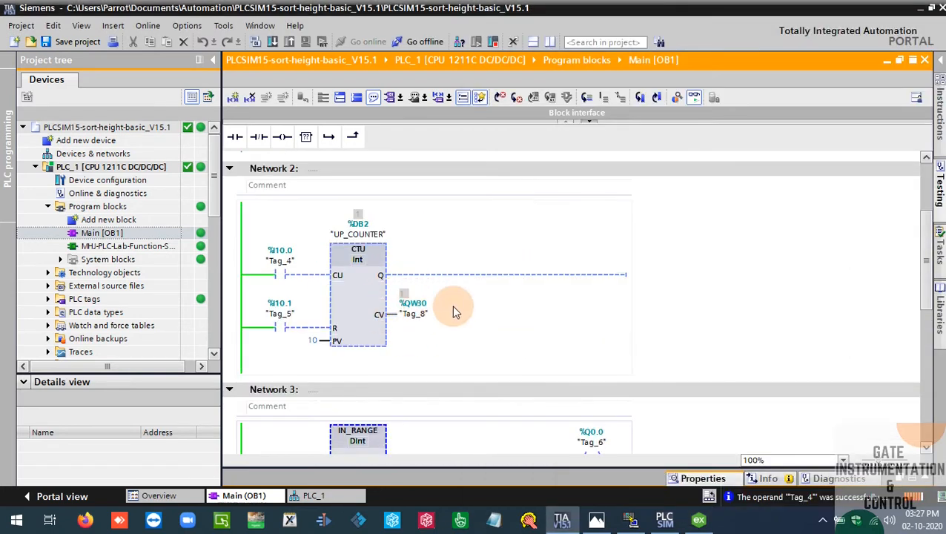
pyautogui.click(699, 519)
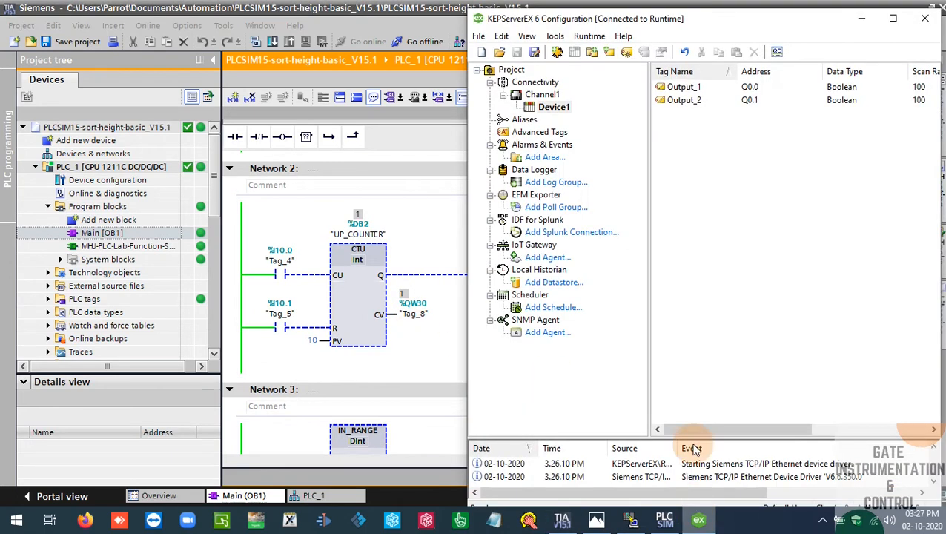
# Add a tag named Current_Vaue to Device1 with address QW30 and data type Word
pyautogui.click(592, 52)
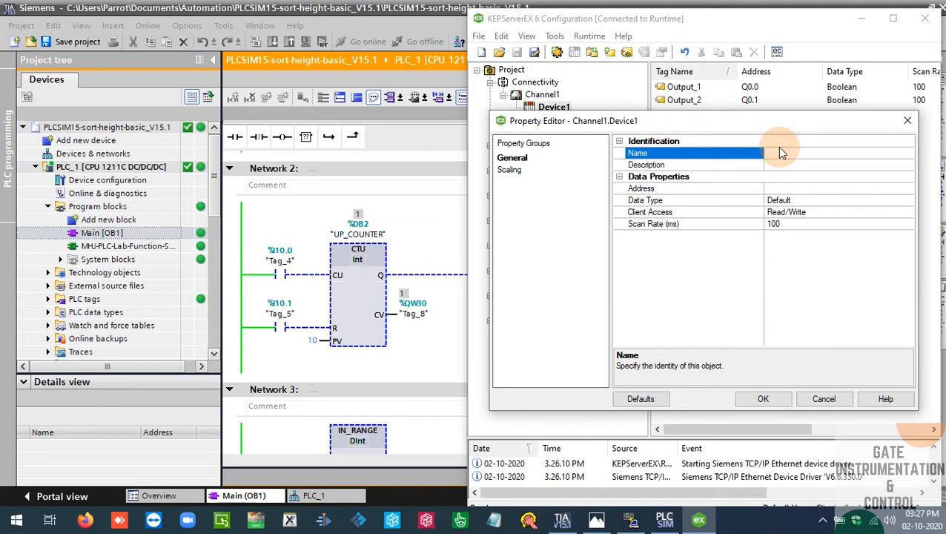
pyautogui.write('Current_Value')
pyautogui.click(810, 188)
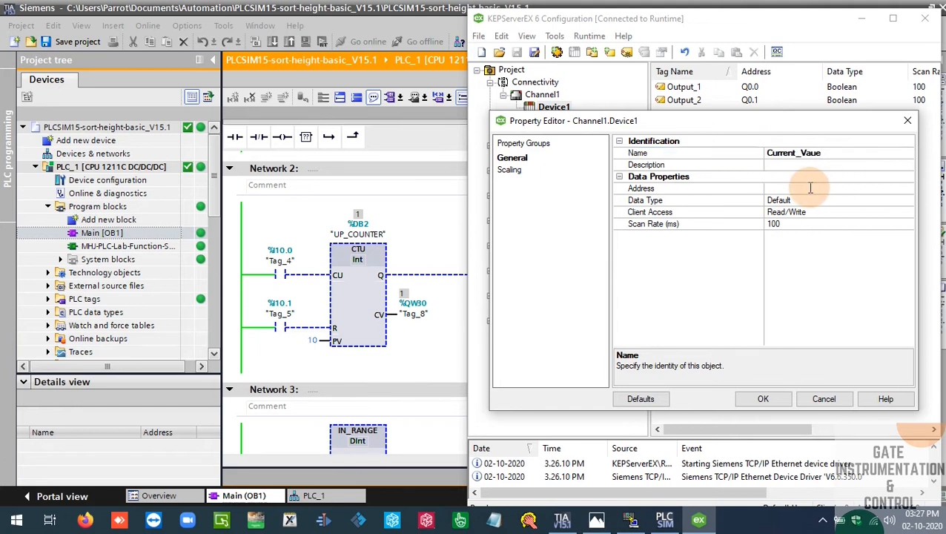
pyautogui.write('QW30')
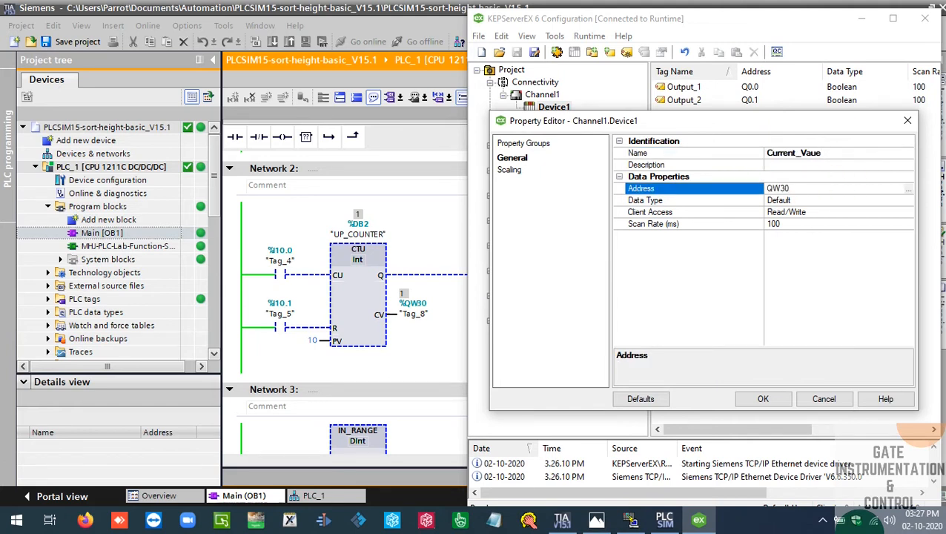
pyautogui.click(862, 199)
pyautogui.click(906, 201)
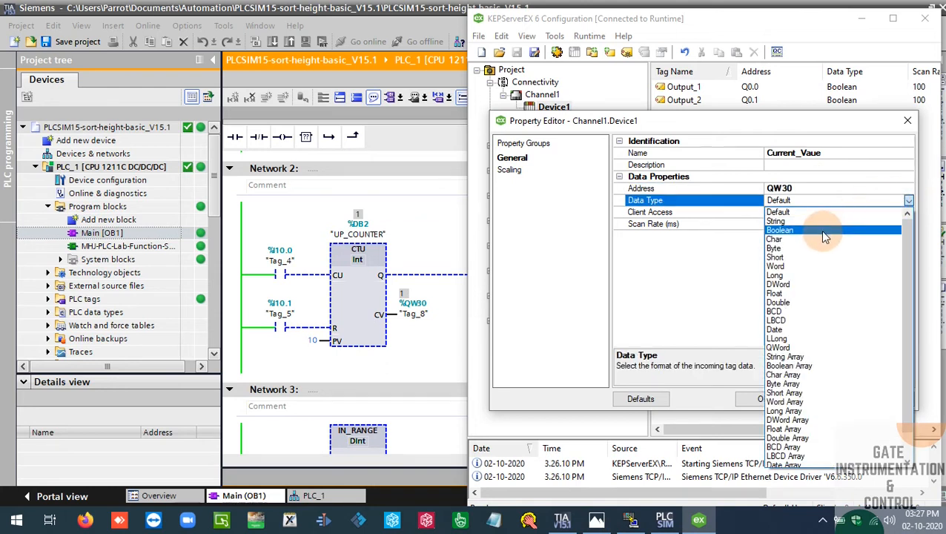
pyautogui.click(815, 254)
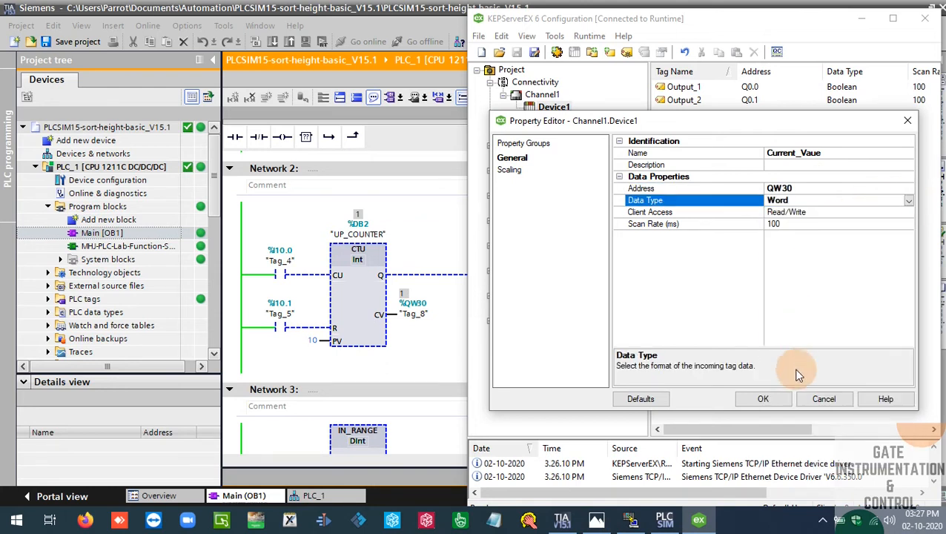
pyautogui.click(764, 398)
# Compare the KEPServerEX tags with the counter and range networks of Main [OB1] in TIA Portal
pyautogui.click(416, 242)
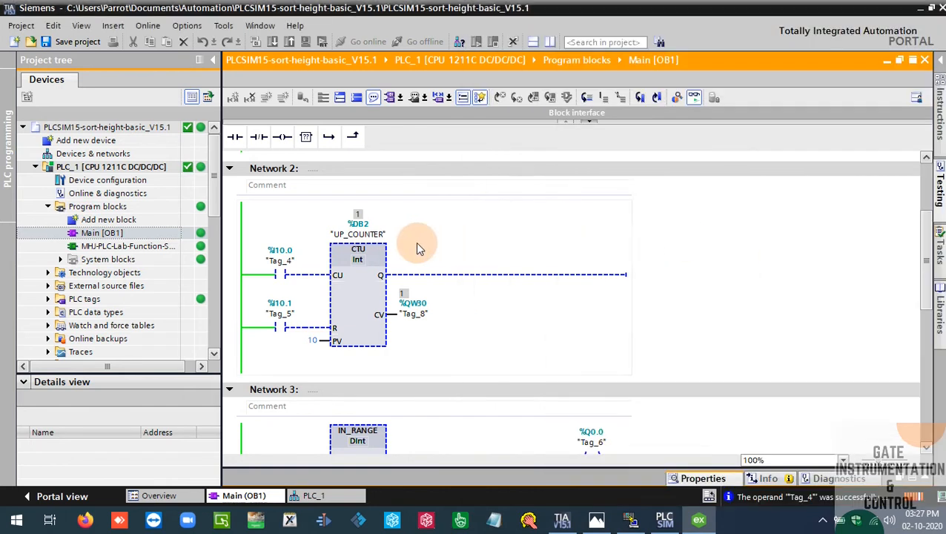
pyautogui.scroll(-3, 510, 290)
pyautogui.scroll(3, 511, 290)
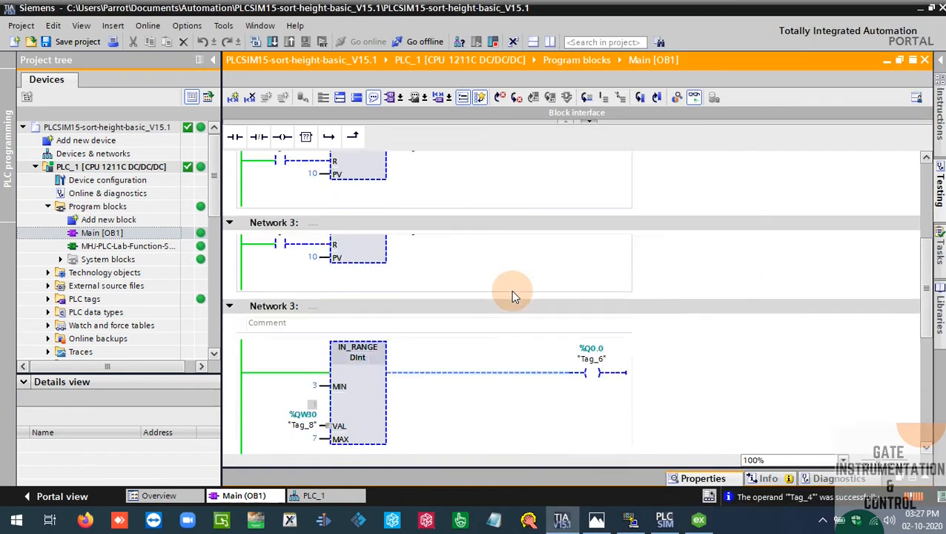
pyautogui.click(699, 520)
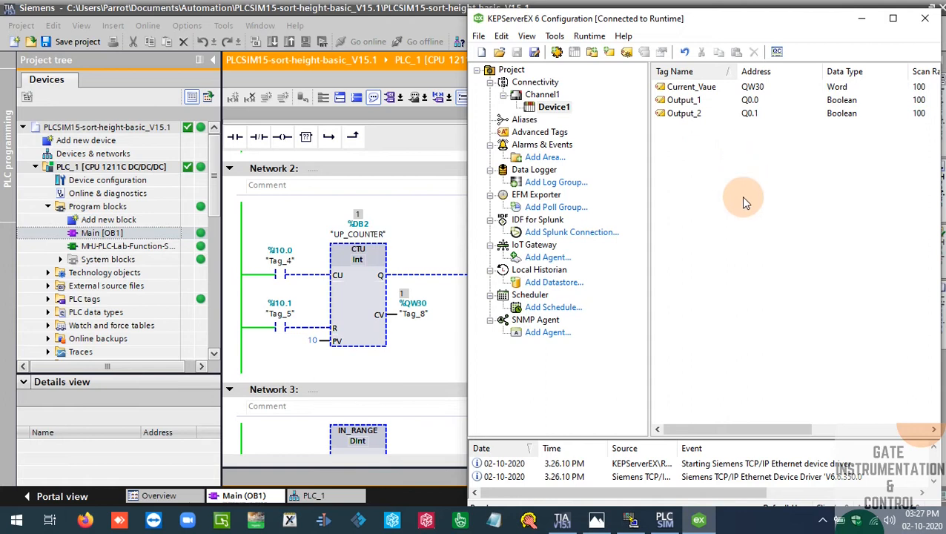
pyautogui.click(418, 229)
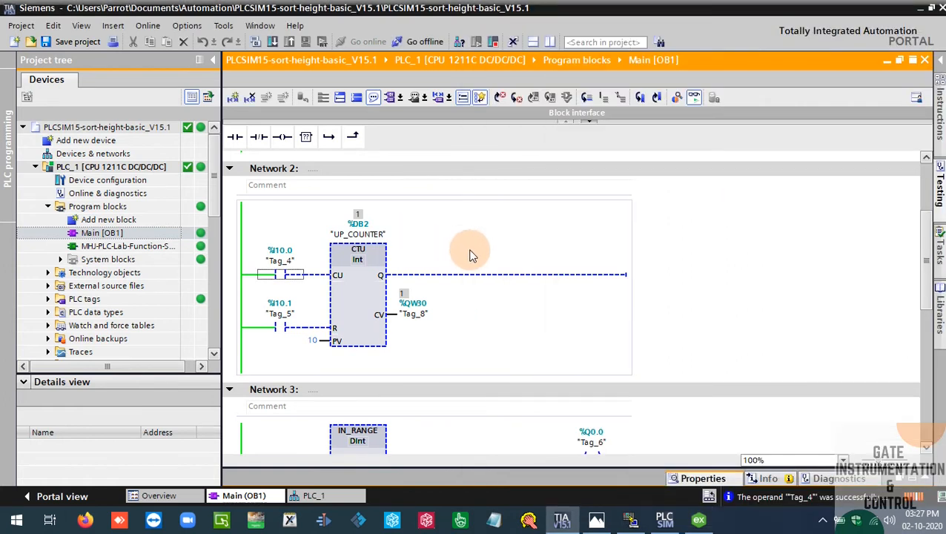
pyautogui.click(698, 519)
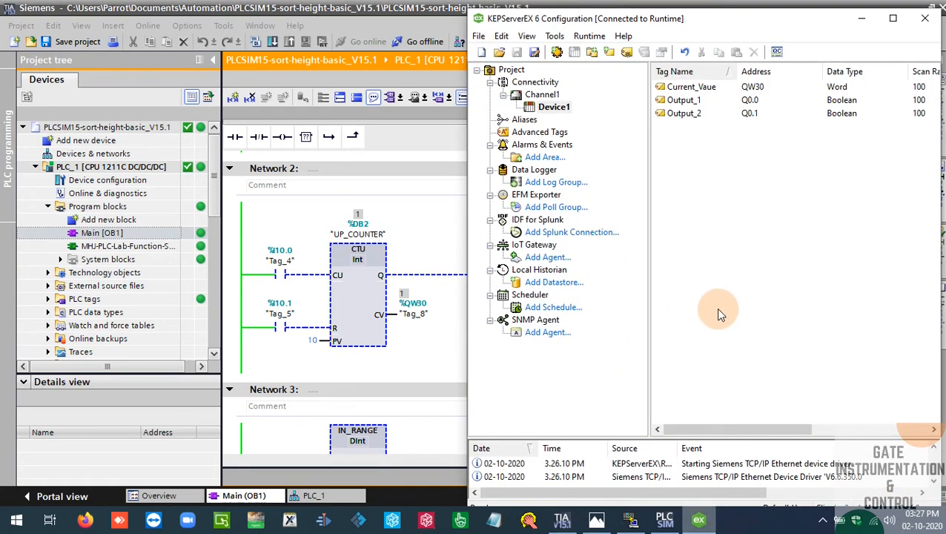
# Launch OPC Quick Client, show the Channel1.Device1 items and reposition its window over the ladder editor
pyautogui.click(777, 54)
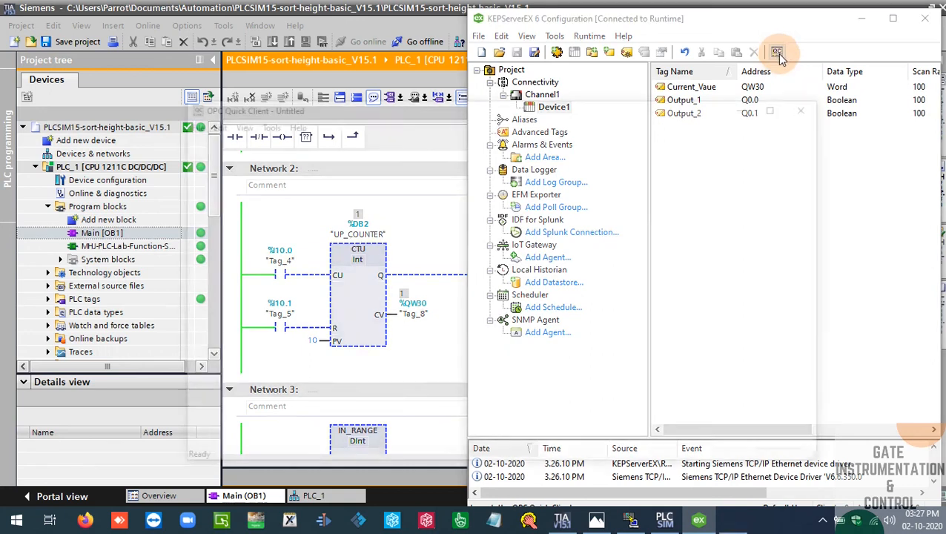
pyautogui.moveTo(605, 112); pyautogui.dragTo(818, 221)
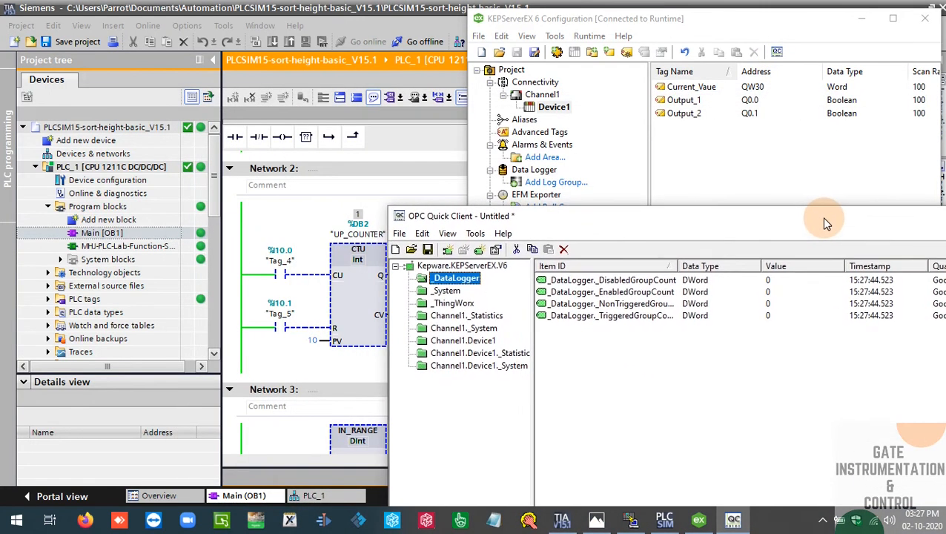
pyautogui.moveTo(733, 218); pyautogui.dragTo(666, 109)
pyautogui.click(386, 234)
pyautogui.moveTo(713, 121); pyautogui.dragTo(648, 191)
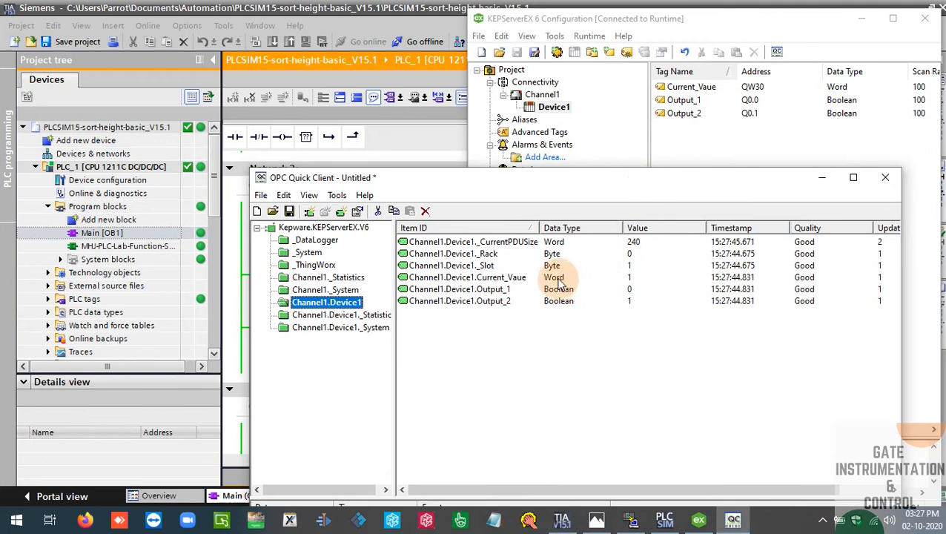
# Check the Current_Vaue and Output_2 items in OPC Quick Client against Networks 2 to 4 in TIA Portal
pyautogui.click(641, 279)
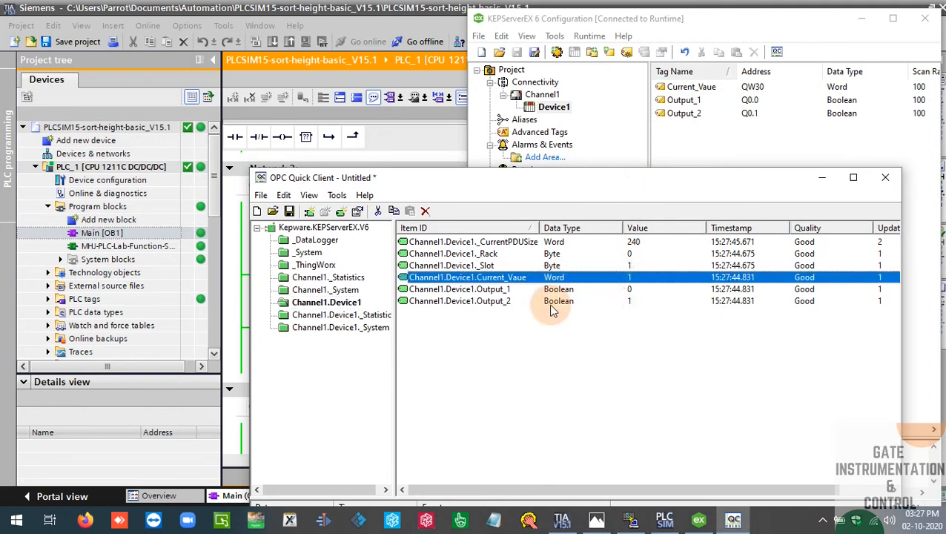
pyautogui.click(630, 303)
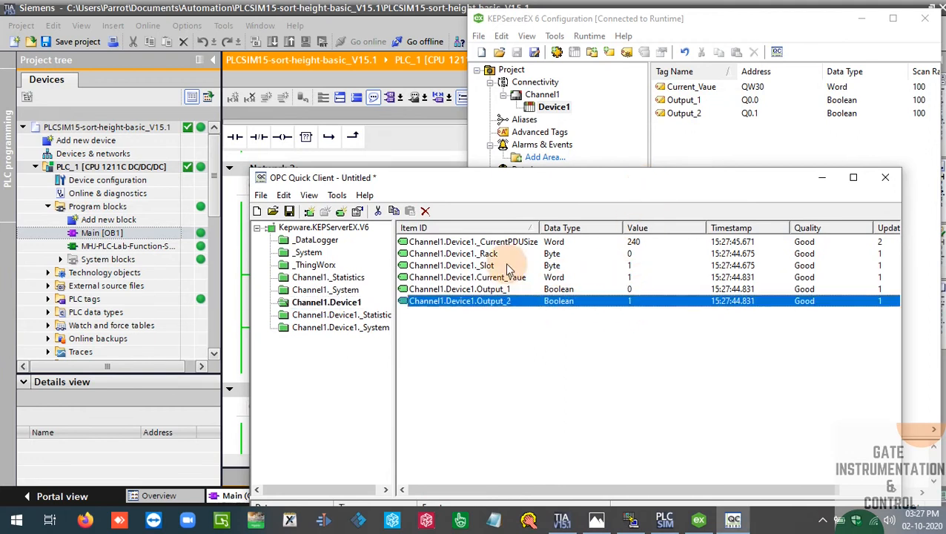
pyautogui.click(430, 144)
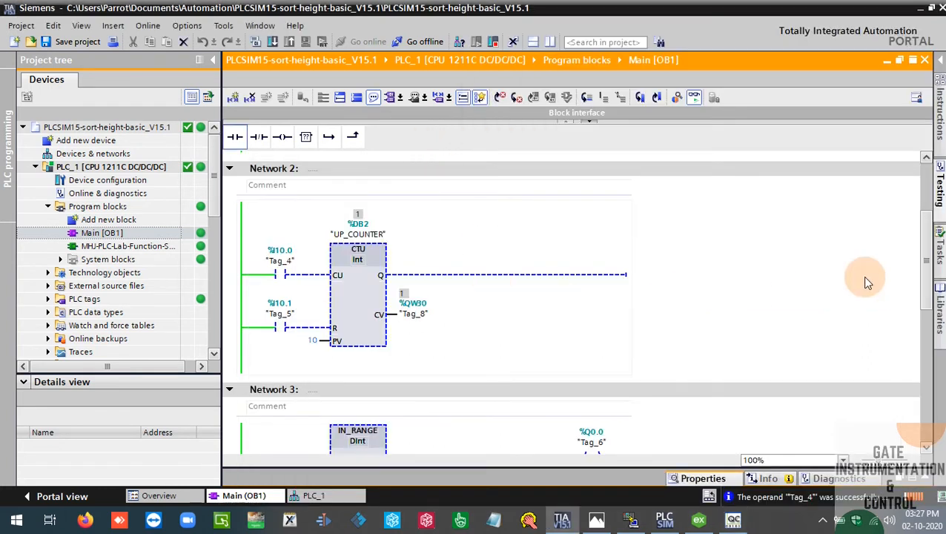
pyautogui.moveTo(929, 249); pyautogui.dragTo(928, 318)
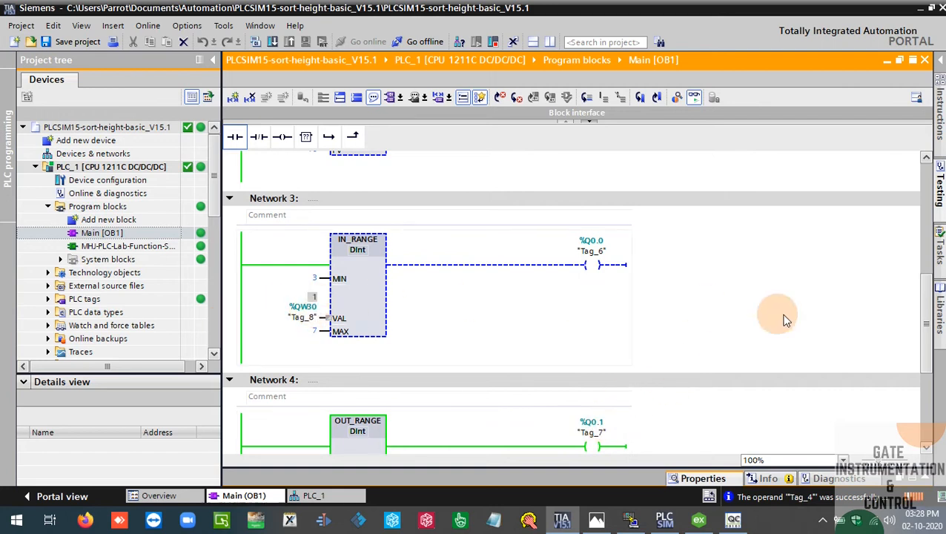
# Check the Current_Vaue item in OPC Quick Client against the counter value in Network 3 of Main [OB1]
pyautogui.click(733, 519)
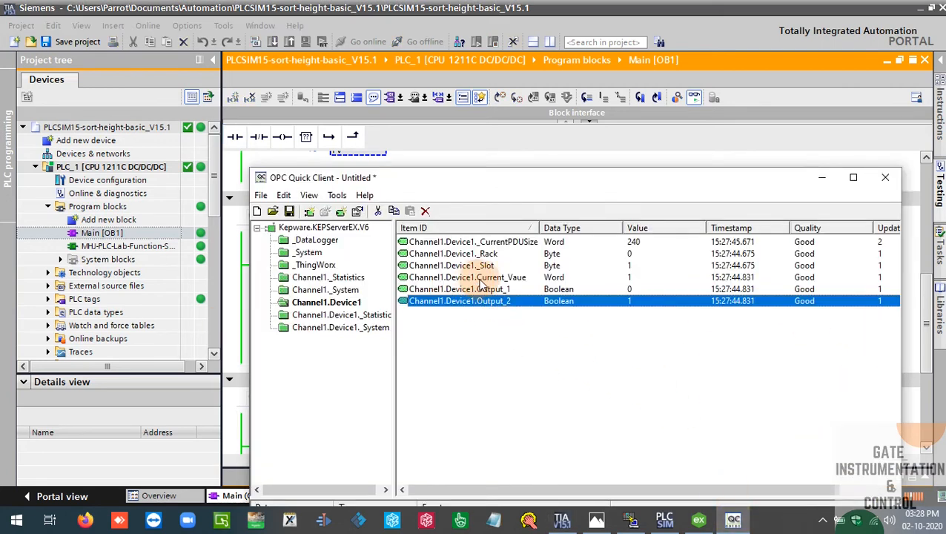
pyautogui.click(641, 279)
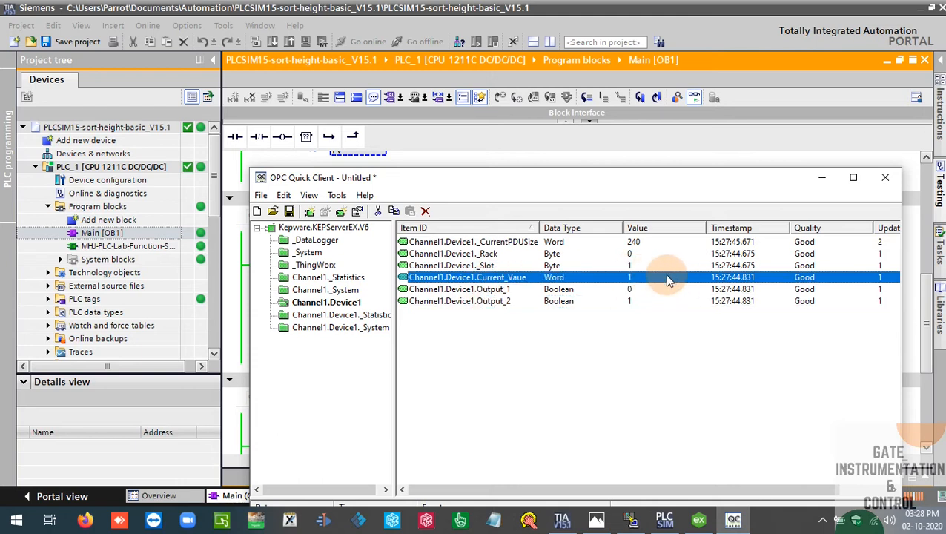
pyautogui.click(695, 152)
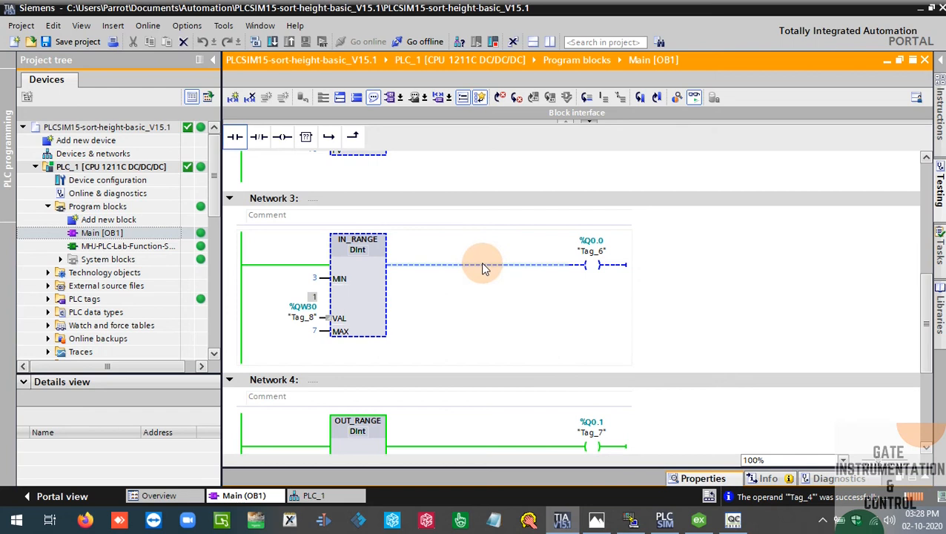
# Pulse the Tag_4 contact in Network 2 of Main [OB1] by modifying it to 1 and back to 0
pyautogui.moveTo(919, 319); pyautogui.dragTo(919, 194)
pyautogui.rightClick(288, 418)
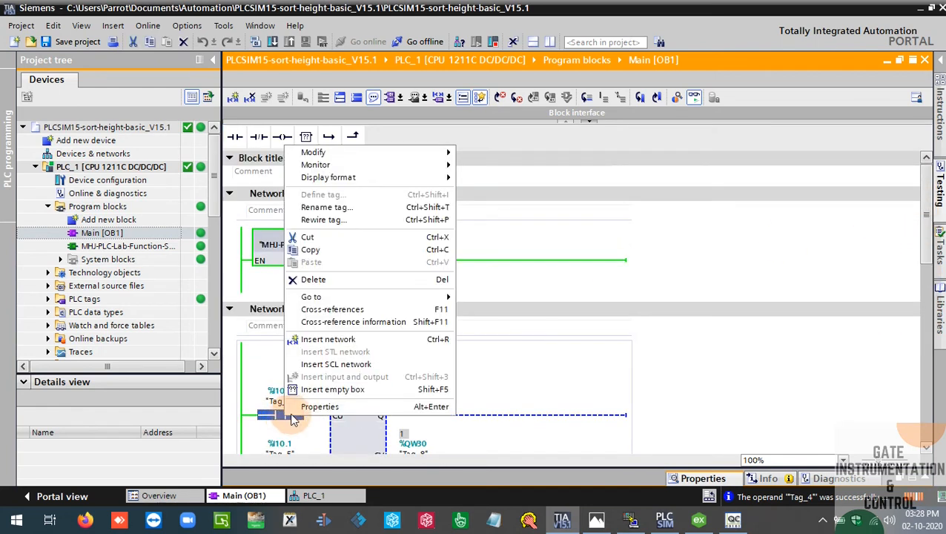
pyautogui.moveTo(385, 152)
pyautogui.click(514, 168)
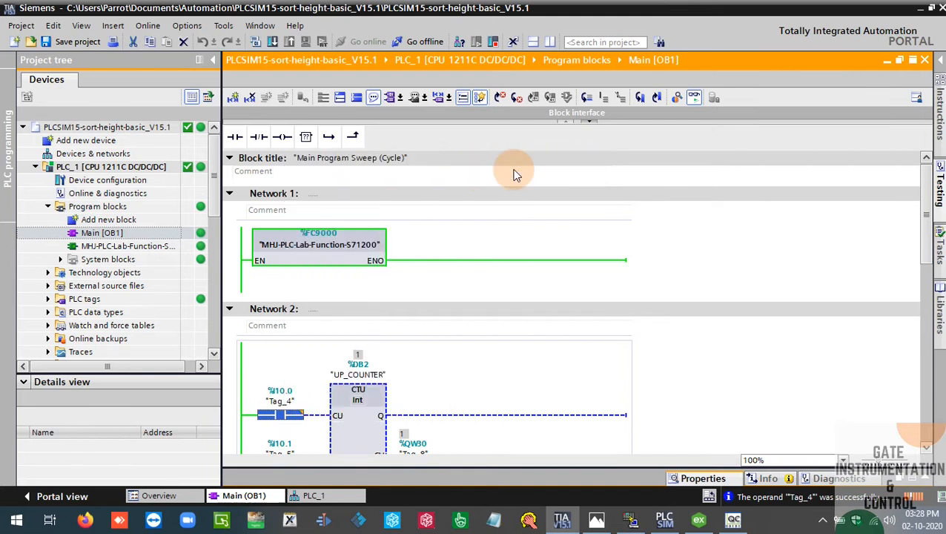
pyautogui.rightClick(291, 420)
pyautogui.moveTo(371, 152)
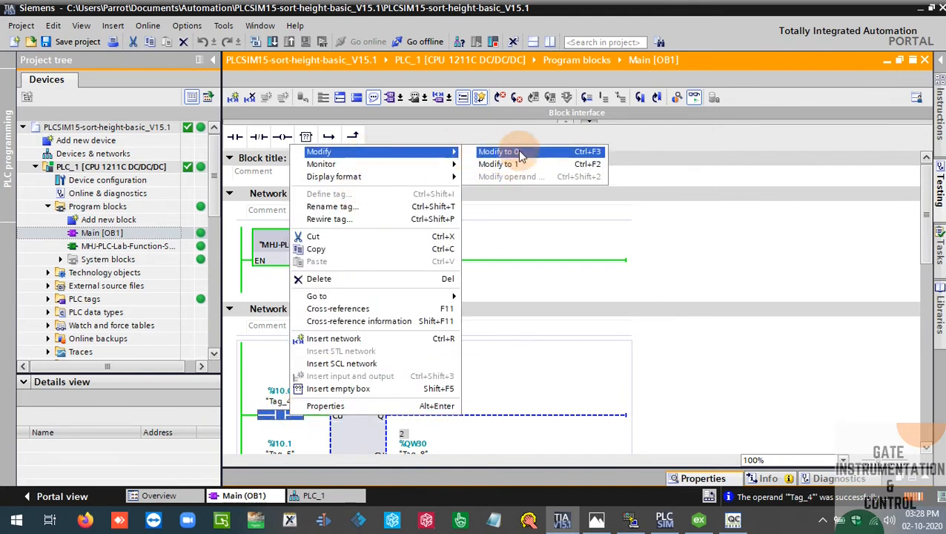
pyautogui.click(519, 152)
# Check how Current_Vaue, Output_1 and Output_2 respond in OPC Quick Client, and minimize its window
pyautogui.click(733, 520)
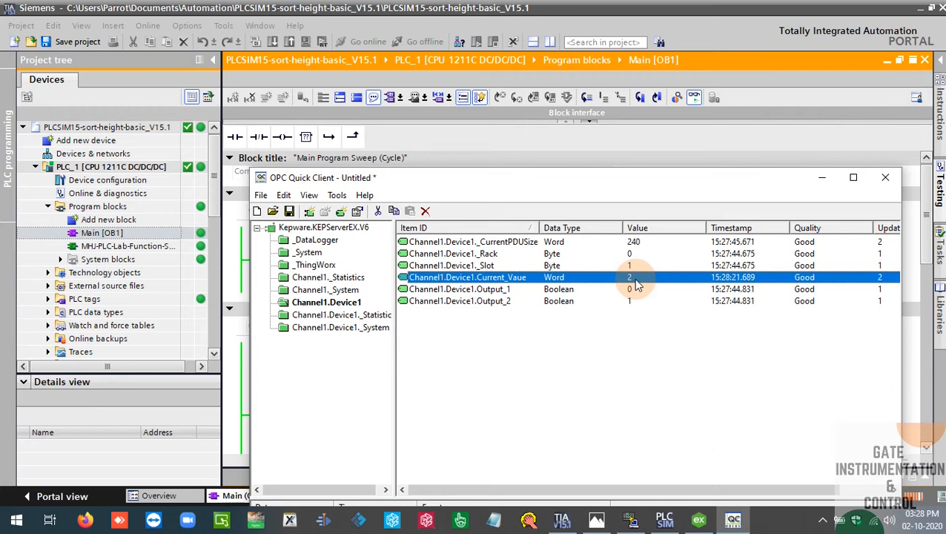
pyautogui.click(640, 351)
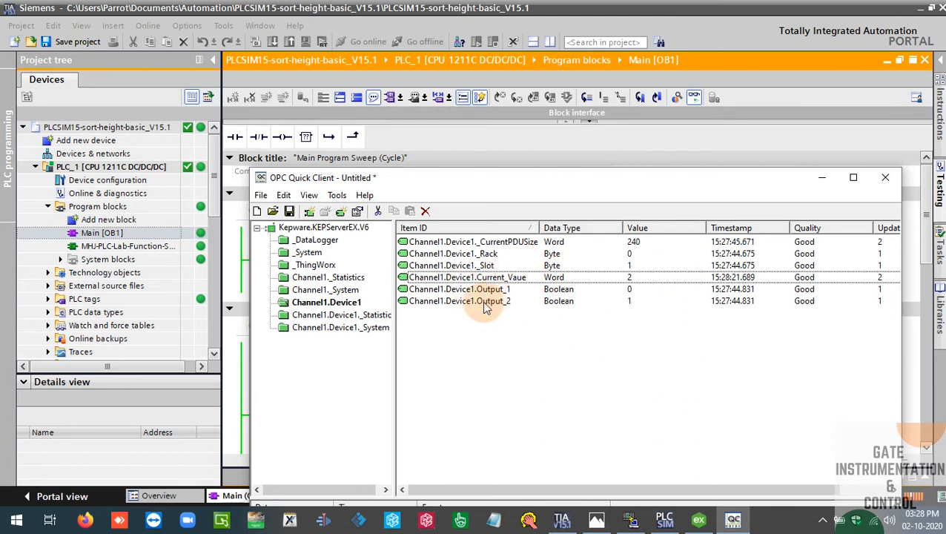
pyautogui.click(821, 178)
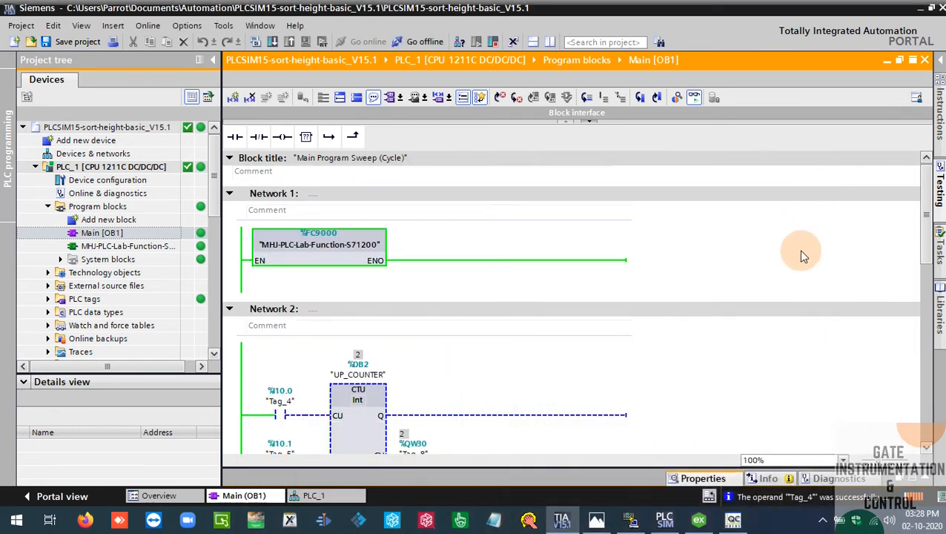
# Minimize TIA Portal and the other open windows, including NetToPLCsim, and switch to Citect Studio
pyautogui.click(913, 9)
pyautogui.click(862, 18)
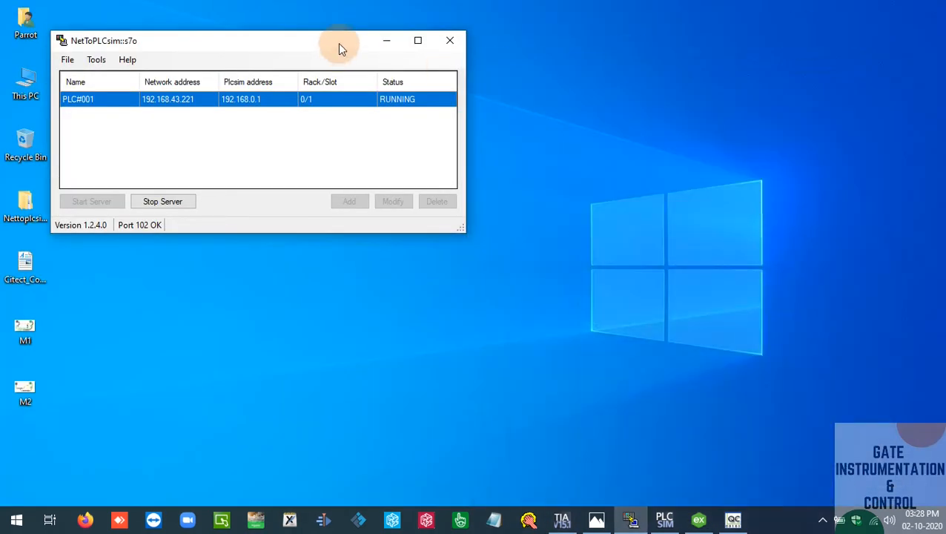
pyautogui.click(385, 41)
pyautogui.click(461, 519)
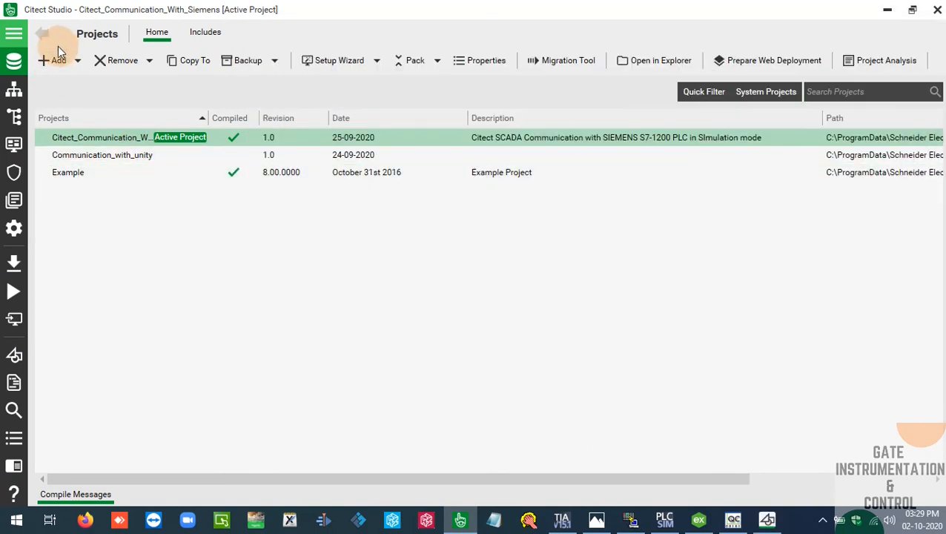
# Create a new Citect project named Communication_With_PLCSIM and make it the active project
pyautogui.click(78, 63)
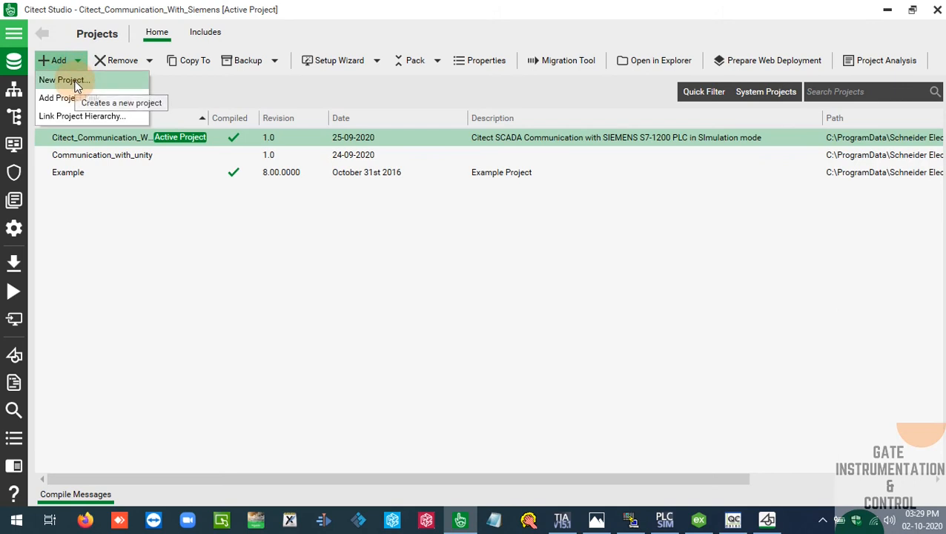
pyautogui.click(67, 80)
pyautogui.write('Communication_With')
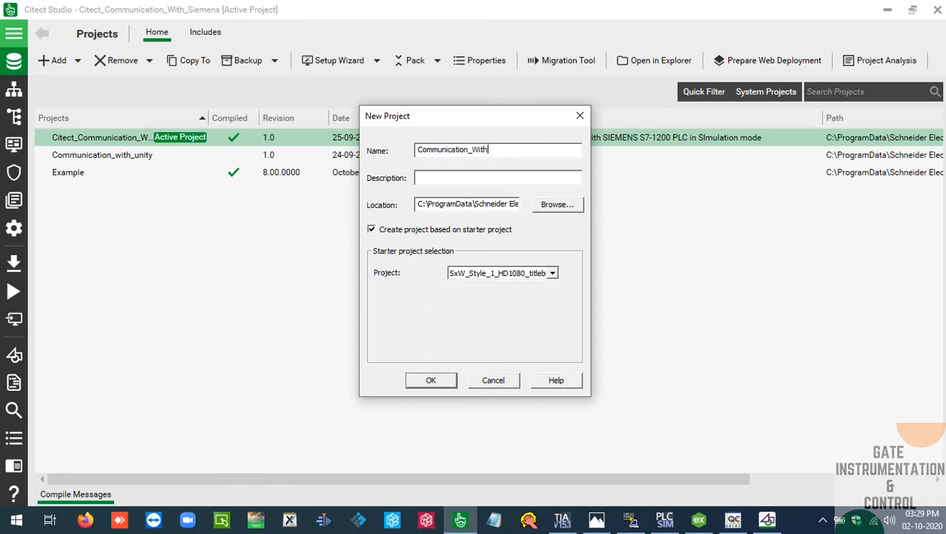
pyautogui.write('_PLCSIM')
pyautogui.press('Return')
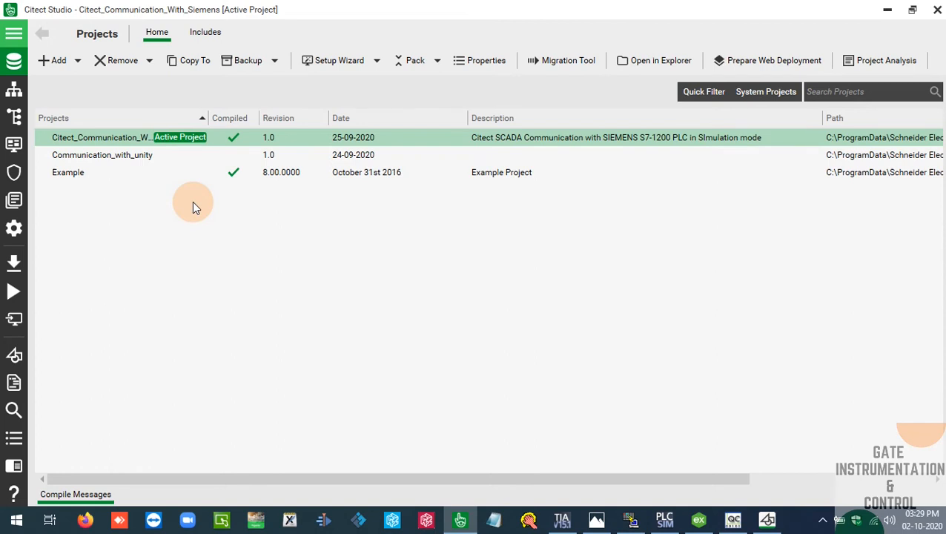
pyautogui.click(141, 153)
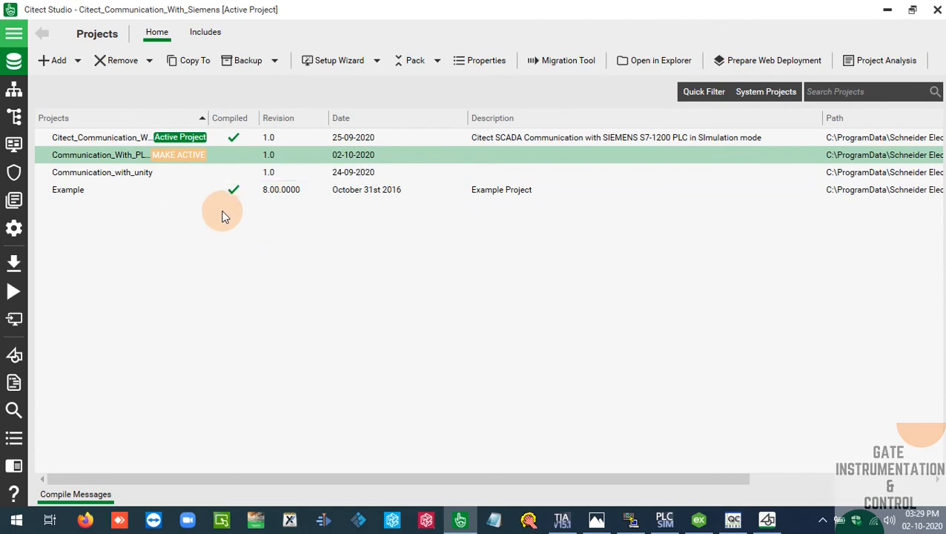
pyautogui.click(178, 155)
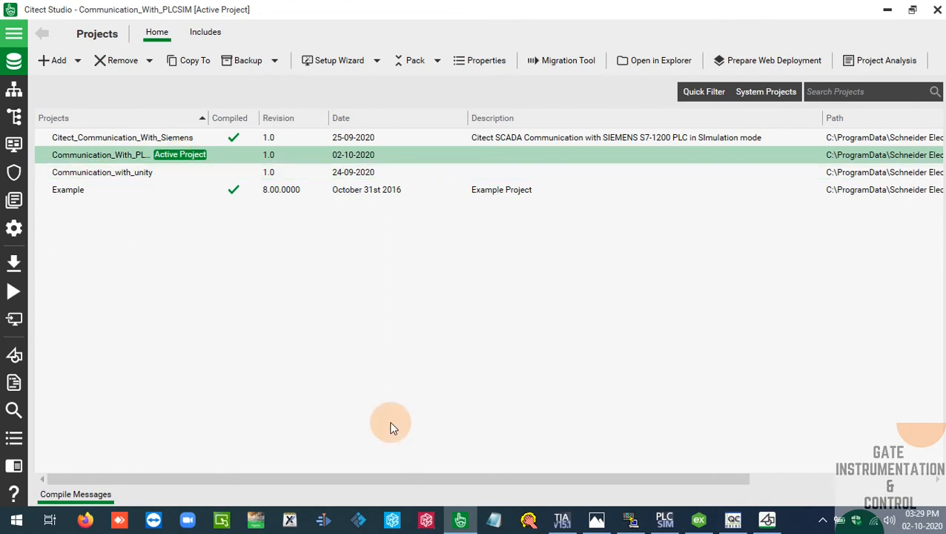
# Start the Computer Setup Wizard with Custom Setup, running Communication_With_PLCSIM from the Local Engineering Environment
pyautogui.click(339, 67)
pyautogui.click(327, 58)
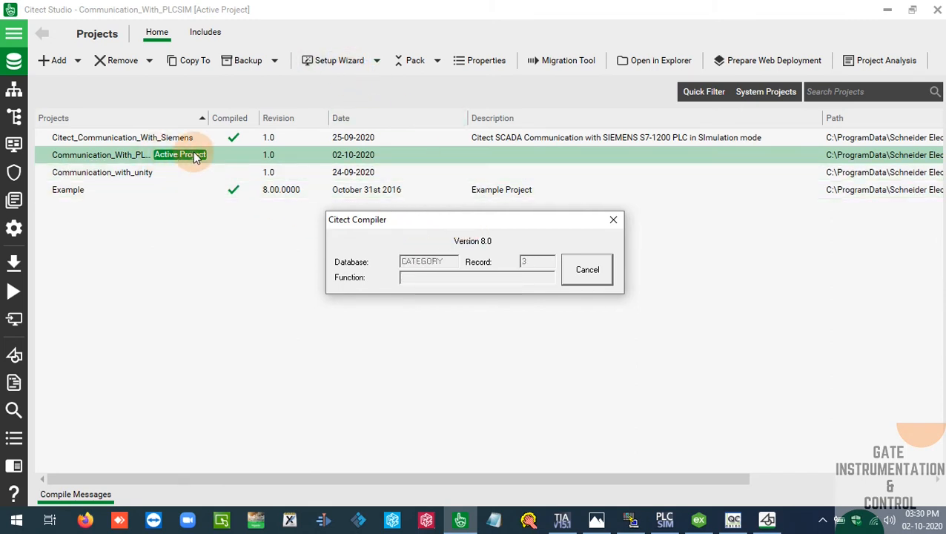
pyautogui.moveTo(473, 226); pyautogui.dragTo(453, 234)
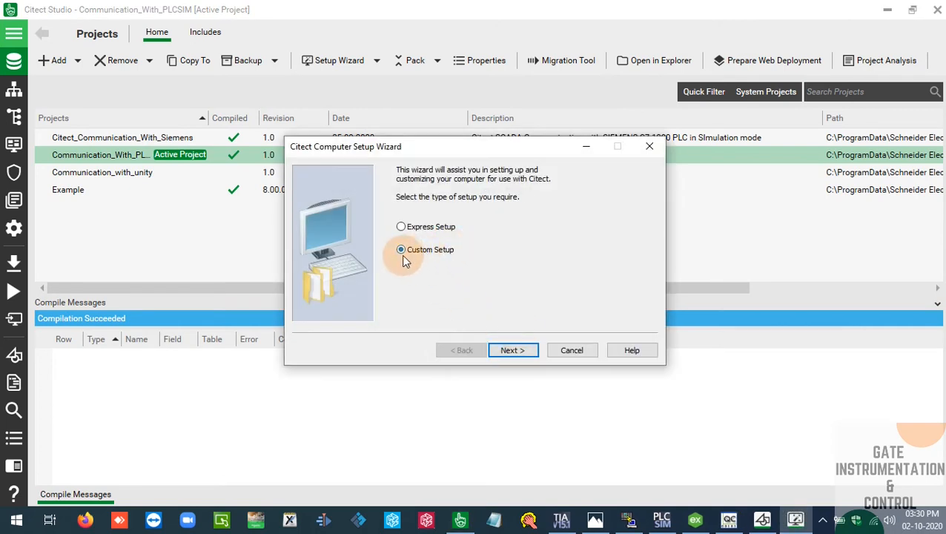
pyautogui.click(531, 353)
pyautogui.click(531, 353)
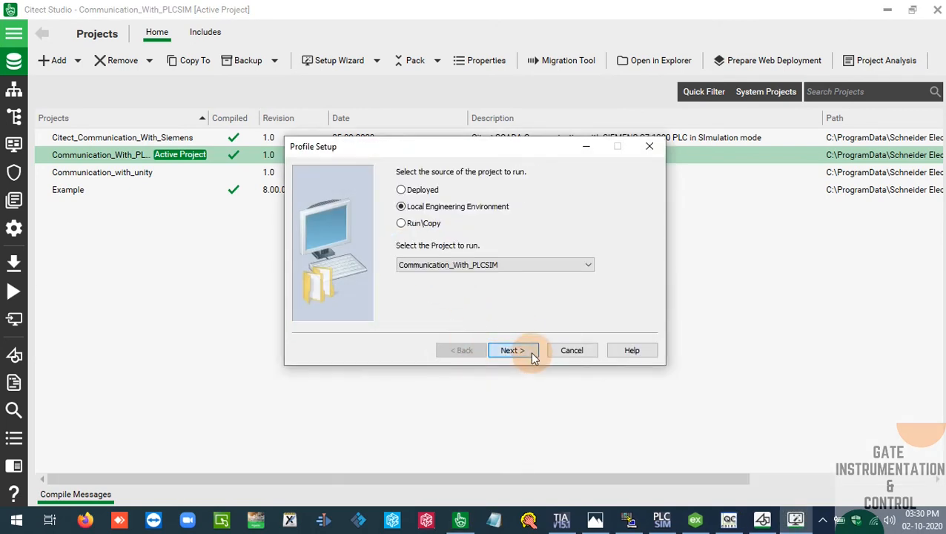
pyautogui.click(531, 353)
pyautogui.click(532, 357)
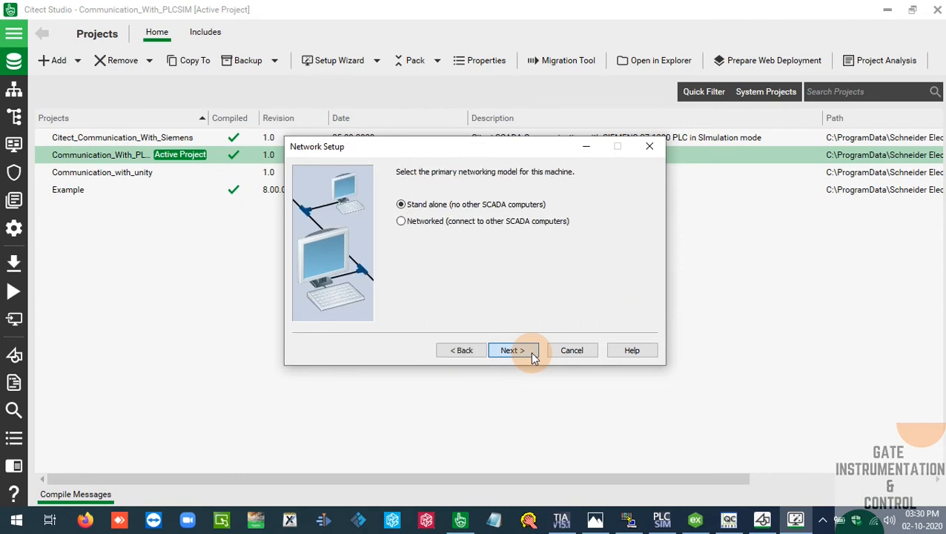
# Accept the Stand alone networking model and the default CPU and cluster startup settings in the Computer Setup Wizard
pyautogui.click(532, 357)
pyautogui.click(532, 357)
pyautogui.click(532, 357)
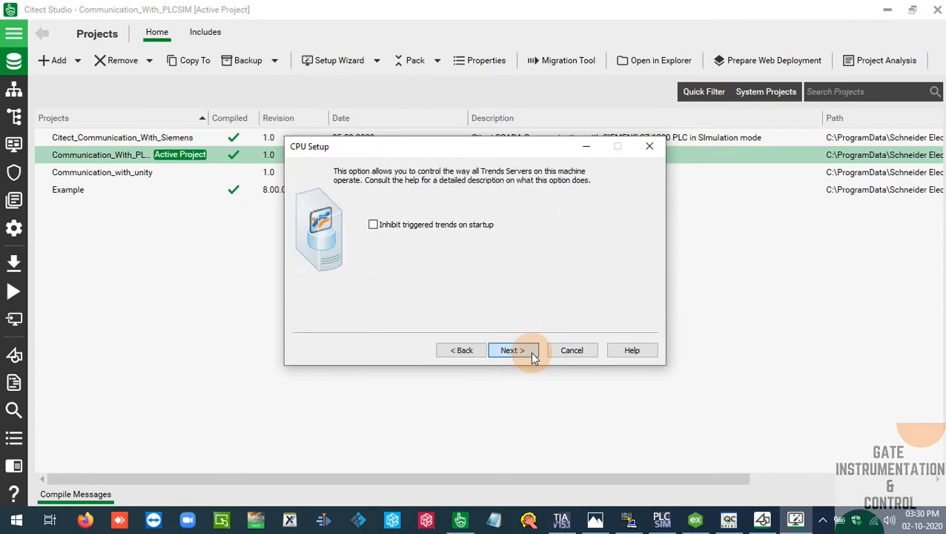
pyautogui.click(532, 356)
pyautogui.click(533, 357)
pyautogui.click(532, 357)
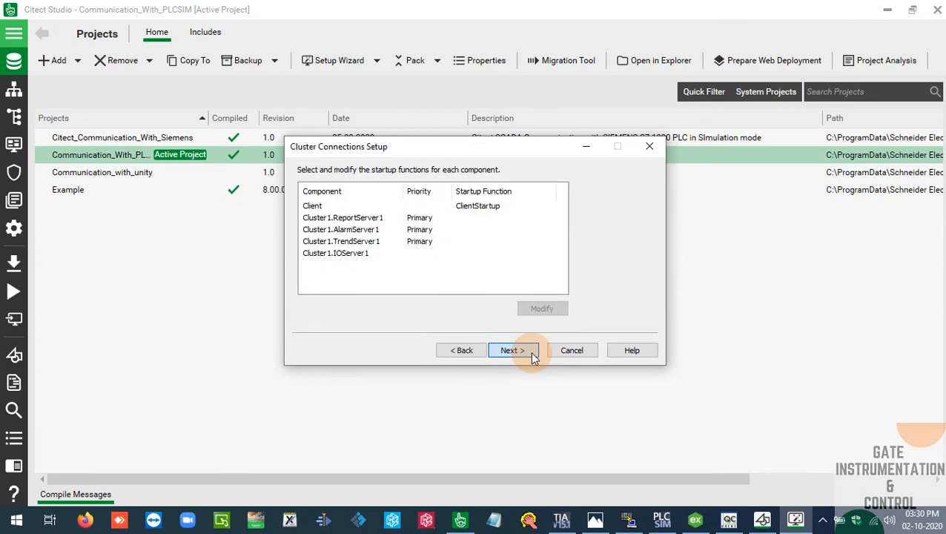
pyautogui.click(532, 357)
pyautogui.click(532, 356)
pyautogui.click(533, 357)
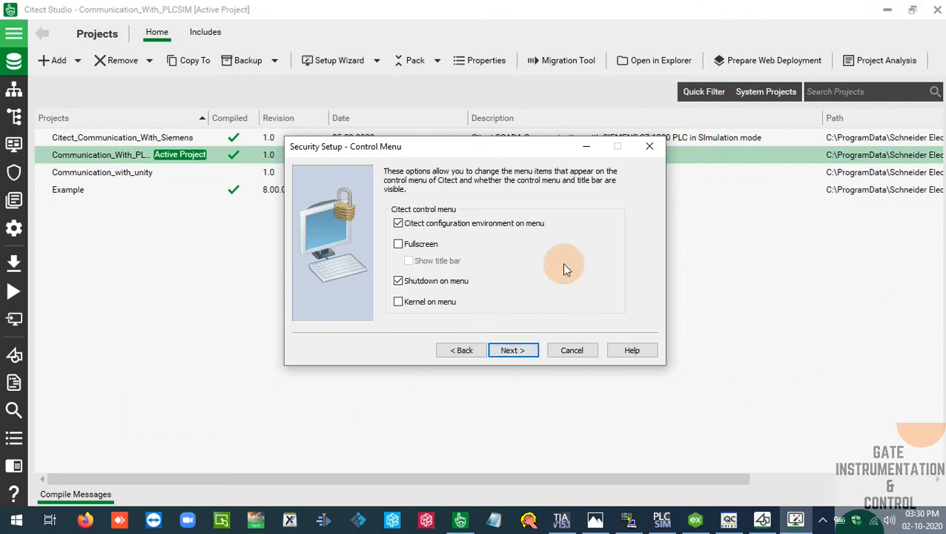
# Accept the default security options, keep PageMenu as the startup page with a 25 ms scan time, and finish the setup wizard
pyautogui.click(528, 353)
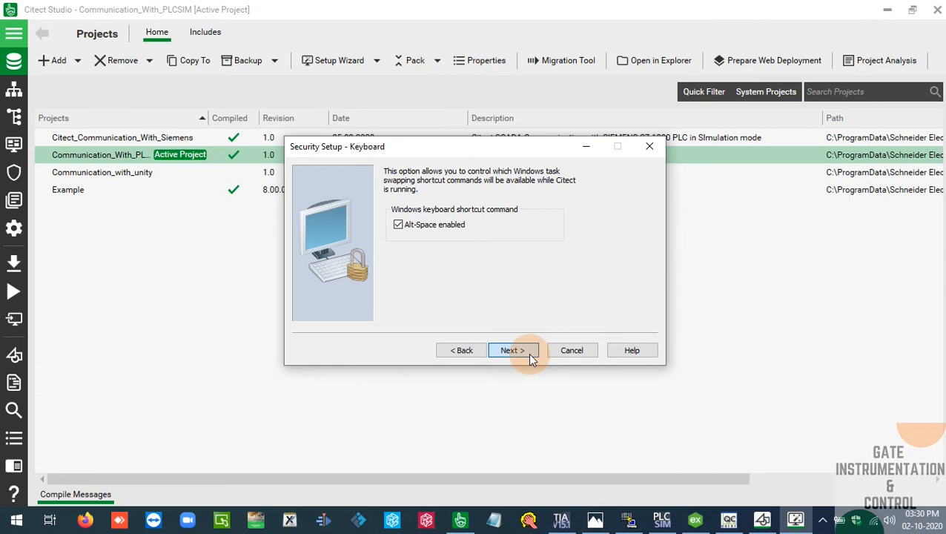
pyautogui.click(528, 354)
pyautogui.click(528, 353)
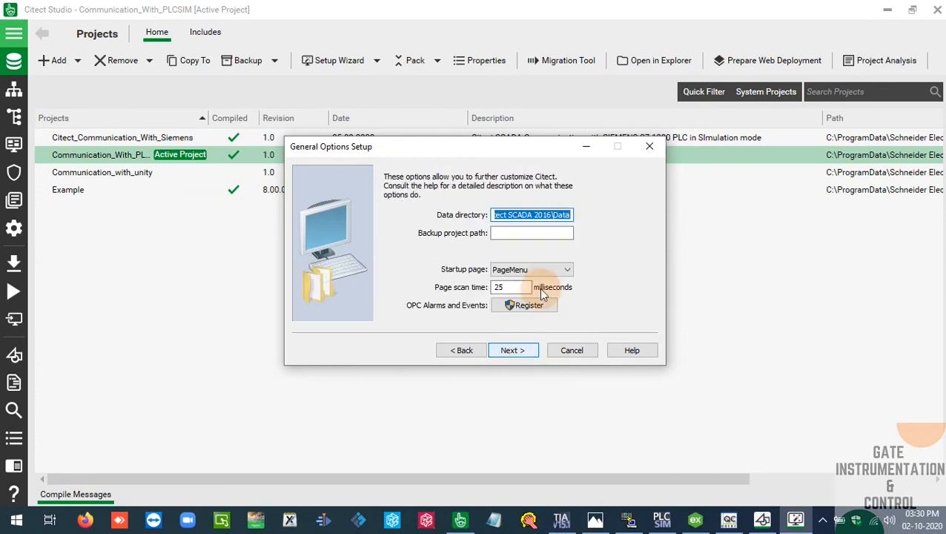
pyautogui.click(555, 270)
pyautogui.click(554, 273)
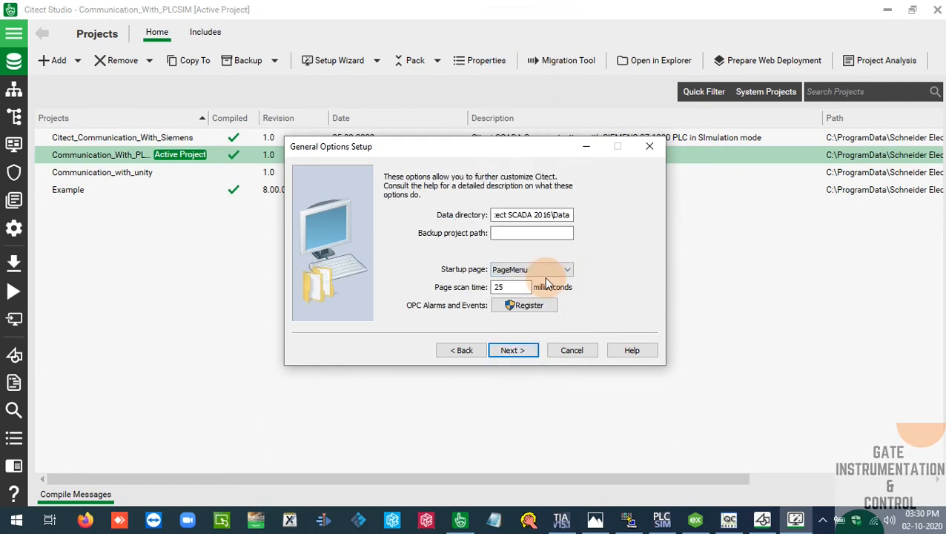
pyautogui.click(530, 353)
pyautogui.click(513, 350)
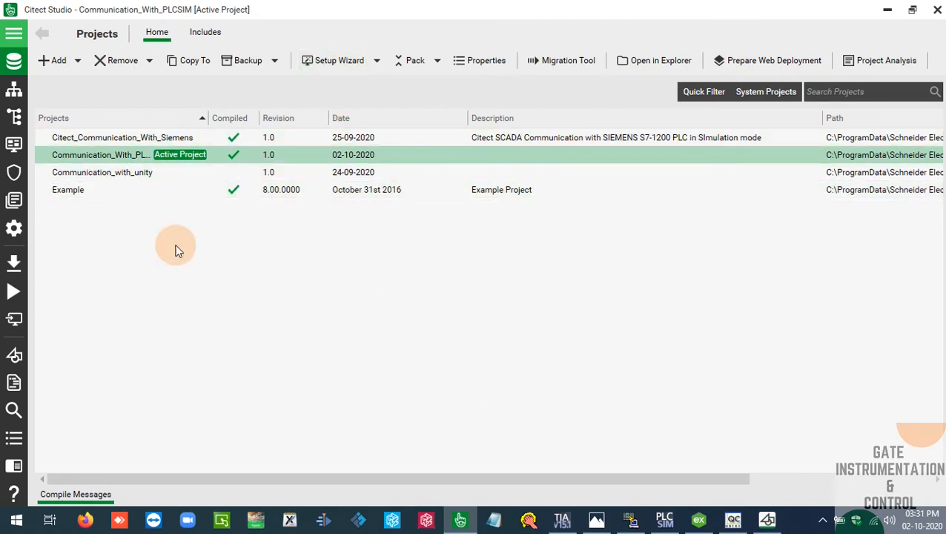
# Start a new I/O device in Communication_With_PLCSIM, using the existing IOServer1 and the External I/O Device type
pyautogui.click(25, 86)
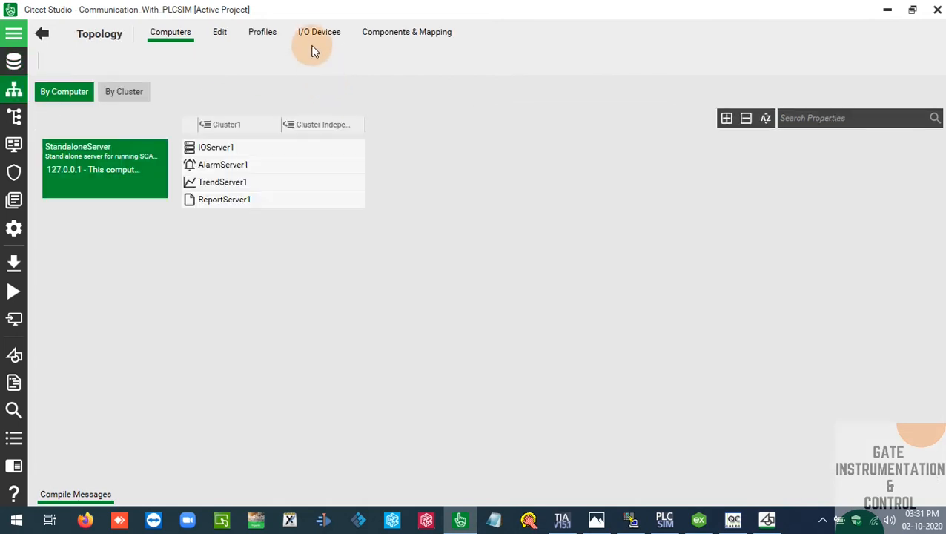
pyautogui.click(316, 32)
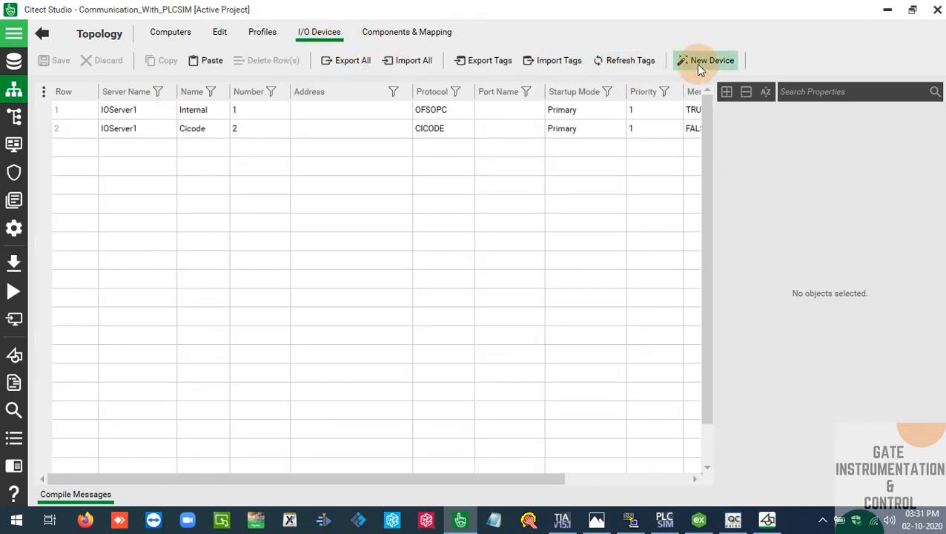
pyautogui.click(704, 66)
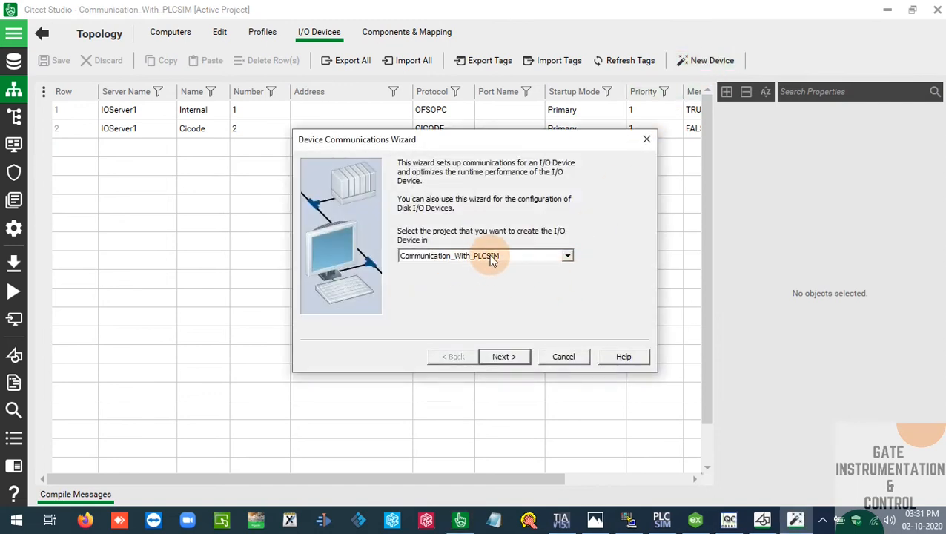
pyautogui.click(512, 356)
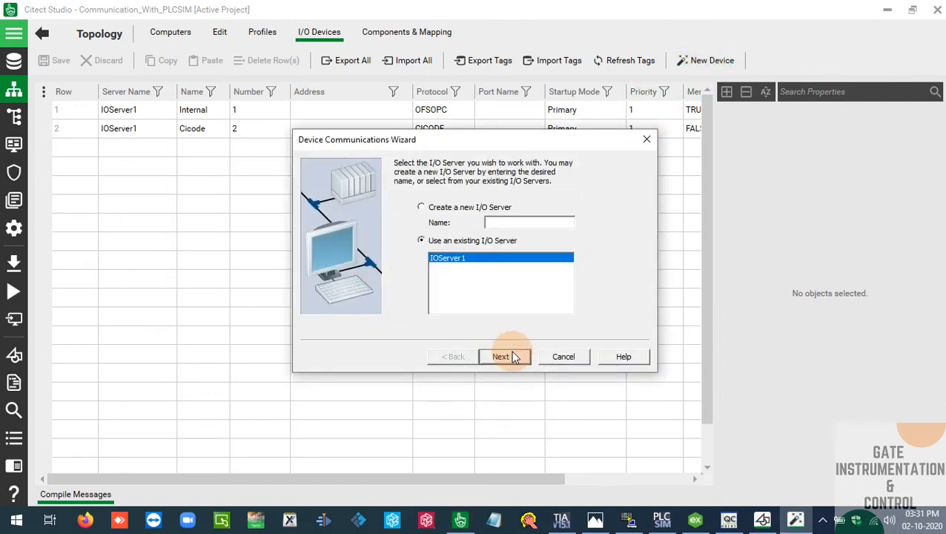
pyautogui.click(513, 356)
pyautogui.click(511, 353)
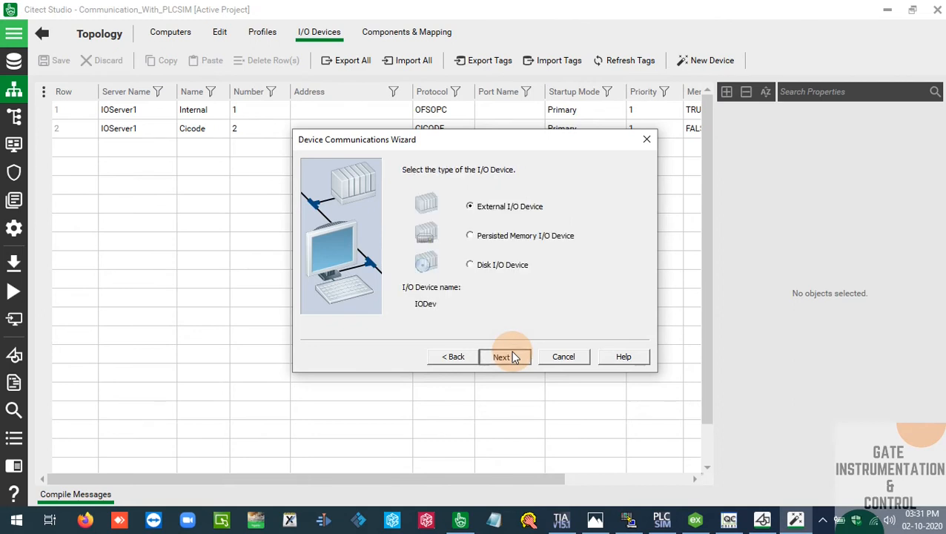
pyautogui.click(511, 353)
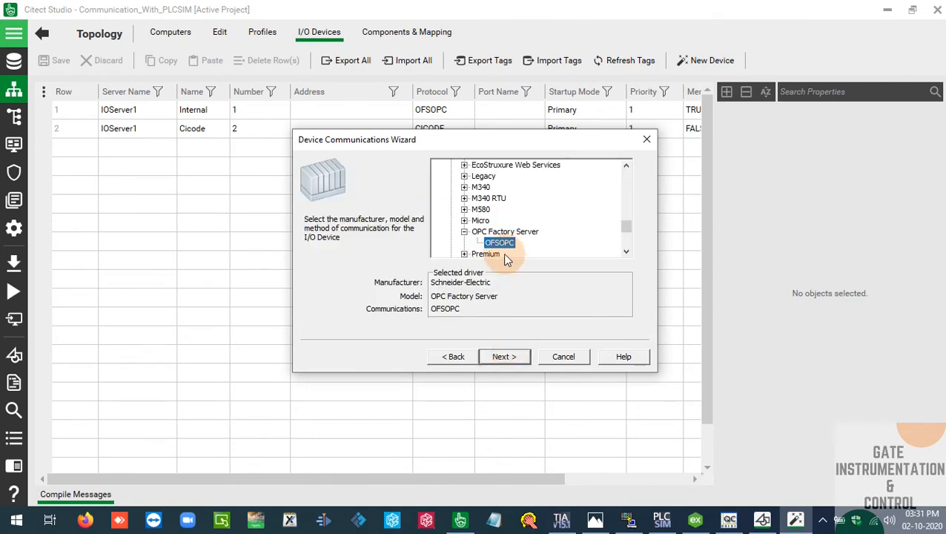
# Choose the OPC Foundation OPC DA Client model with OPC communications as the driver for the new I/O device
pyautogui.click(464, 233)
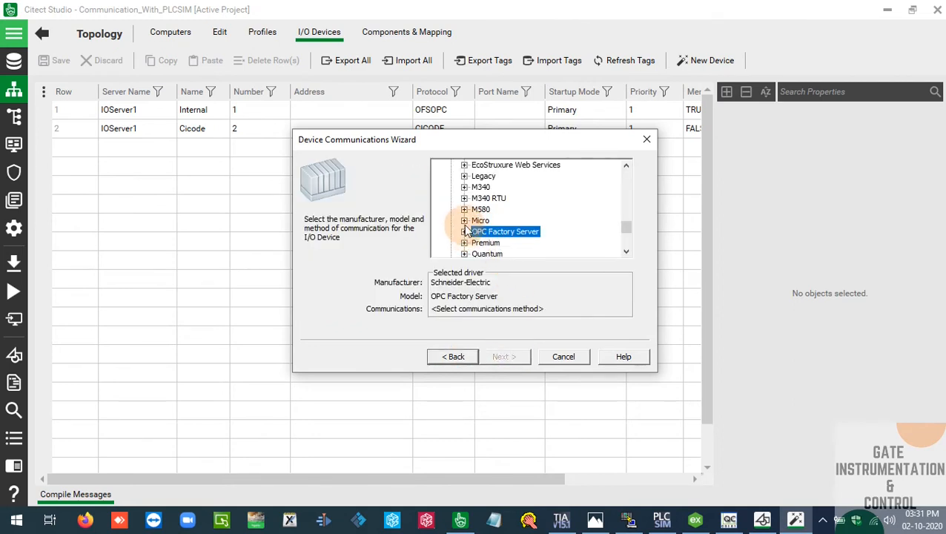
pyautogui.scroll(-3, 486, 228)
pyautogui.scroll(2, 486, 226)
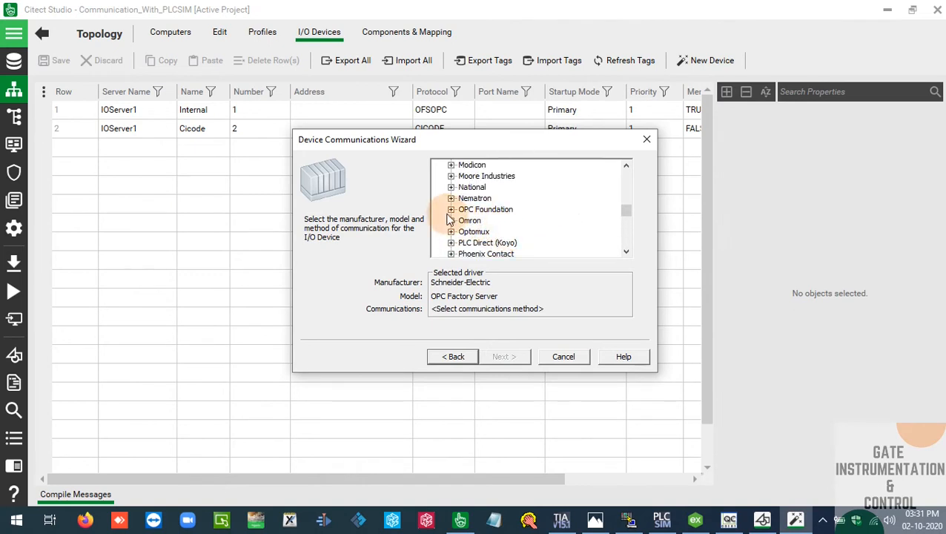
pyautogui.click(452, 210)
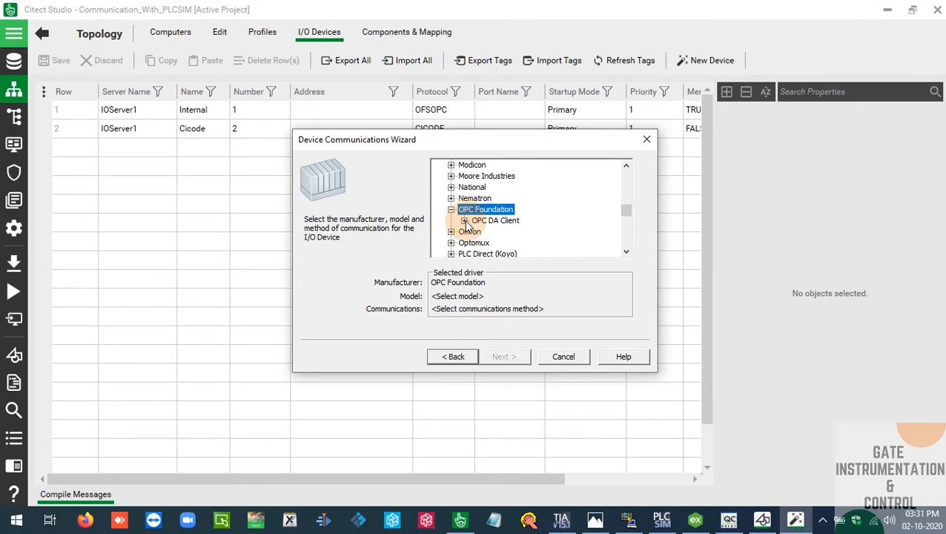
pyautogui.click(464, 221)
pyautogui.click(495, 232)
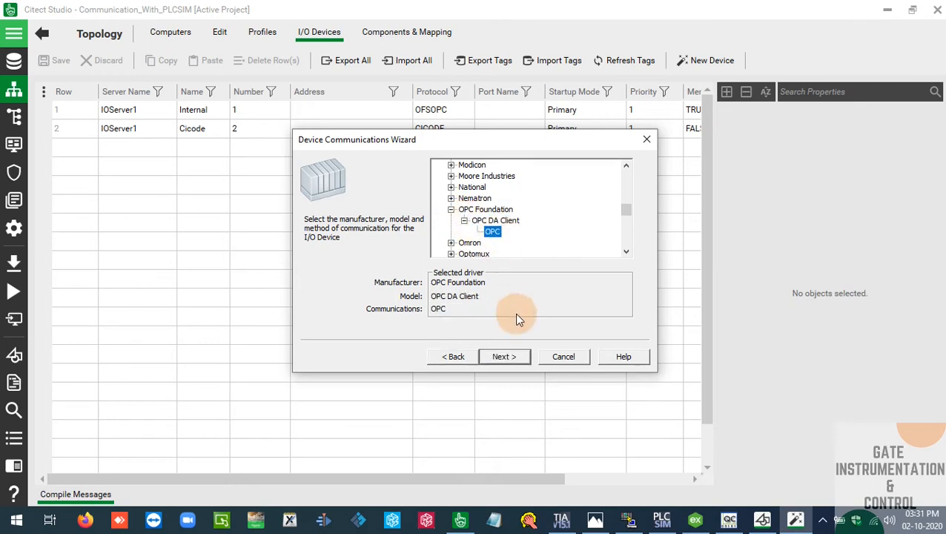
pyautogui.click(525, 358)
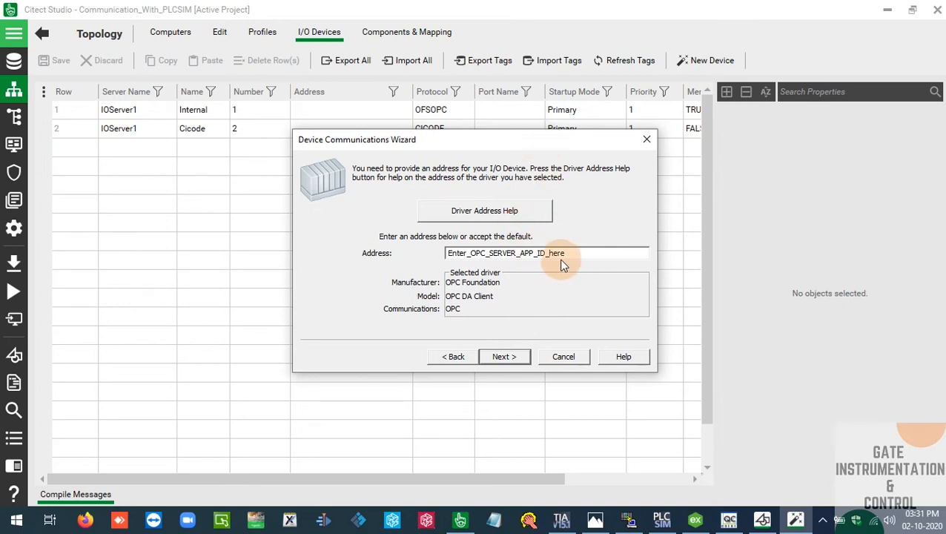
# Switch to OPC Quick Client, select the Kepware server, and arrange the windows so its ID is readable beside the wizard's address entry
pyautogui.moveTo(569, 253); pyautogui.dragTo(422, 250)
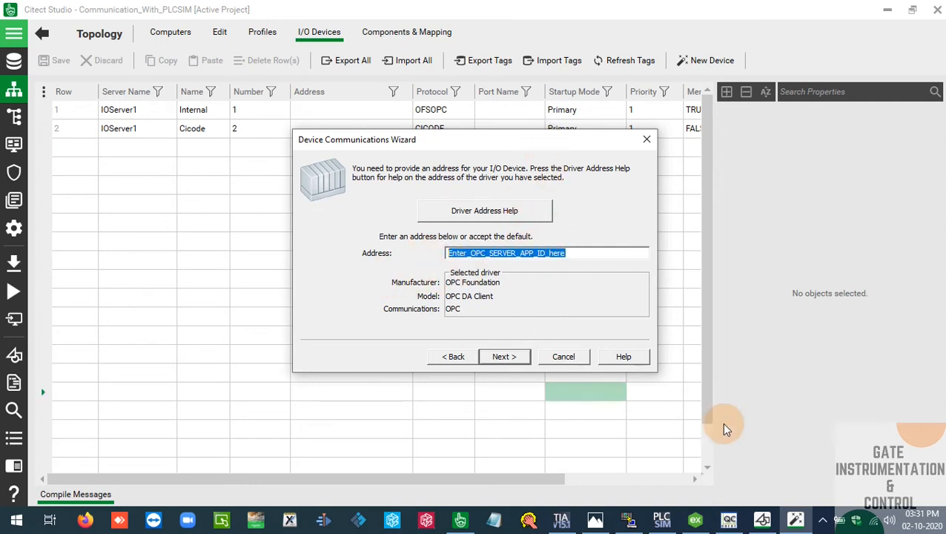
pyautogui.click(729, 519)
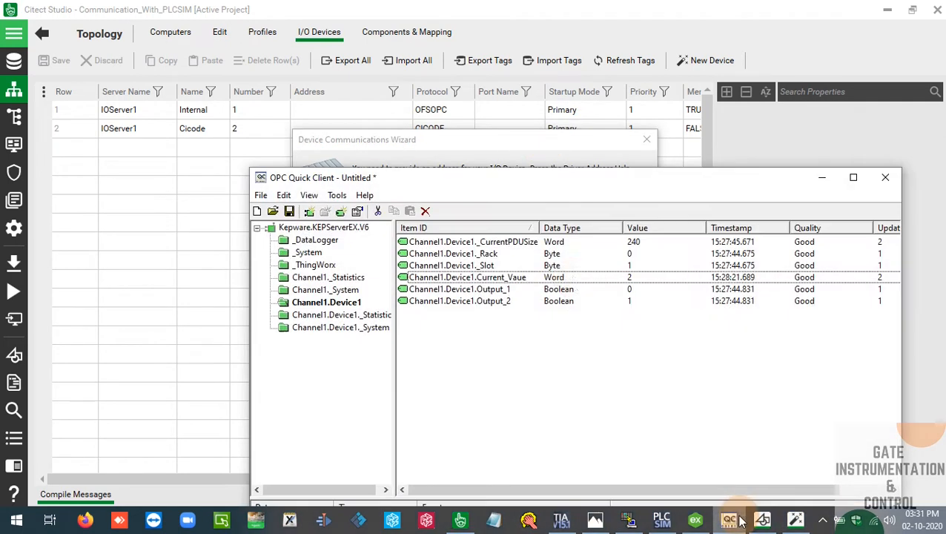
pyautogui.click(327, 228)
pyautogui.moveTo(489, 179); pyautogui.dragTo(222, 221)
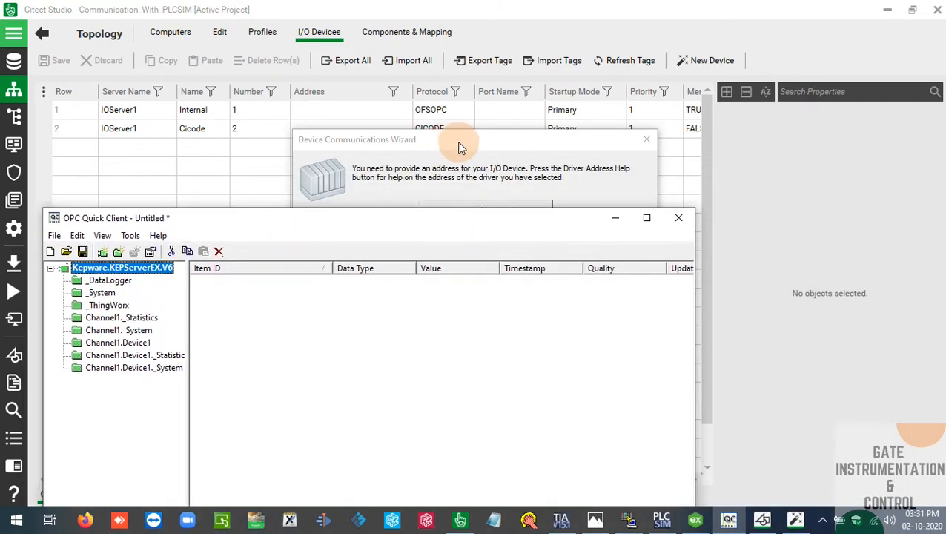
pyautogui.moveTo(458, 146); pyautogui.dragTo(454, 287)
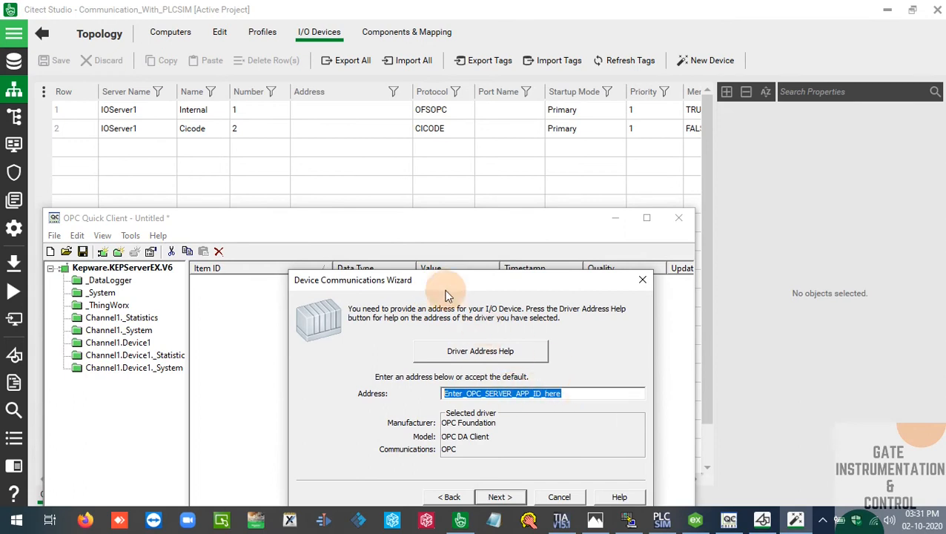
pyautogui.click(406, 220)
pyautogui.moveTo(406, 219); pyautogui.dragTo(412, 124)
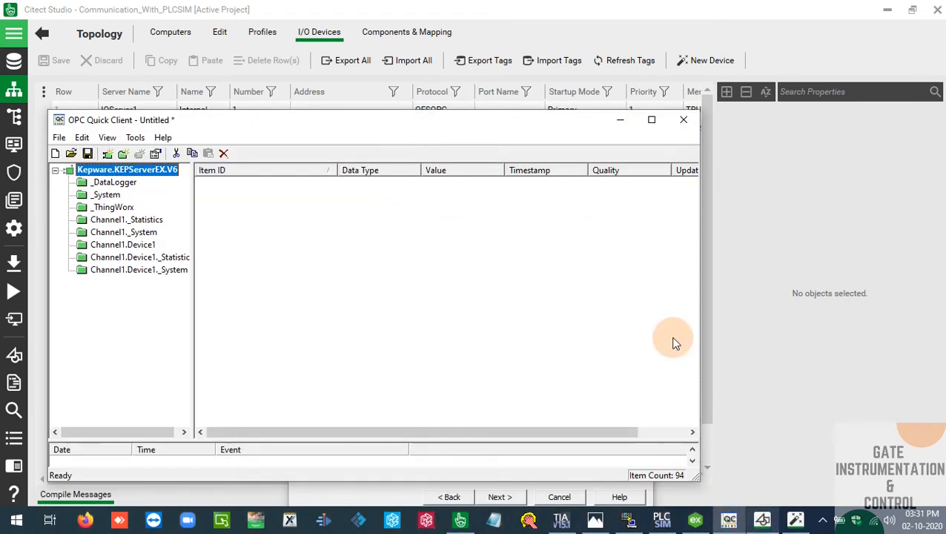
pyautogui.moveTo(512, 118); pyautogui.dragTo(459, 47)
pyautogui.click(384, 466)
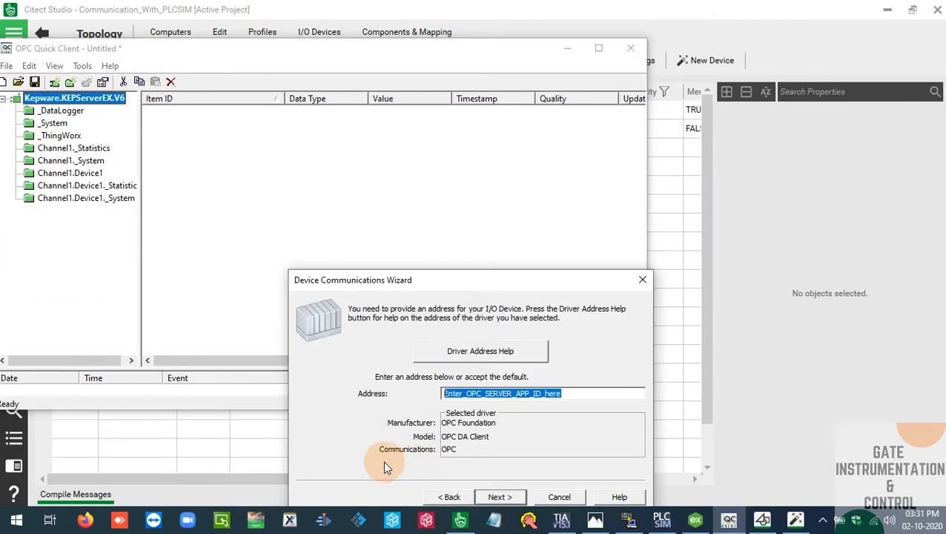
pyautogui.moveTo(425, 280); pyautogui.dragTo(337, 71)
# Set the I/O device address to Kepware.KEPServerEX.V6, accept the remaining defaults, and finish the wizard, returning to Citect Studio
pyautogui.press('BackSpace')
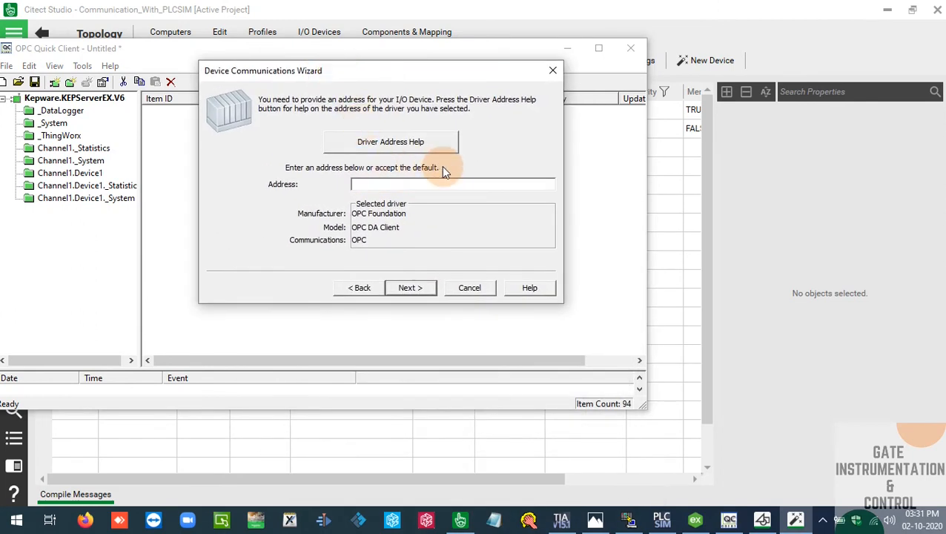
pyautogui.write('kepware.KEPServerEX.V6')
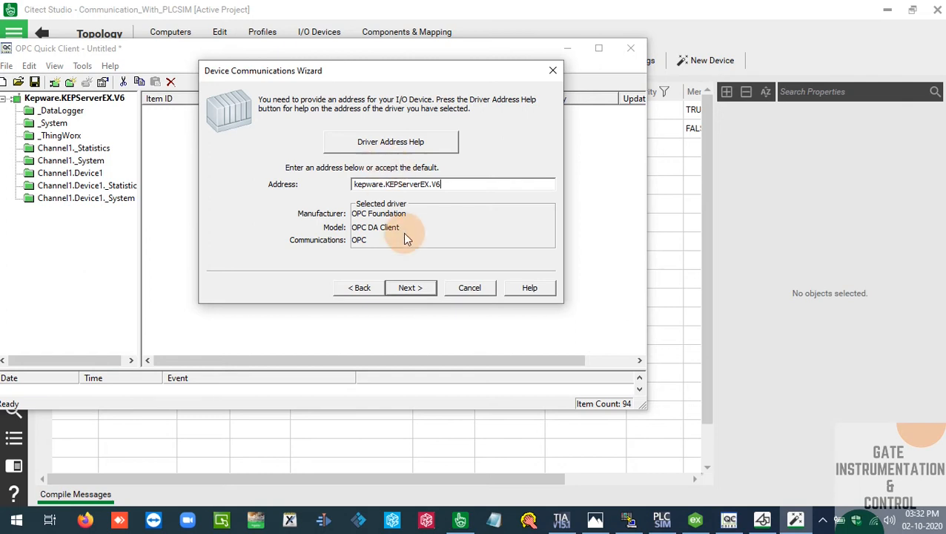
pyautogui.click(354, 184)
pyautogui.press('Delete')
pyautogui.write('K')
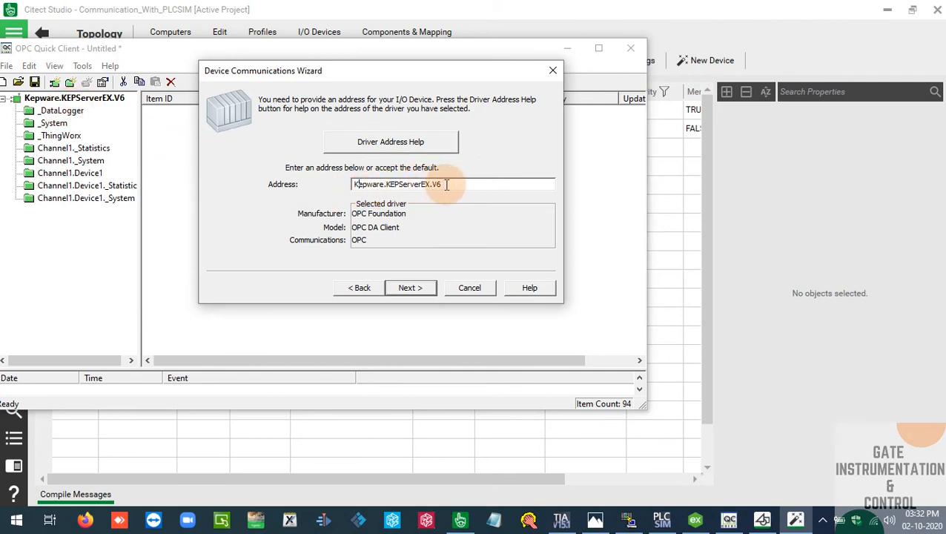
pyautogui.click(409, 288)
pyautogui.click(418, 288)
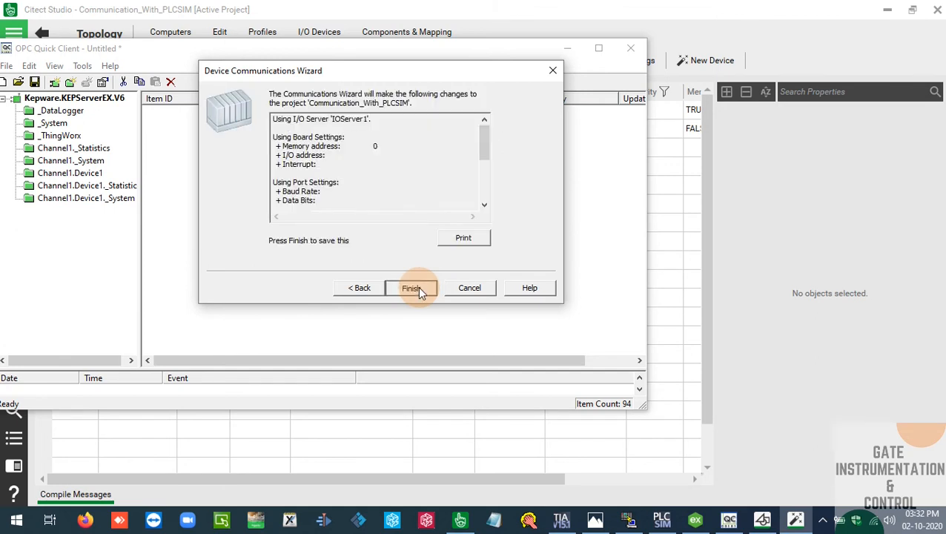
pyautogui.click(418, 288)
pyautogui.click(72, 173)
pyautogui.click(567, 48)
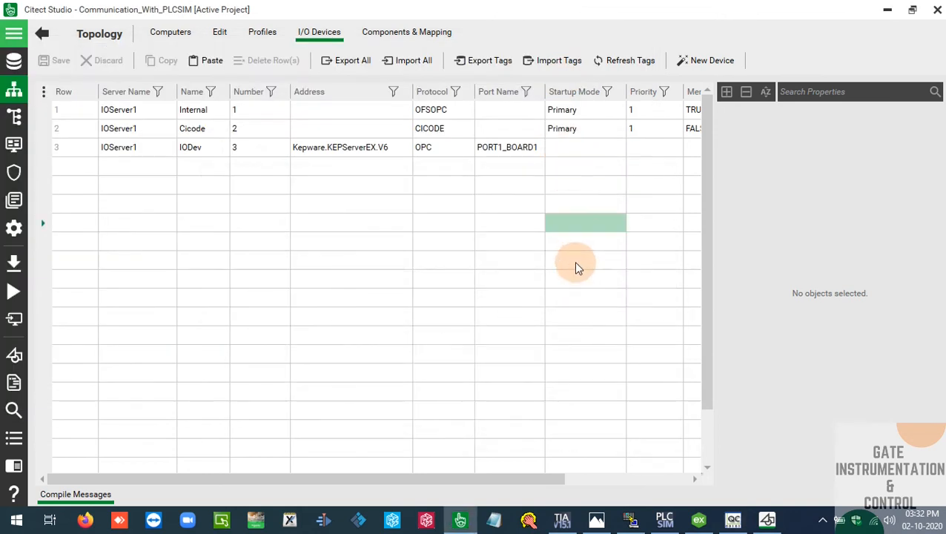
pyautogui.click(578, 263)
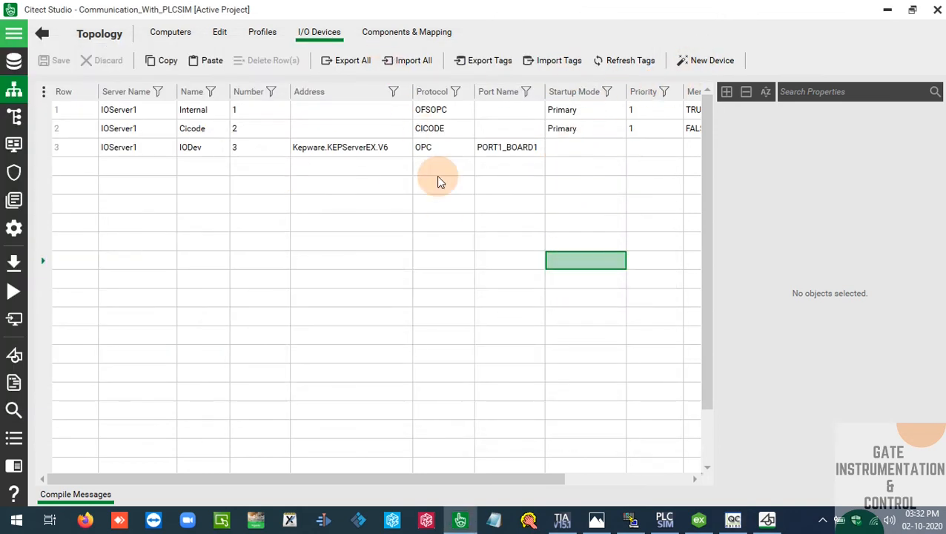
pyautogui.click(385, 167)
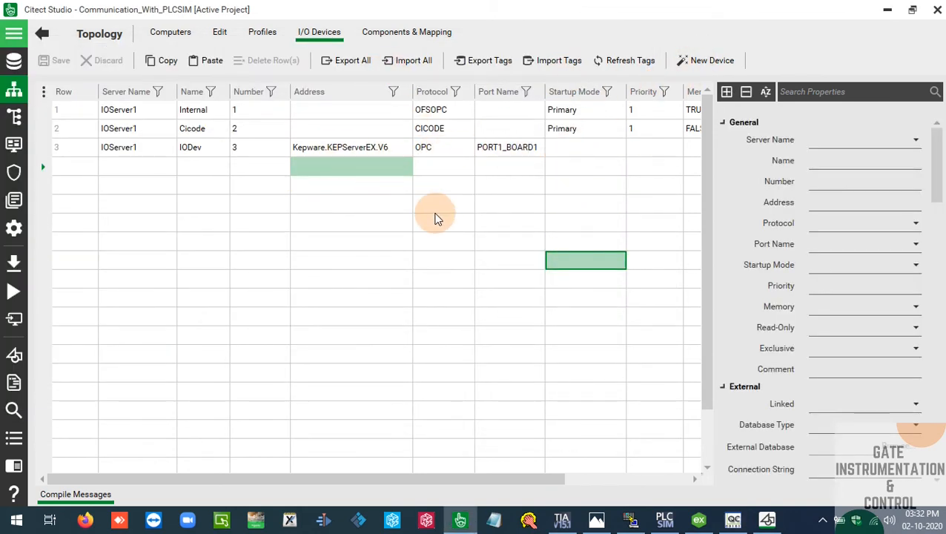
pyautogui.click(438, 208)
pyautogui.click(507, 259)
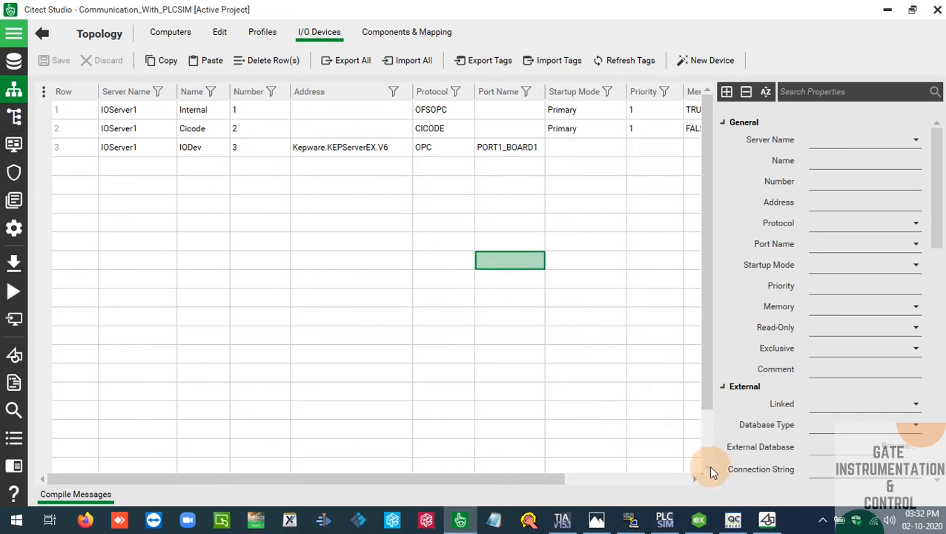
# Open the Variables table of the project's System Model
pyautogui.click(20, 118)
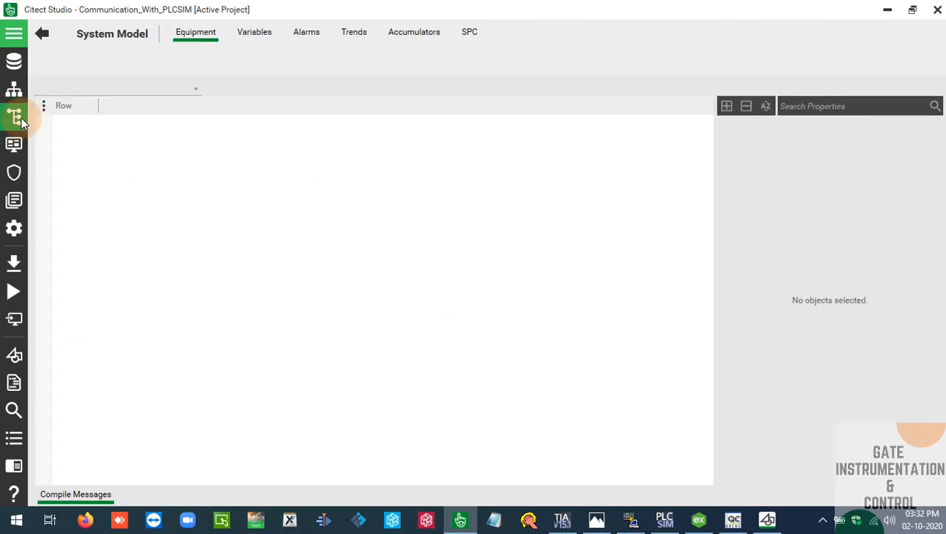
pyautogui.click(11, 34)
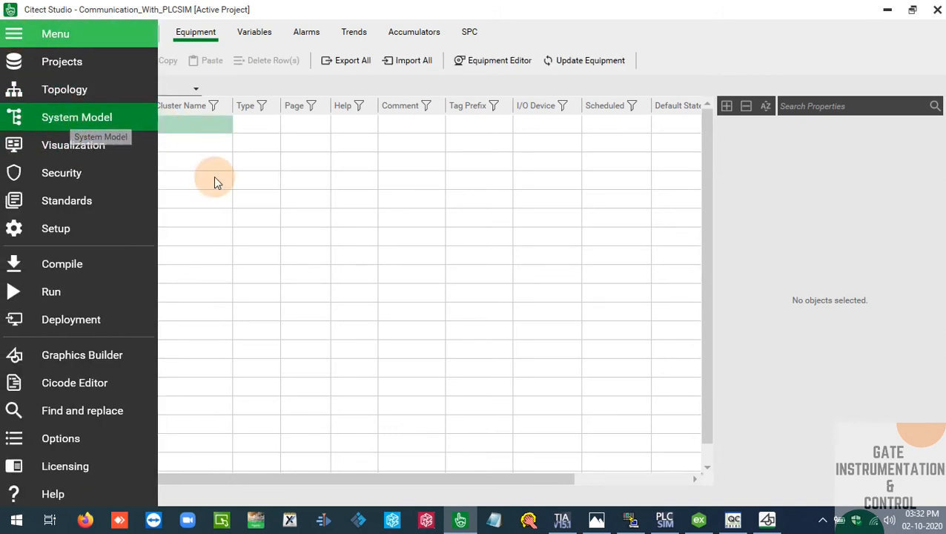
pyautogui.click(249, 199)
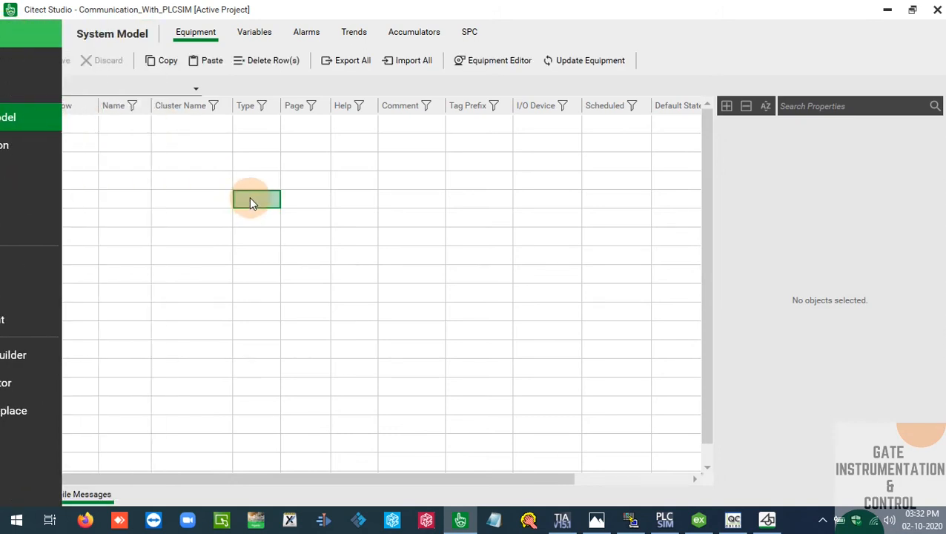
pyautogui.click(254, 37)
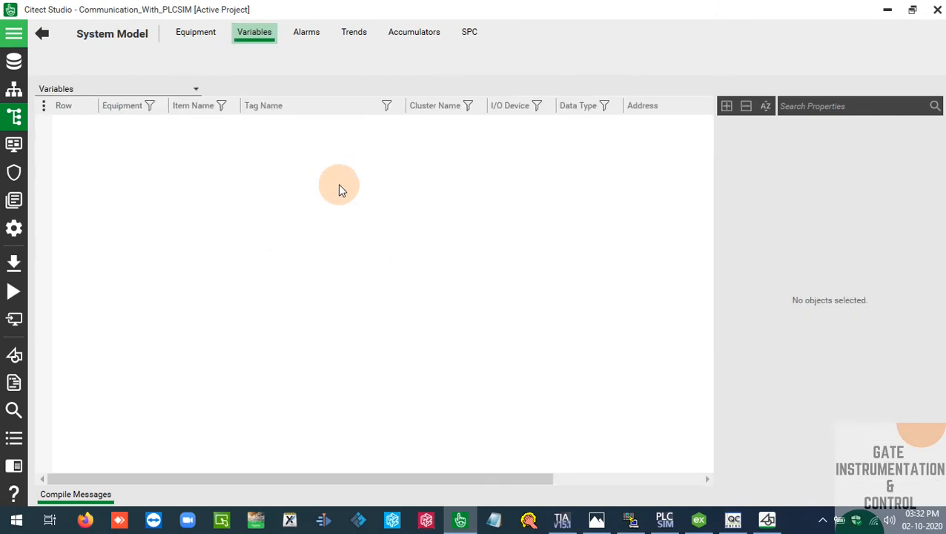
# Examine the types and values of Device1's Current_Vaue, Output_1 and Output_2 tags in OPC Quick Client after checking KEPServerEX
pyautogui.click(700, 521)
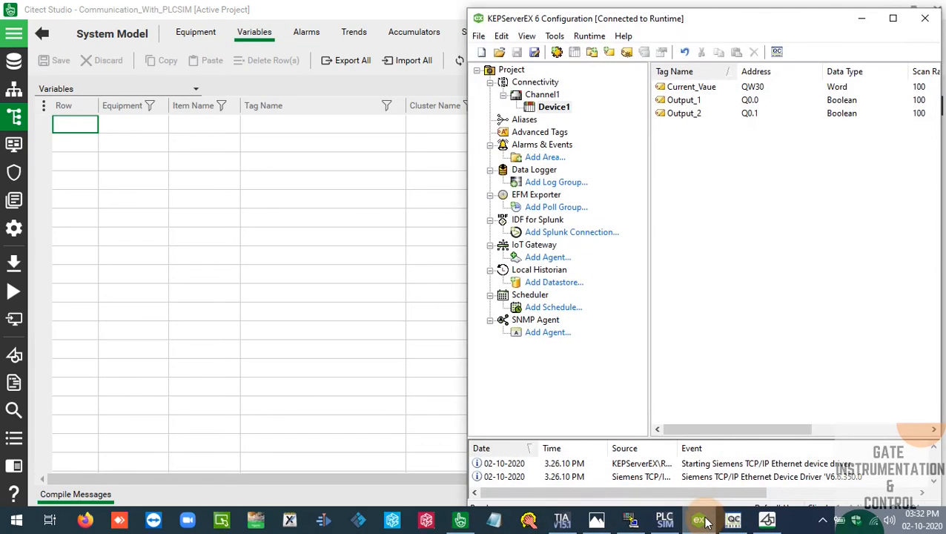
pyautogui.click(861, 18)
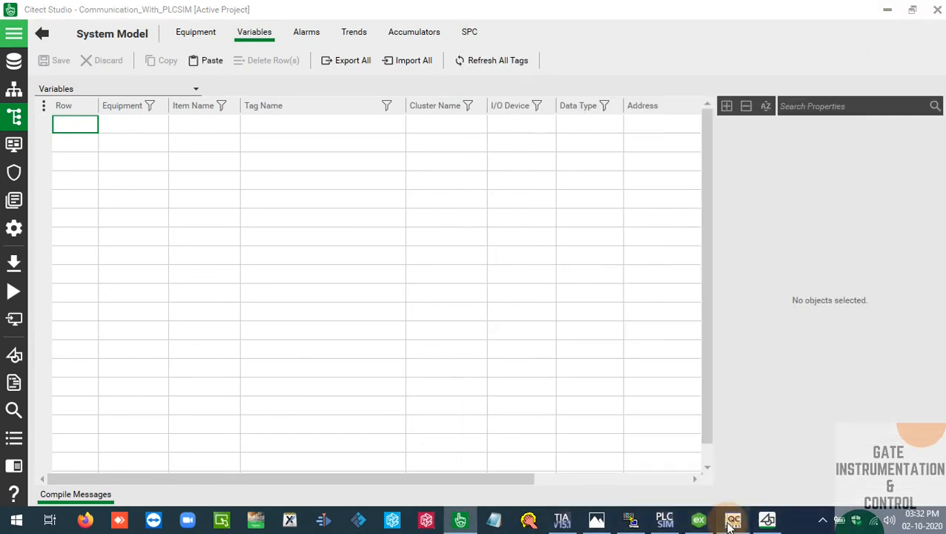
pyautogui.click(732, 520)
pyautogui.moveTo(348, 54); pyautogui.dragTo(600, 190)
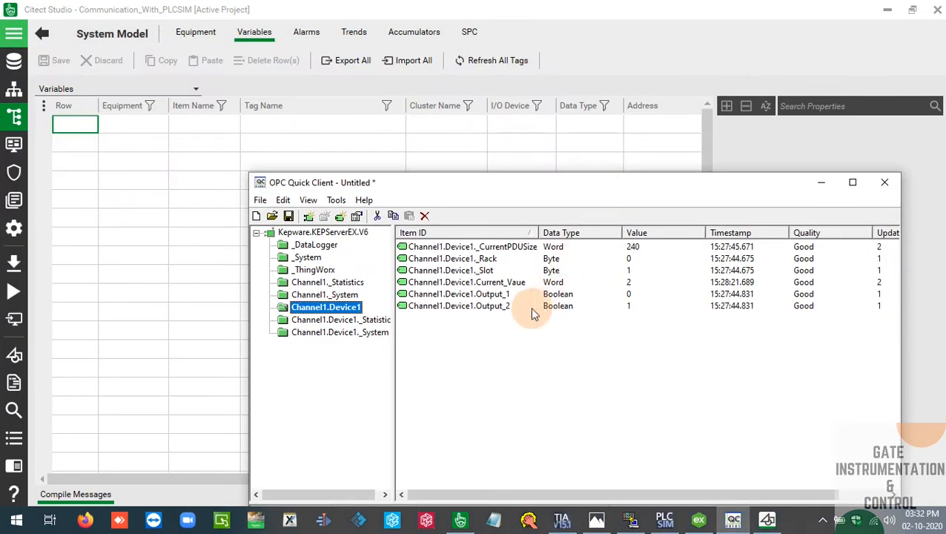
pyautogui.click(501, 306)
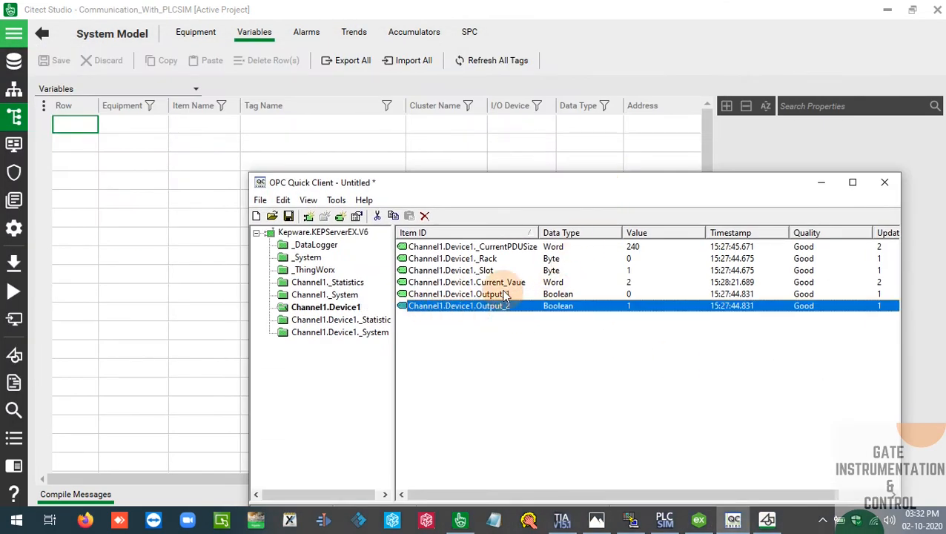
pyautogui.click(509, 283)
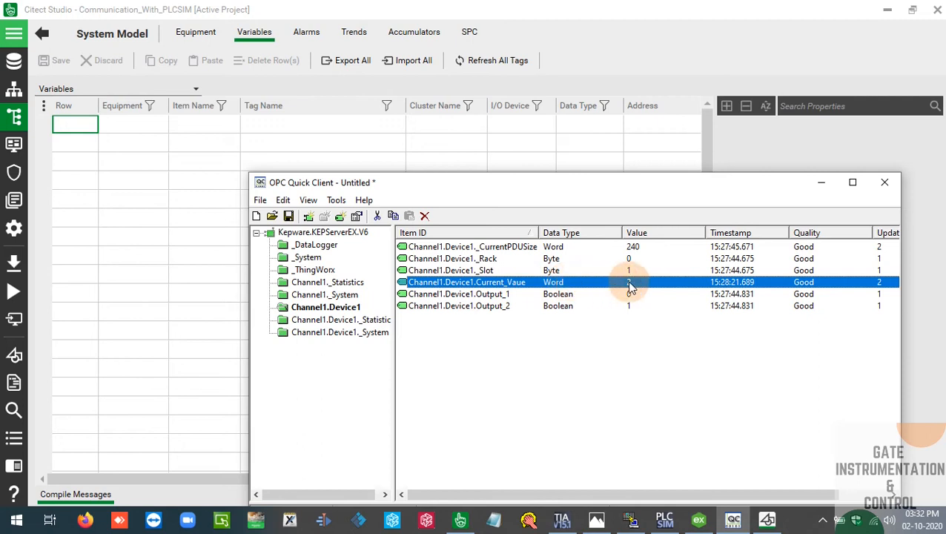
pyautogui.click(479, 295)
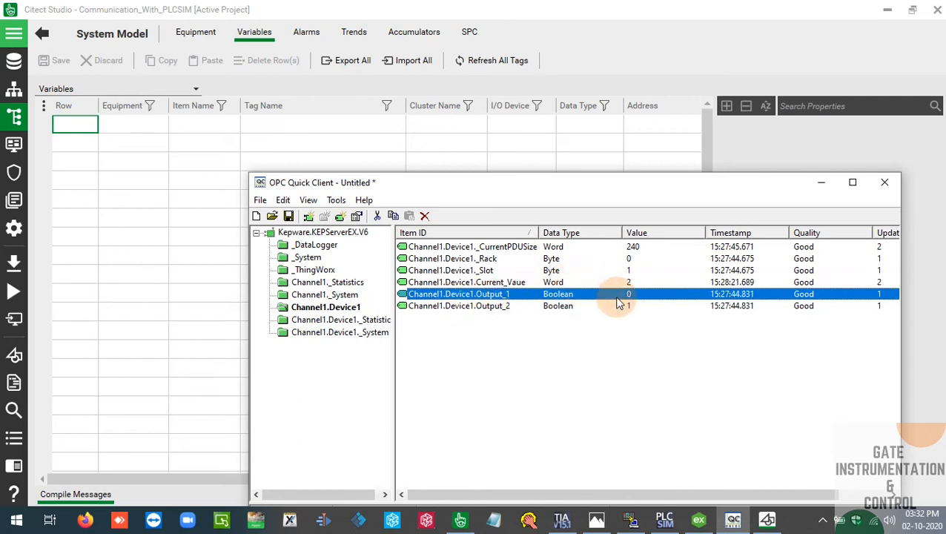
pyautogui.click(452, 306)
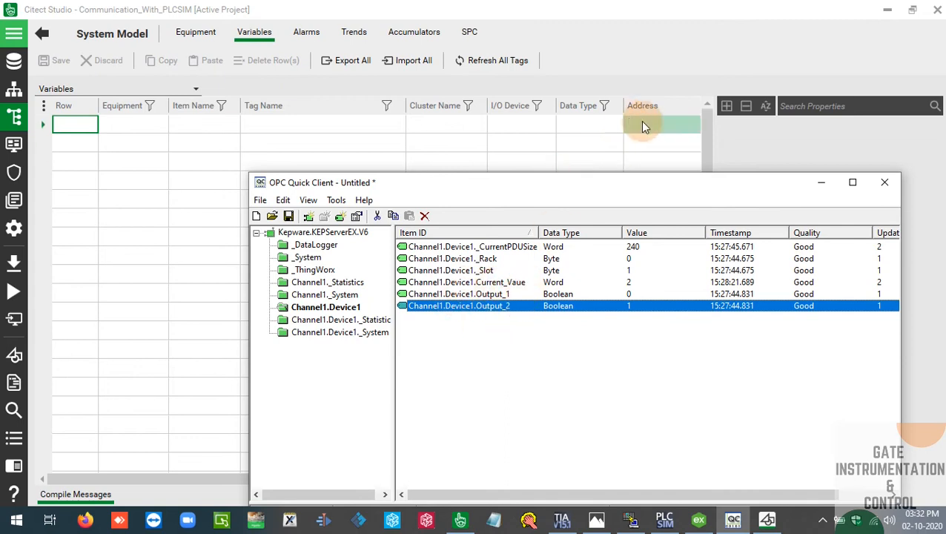
# Arrange Citect Studio and OPC Quick Client side by side so the Address column and the Device1 item IDs are both readable
pyautogui.moveTo(653, 183)
pyautogui.mouseDown()
pyautogui.moveTo(542, 216)
pyautogui.moveTo(660, 194)
pyautogui.mouseUp()
pyautogui.moveTo(252, 185); pyautogui.dragTo(399, 185)
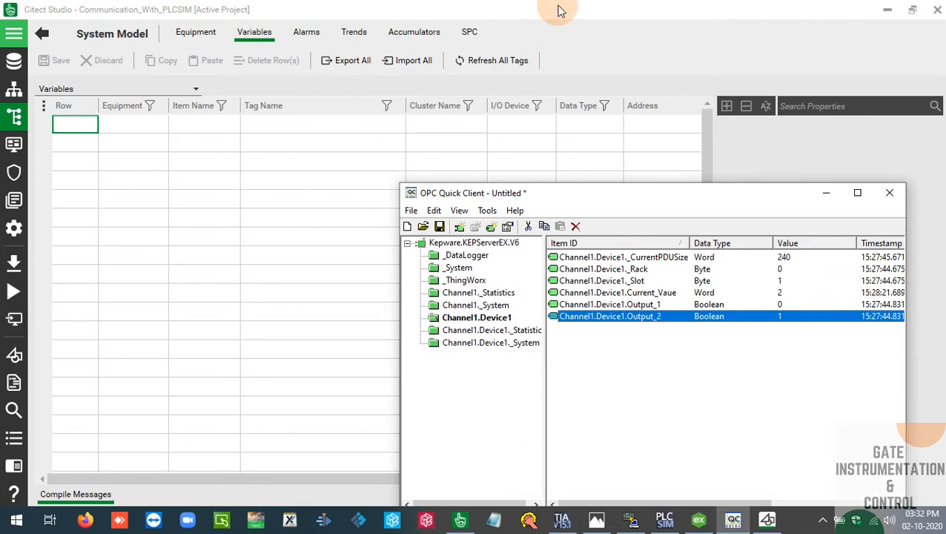
pyautogui.click(560, 10)
pyautogui.moveTo(825, 5); pyautogui.dragTo(597, 34)
pyautogui.click(837, 363)
pyautogui.moveTo(719, 208); pyautogui.dragTo(823, 118)
pyautogui.click(314, 196)
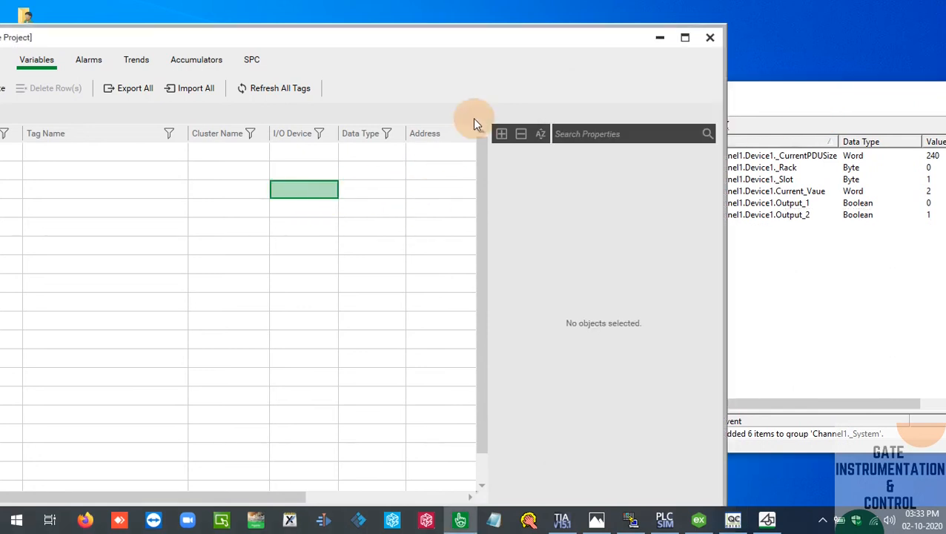
pyautogui.moveTo(517, 43); pyautogui.dragTo(442, 37)
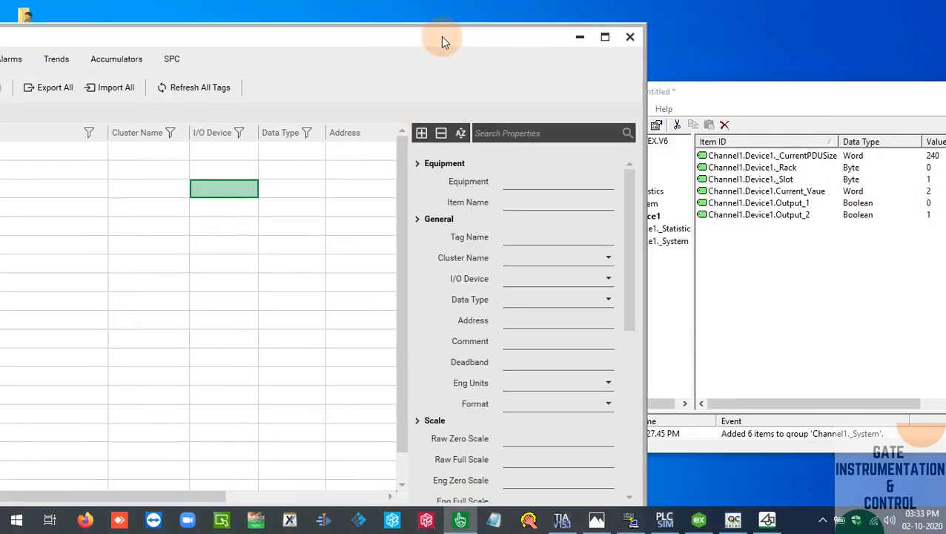
# Set the first variable row's address to Channel1.Device1.Current_Vaue, matching the item ID in OPC Quick Client
pyautogui.click(342, 154)
pyautogui.click(341, 154)
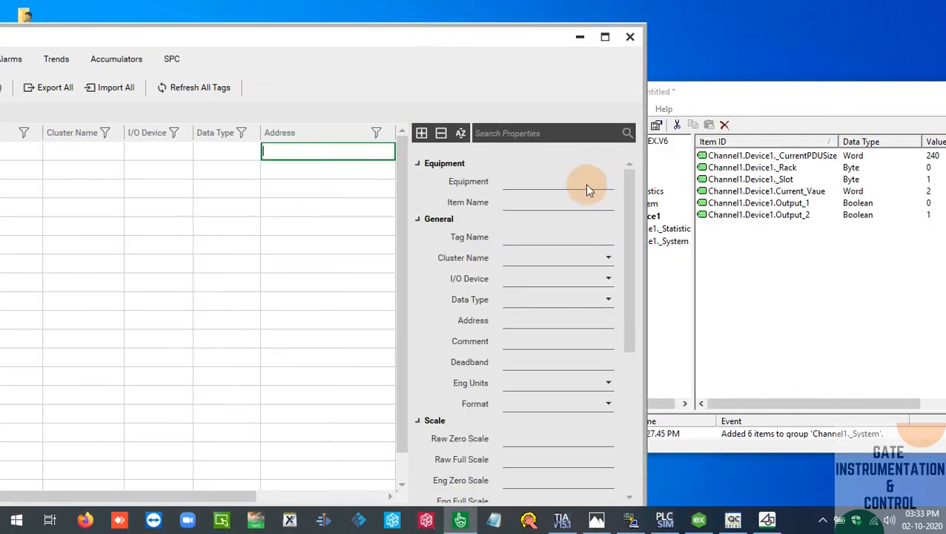
pyautogui.click(759, 193)
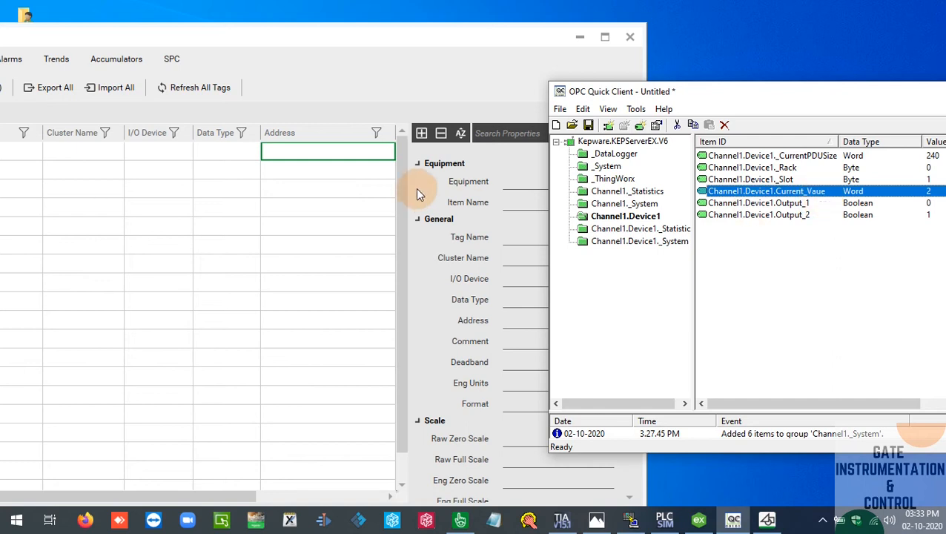
pyautogui.click(291, 152)
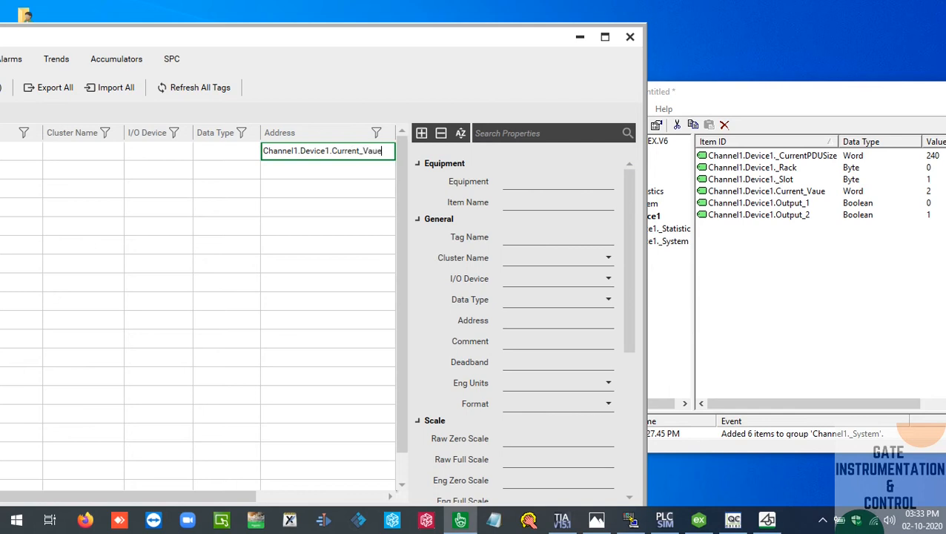
pyautogui.press('Return')
# Enter Channel1.Device1.Ouput_1 as the address of the second variable row
pyautogui.click(304, 170)
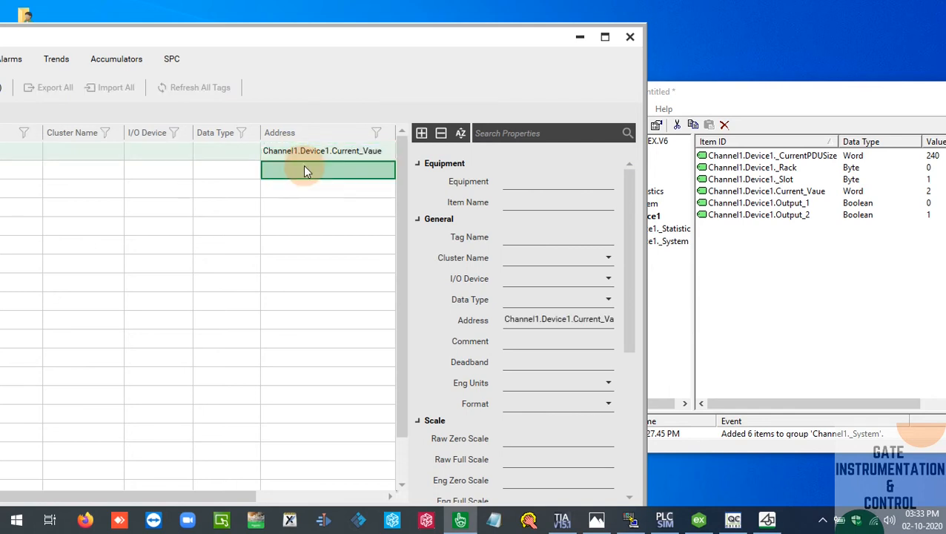
pyautogui.write('C')
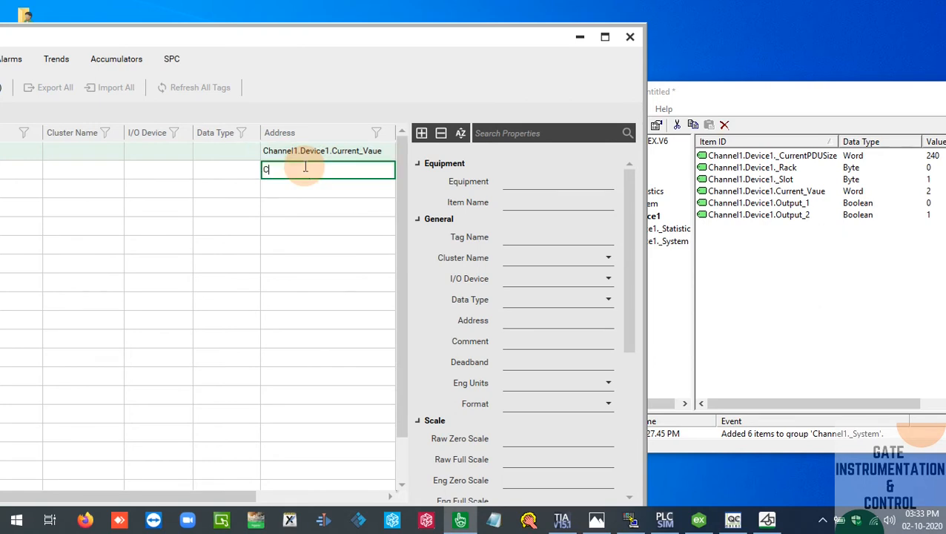
pyautogui.write('hannel1.Device1.Ouput_1')
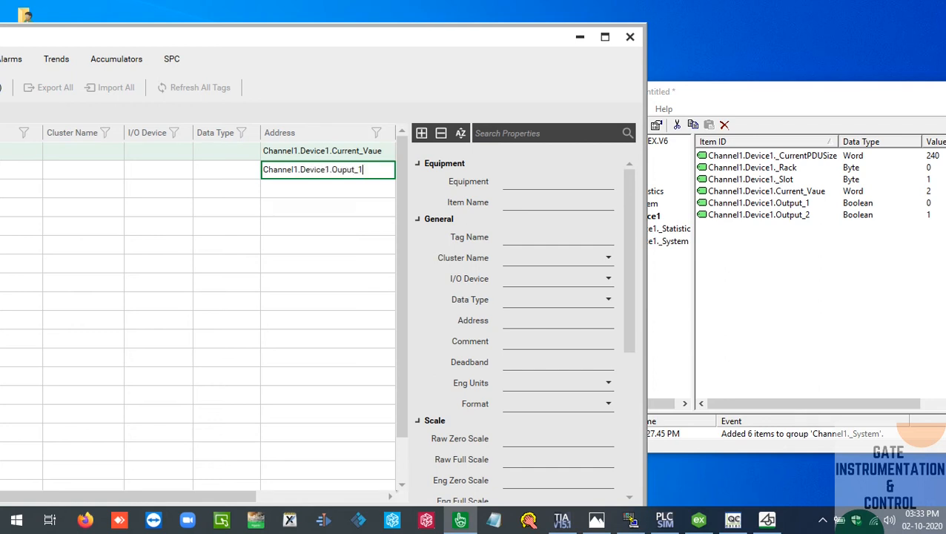
pyautogui.press('Return')
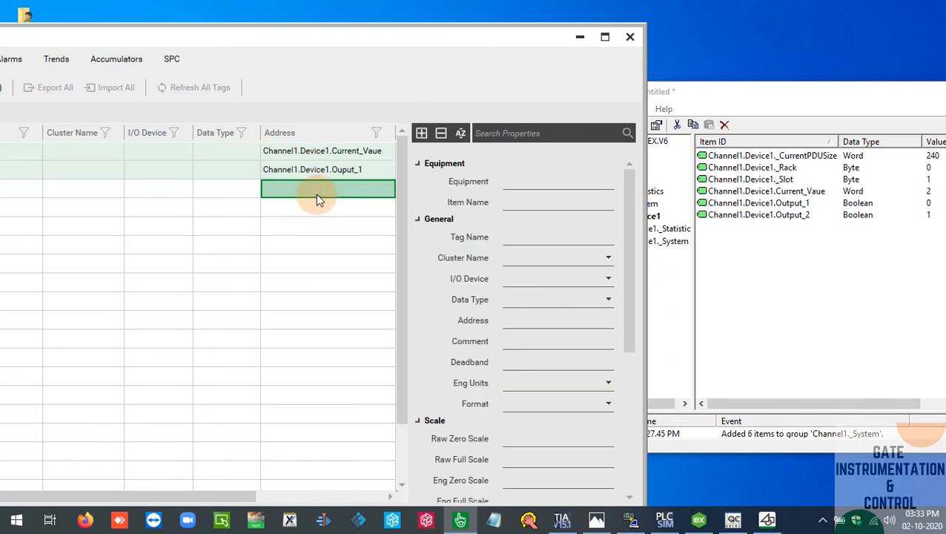
# Copy the second row's address into the third variable row and change it to Channel1.Device1.Ouput_2
pyautogui.click(321, 189)
pyautogui.click(345, 170)
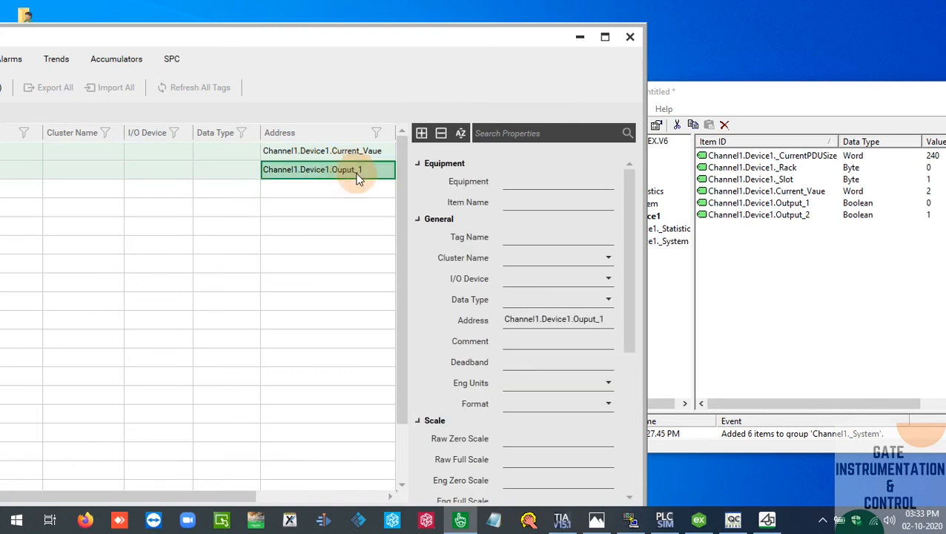
pyautogui.click(348, 191)
pyautogui.write('Channel1.Device1.Ouput_1')
pyautogui.click(379, 190)
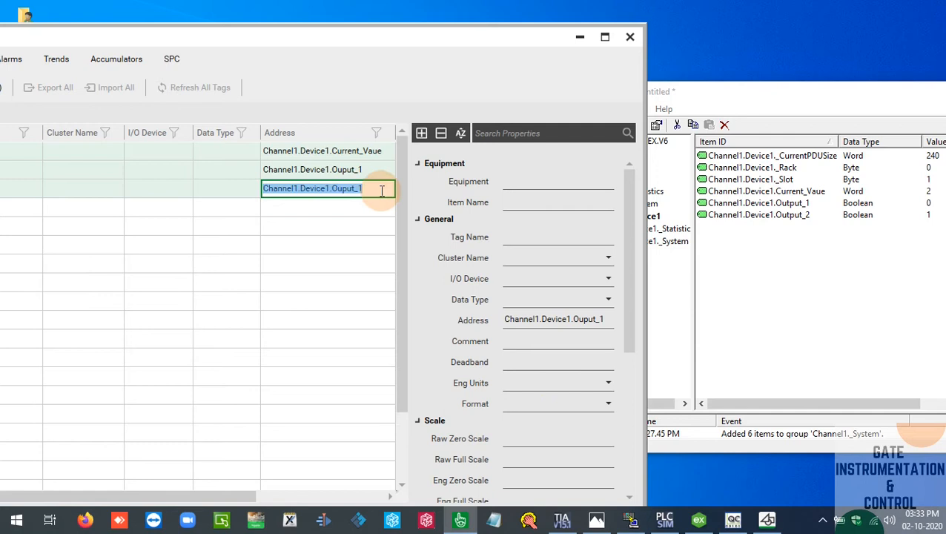
pyautogui.click(379, 190)
pyautogui.press('BackSpace')
pyautogui.write('2')
pyautogui.press('Return')
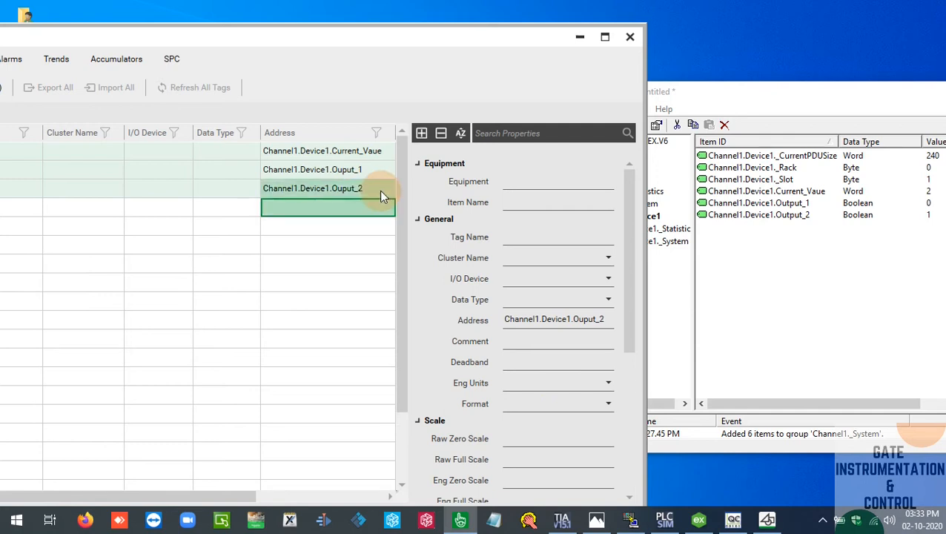
# Set the data type of the Channel1.Device1.Current_Vaue row to INT
pyautogui.click(306, 153)
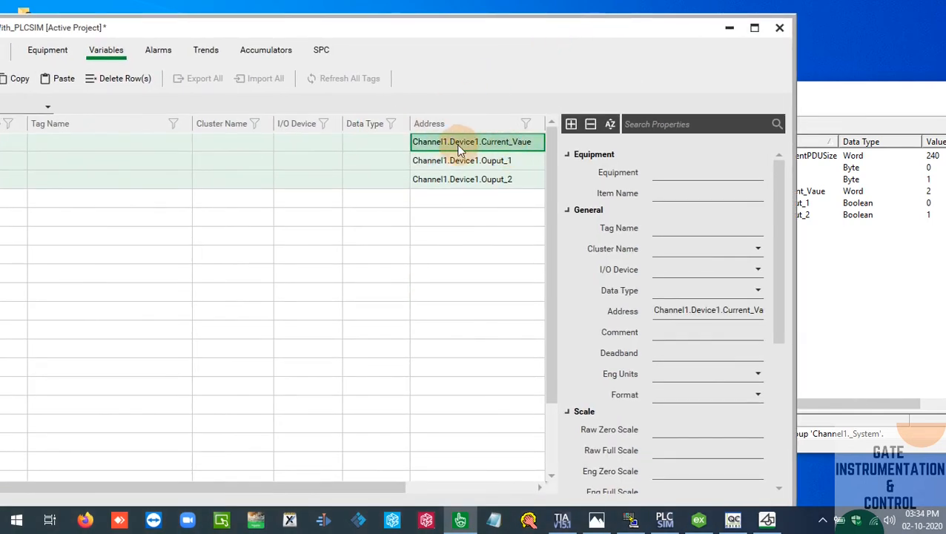
pyautogui.click(233, 155)
pyautogui.click(403, 141)
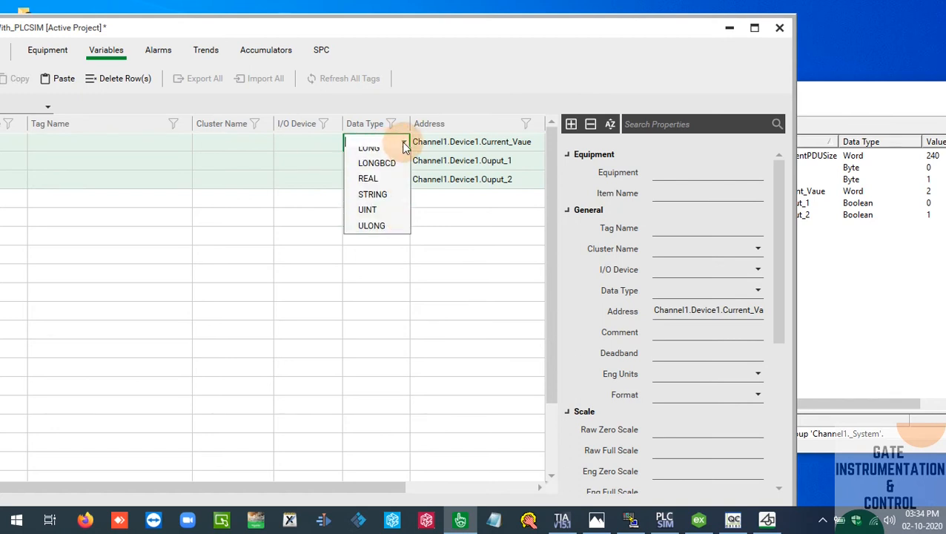
pyautogui.click(386, 202)
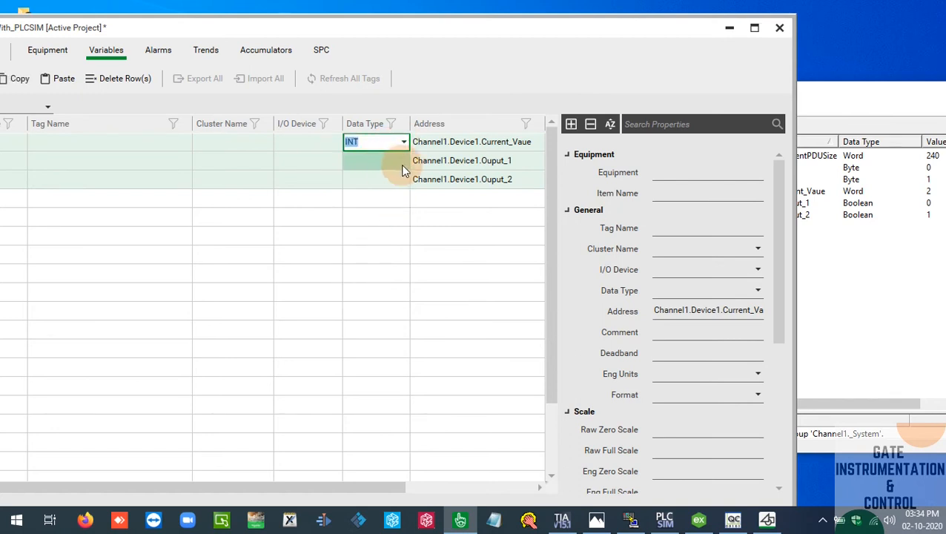
# Set the data type of both the Ouput_1 and Ouput_2 rows to DIGITAL
pyautogui.click(400, 164)
pyautogui.click(401, 164)
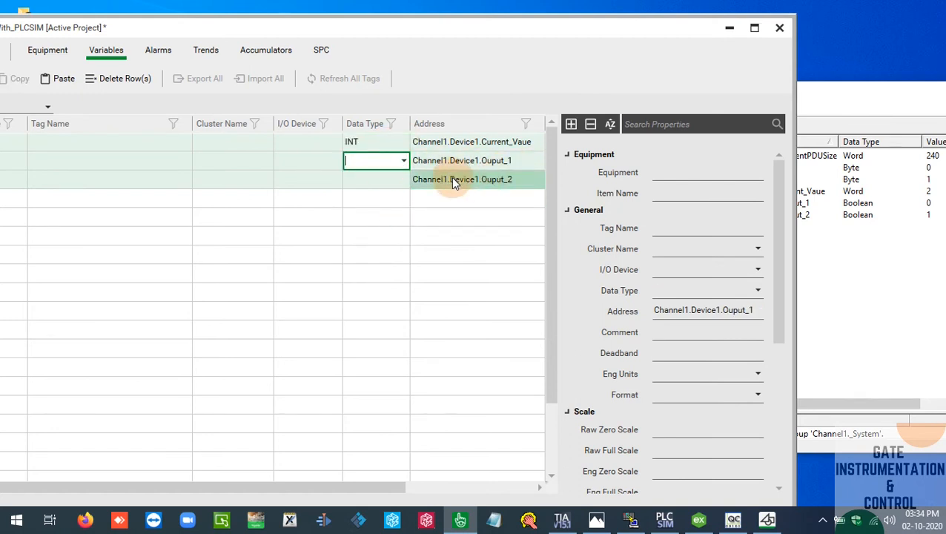
pyautogui.click(403, 162)
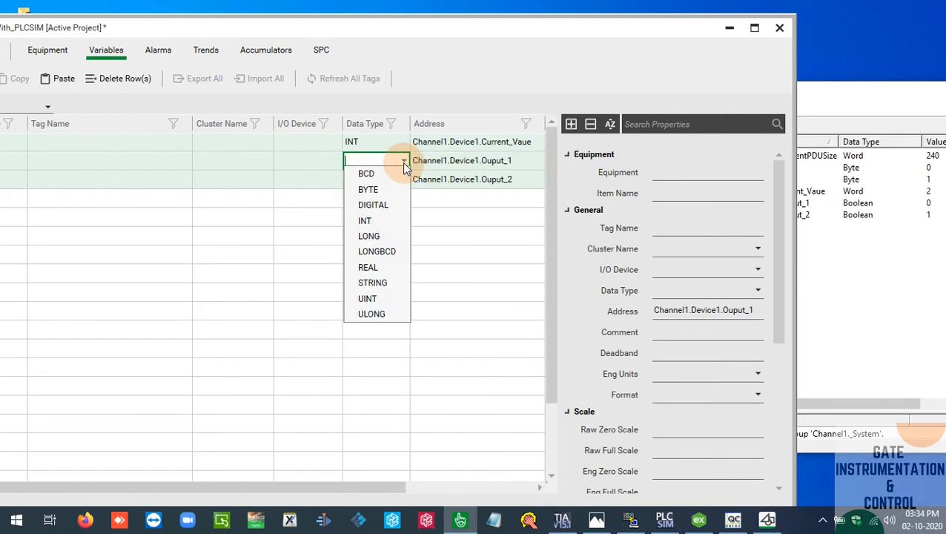
pyautogui.click(382, 204)
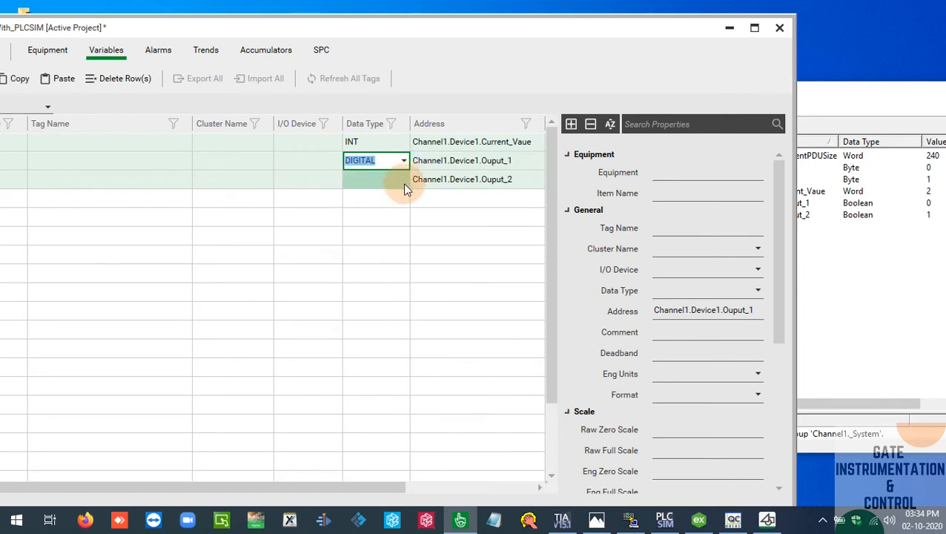
pyautogui.click(404, 185)
pyautogui.click(404, 182)
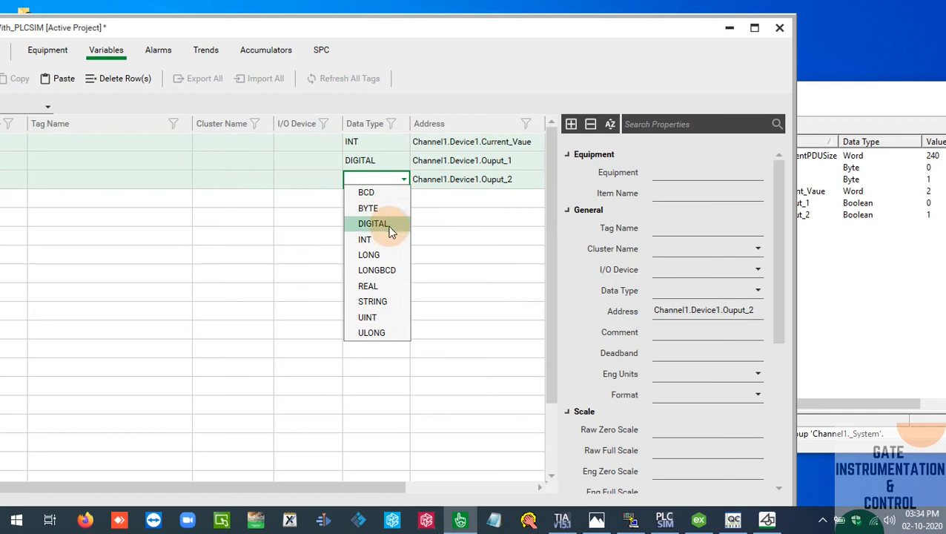
pyautogui.click(390, 227)
# Assign the I/O device IODev to all three variable rows
pyautogui.moveTo(379, 30); pyautogui.dragTo(451, 27)
pyautogui.click(375, 137)
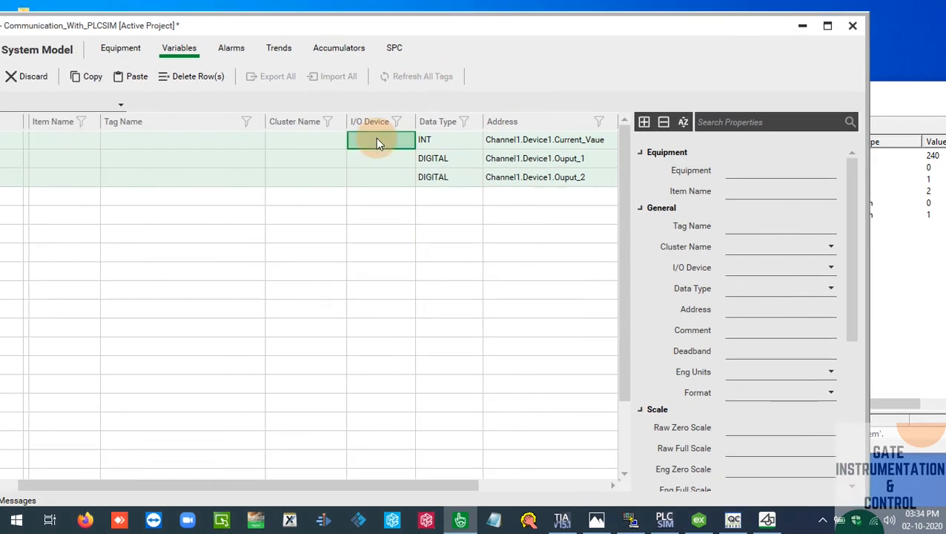
pyautogui.click(408, 140)
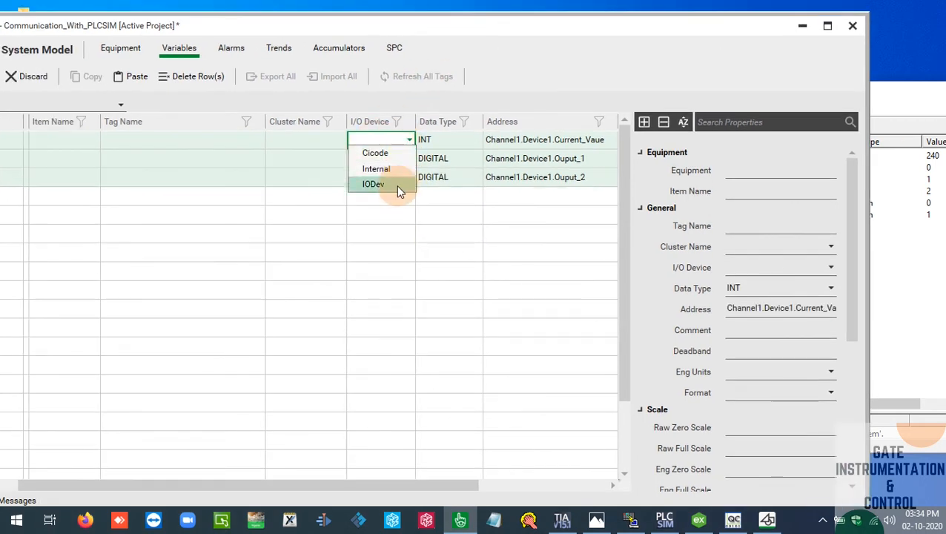
pyautogui.click(396, 184)
pyautogui.click(405, 161)
pyautogui.click(409, 160)
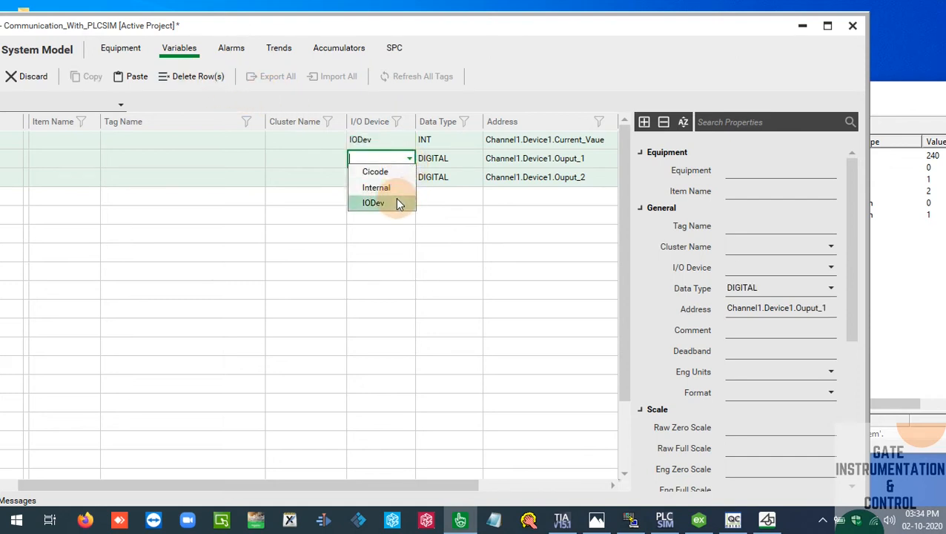
pyautogui.click(397, 202)
pyautogui.click(406, 176)
pyautogui.click(408, 176)
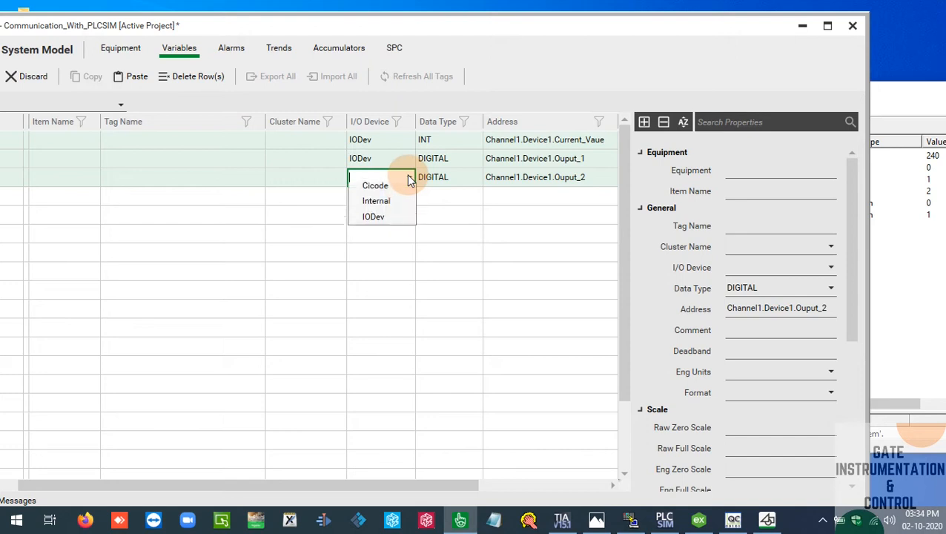
pyautogui.click(394, 226)
pyautogui.click(387, 216)
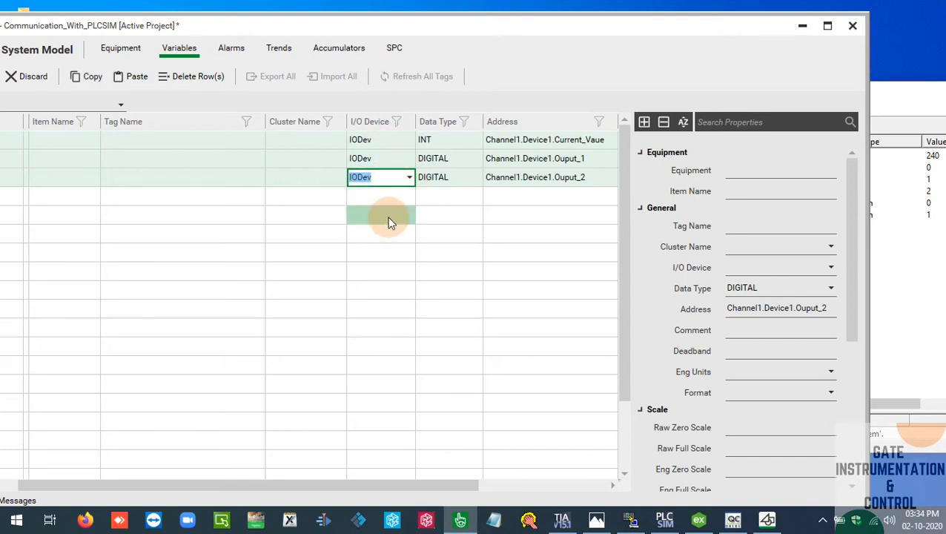
# Name the INT variable's tag Counter_Current_Value
pyautogui.moveTo(400, 32); pyautogui.dragTo(539, 21)
pyautogui.click(375, 130)
pyautogui.click(375, 129)
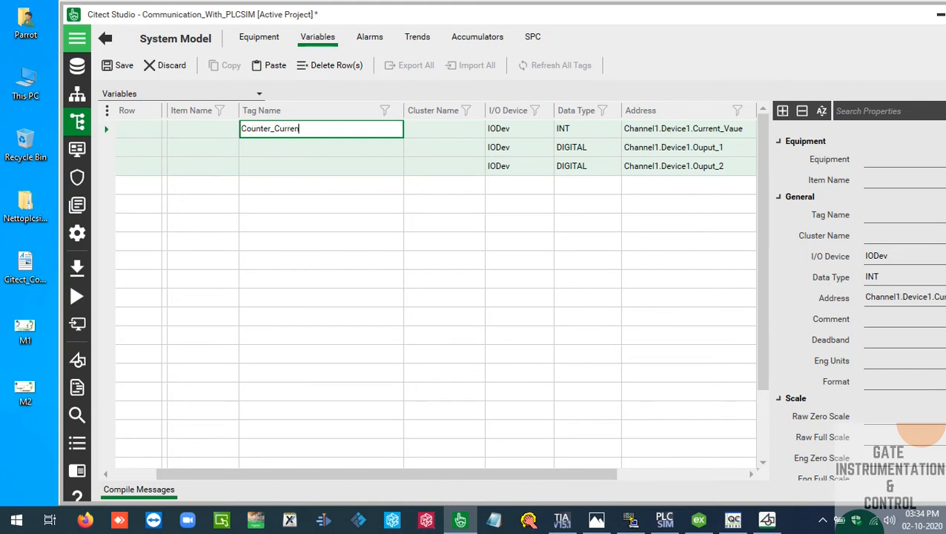
pyautogui.click(372, 138)
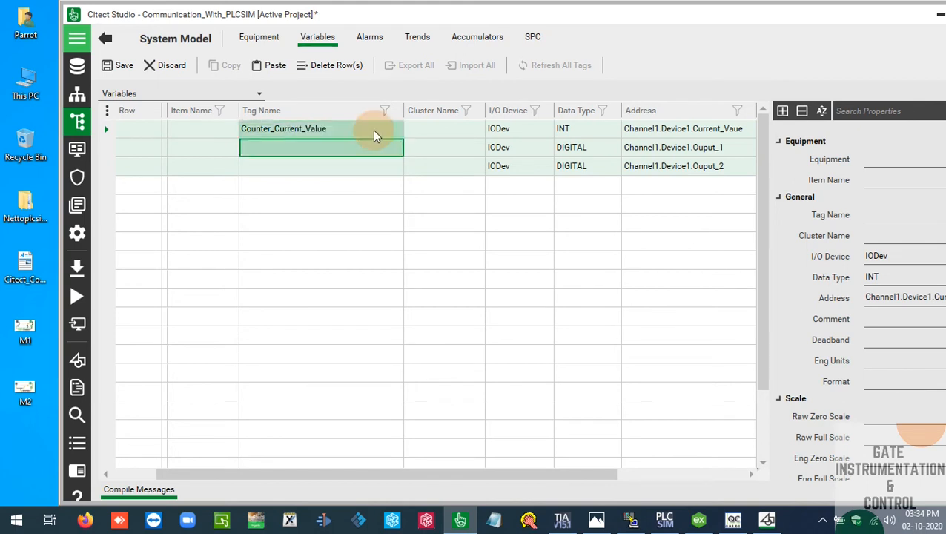
# Name the two DIGITAL variables' tags OP_1 and OP_2, matching the Ouput_1 and Ouput_2 addresses
pyautogui.click(353, 150)
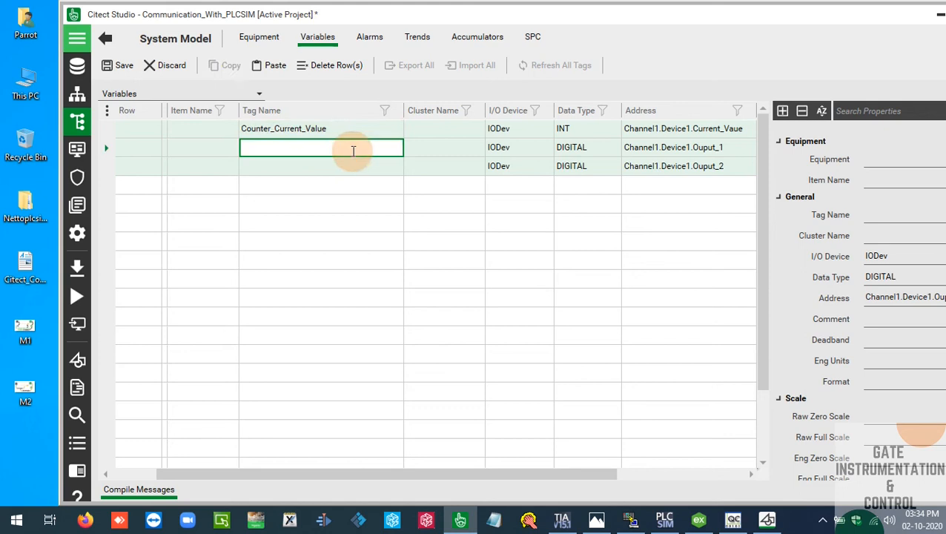
pyautogui.write('OP_1')
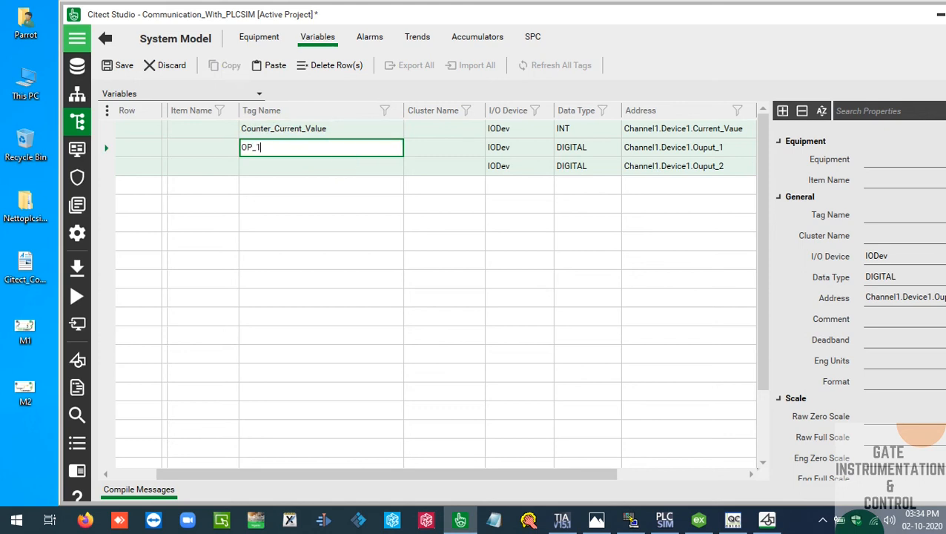
pyautogui.press('Return')
pyautogui.write('OP_2')
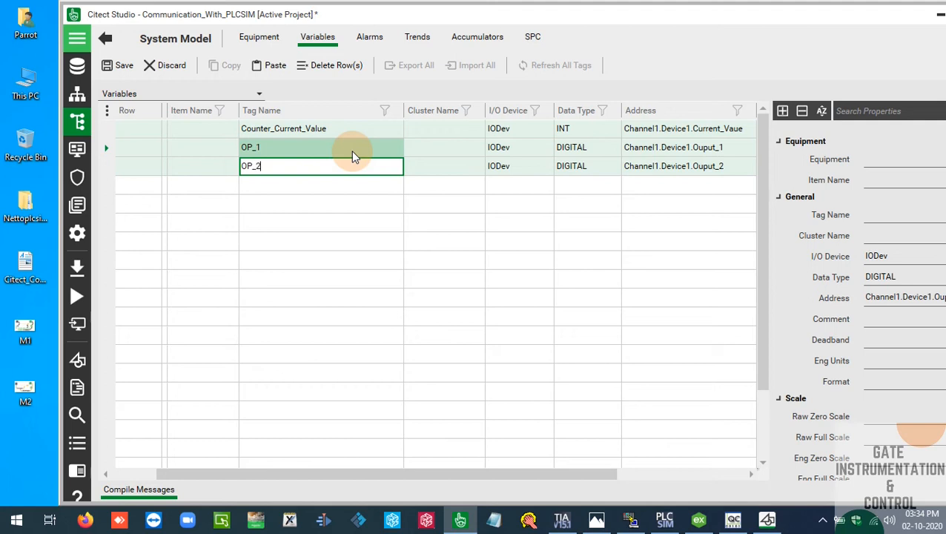
pyautogui.press('Return')
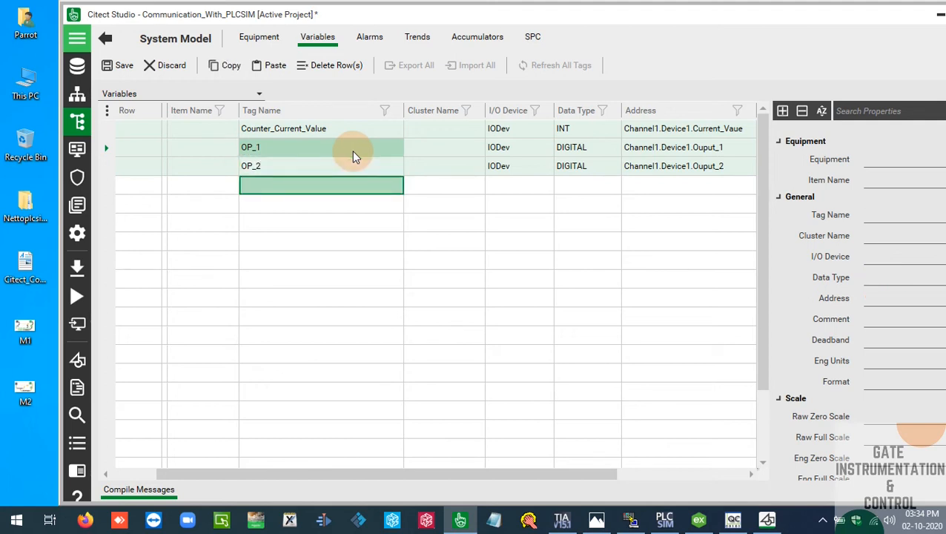
pyautogui.click(380, 261)
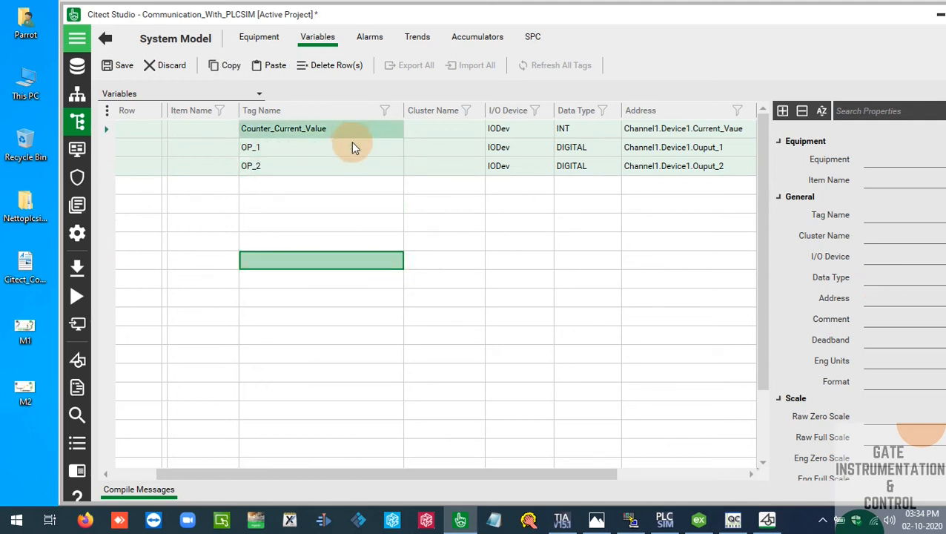
pyautogui.click(689, 131)
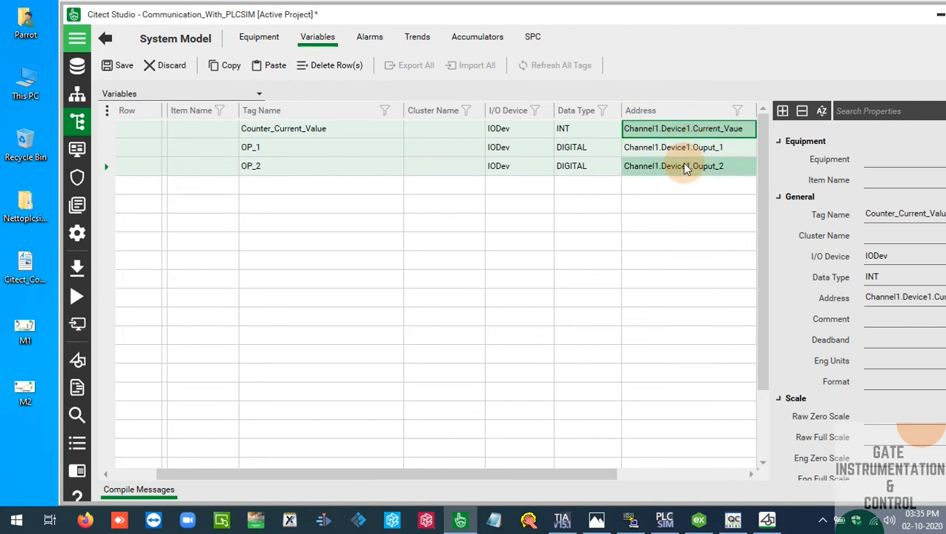
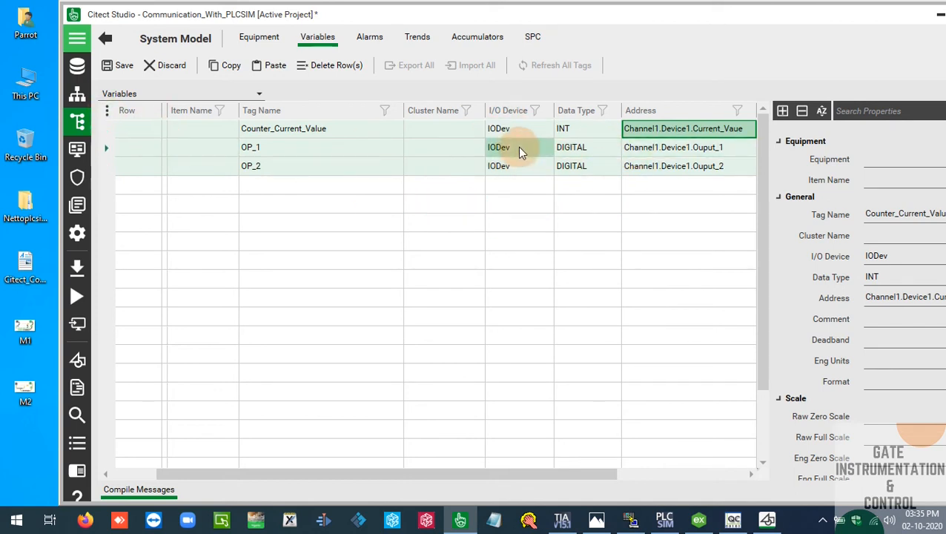
# Save the modified variable tags
pyautogui.click(450, 46)
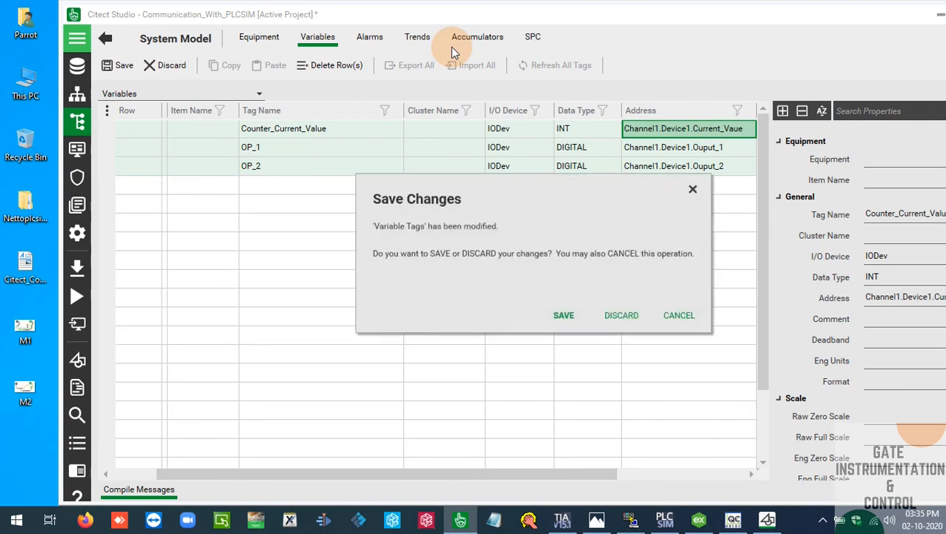
pyautogui.click(566, 316)
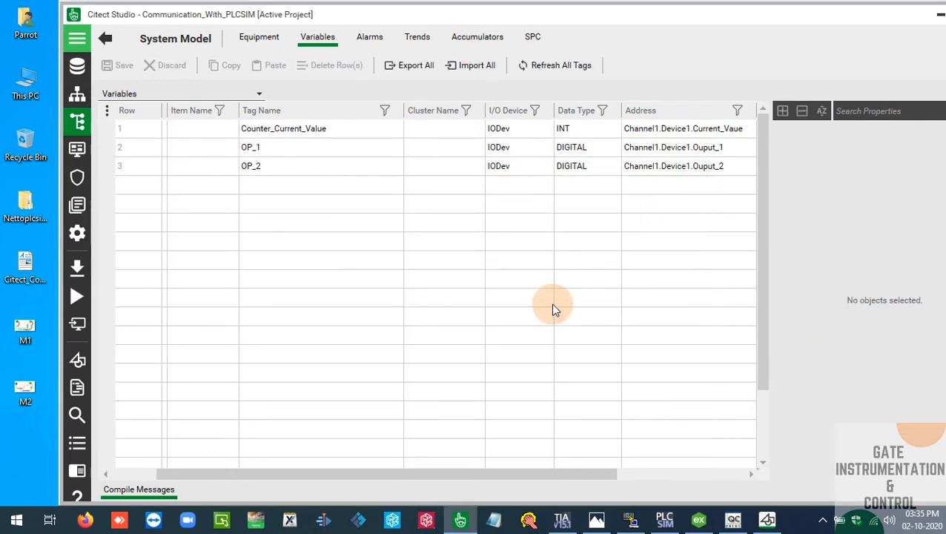
# Review the IODev row's address, protocol and port among the I/O devices, and compare it with the device assigned to the variable tags
pyautogui.click(77, 95)
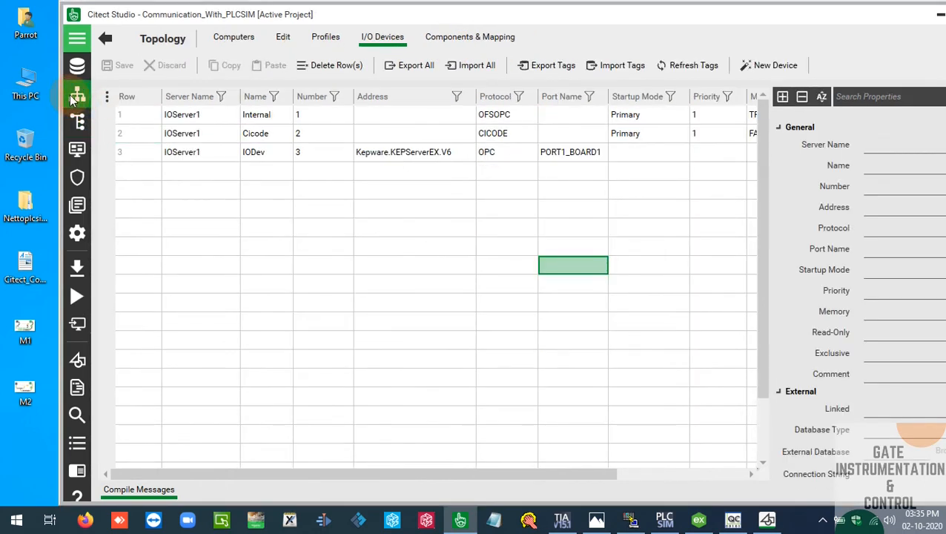
pyautogui.click(482, 160)
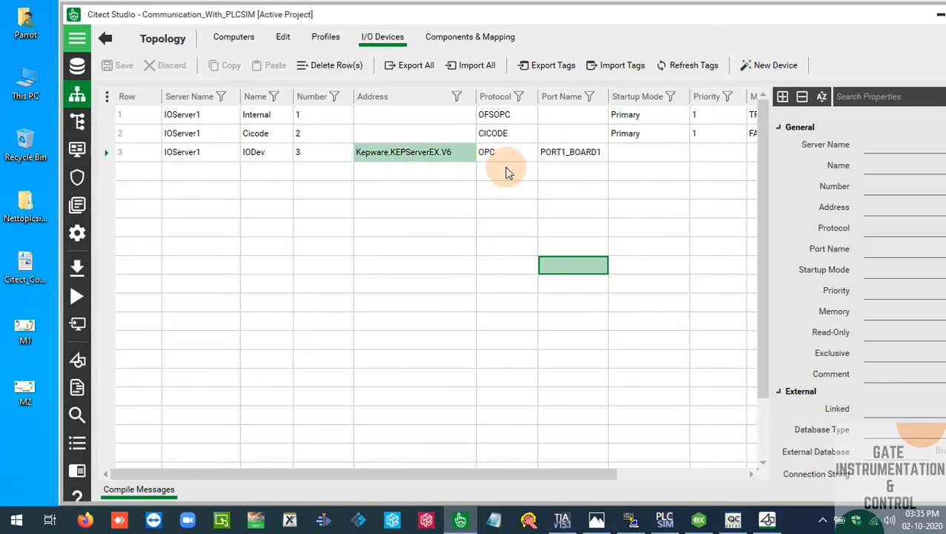
pyautogui.click(554, 153)
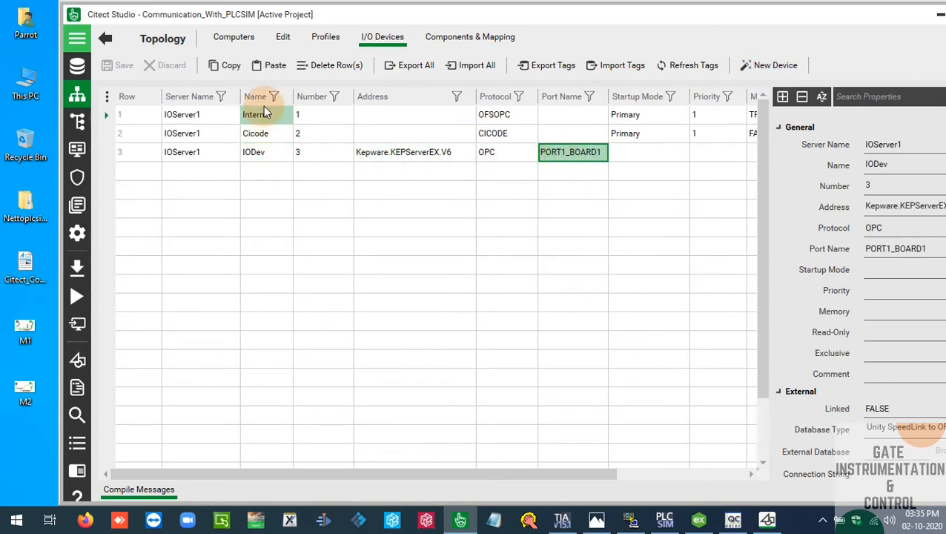
pyautogui.click(267, 157)
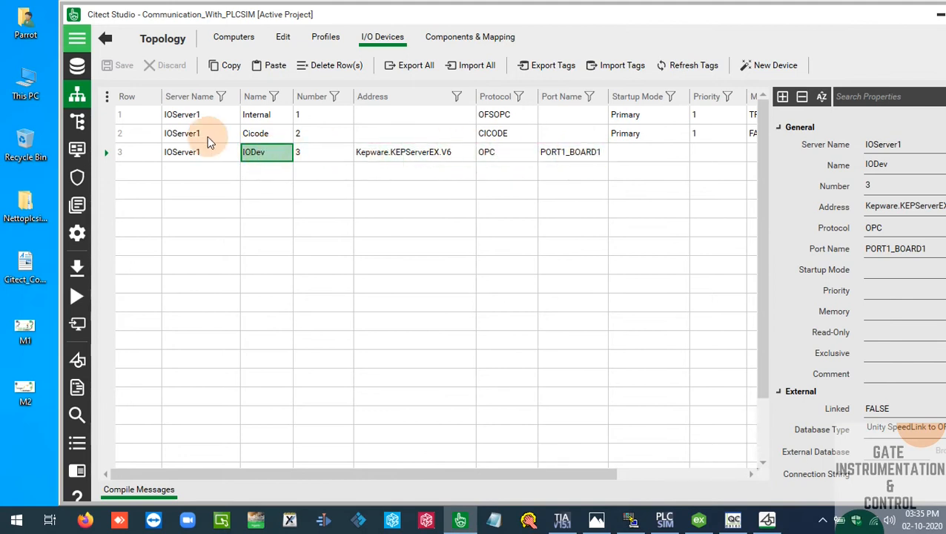
pyautogui.click(156, 193)
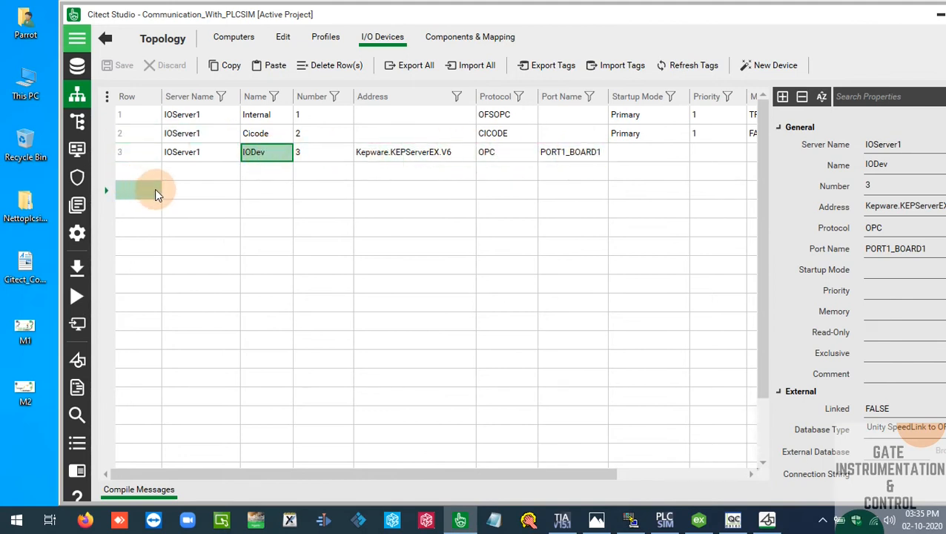
pyautogui.click(77, 122)
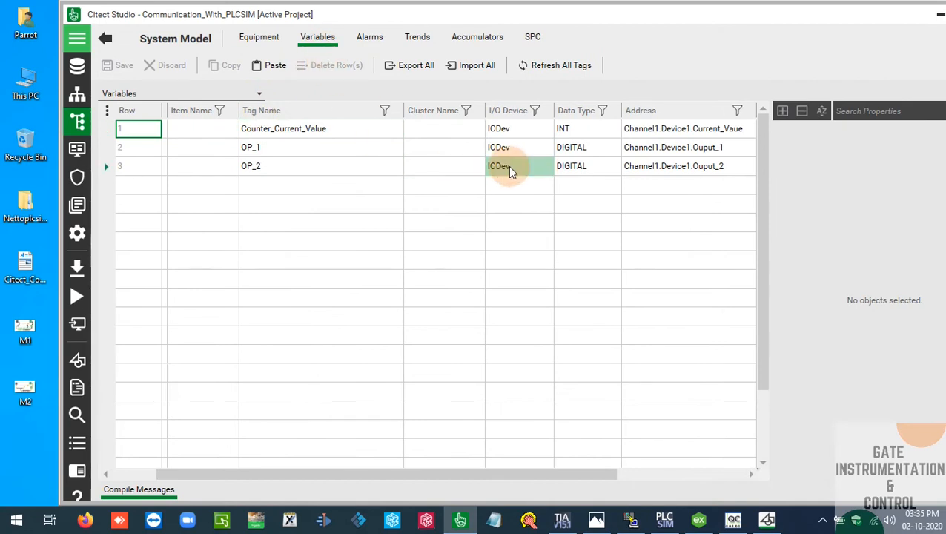
pyautogui.click(78, 92)
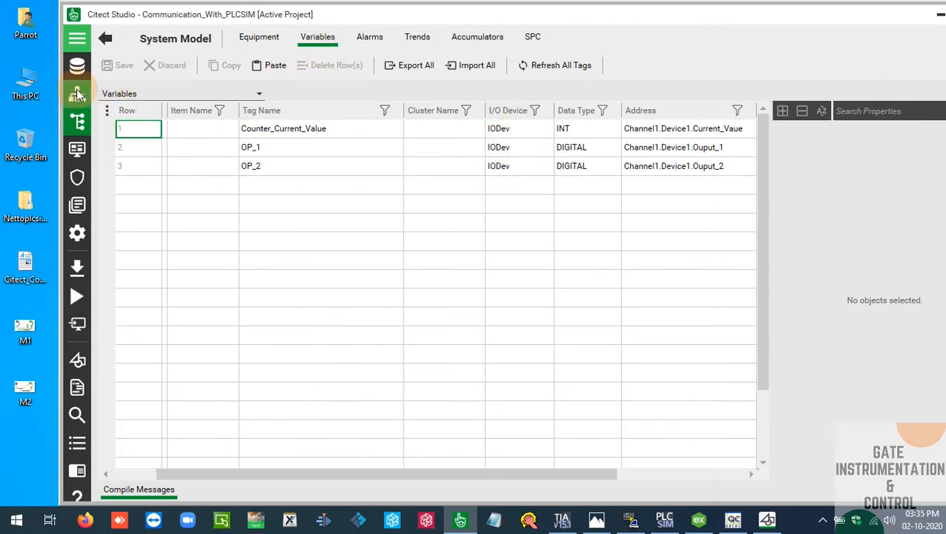
pyautogui.click(277, 190)
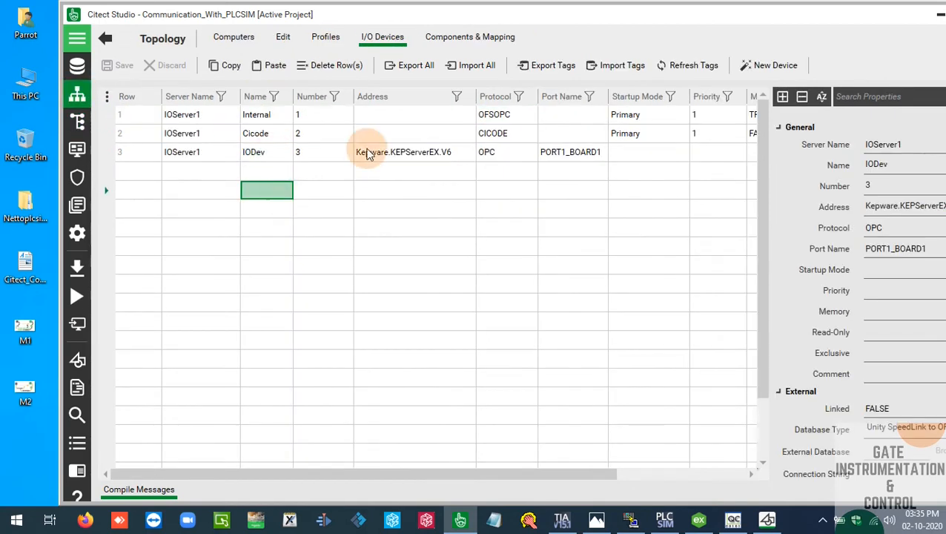
pyautogui.doubleClick(575, 12)
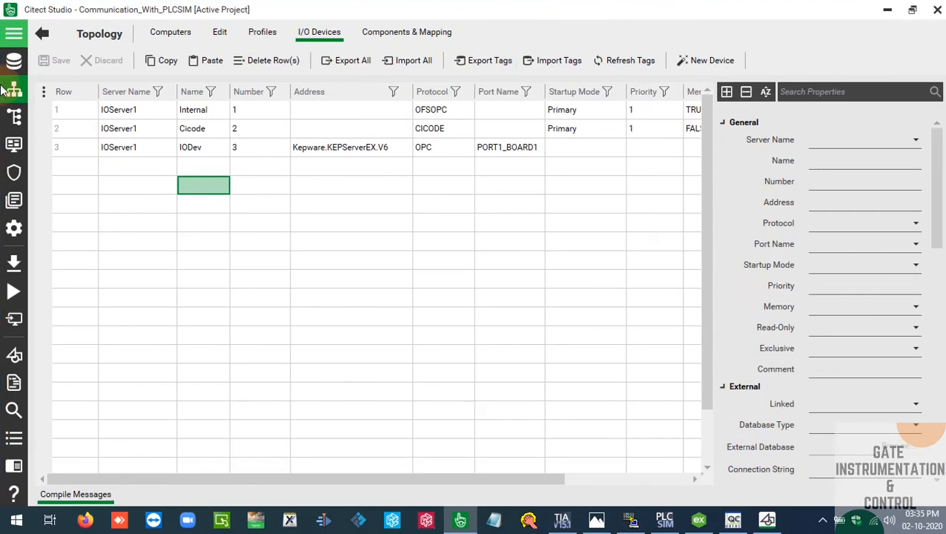
# Show the projects list, switch to Citect Graphics Builder and reposition its window over Citect Studio
pyautogui.click(14, 65)
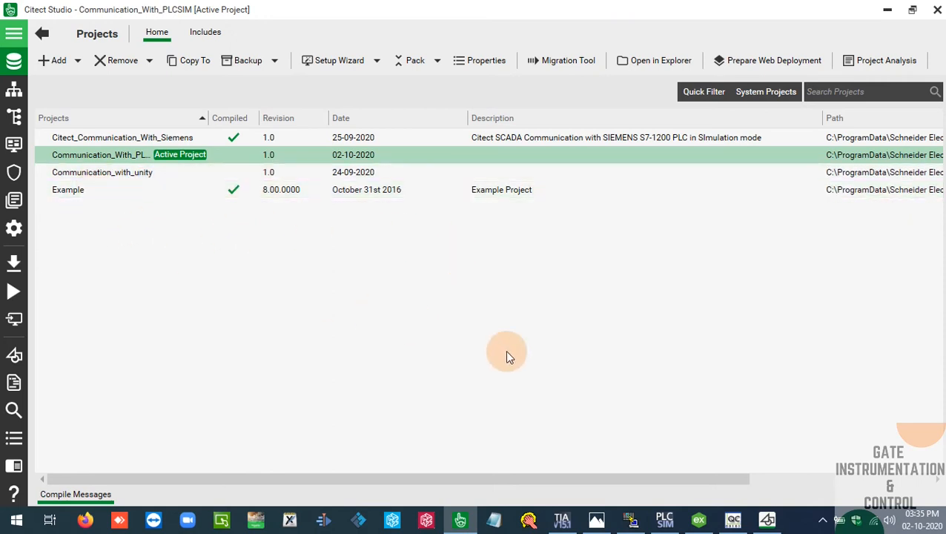
pyautogui.click(766, 519)
pyautogui.moveTo(650, 29); pyautogui.dragTo(514, 70)
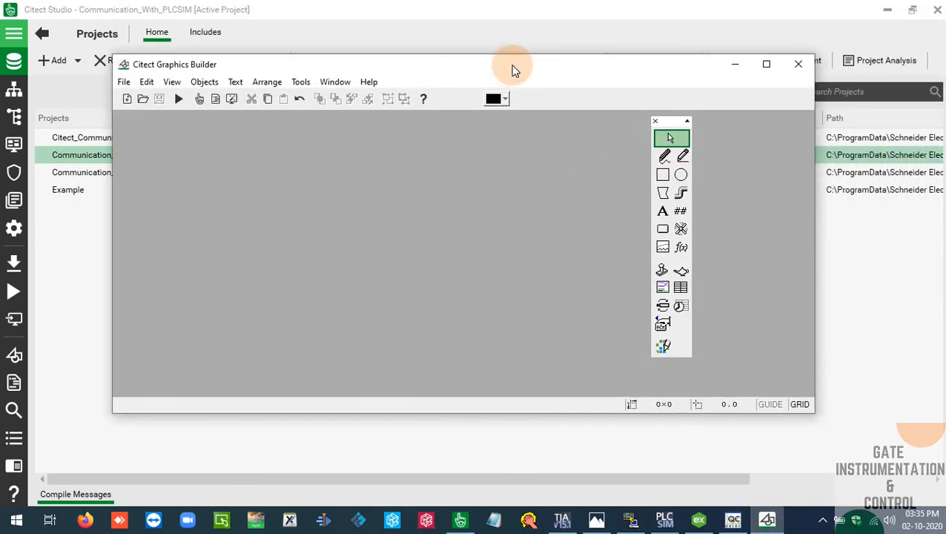
pyautogui.moveTo(455, 69); pyautogui.dragTo(482, 47)
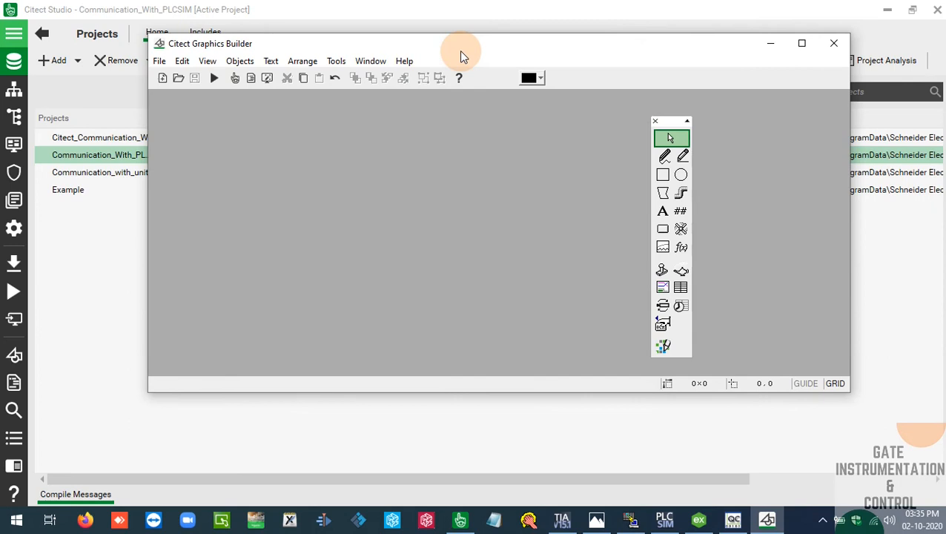
# Create a new graphics page from the blank template in the sxw_style_1 style
pyautogui.click(165, 78)
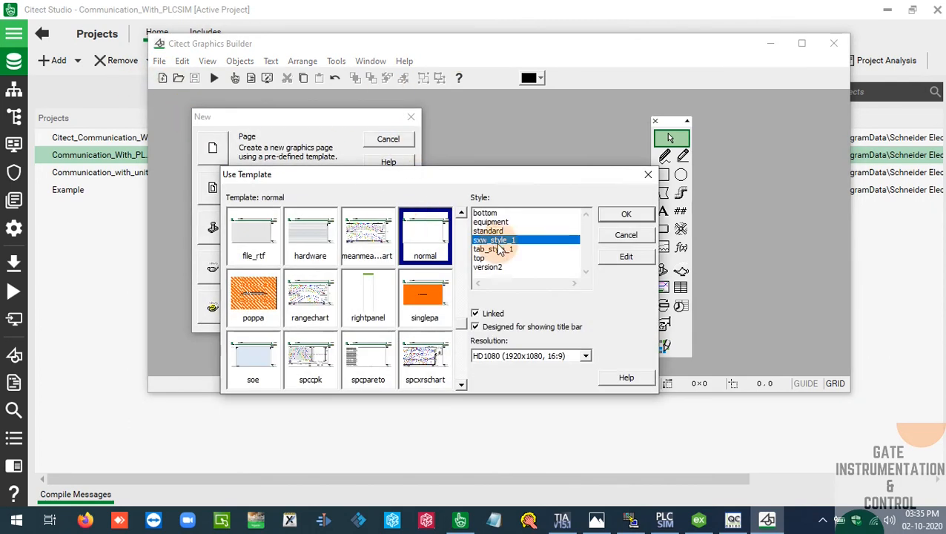
pyautogui.scroll(2, 456, 233)
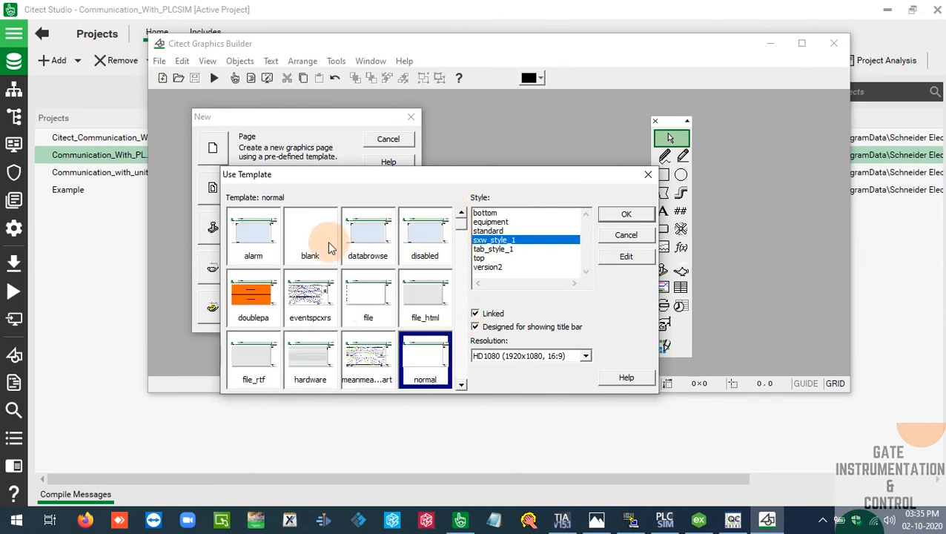
pyautogui.click(319, 237)
pyautogui.click(626, 214)
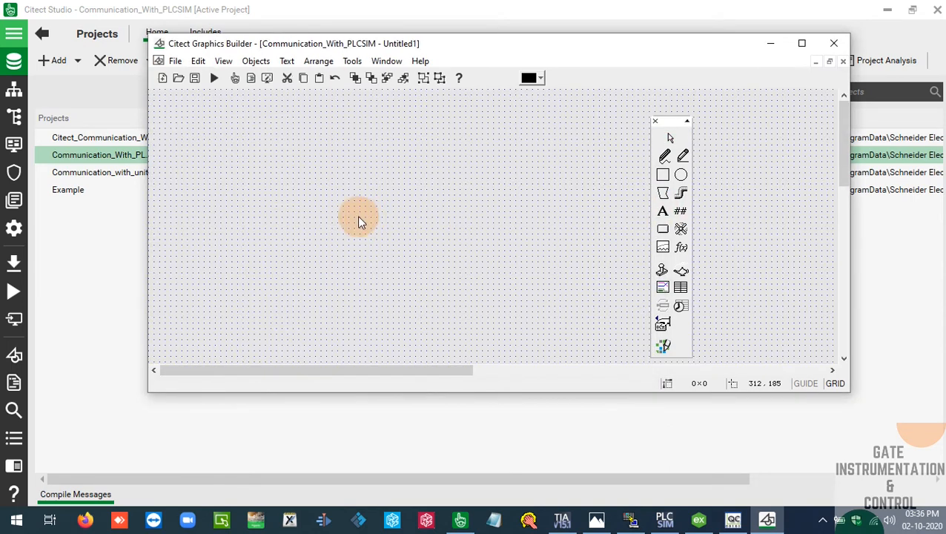
# Set the page's template style to standard with VGA (640x480) resolution and the blank template, and maximize the Graphics Builder window
pyautogui.rightClick(216, 118)
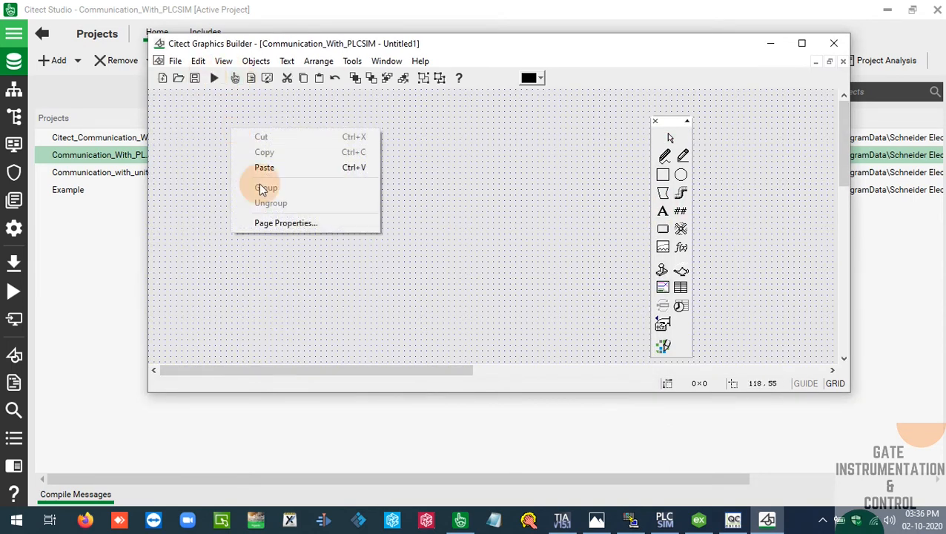
pyautogui.click(296, 223)
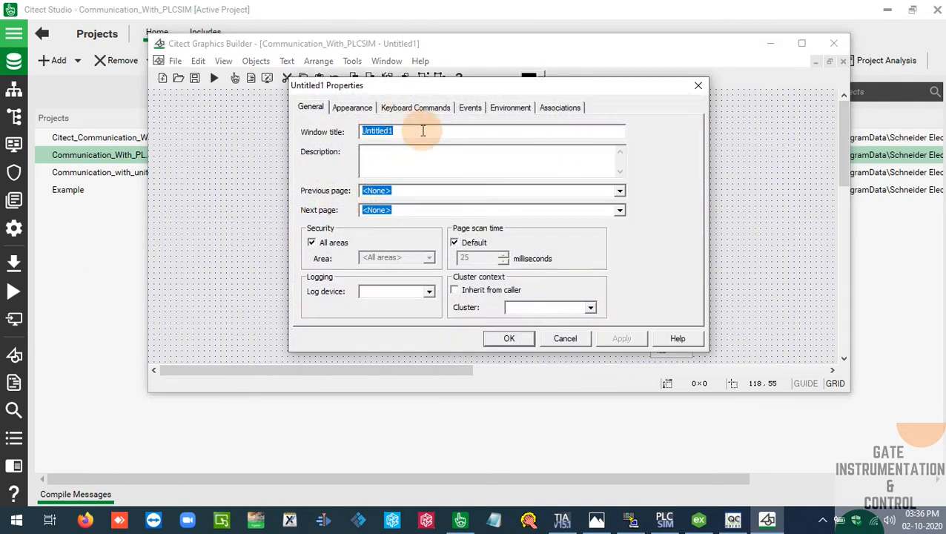
pyautogui.click(348, 110)
pyautogui.click(464, 141)
pyautogui.click(464, 140)
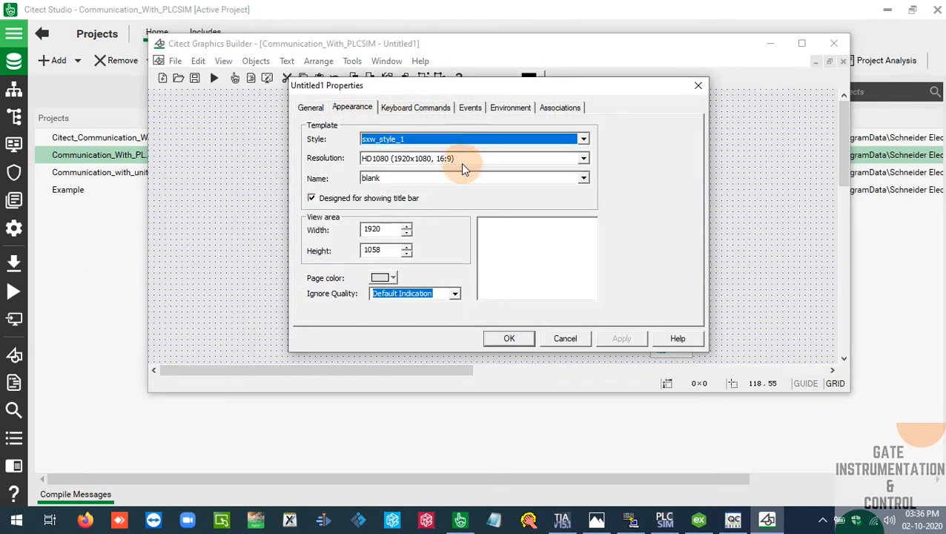
pyautogui.click(462, 157)
pyautogui.click(432, 180)
pyautogui.click(459, 144)
pyautogui.click(412, 157)
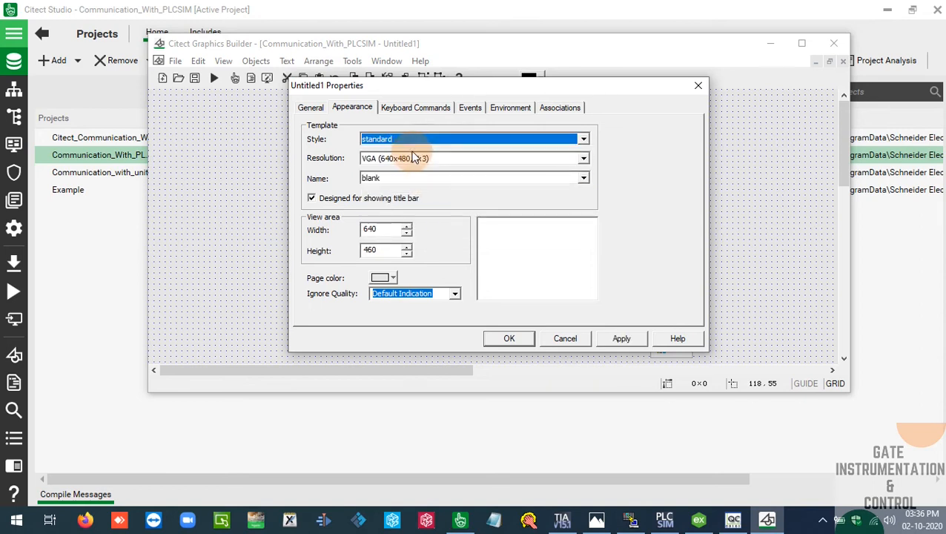
pyautogui.click(509, 338)
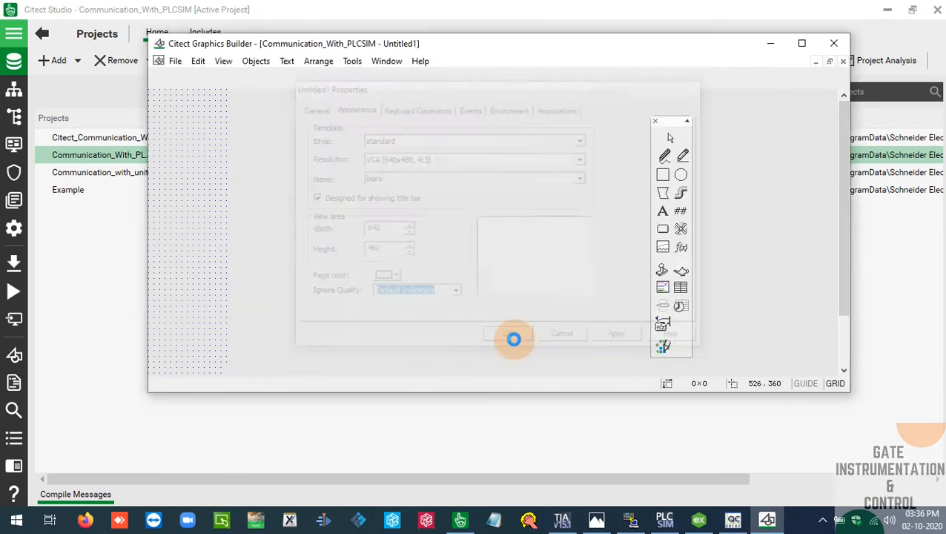
pyautogui.click(801, 43)
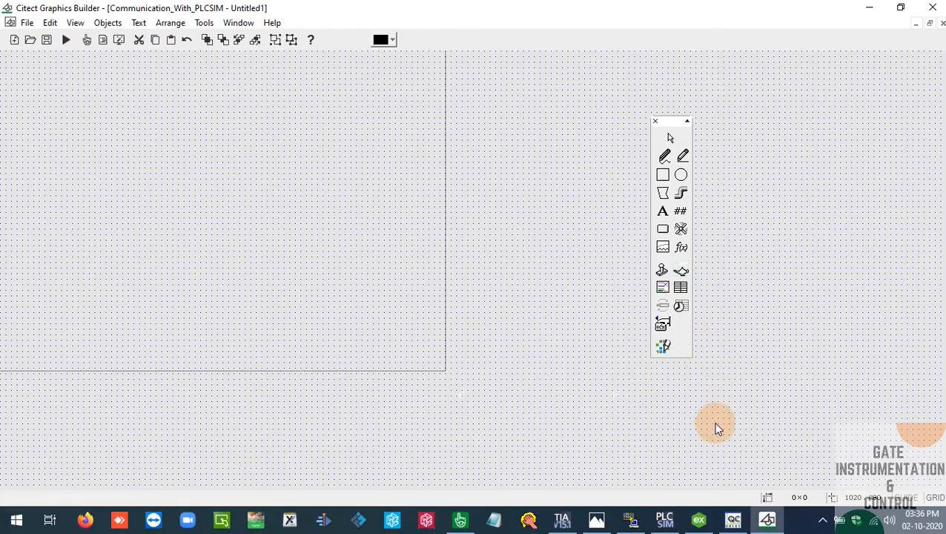
# Check the range-comparison networks 3 and 4 of Main [OB1] in TIA Portal and return to Citect Graphics Builder
pyautogui.click(572, 521)
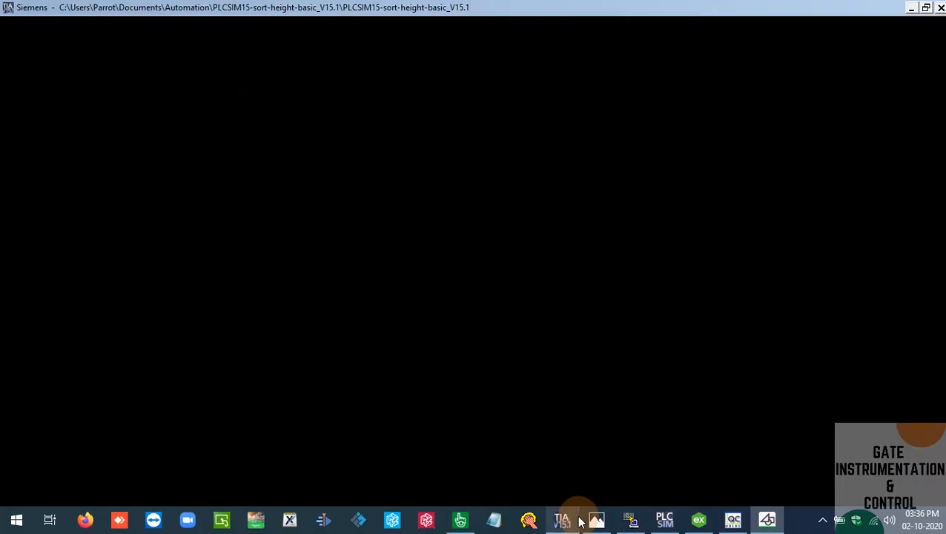
pyautogui.moveTo(923, 204); pyautogui.dragTo(933, 330)
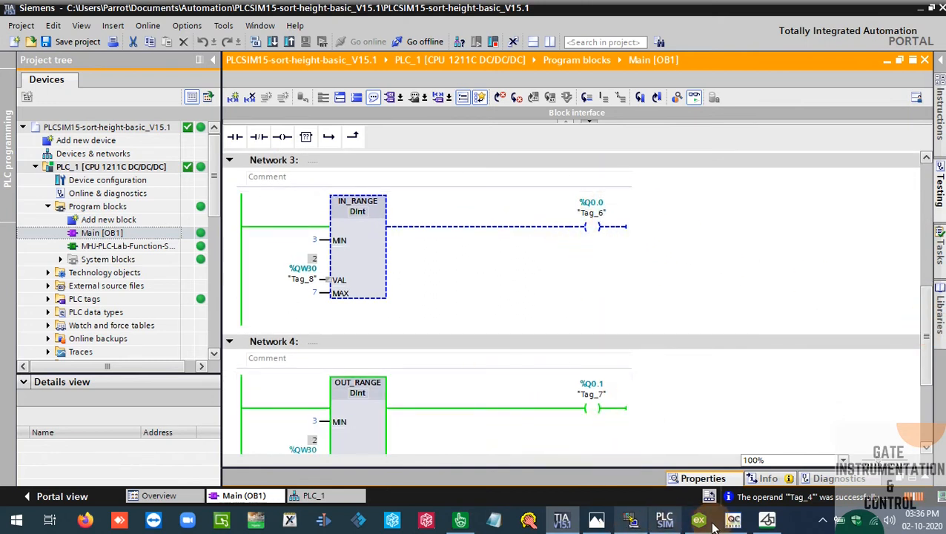
pyautogui.click(759, 526)
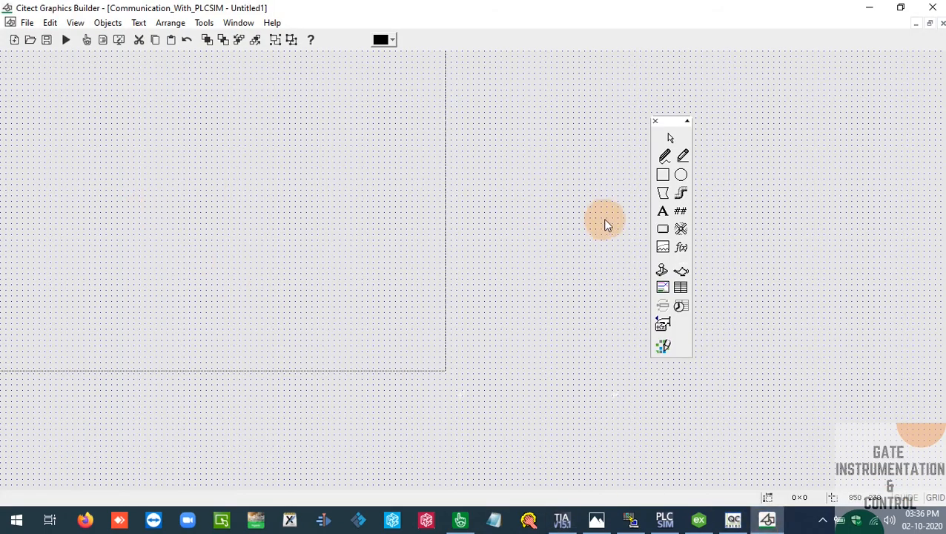
# Place an on/off symbol set near the page's upper right area and choose the round red light as its OFF symbol
pyautogui.click(681, 230)
pyautogui.click(316, 84)
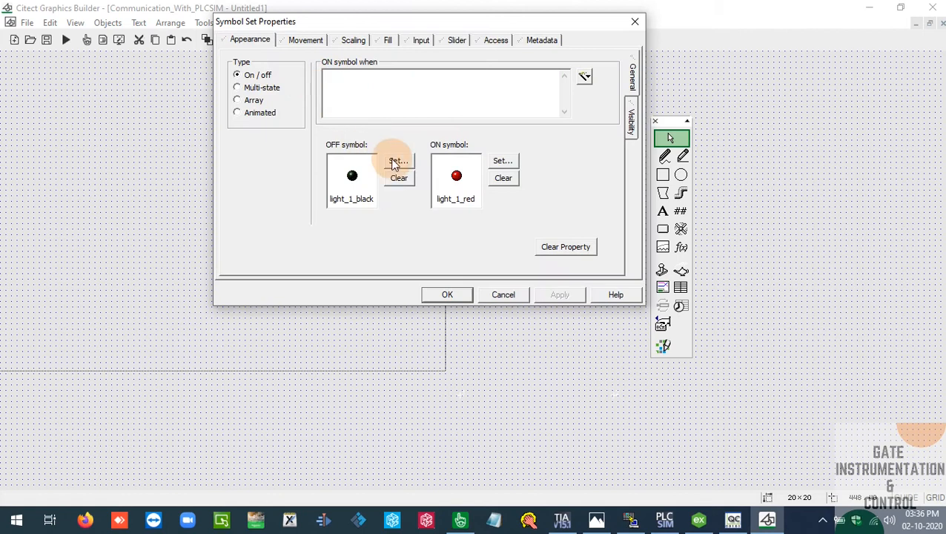
pyautogui.click(395, 163)
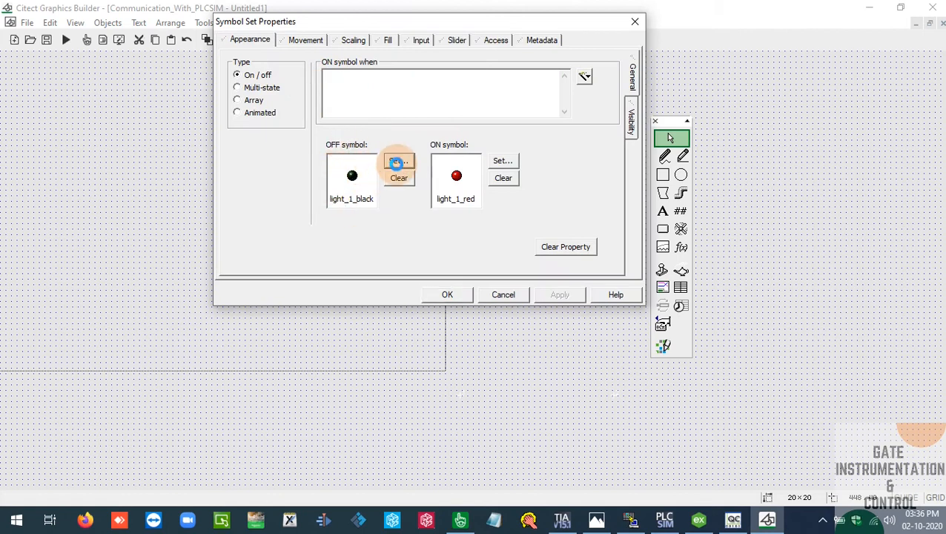
pyautogui.click(562, 180)
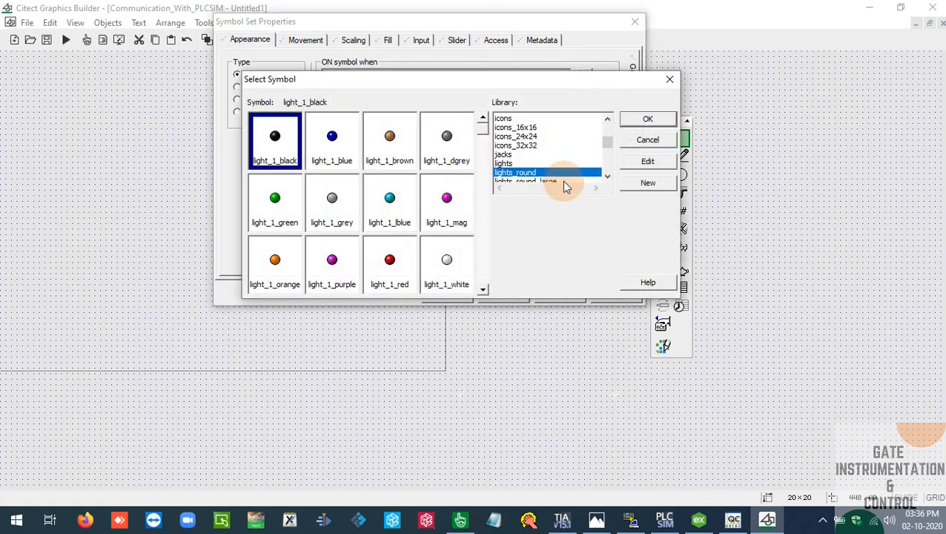
pyautogui.click(564, 181)
pyautogui.doubleClick(458, 192)
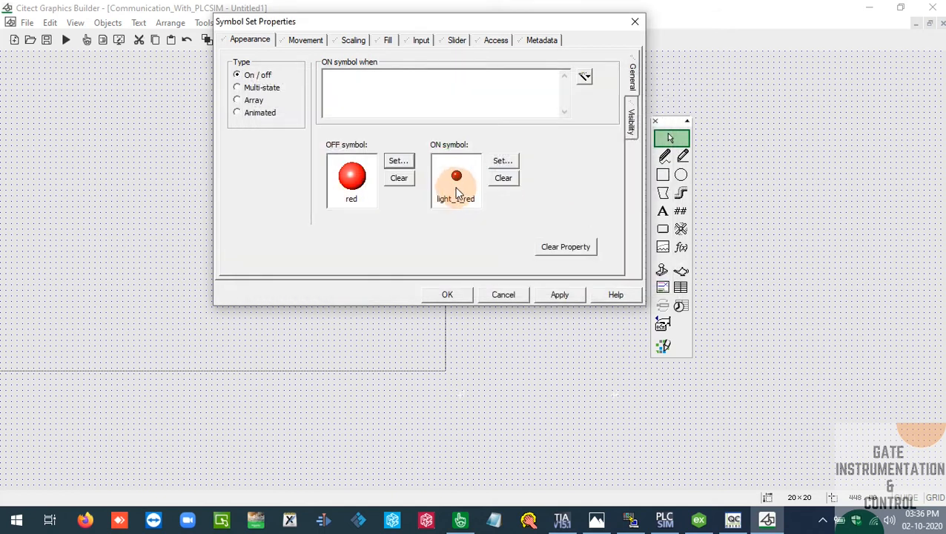
# Set the ON symbol to the green light from the lights_round_medium library
pyautogui.click(502, 161)
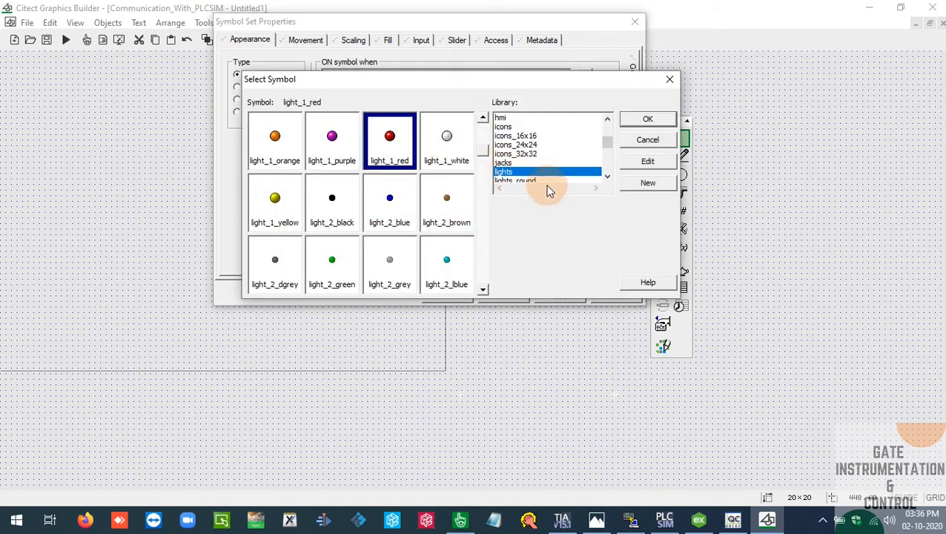
pyautogui.click(560, 184)
pyautogui.click(561, 184)
pyautogui.click(561, 184)
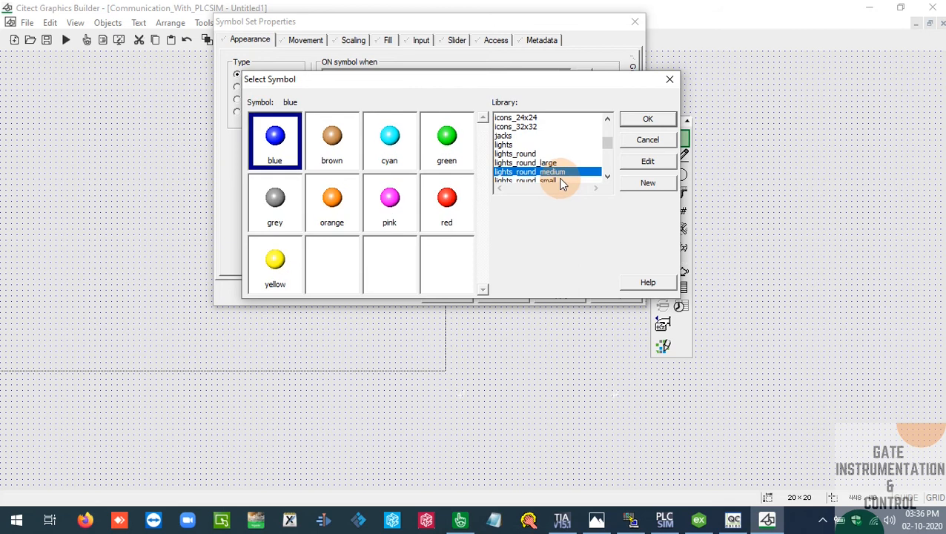
pyautogui.doubleClick(428, 145)
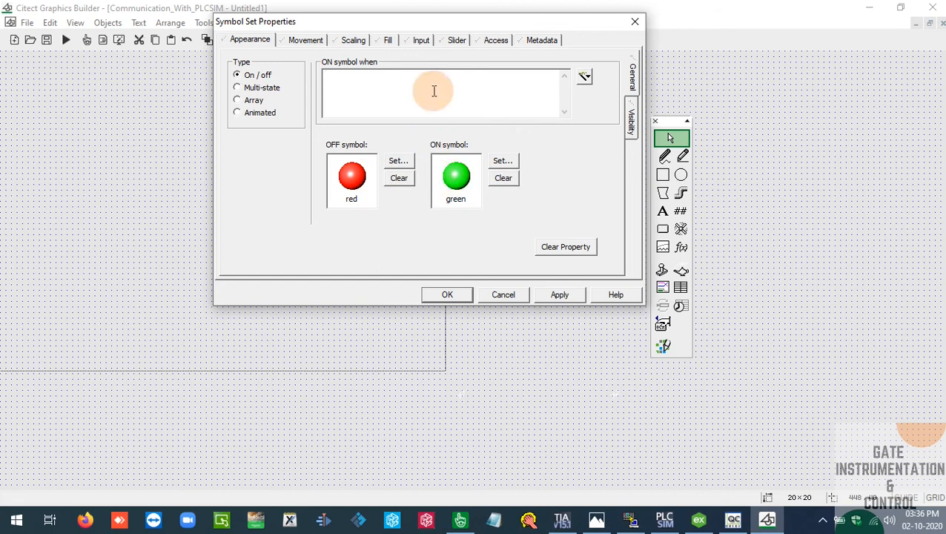
# Move the symbol set properties aside, switch to Citect Studio and view the variable tags in the System Model
pyautogui.moveTo(467, 23); pyautogui.dragTo(515, 103)
pyautogui.hotkey('alt', 'Tab')
pyautogui.hotkey('alt', 'Tab')
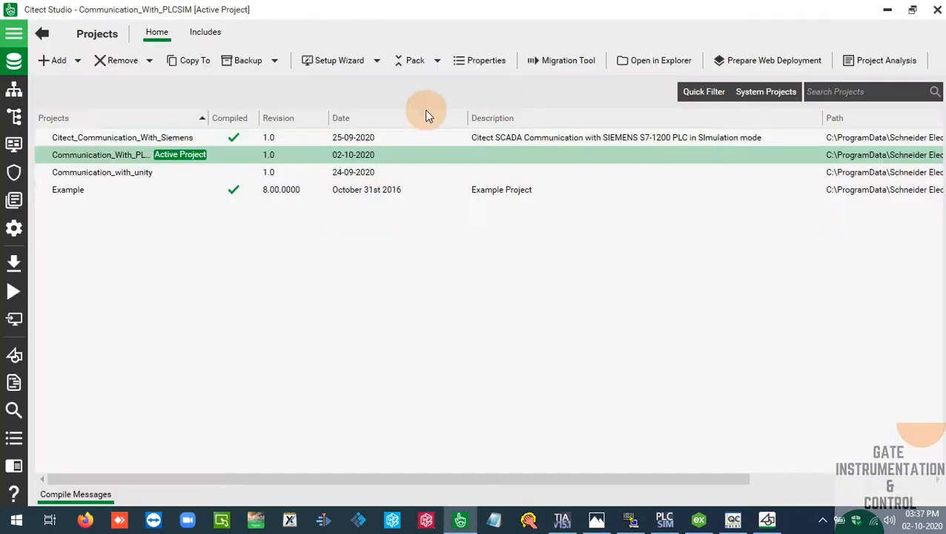
pyautogui.click(14, 89)
pyautogui.click(13, 118)
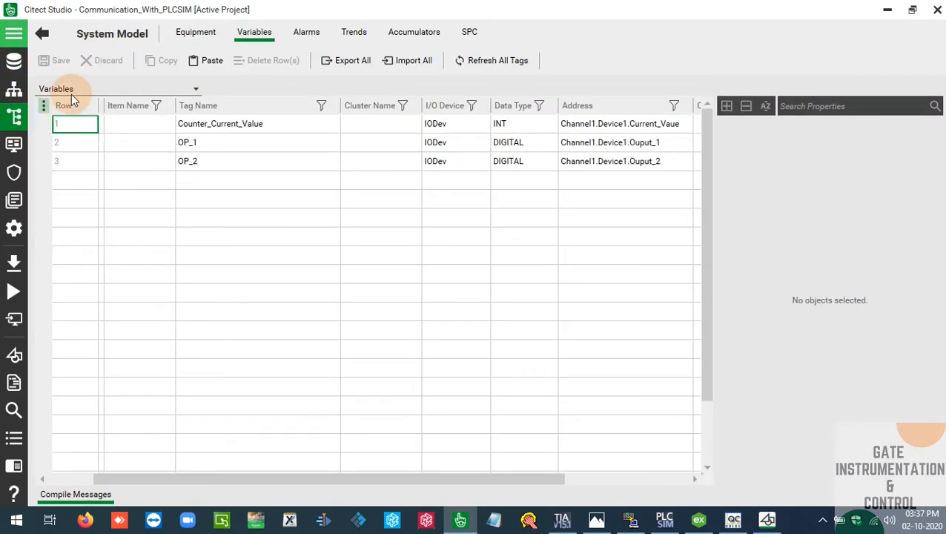
# Set the symbol set's ON condition to OP_1 = 1, using the tag from Citect Studio, and enlarge the light to about 46 × 47
pyautogui.click(233, 145)
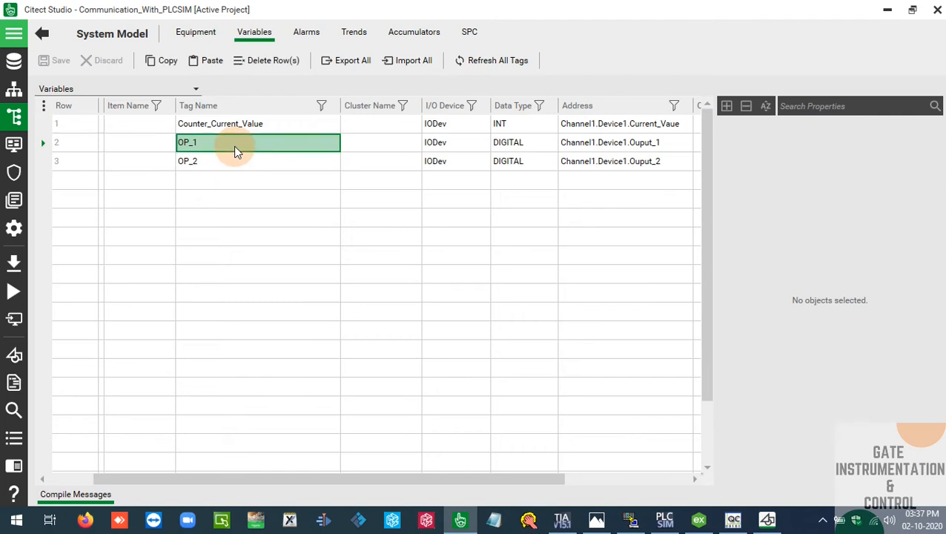
pyautogui.hotkey('alt', 'Tab')
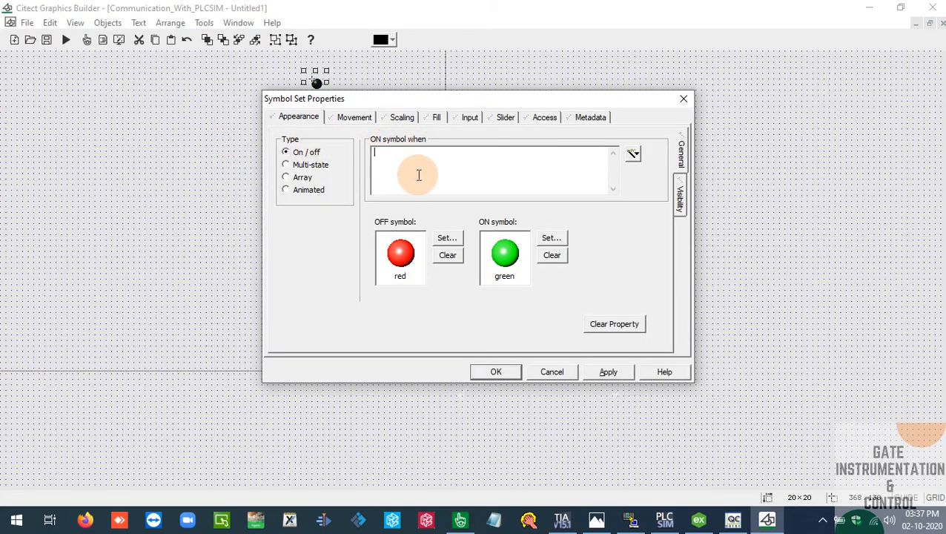
pyautogui.click(418, 175)
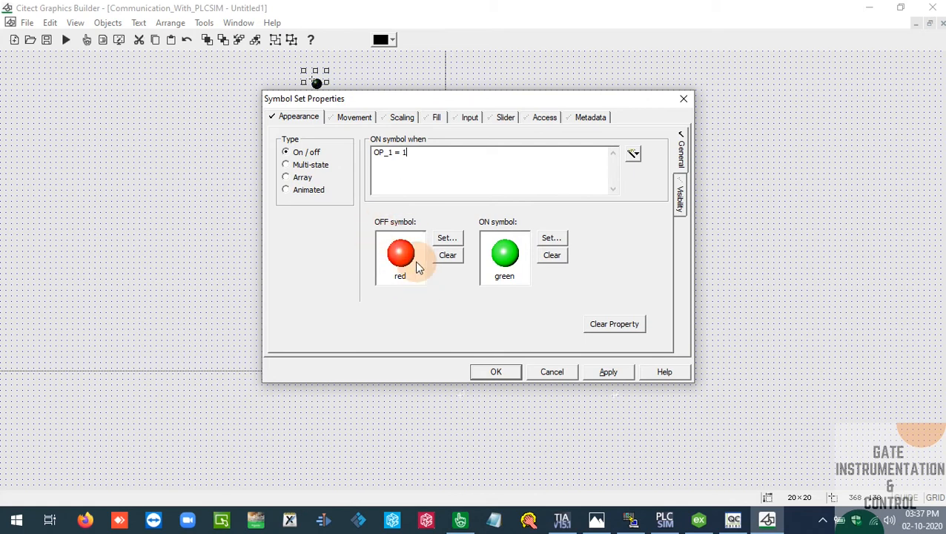
pyautogui.click(496, 371)
pyautogui.click(314, 62)
pyautogui.moveTo(330, 86); pyautogui.dragTo(327, 103)
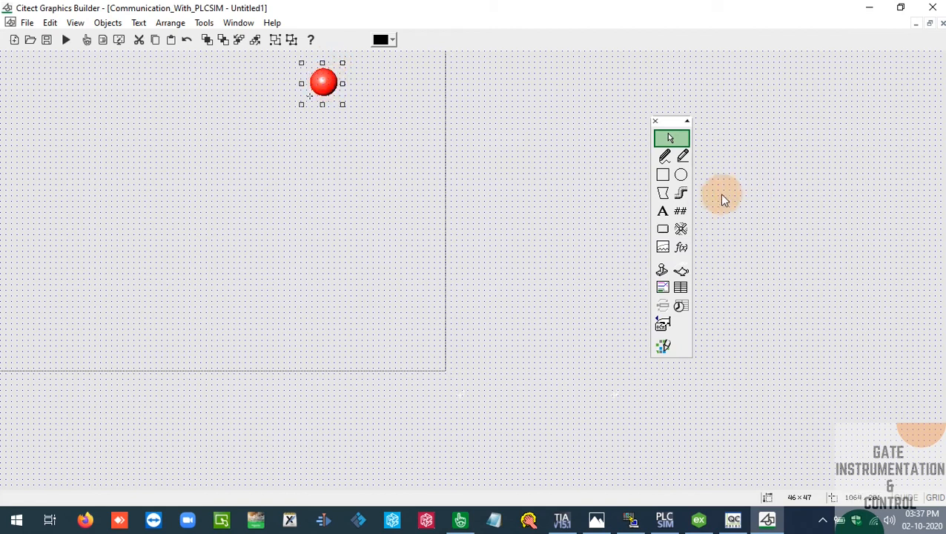
# Add the text label OUTPUT_1_Q0.0 near the light and set its font size to 20
pyautogui.click(663, 211)
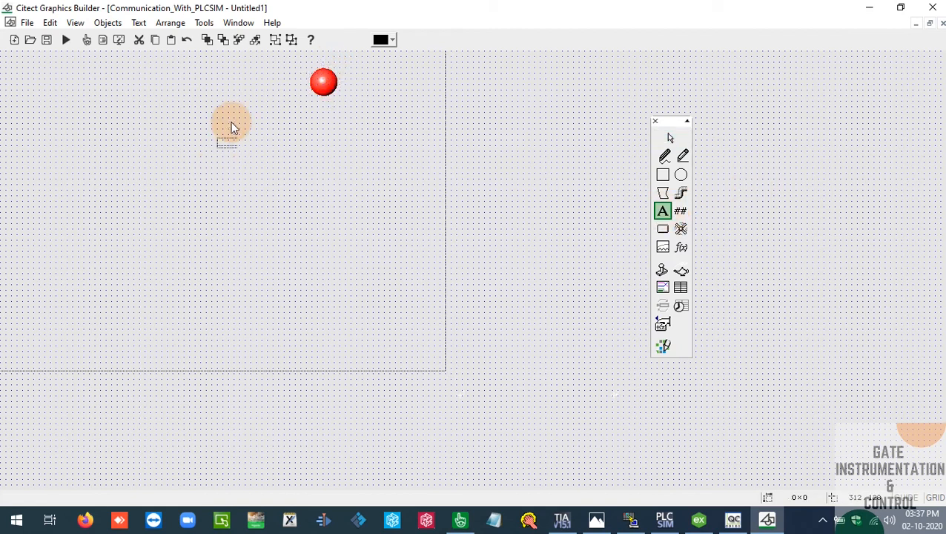
pyautogui.click(235, 77)
pyautogui.write('OUTPUT_1_Q0.0')
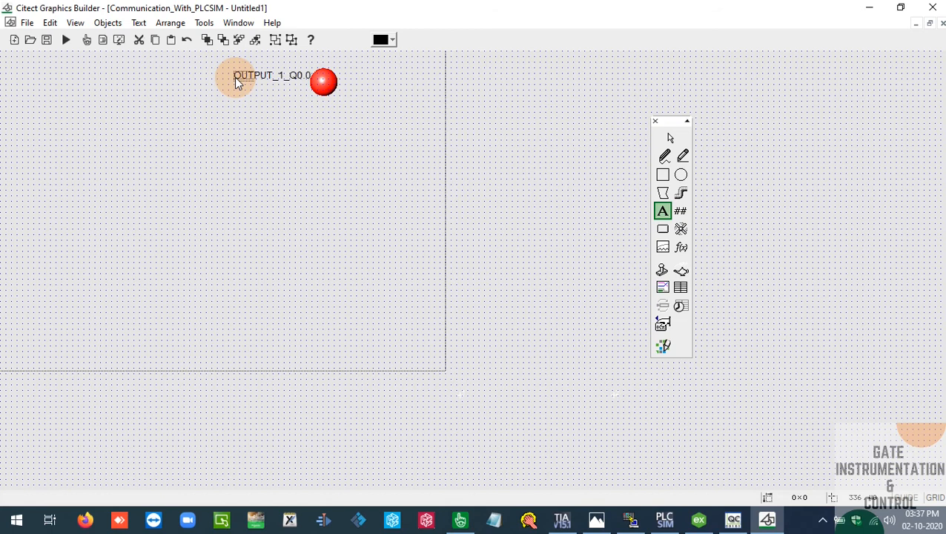
pyautogui.press('Return')
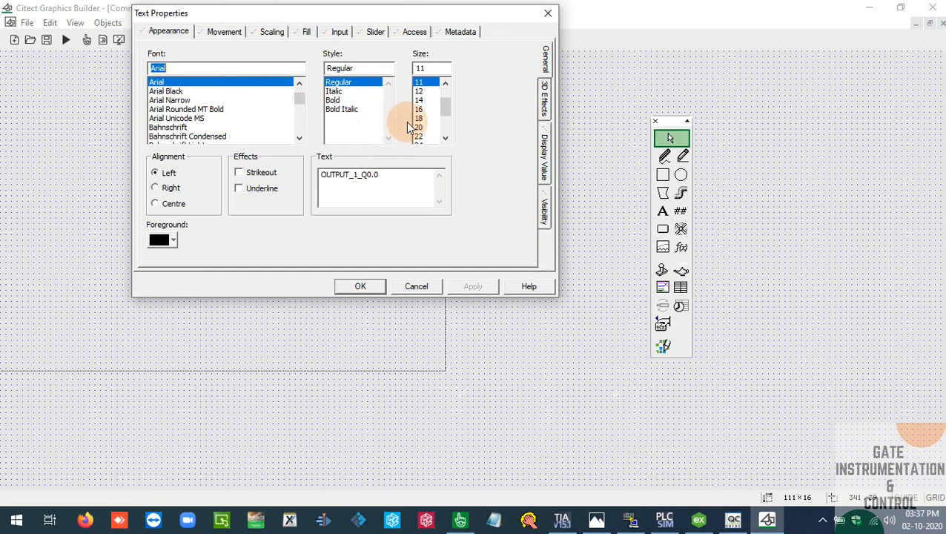
pyautogui.click(419, 127)
pyautogui.click(372, 290)
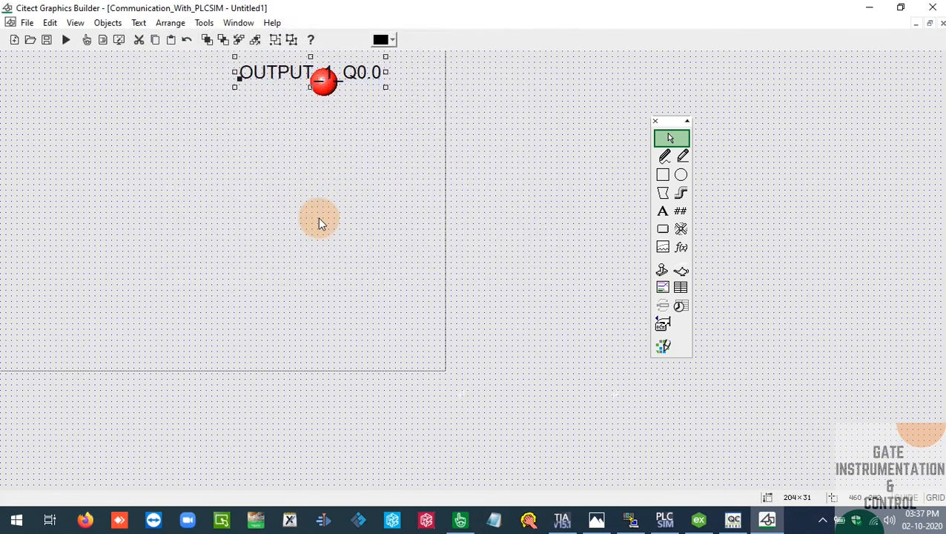
# Move the OUTPUT_1_Q0.0 label to the left side of the page and place the red light directly beside its right end
pyautogui.moveTo(255, 85); pyautogui.dragTo(50, 79)
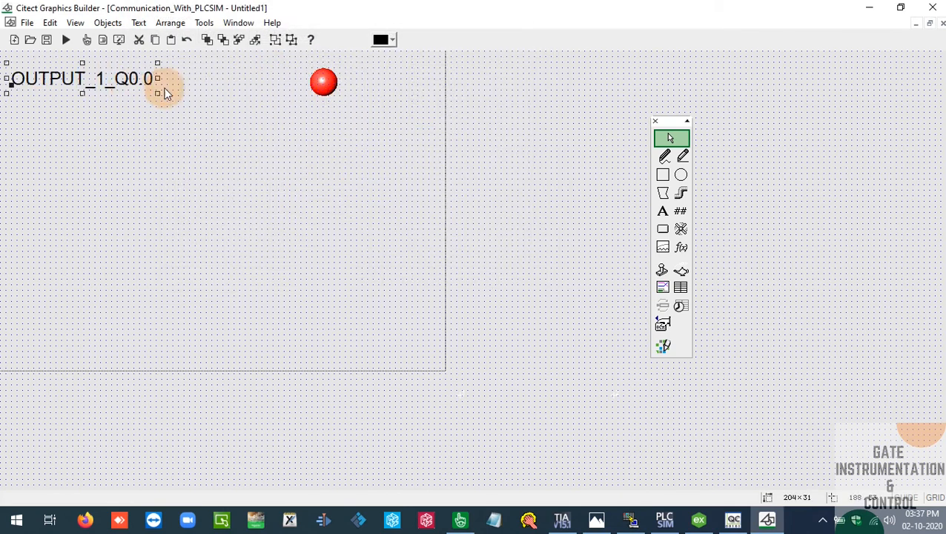
pyautogui.moveTo(323, 80); pyautogui.dragTo(183, 81)
pyautogui.click(74, 83)
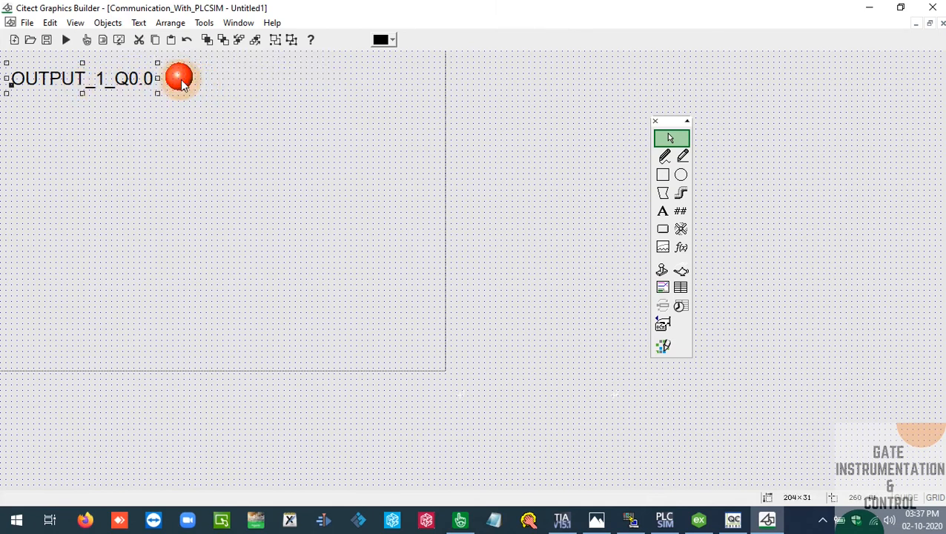
pyautogui.click(183, 80)
# Duplicate the label and light directly below the originals and change the copied label's text to OUTPUT_1_Q0.1
pyautogui.moveTo(286, 138); pyautogui.dragTo(12, 56)
pyautogui.moveTo(78, 84); pyautogui.dragTo(82, 121)
pyautogui.doubleClick(110, 124)
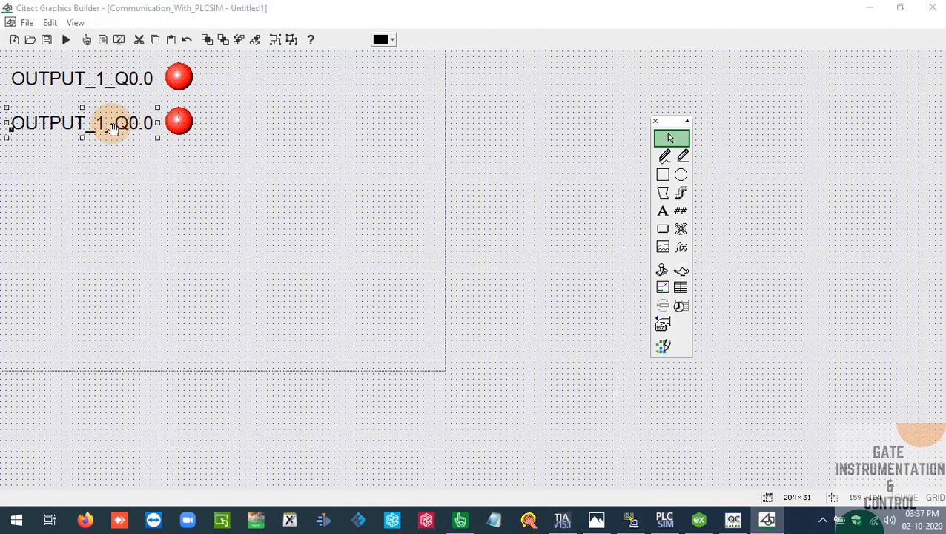
pyautogui.write('1_Q0.1')
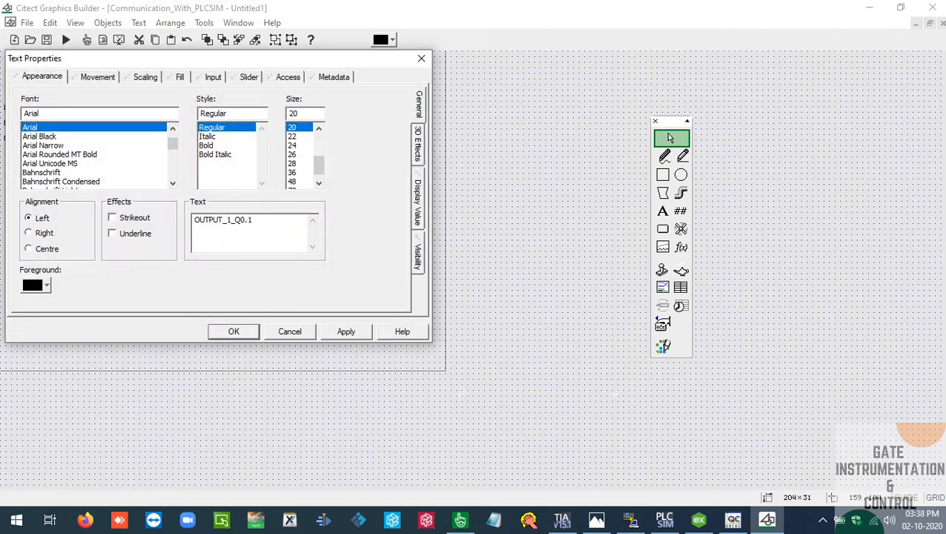
pyautogui.click(234, 332)
# Set the ON condition of the light beside OUTPUT_1_Q0.1 to OP_2 = 1
pyautogui.click(180, 123)
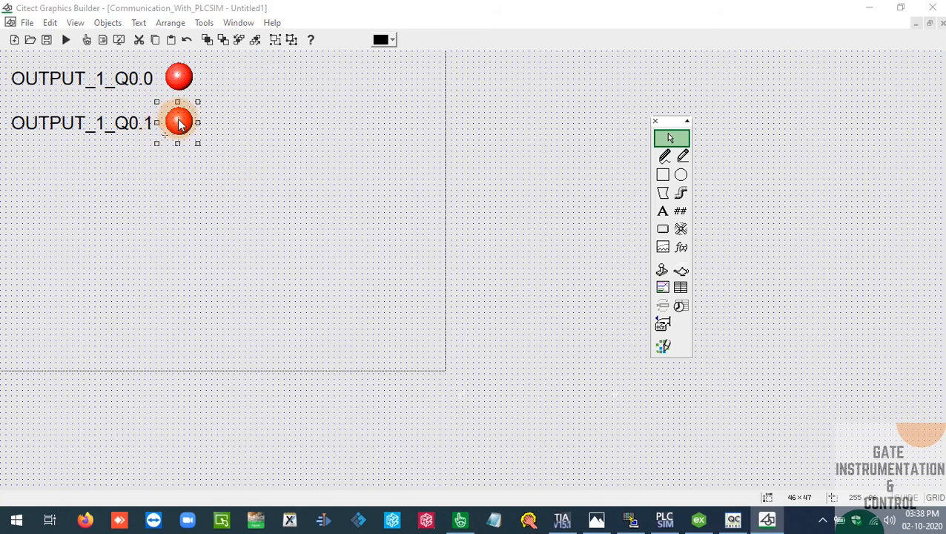
pyautogui.doubleClick(179, 124)
pyautogui.click(301, 126)
pyautogui.press('BackSpace')
pyautogui.write('2')
pyautogui.click(318, 327)
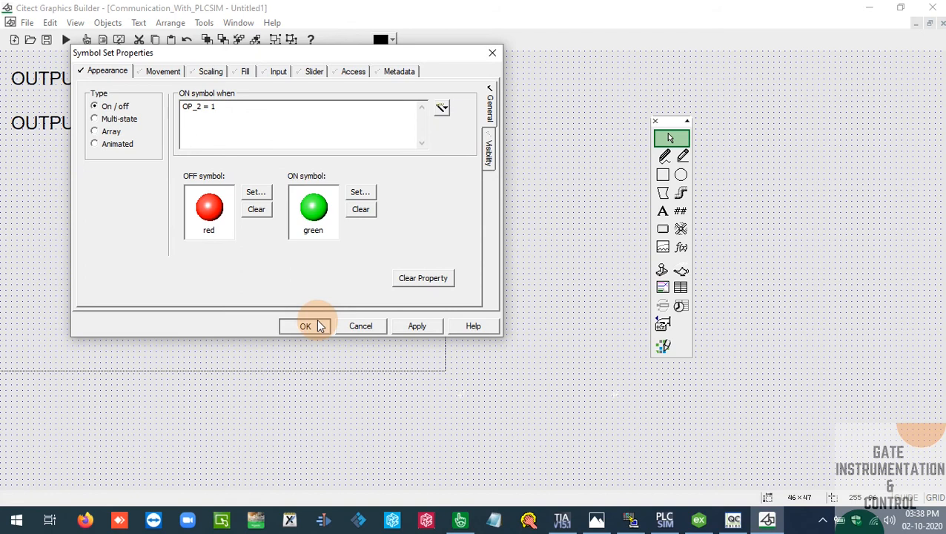
pyautogui.click(285, 185)
pyautogui.click(179, 85)
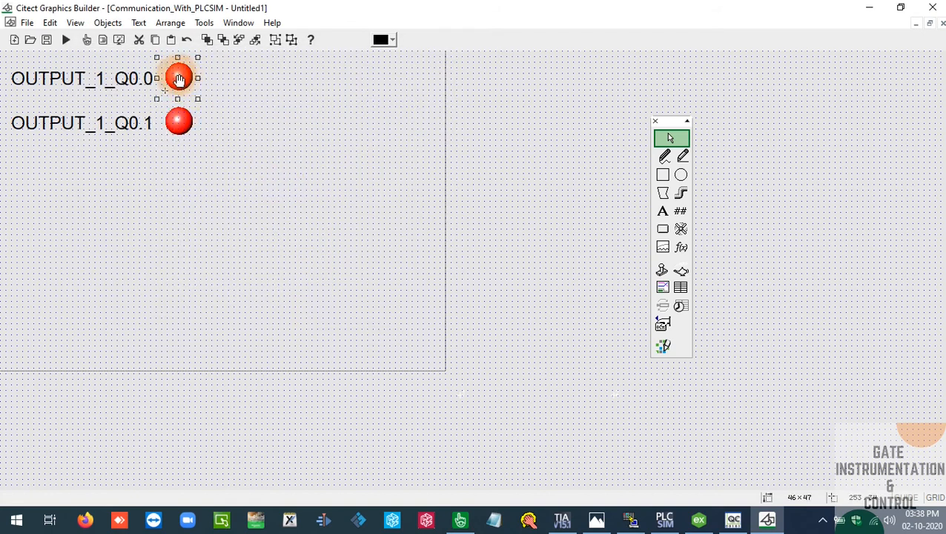
pyautogui.click(204, 154)
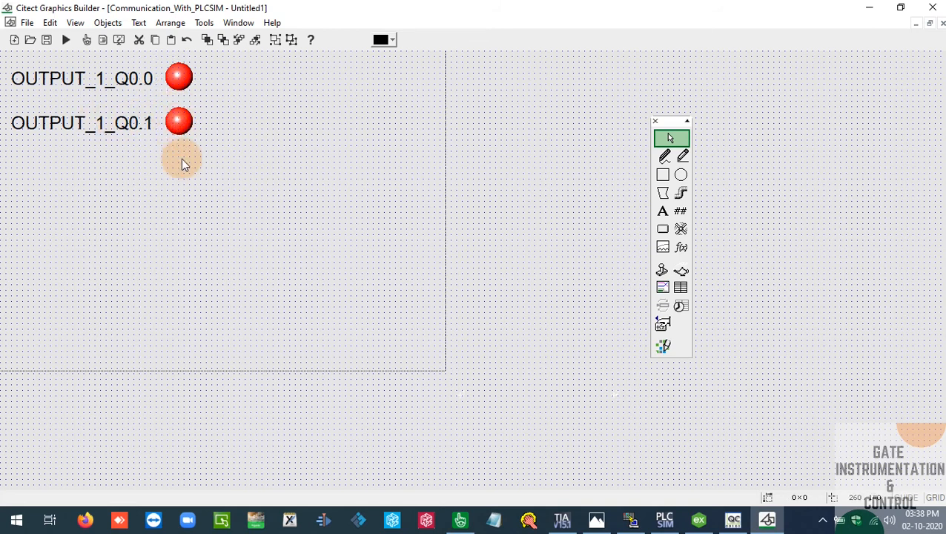
# Copy the OUTPUT_1_Q0.1 label below itself and change the copy's text to CURRENT_VALUE_OF_COUNTER
pyautogui.click(662, 212)
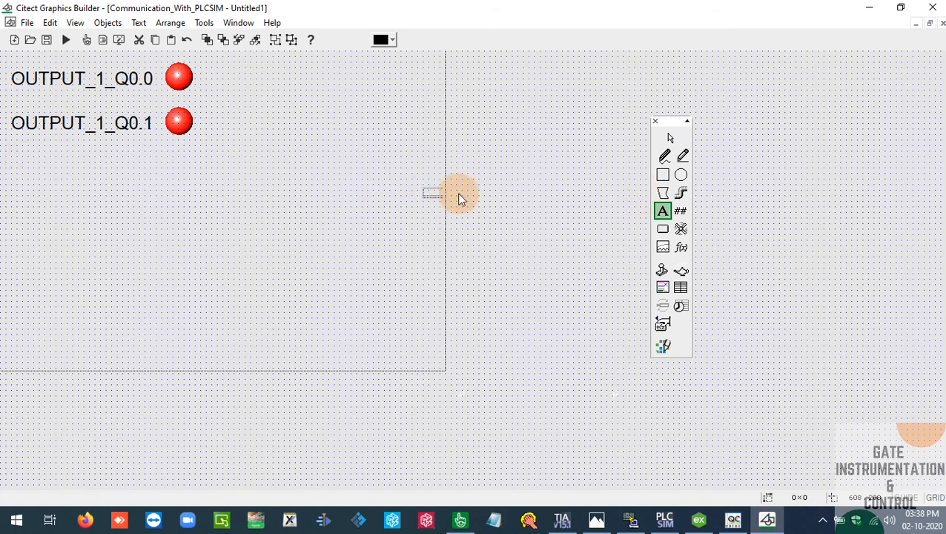
pyautogui.press('Escape')
pyautogui.moveTo(92, 123); pyautogui.dragTo(101, 164)
pyautogui.doubleClick(101, 163)
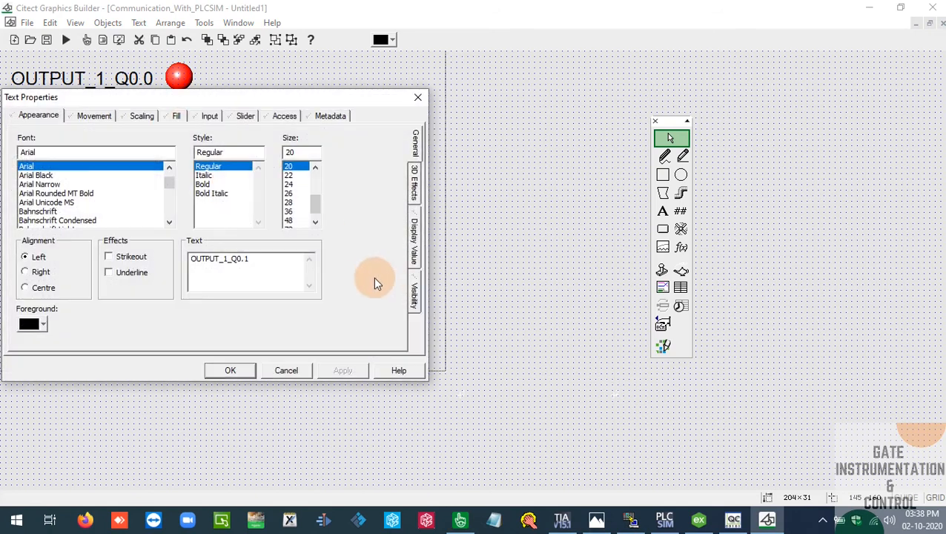
pyautogui.doubleClick(254, 261)
pyautogui.write('CURRENT_VALUE_OF_COUNTER')
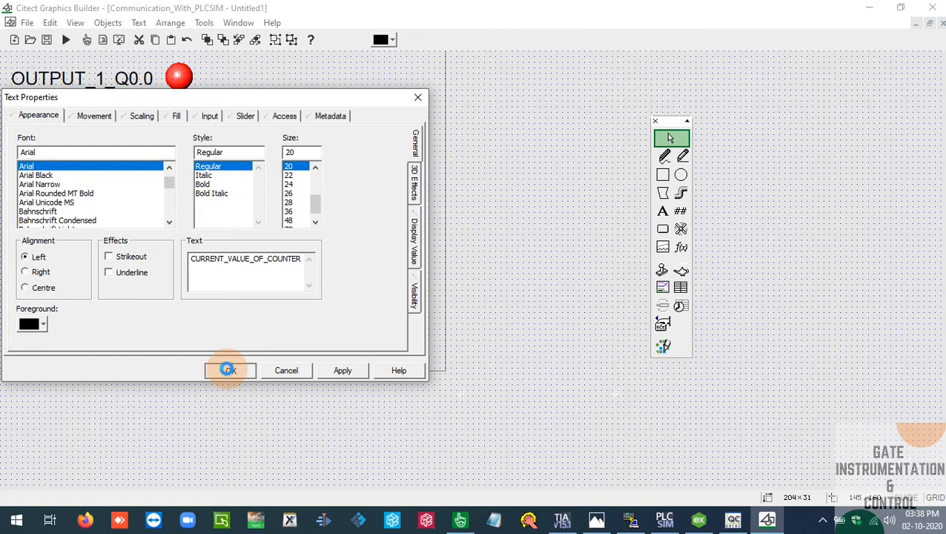
pyautogui.click(224, 370)
pyautogui.click(225, 248)
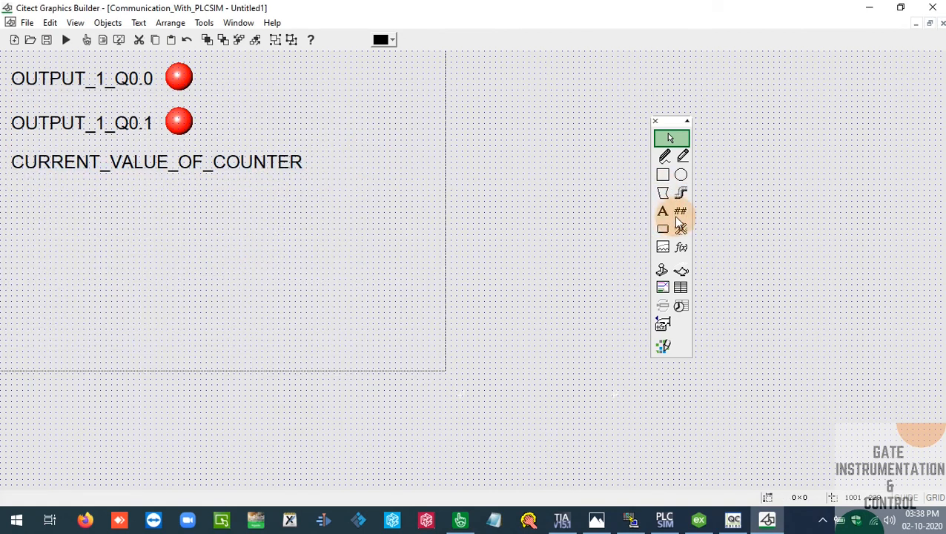
# Place a numeric display to the right of the counter label, with Counter_Current_Value copied from Citect Studio's variable tags as its numeric expression
pyautogui.click(680, 211)
pyautogui.click(363, 167)
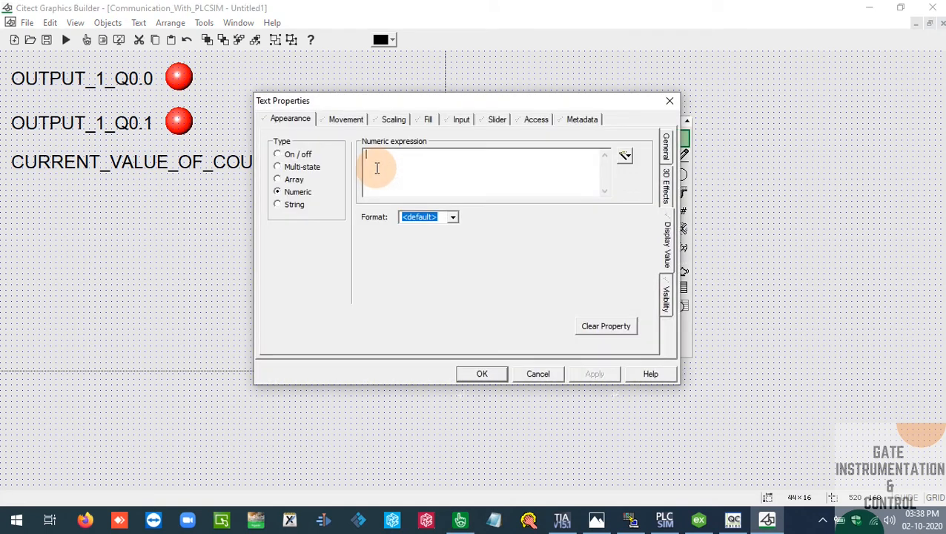
pyautogui.click(459, 519)
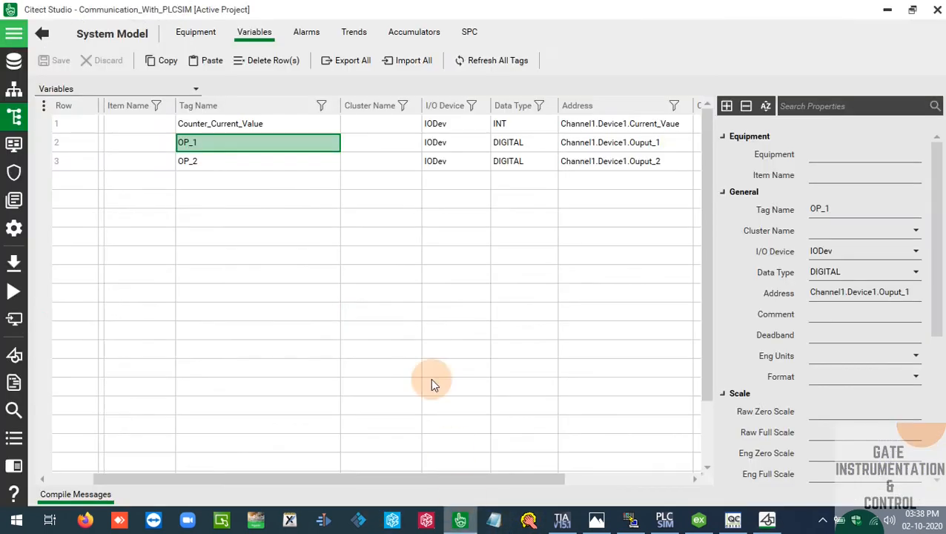
pyautogui.click(256, 126)
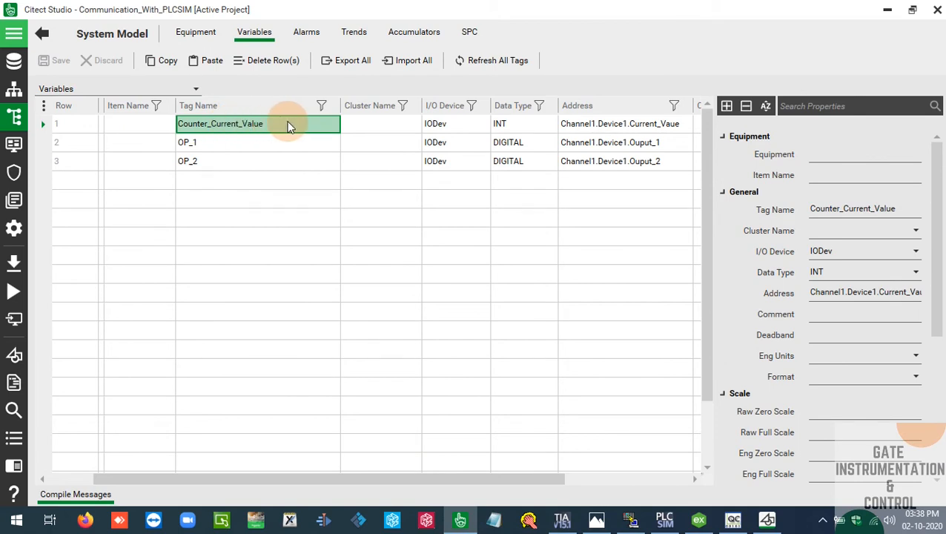
pyautogui.hotkey('alt', 'Tab')
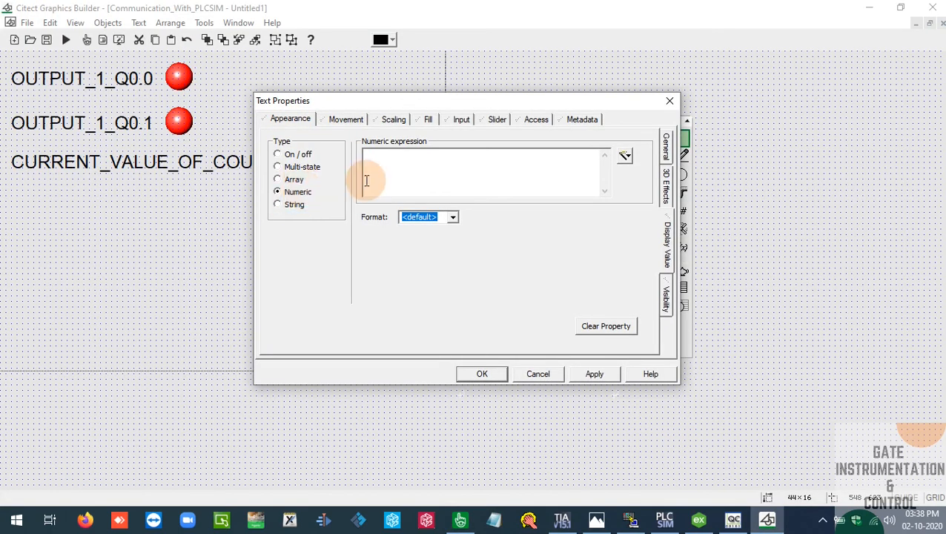
pyautogui.click(366, 180)
pyautogui.write('Counter_Current_Value')
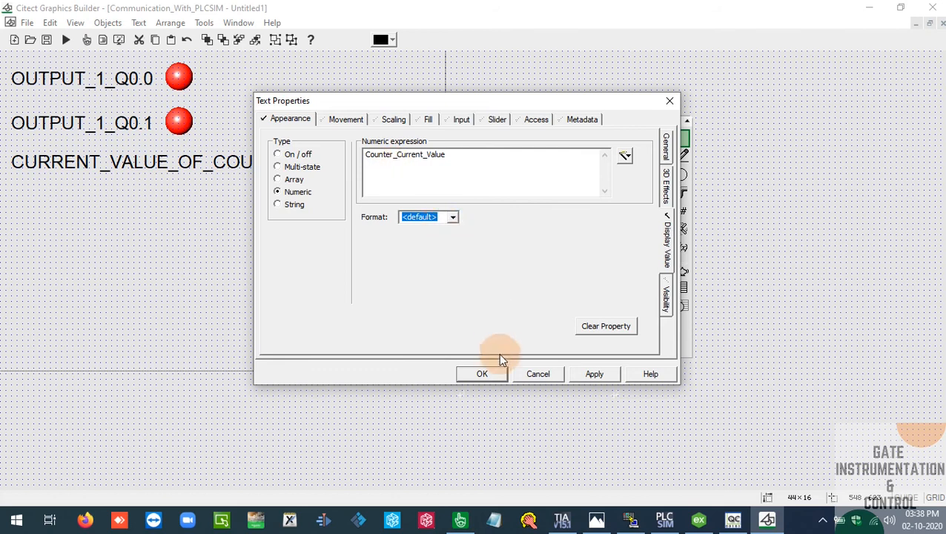
pyautogui.click(481, 373)
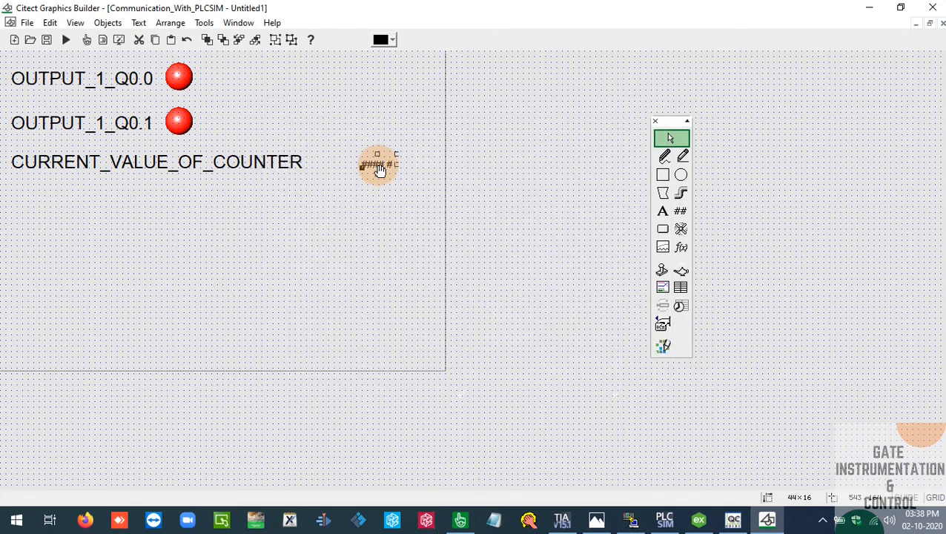
# Set the numeric display's font size to 20 and move it close to the end of the counter label
pyautogui.doubleClick(379, 167)
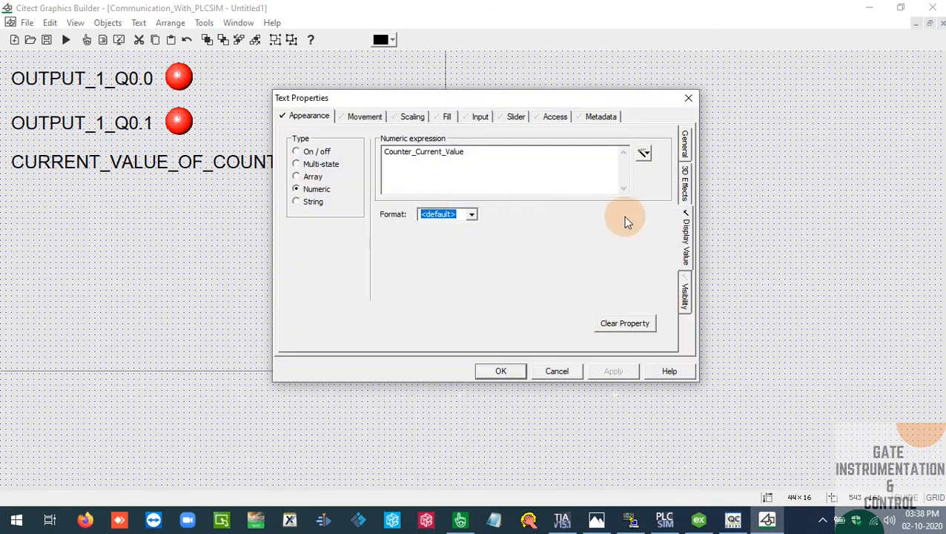
pyautogui.click(686, 142)
pyautogui.click(562, 213)
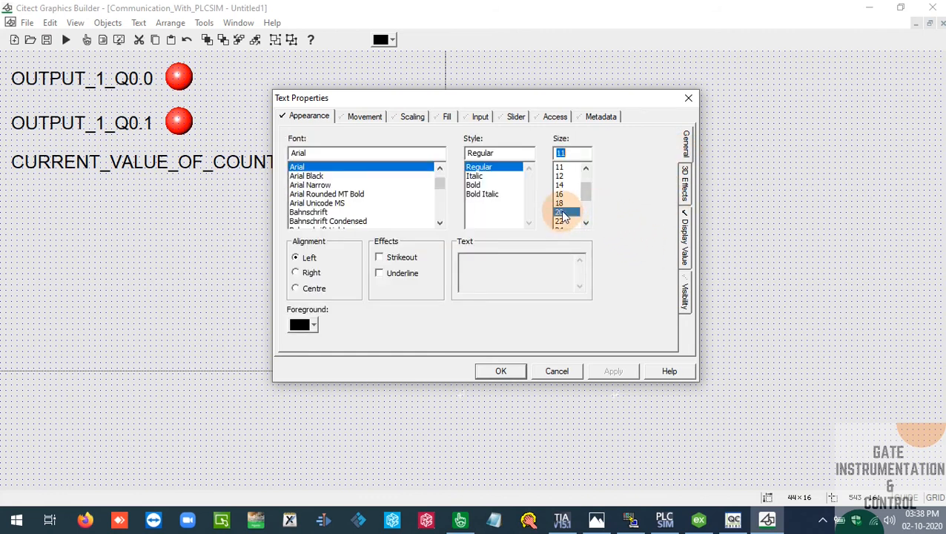
pyautogui.click(500, 371)
pyautogui.moveTo(365, 162); pyautogui.dragTo(321, 162)
pyautogui.click(535, 322)
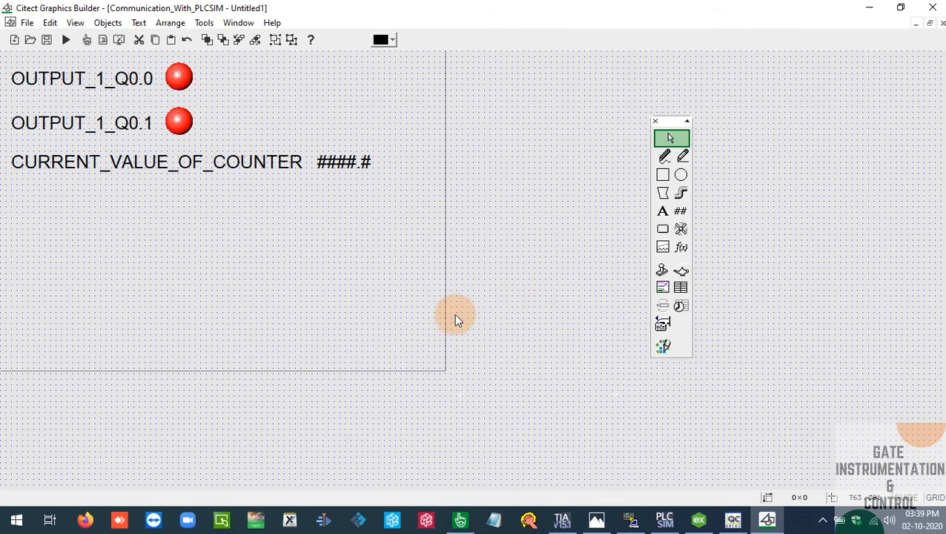
# Save the page as PAGE_1 in the Communication_With_PLCSIM project
pyautogui.click(27, 22)
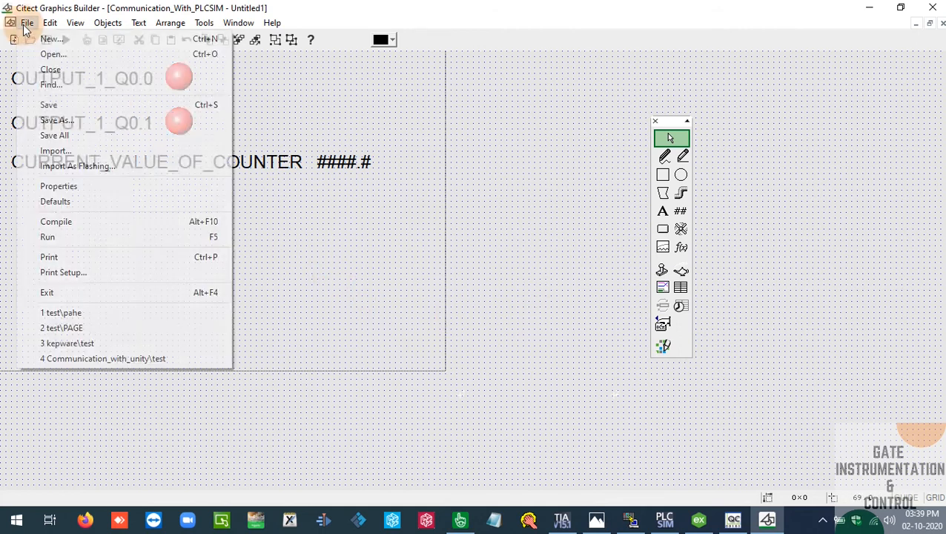
pyautogui.click(3, 56)
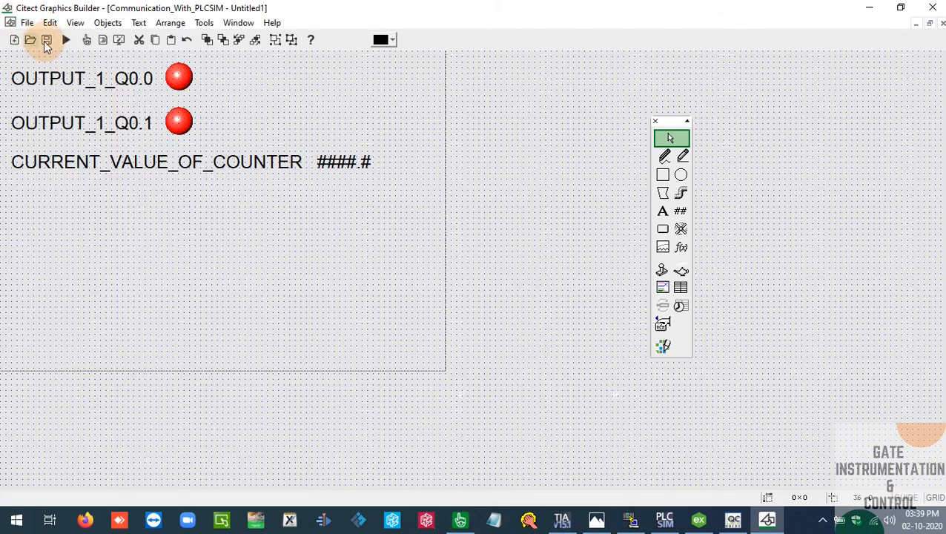
pyautogui.click(47, 42)
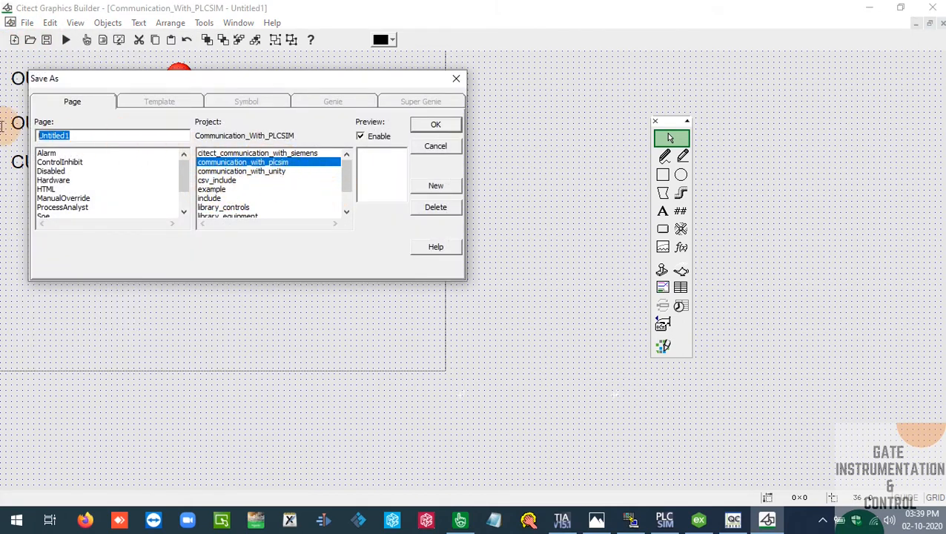
pyautogui.write('PAGE_1')
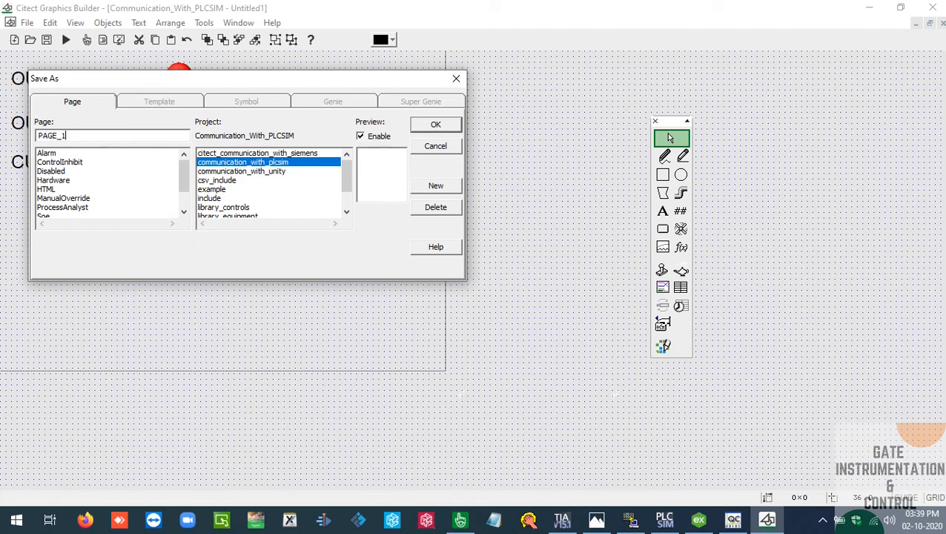
pyautogui.press('Return')
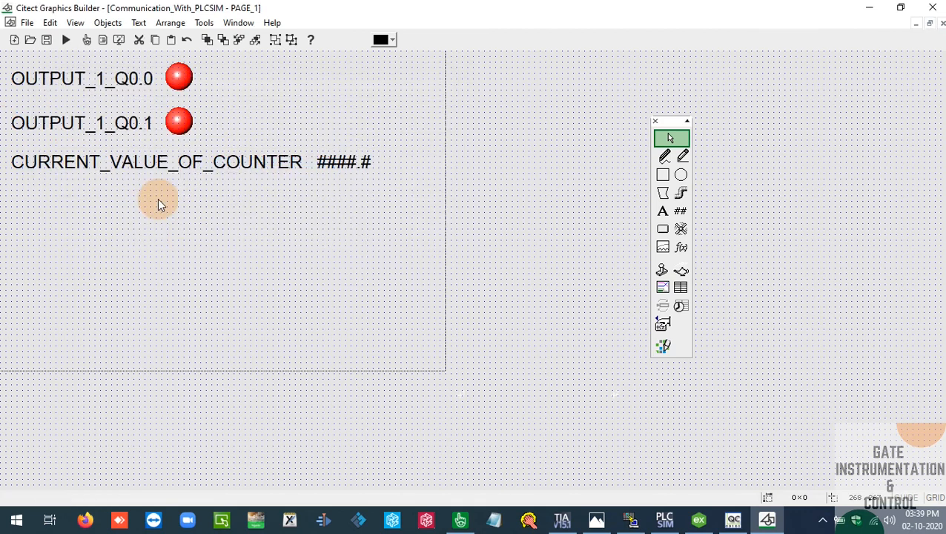
# Compile the project, dismiss the compile messages and switch to the M2.png communication diagram in Photos
pyautogui.click(26, 22)
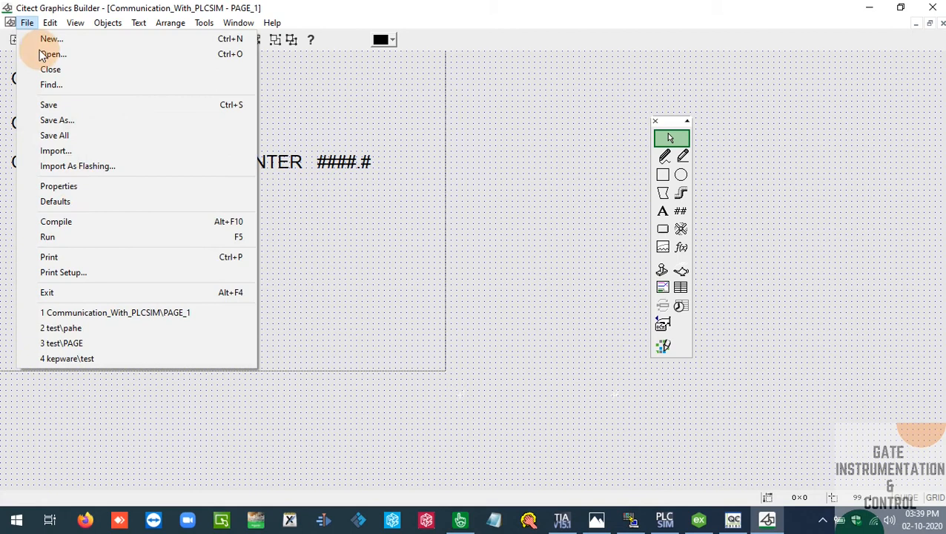
pyautogui.click(78, 223)
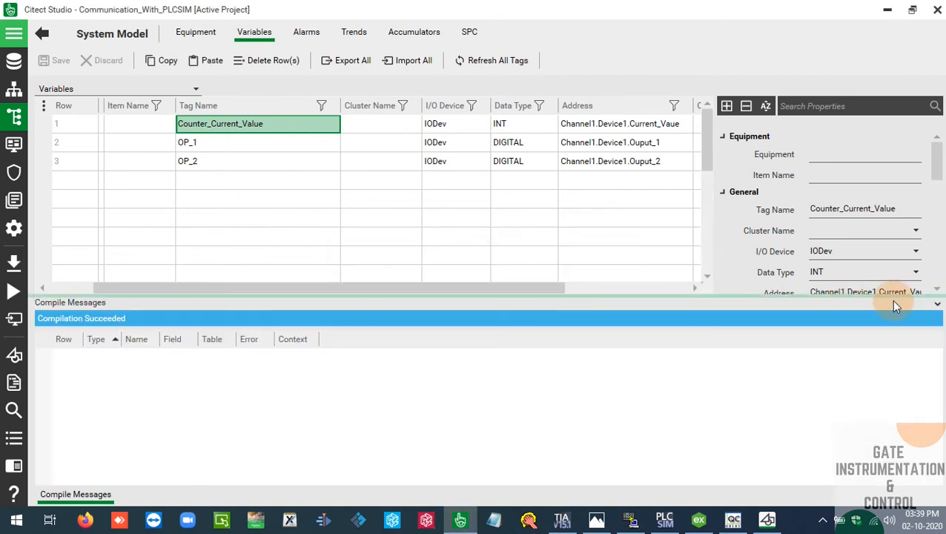
pyautogui.click(936, 303)
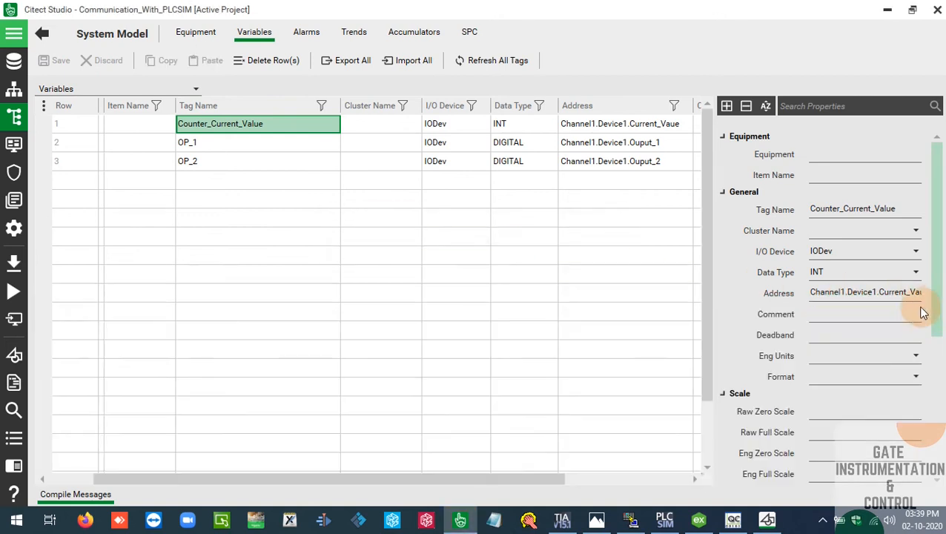
pyautogui.click(601, 520)
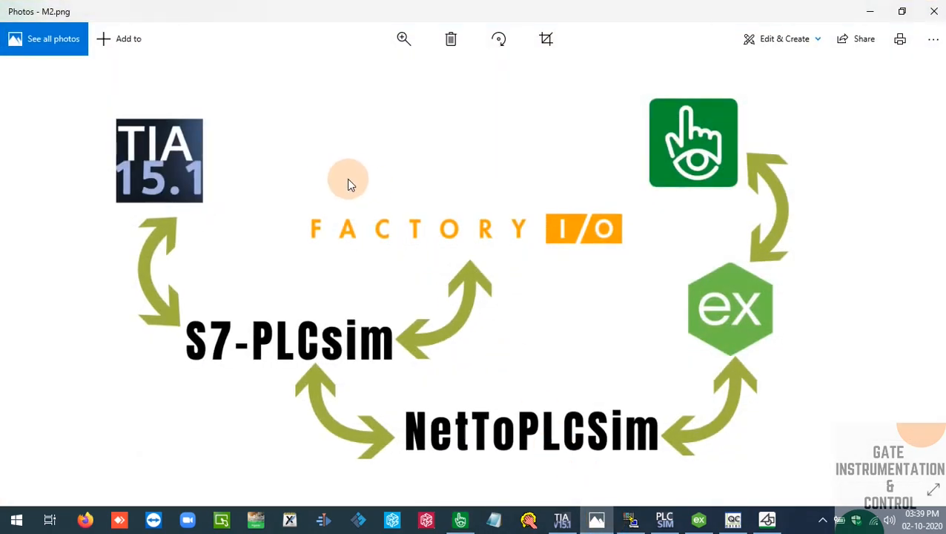
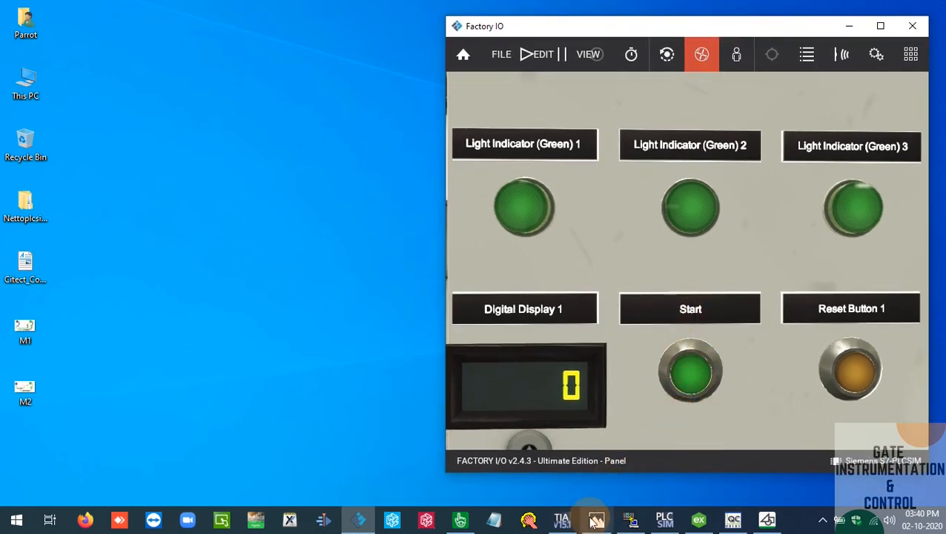
# Check the UP_COUNTER block in Network 2 of Main [OB1] in TIA Portal and the indicator panel in Factory IO
pyautogui.click(561, 519)
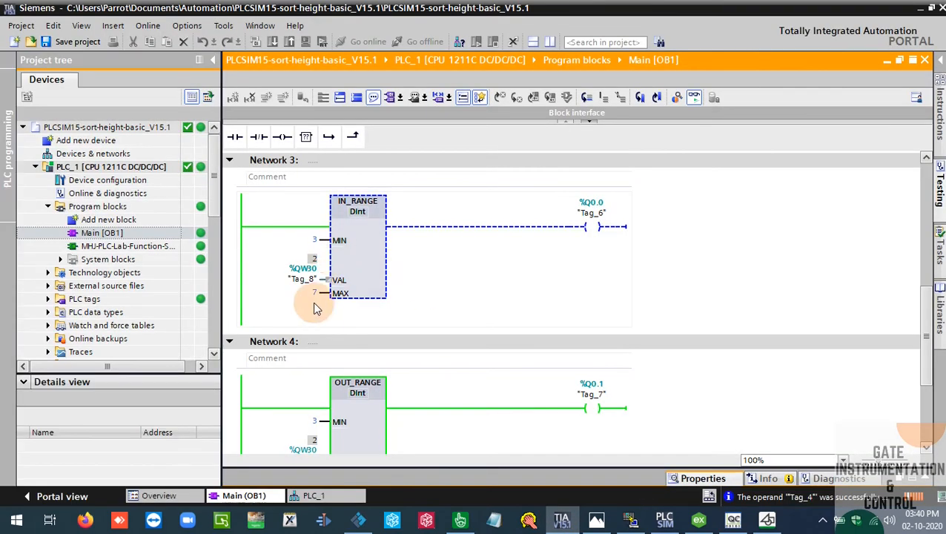
pyautogui.moveTo(928, 334); pyautogui.dragTo(924, 243)
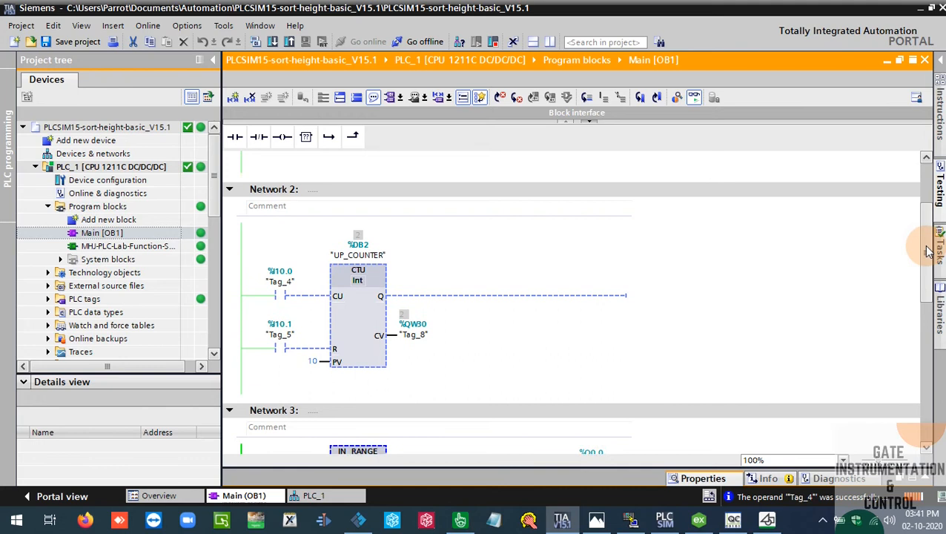
pyautogui.click(279, 286)
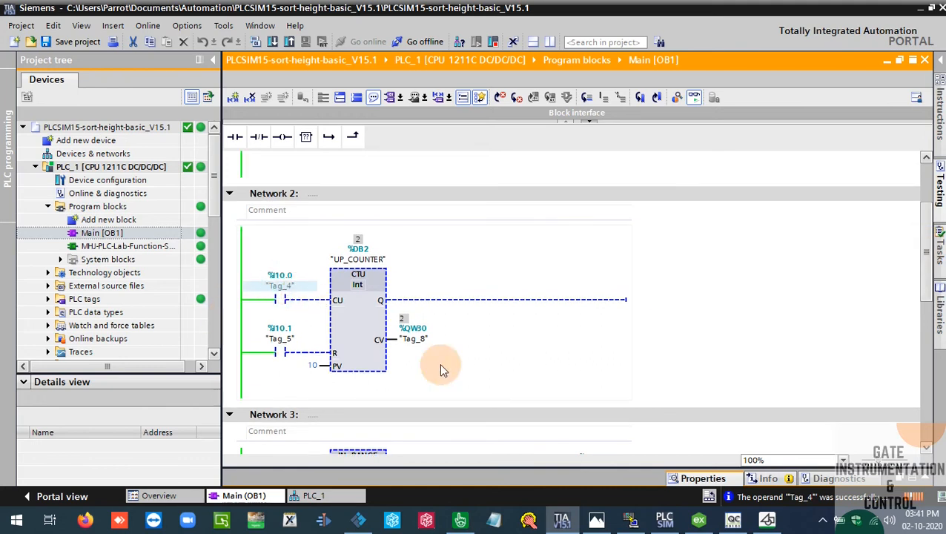
pyautogui.click(597, 521)
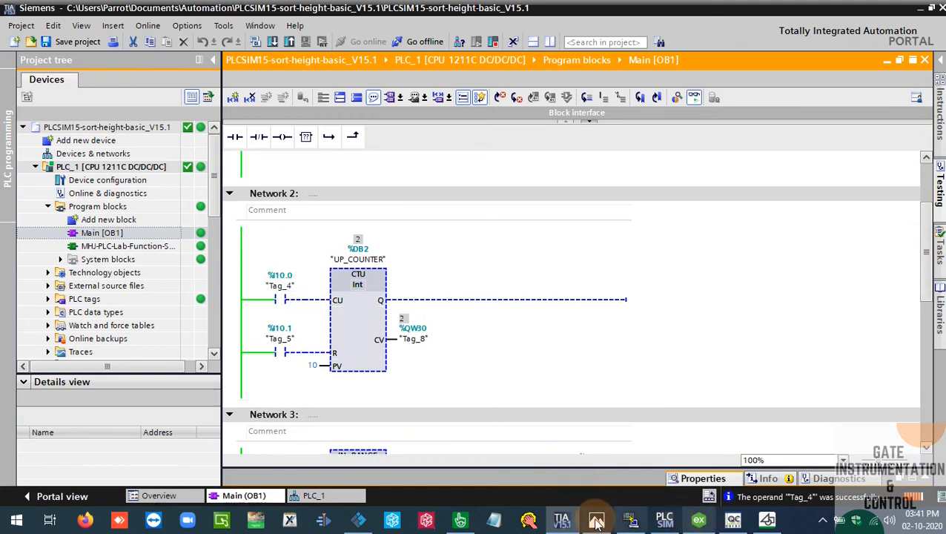
pyautogui.click(358, 520)
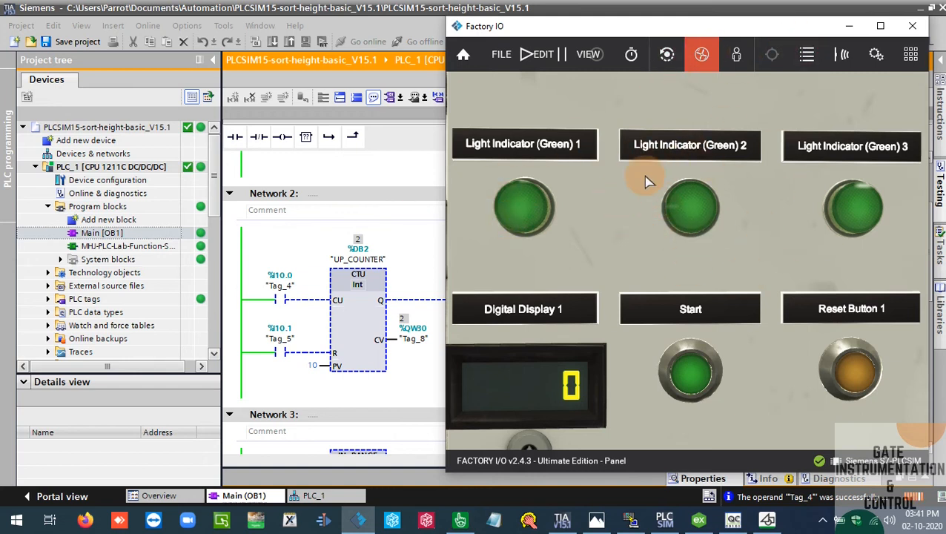
pyautogui.click(847, 27)
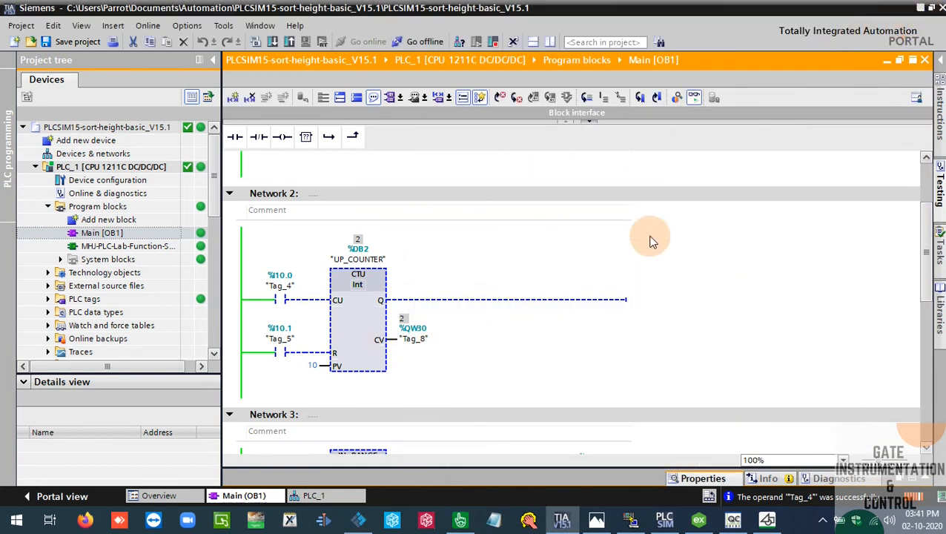
# Switch to Citect Graphics Builder, run the project in Demo Mode and move the PAGE_1 runtime window slightly lower
pyautogui.click(766, 519)
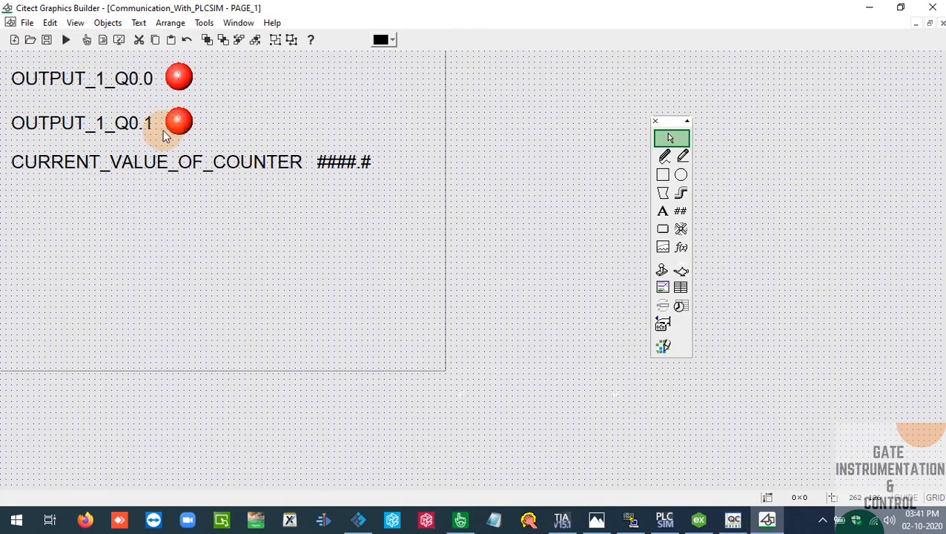
pyautogui.click(65, 41)
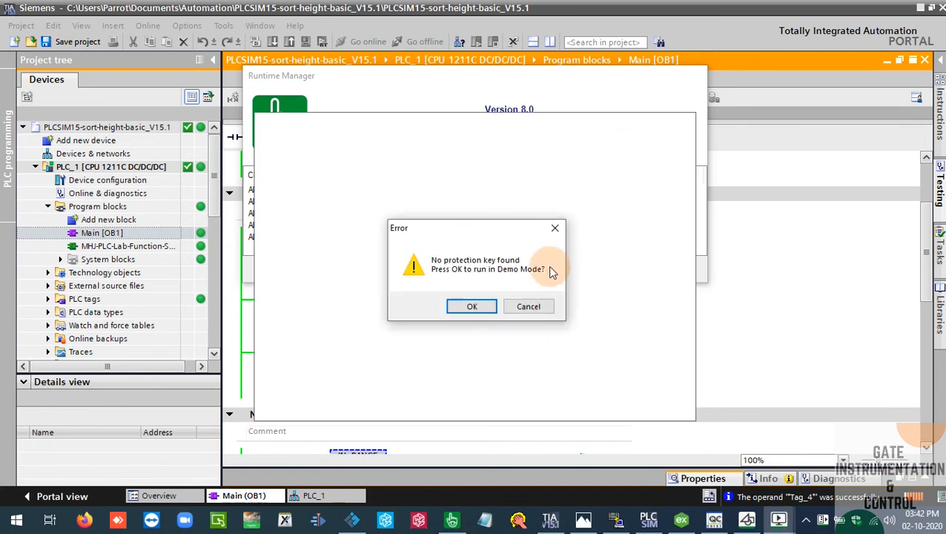
pyautogui.click(490, 309)
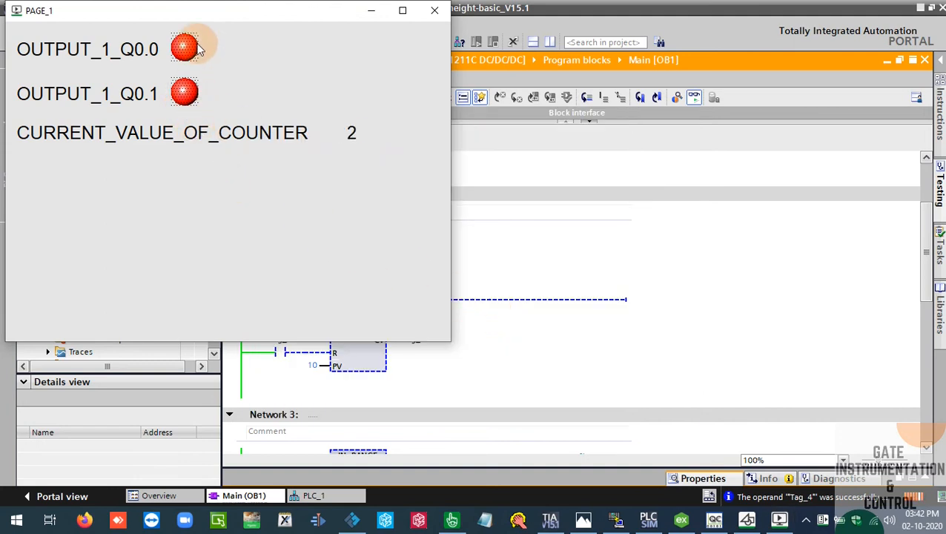
pyautogui.moveTo(217, 12); pyautogui.dragTo(227, 59)
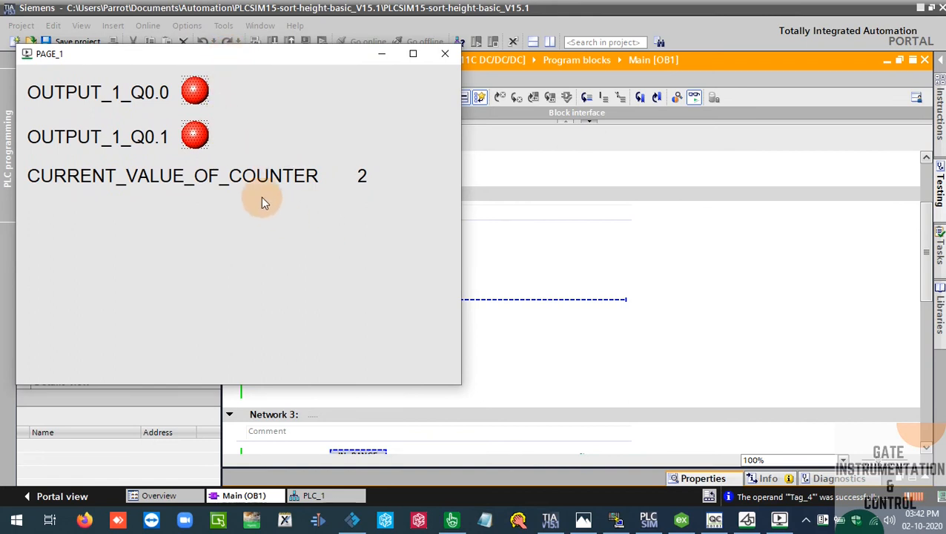
pyautogui.moveTo(791, 522)
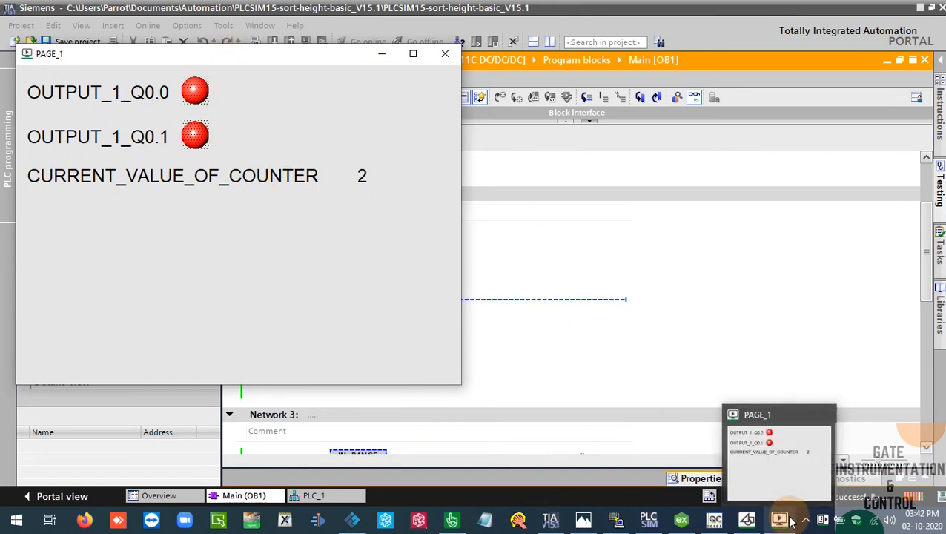
# In Citect Graphics Builder, change the OUTPUT_1_Q0.0 indicator's ON symbol condition to "OP_1 = 1;"
pyautogui.click(747, 519)
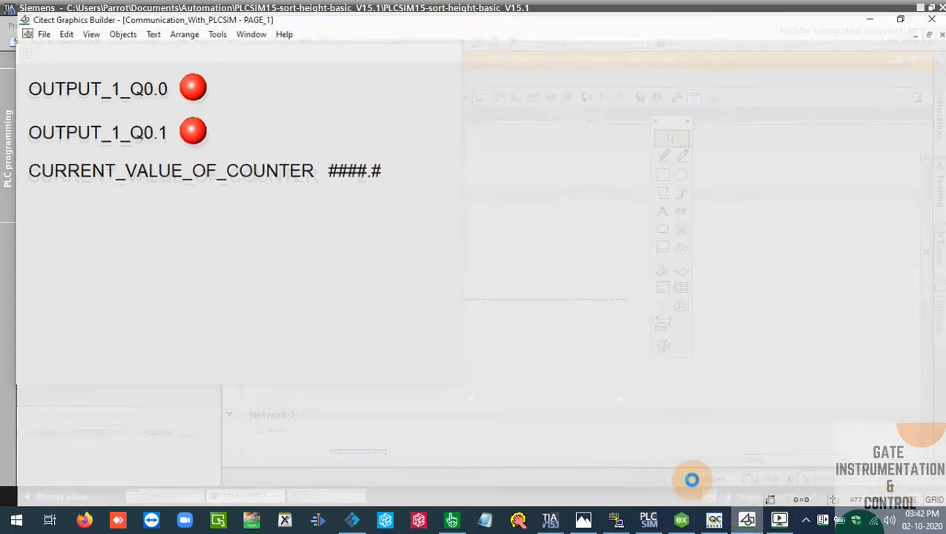
pyautogui.click(182, 79)
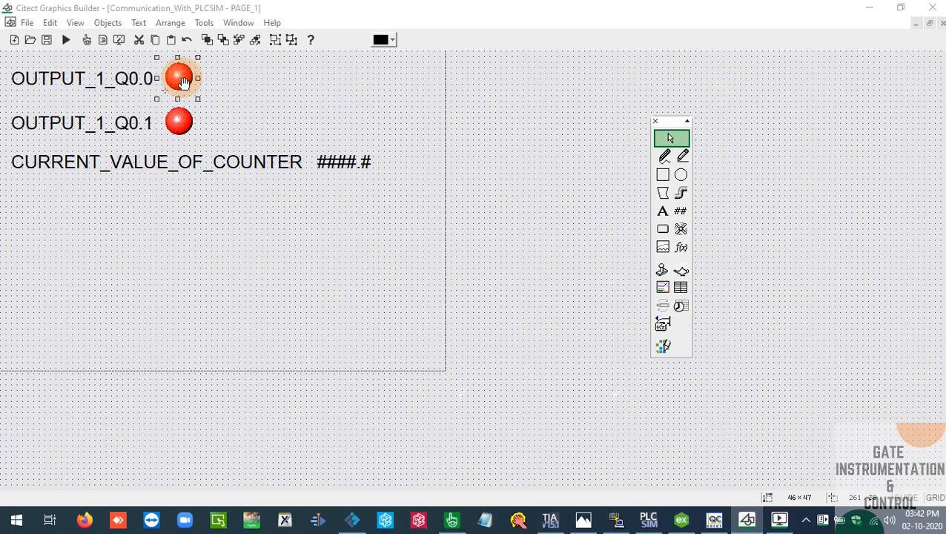
pyautogui.doubleClick(182, 79)
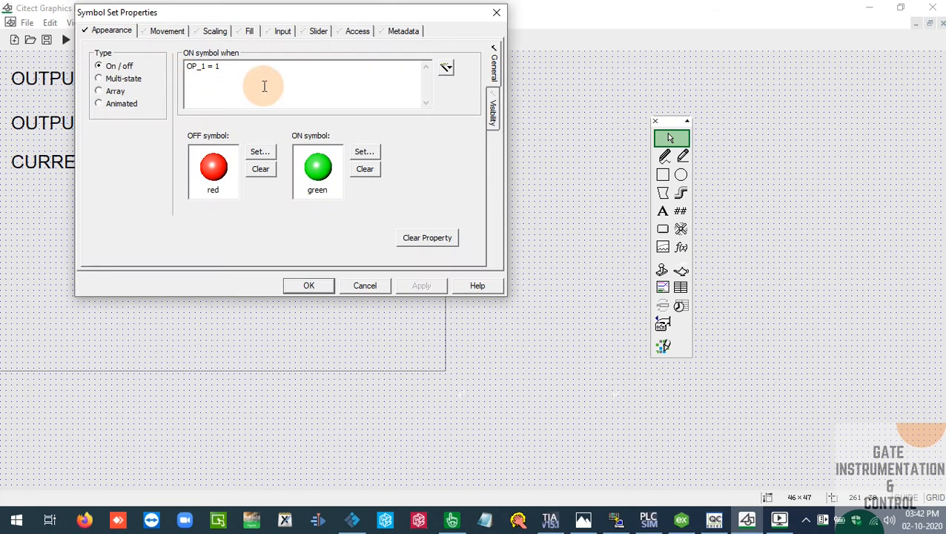
pyautogui.click(267, 69)
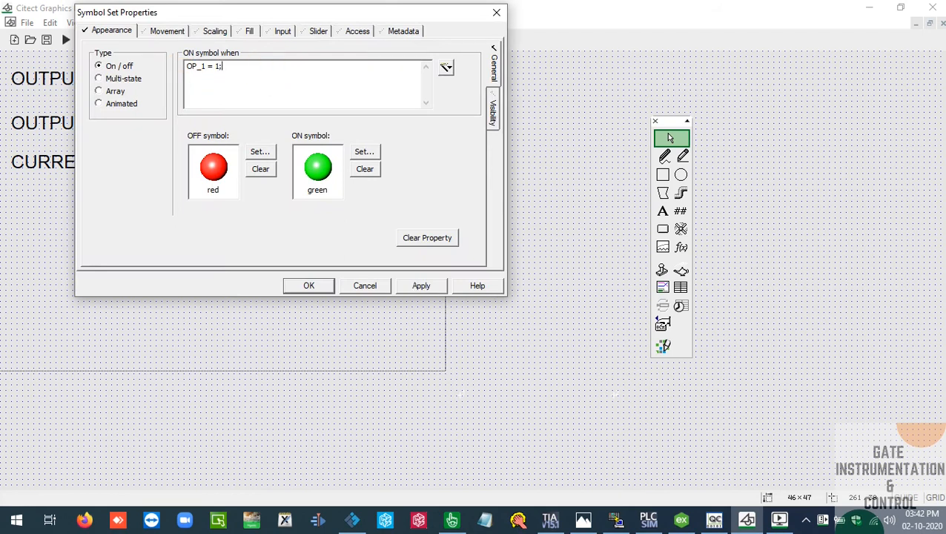
pyautogui.click(308, 285)
# Change the OUTPUT_1_Q0.1 indicator's ON symbol condition to "OP_2 = 1;"
pyautogui.click(178, 125)
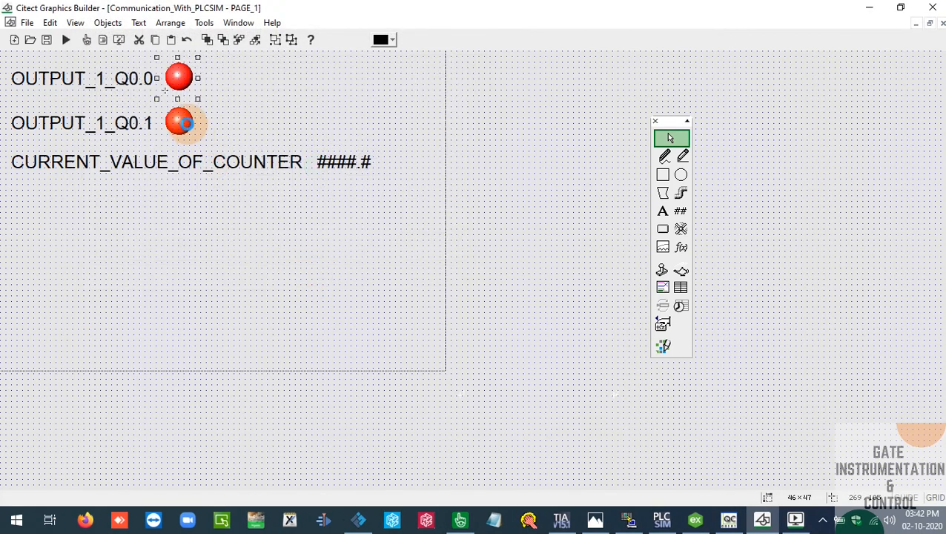
pyautogui.doubleClick(178, 126)
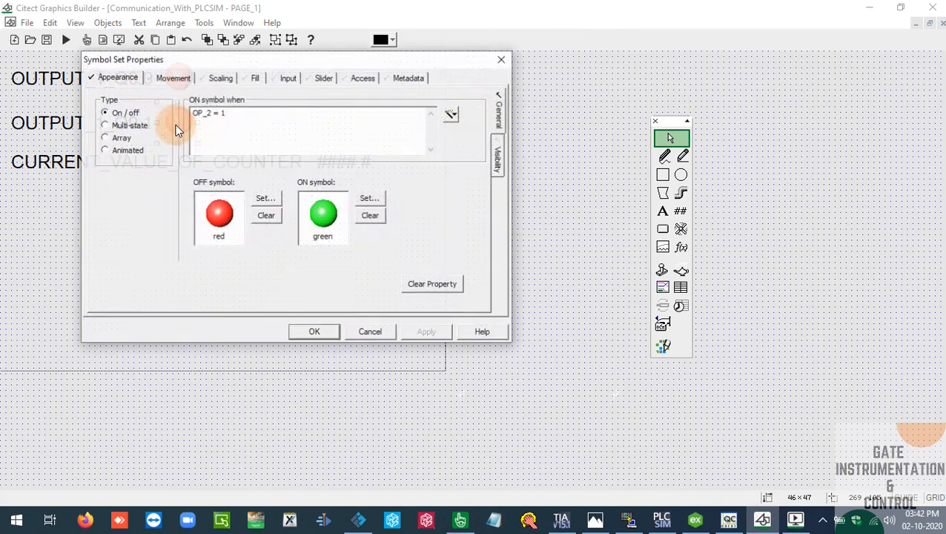
pyautogui.click(242, 161)
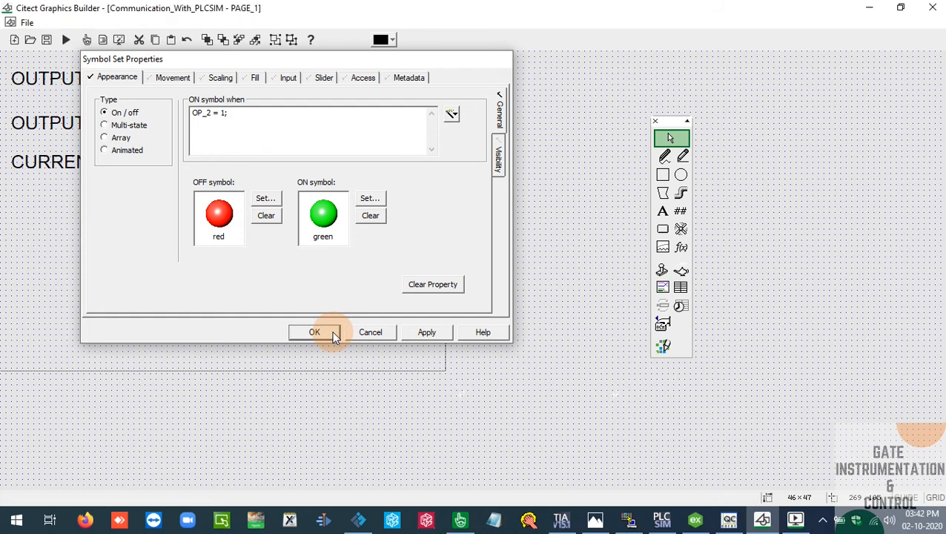
pyautogui.click(315, 332)
# Return to the running PAGE_1 window and shut down the Citect runtime, confirming the closure
pyautogui.click(795, 519)
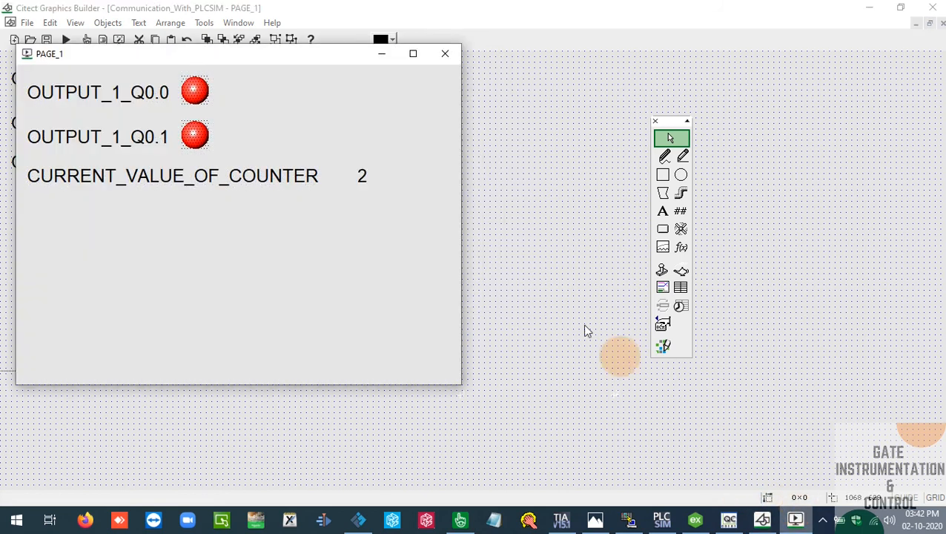
pyautogui.click(445, 54)
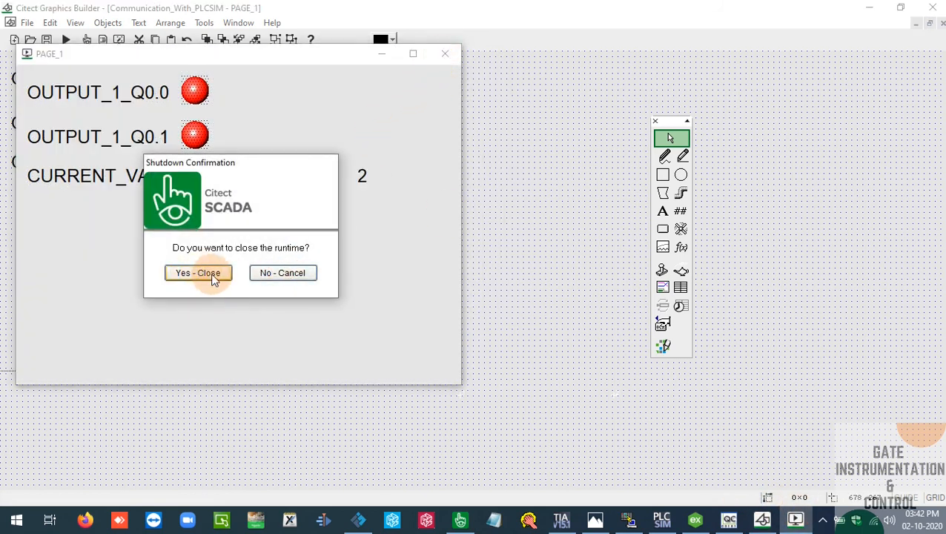
pyautogui.click(212, 274)
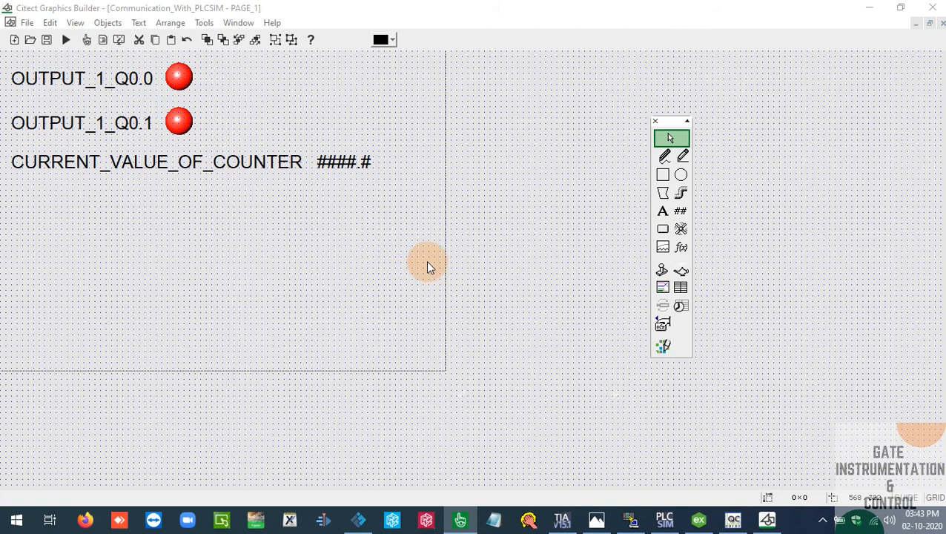
# Switch to Citect Studio and examine the compile errors, widening the Context column to read the offending expressions
pyautogui.click(869, 8)
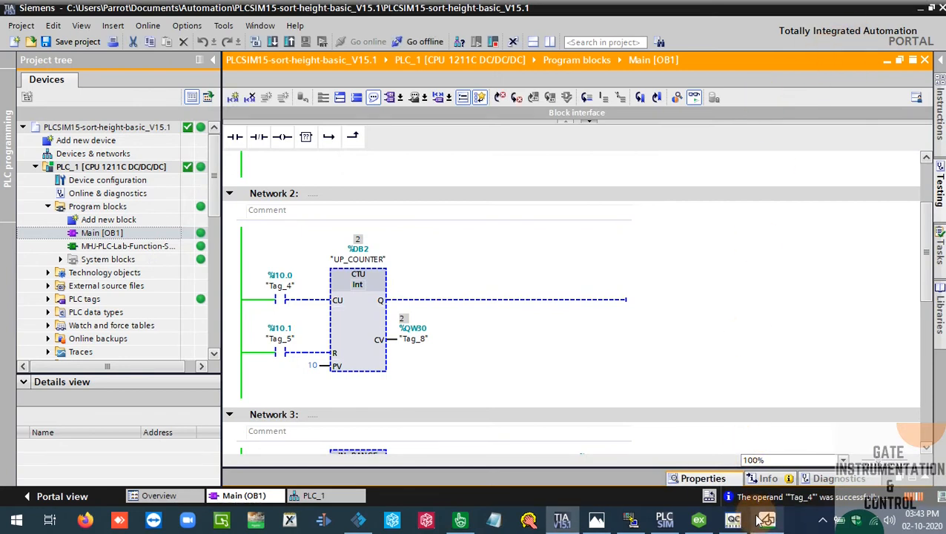
pyautogui.click(925, 13)
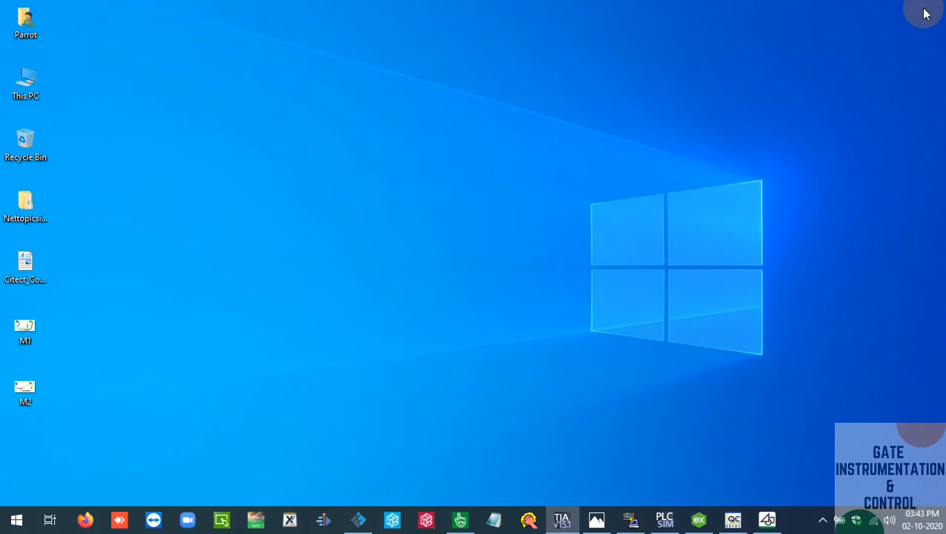
pyautogui.click(460, 520)
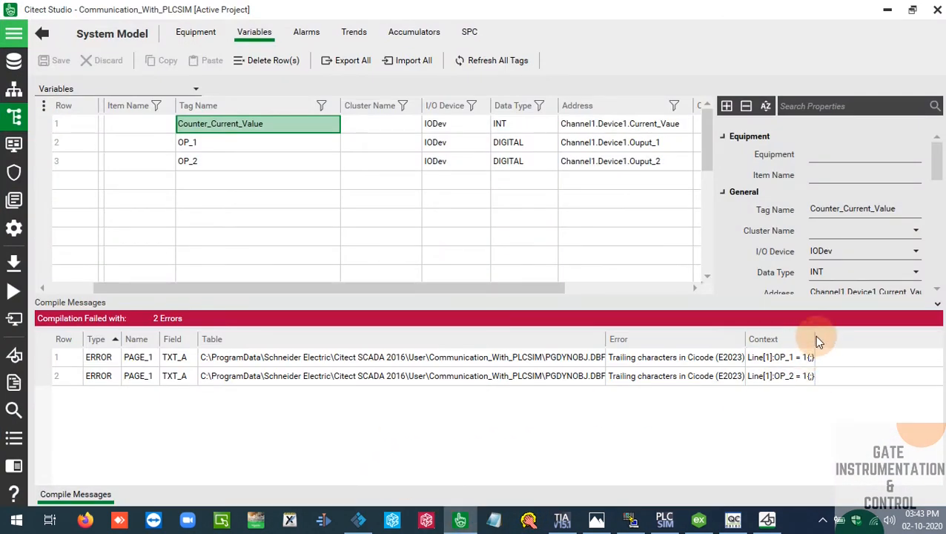
pyautogui.moveTo(816, 339); pyautogui.dragTo(883, 339)
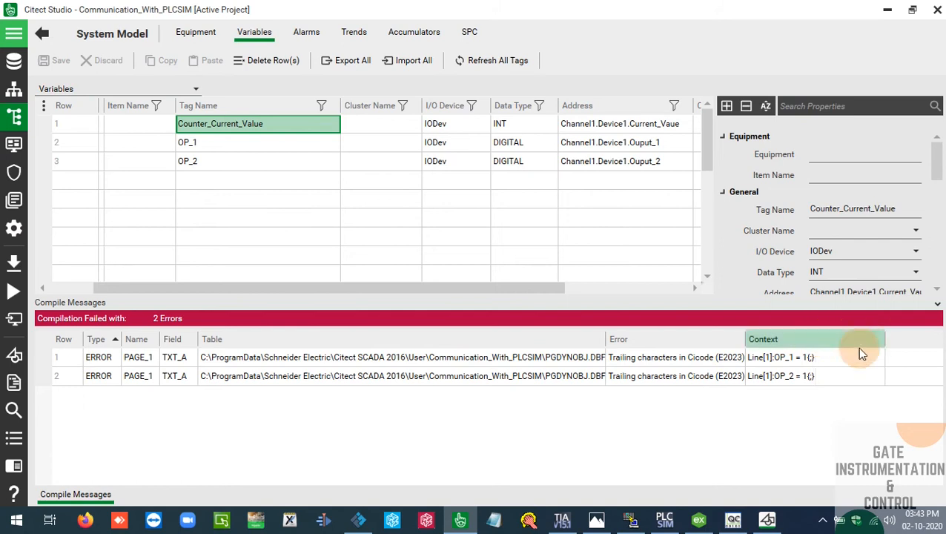
pyautogui.click(812, 359)
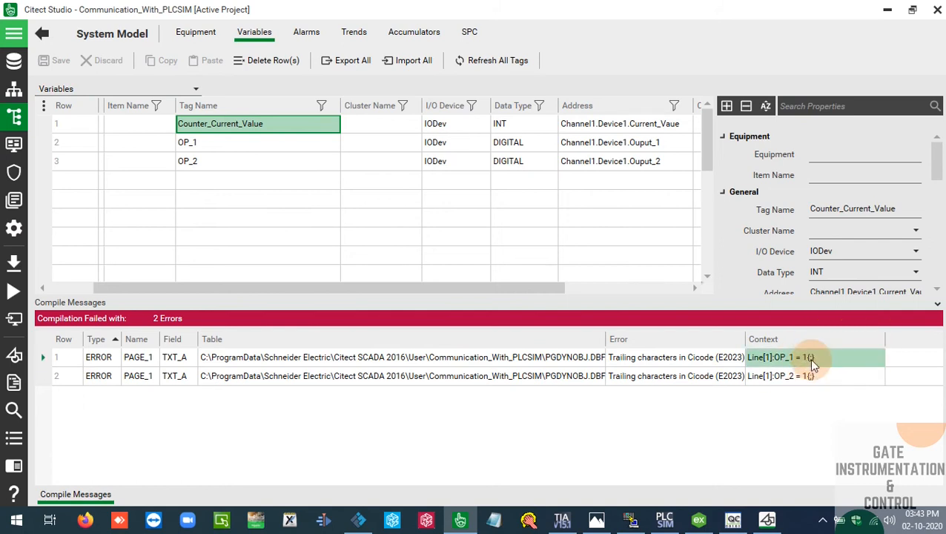
# Open the indicator symbol from the OP_1 compile error and set its ON symbol condition to "OP_1 = 1" without the semicolon
pyautogui.doubleClick(813, 363)
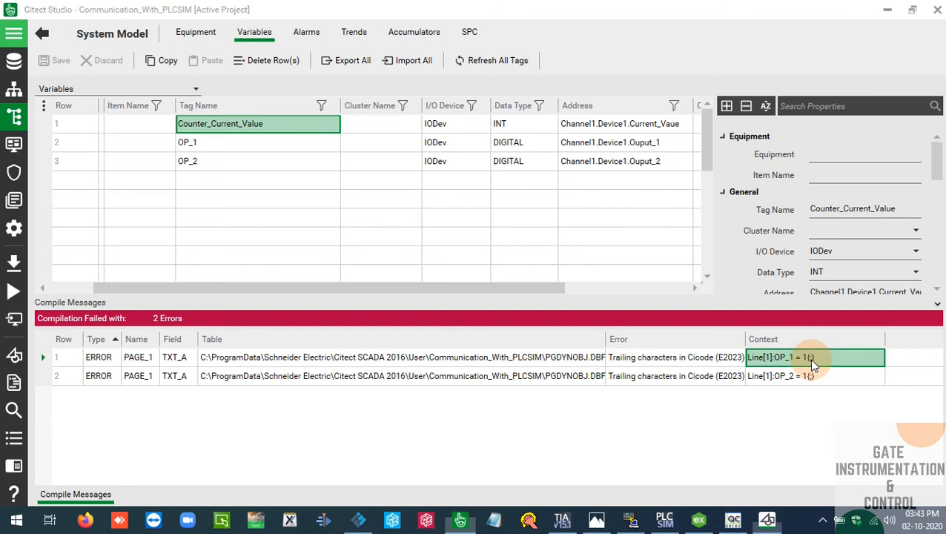
pyautogui.click(762, 522)
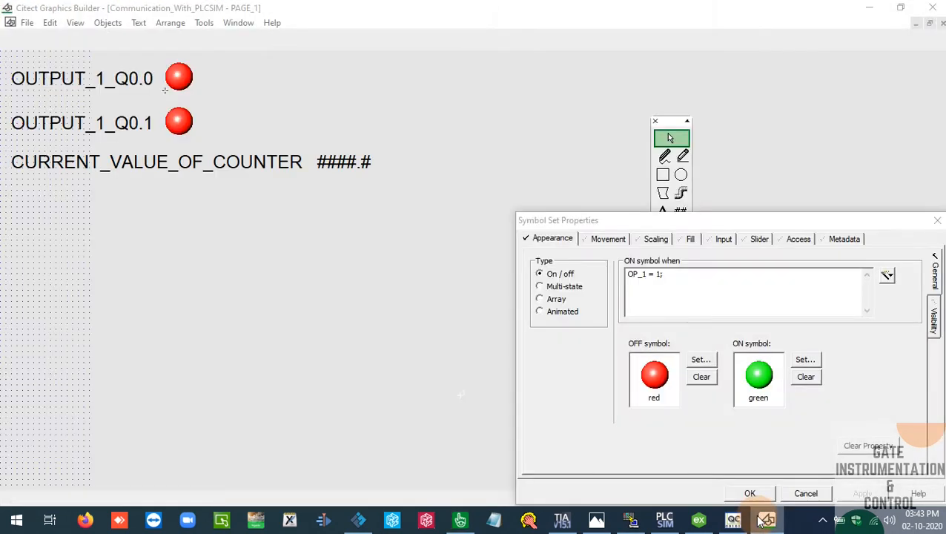
pyautogui.click(680, 287)
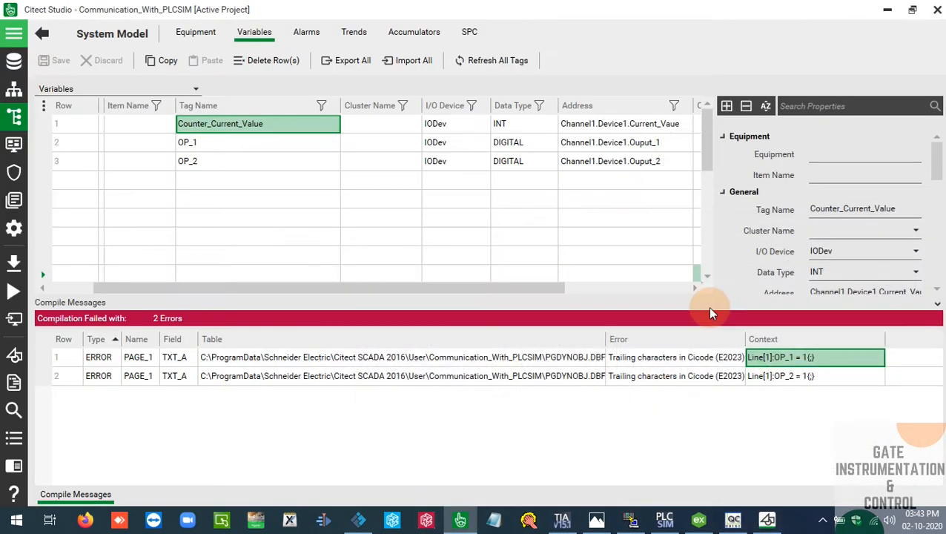
pyautogui.click(767, 513)
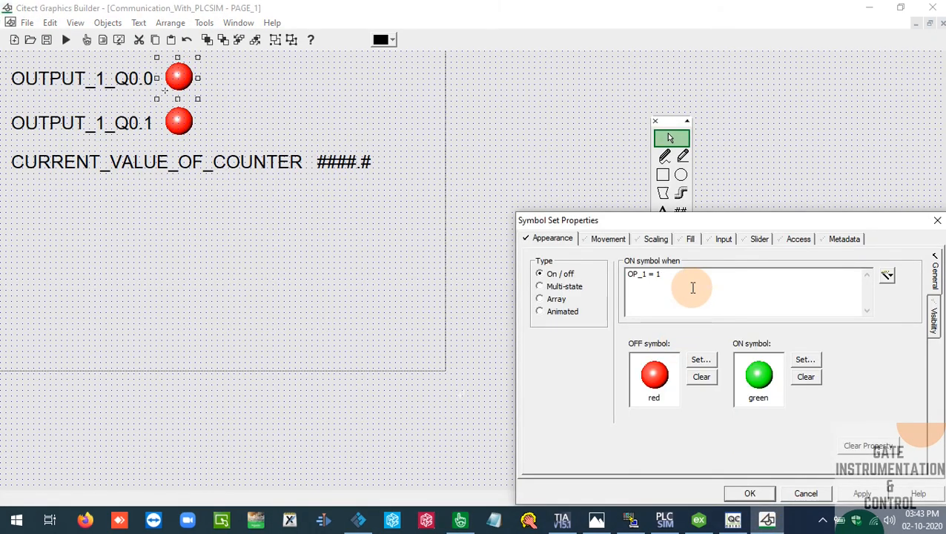
pyautogui.click(751, 493)
# Set the OUTPUT_1_Q0.1 indicator's ON symbol condition to "OP_2 = 1" without the semicolon
pyautogui.click(179, 121)
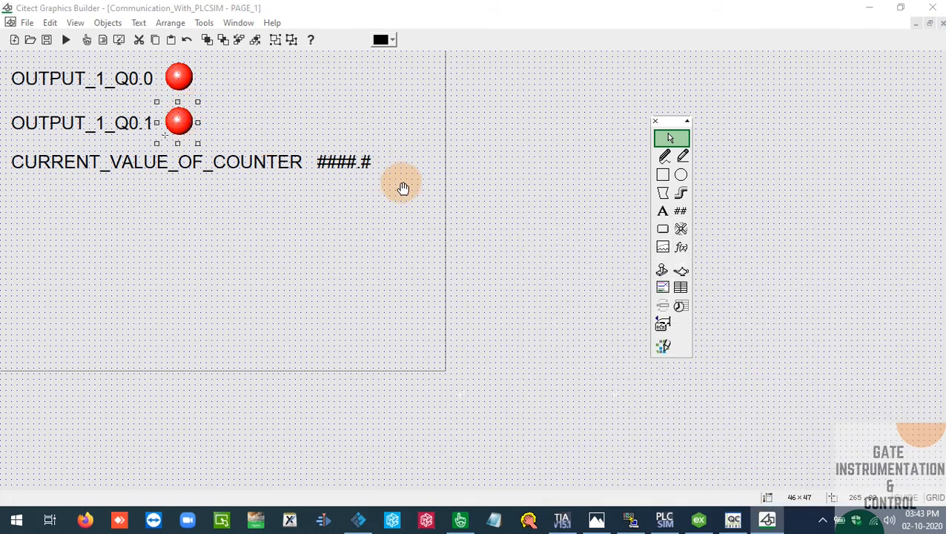
pyautogui.doubleClick(178, 121)
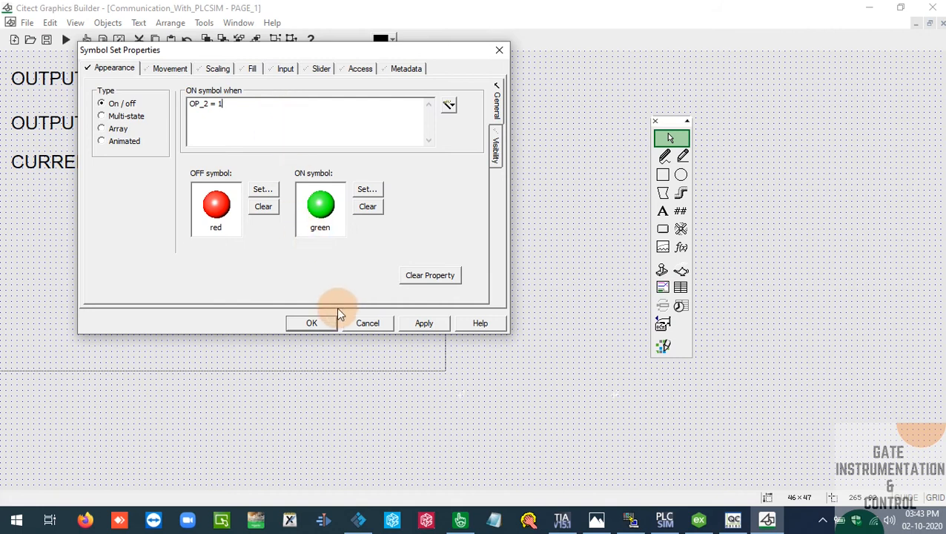
pyautogui.click(312, 323)
# Recheck the OUTPUT_1_Q0.0 indicator's ON symbol condition and save the graphics page
pyautogui.click(178, 78)
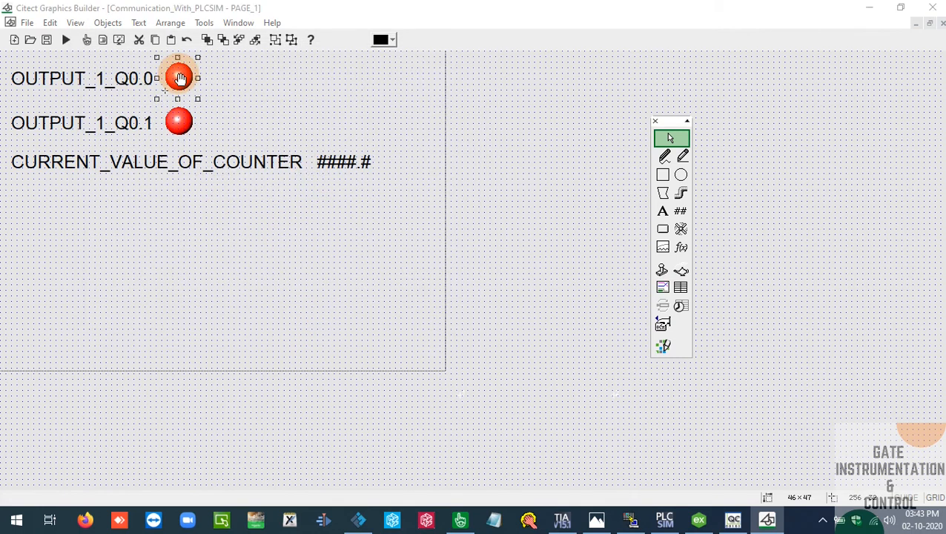
pyautogui.doubleClick(179, 78)
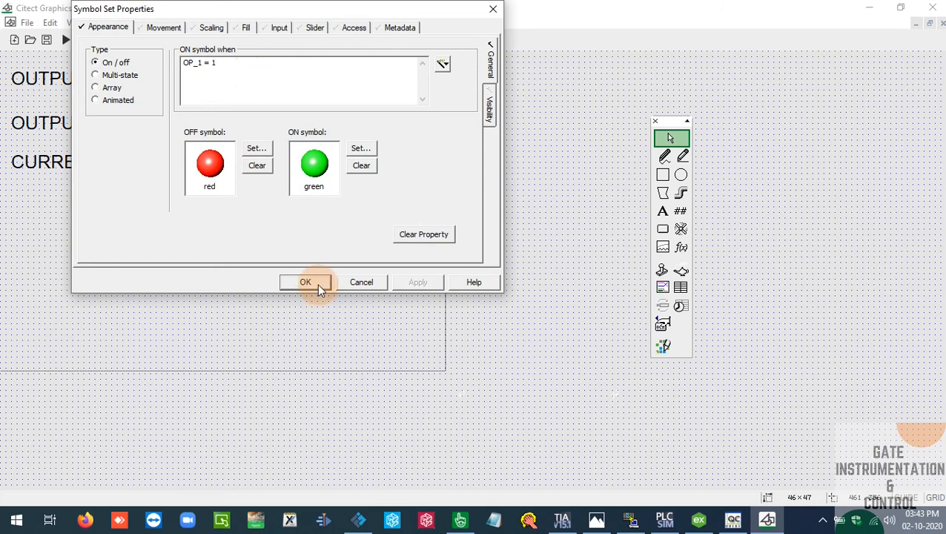
pyautogui.click(317, 284)
pyautogui.click(46, 39)
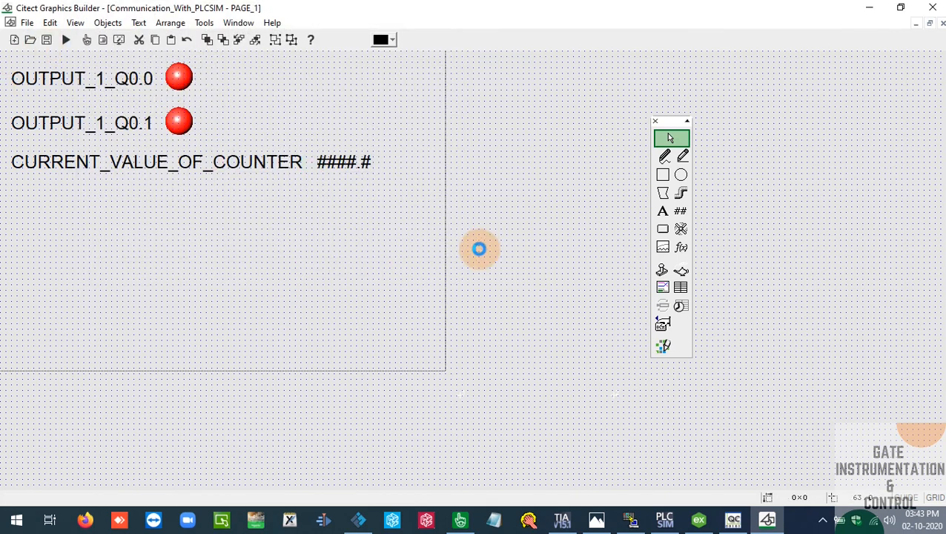
# Compare the addresses of the output tags in Citect Studio with the Channel1.Device1 item IDs in OPC Quick Client
pyautogui.click(732, 519)
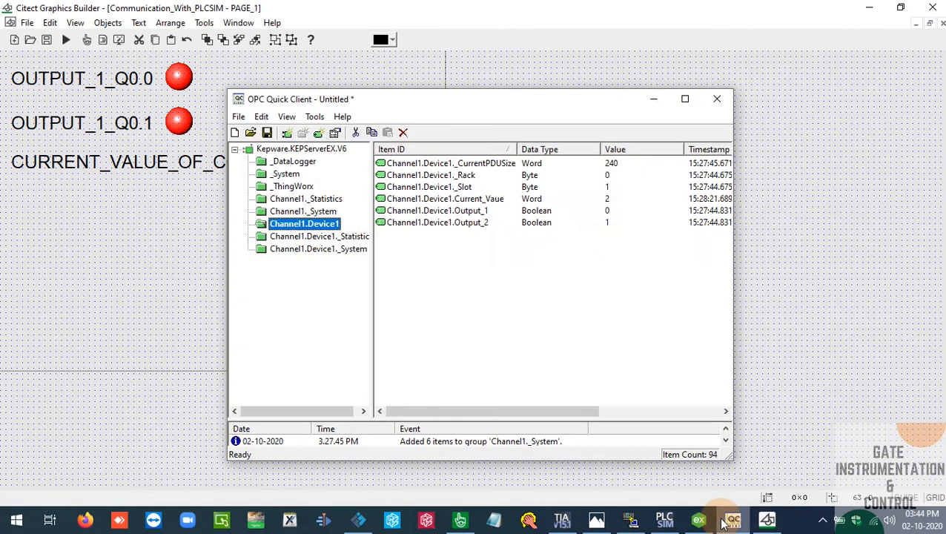
pyautogui.click(465, 522)
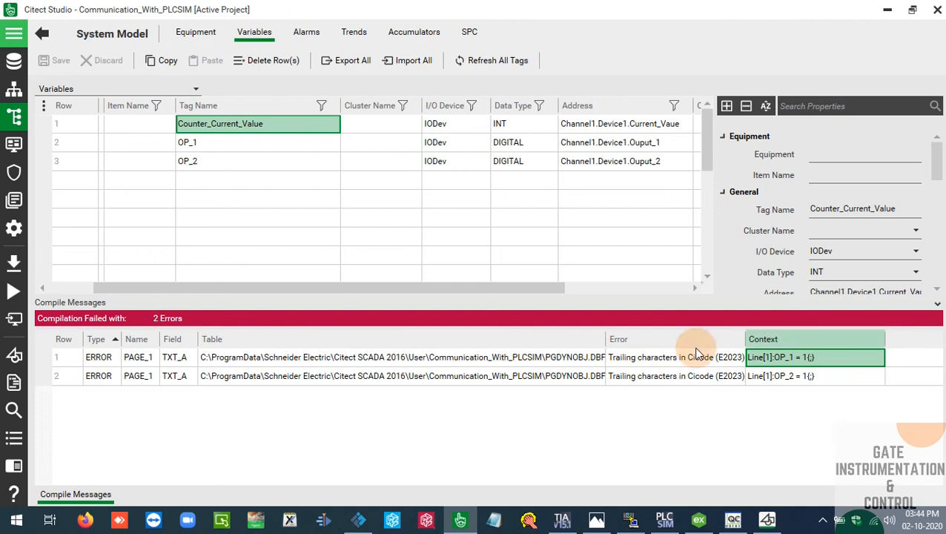
pyautogui.moveTo(522, 287); pyautogui.dragTo(594, 289)
pyautogui.click(474, 145)
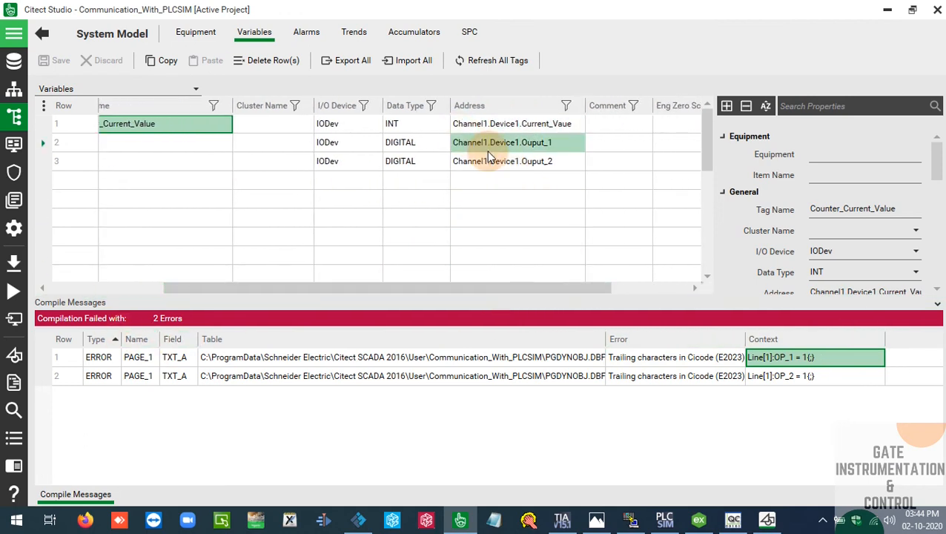
pyautogui.click(732, 519)
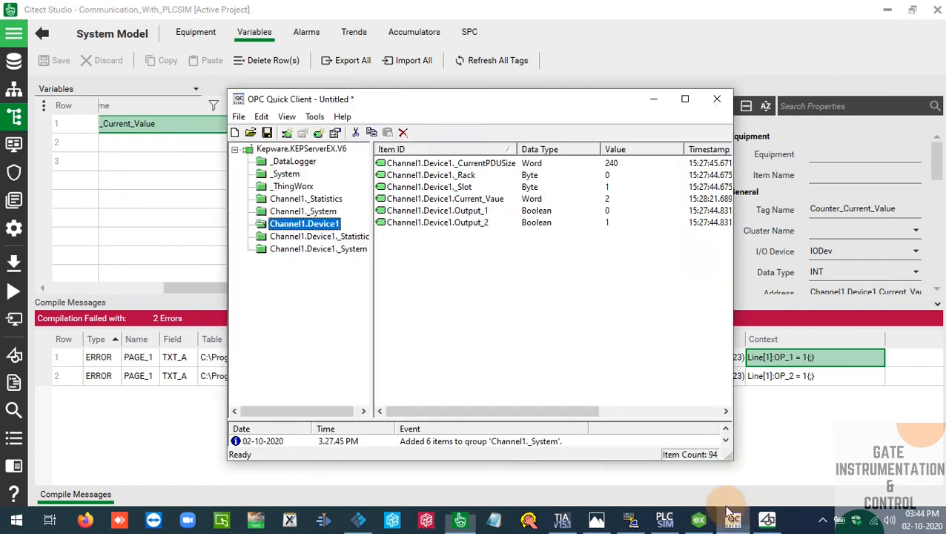
pyautogui.moveTo(589, 189); pyautogui.dragTo(593, 204)
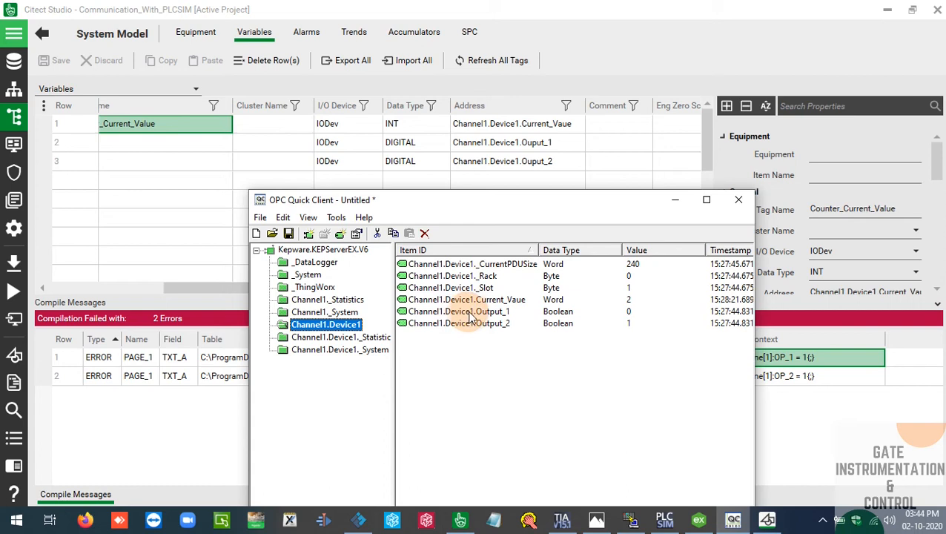
# Correct the tag addresses to Channel1.Device1.Output_1 for OP_1 and Channel1.Device1.Output_2 for OP_2
pyautogui.click(541, 143)
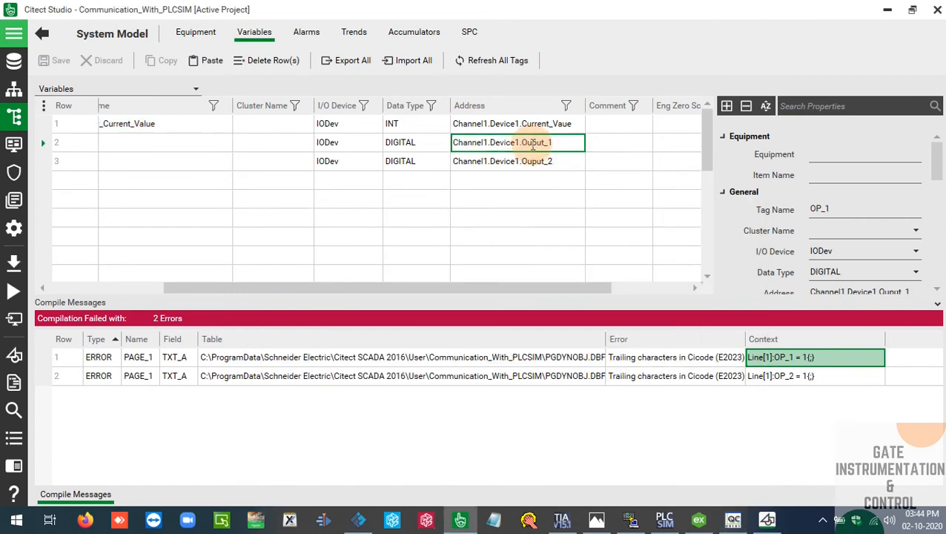
pyautogui.click(531, 143)
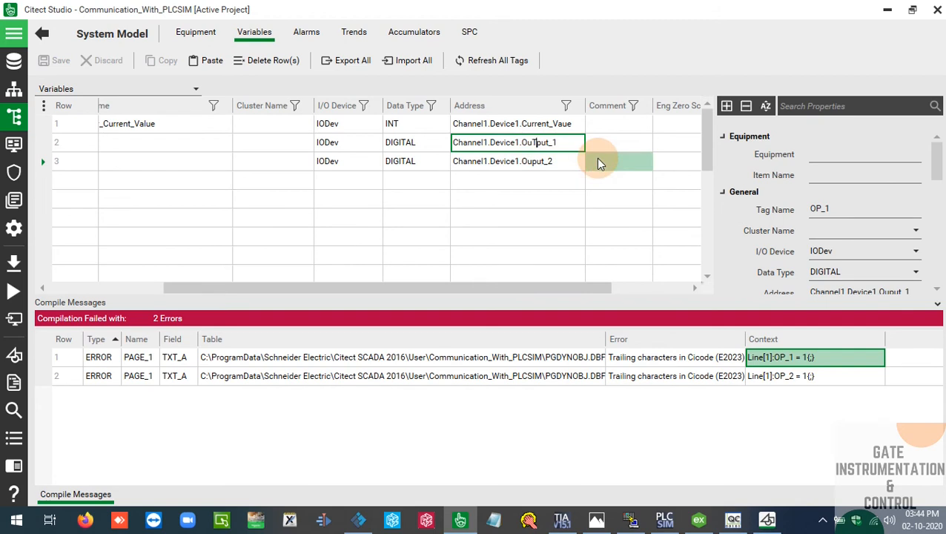
pyautogui.write('t')
pyautogui.press('Return')
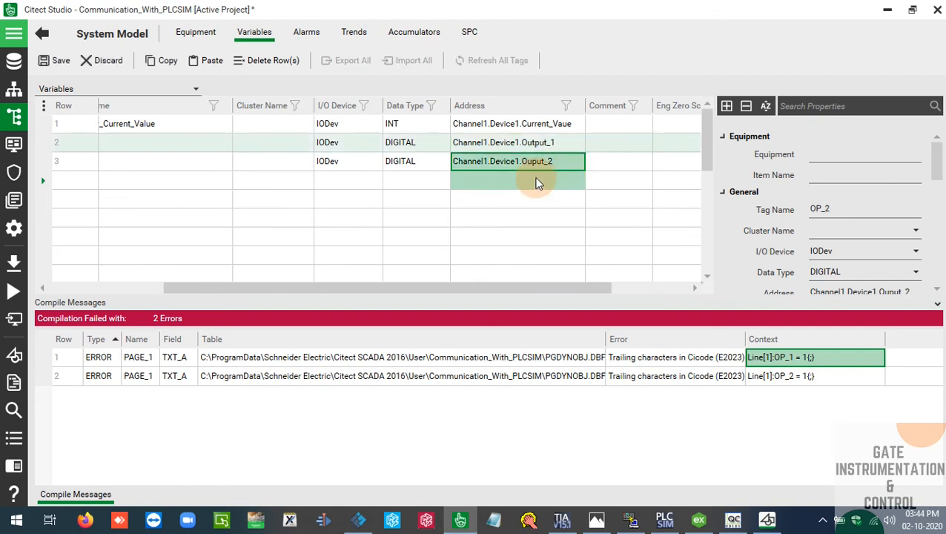
pyautogui.click(535, 161)
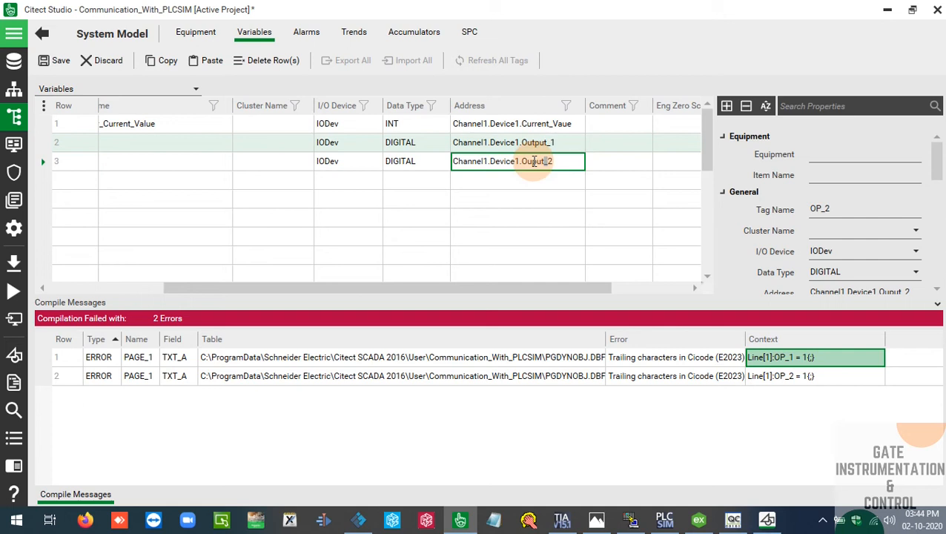
pyautogui.write('t')
pyautogui.press('Return')
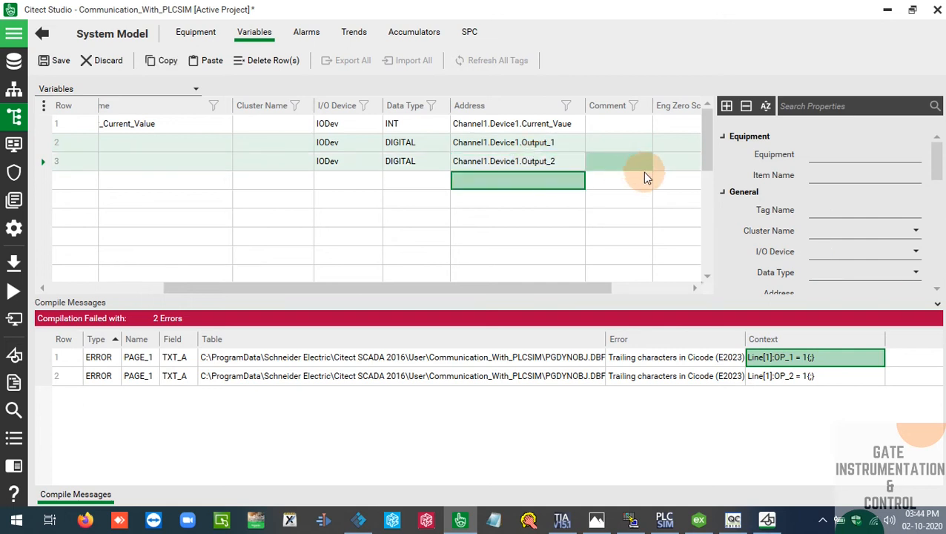
pyautogui.click(629, 183)
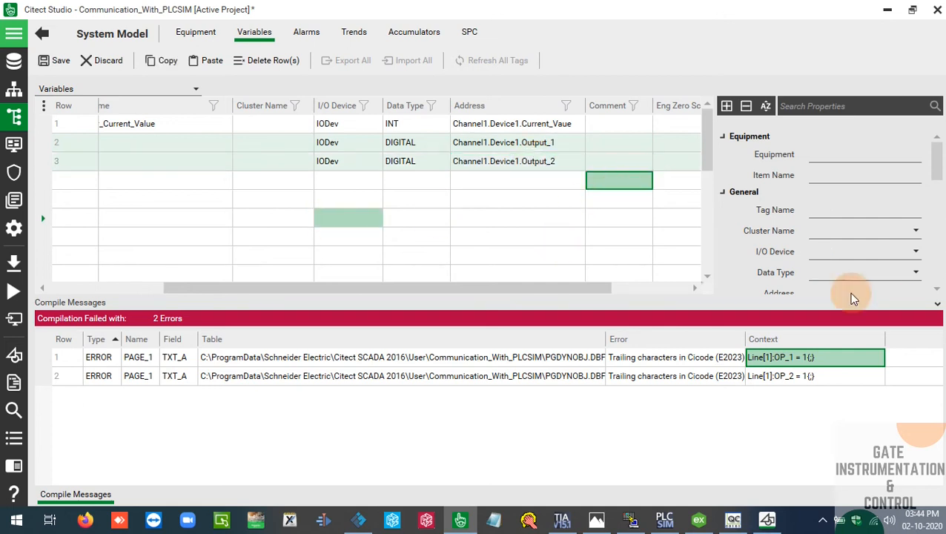
# Compile the project from Citect Graphics Builder, minimize Citect Studio and start the runtime
pyautogui.click(765, 525)
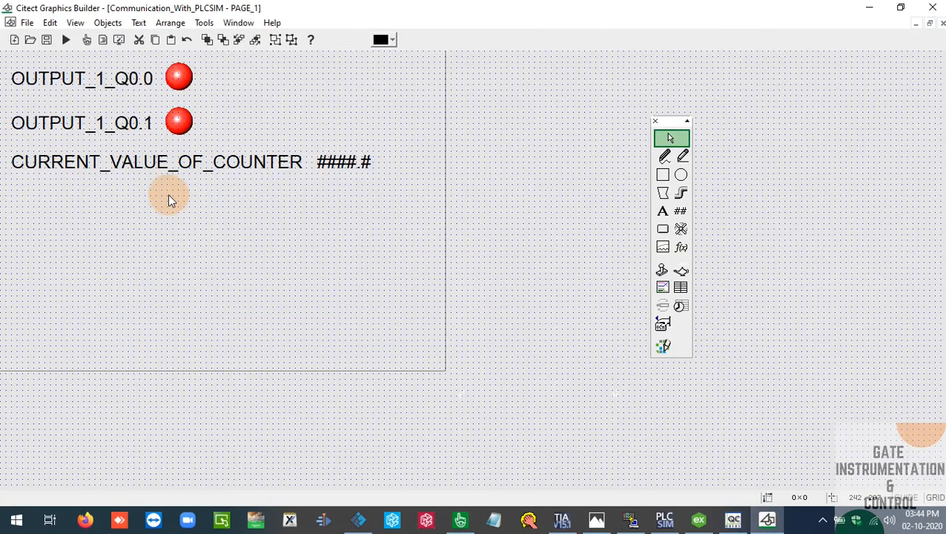
pyautogui.click(28, 23)
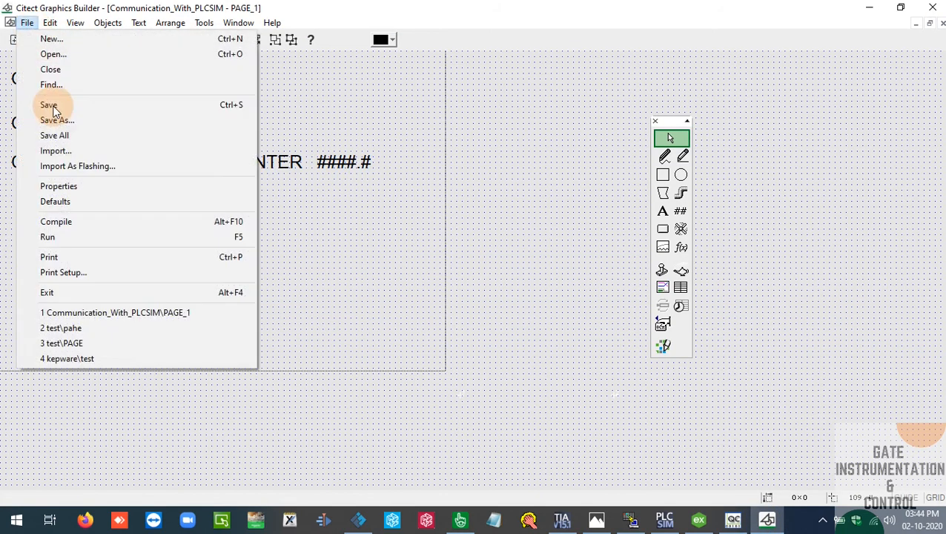
pyautogui.click(72, 223)
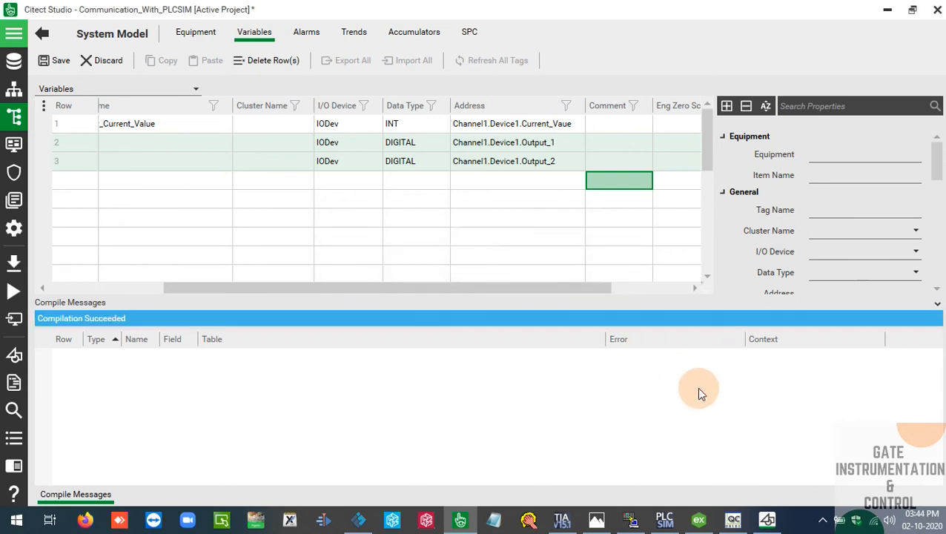
pyautogui.click(887, 9)
pyautogui.click(65, 39)
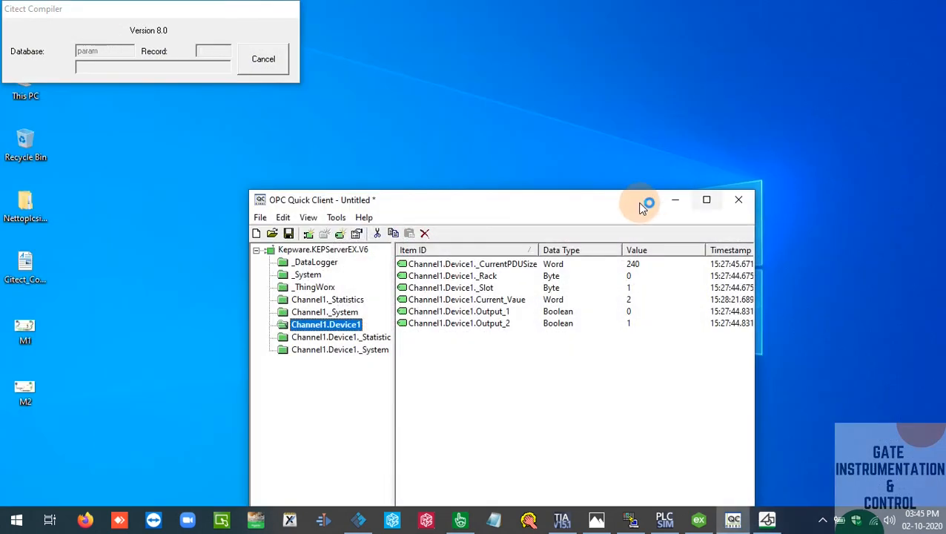
# Minimize OPC Quick Client, bring up Factory IO and resize and place its window so the runtime page fits beside it
pyautogui.moveTo(608, 204); pyautogui.dragTo(745, 63)
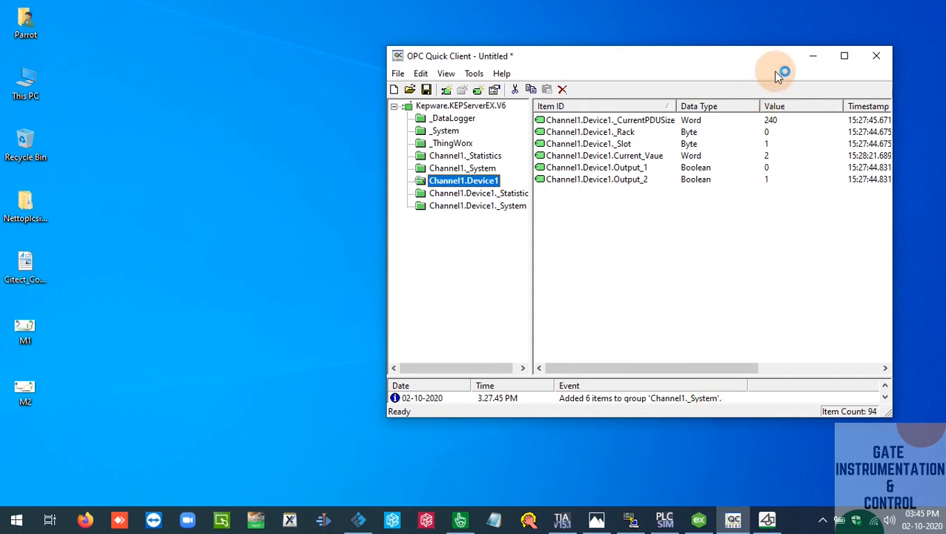
pyautogui.click(812, 56)
pyautogui.click(363, 518)
pyautogui.moveTo(724, 25); pyautogui.dragTo(685, 20)
pyautogui.moveTo(427, 11); pyautogui.dragTo(545, 121)
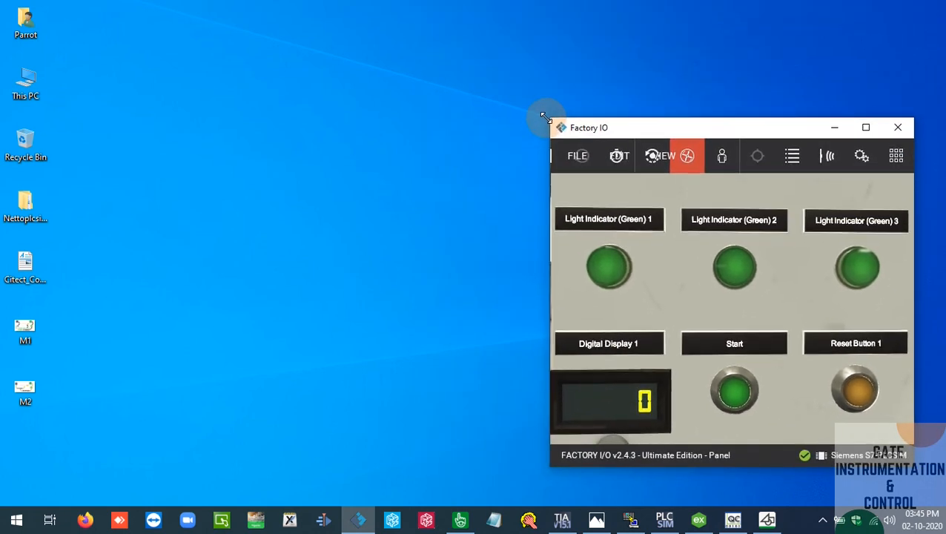
pyautogui.moveTo(644, 131); pyautogui.dragTo(646, 39)
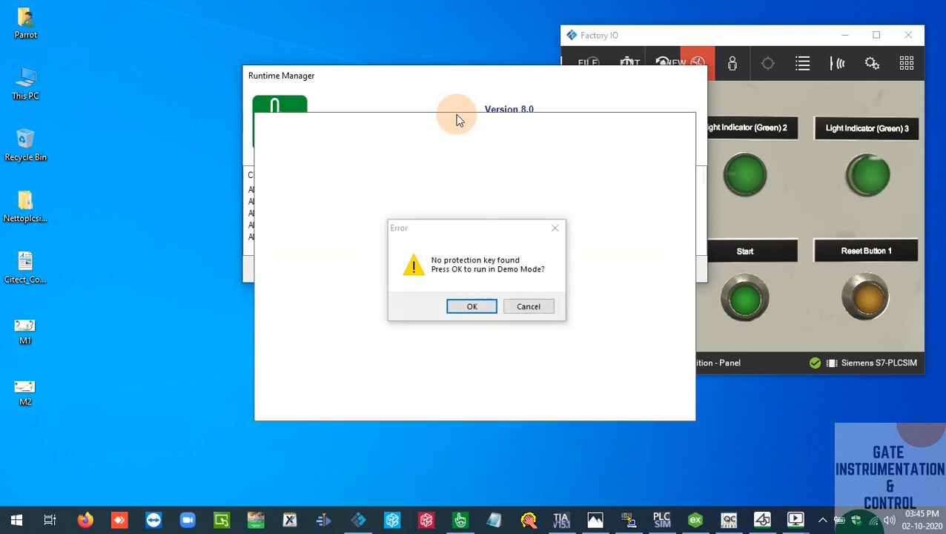
# Accept running the runtime in demo mode and operate the Start button in Factory IO to test PAGE_1
pyautogui.click(462, 307)
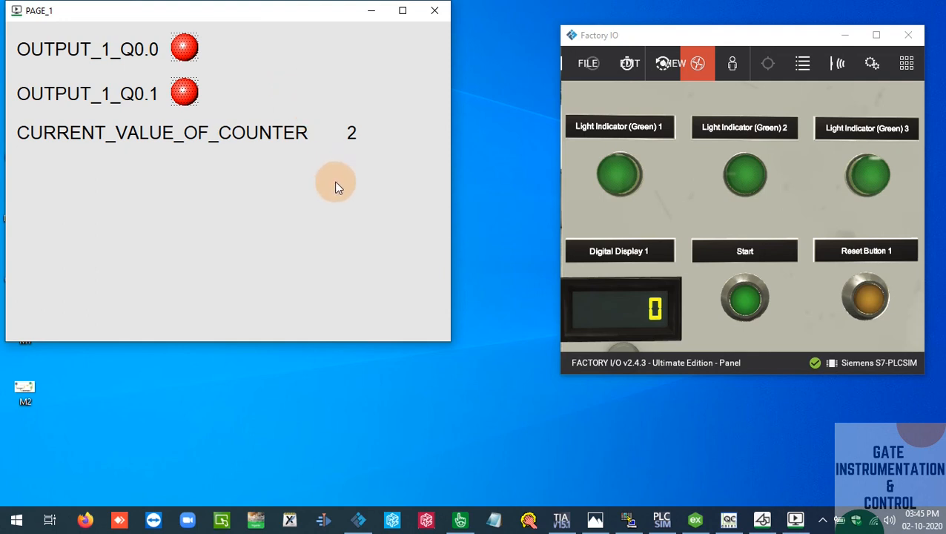
pyautogui.moveTo(307, 20); pyautogui.dragTo(311, 39)
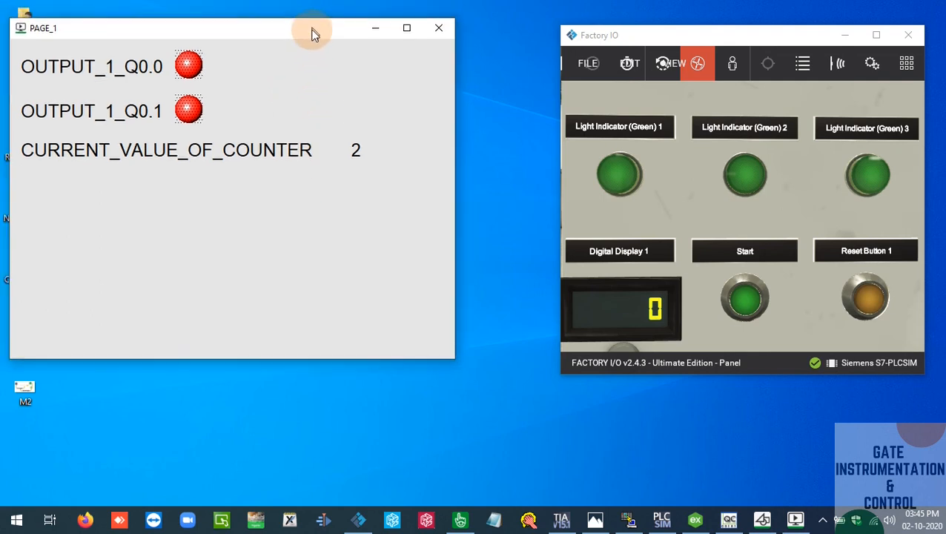
pyautogui.click(696, 172)
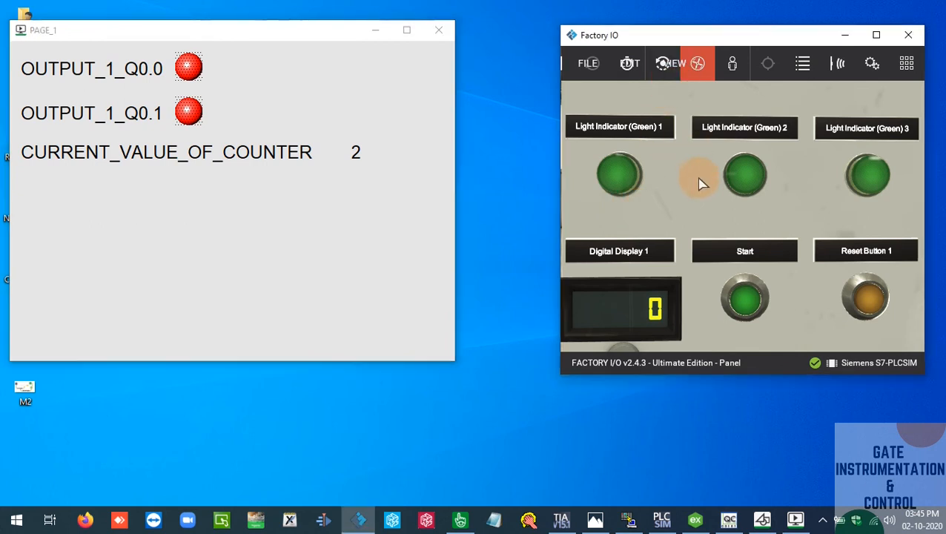
pyautogui.click(745, 297)
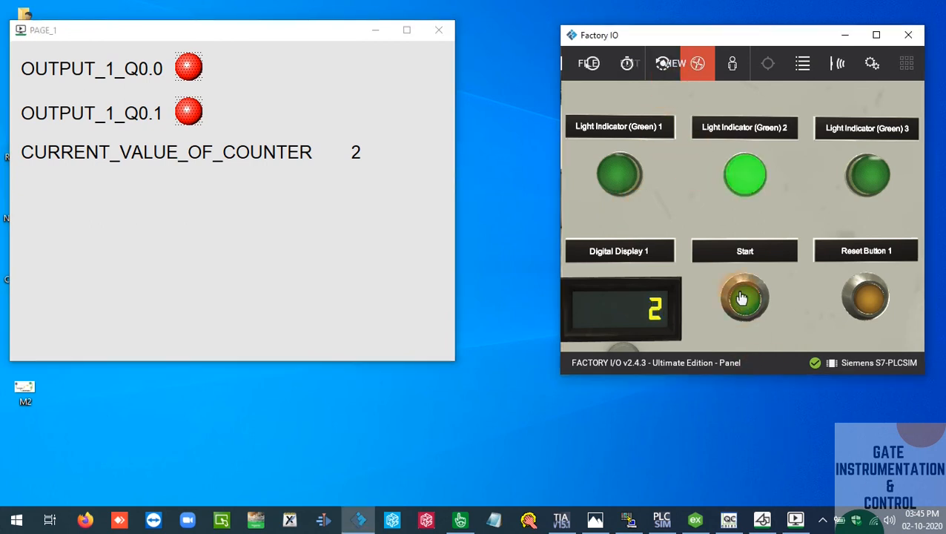
# Return to Citect Graphics Builder and inspect the OUTPUT_1_Q0.0 indicator's ON symbol condition
pyautogui.click(762, 519)
pyautogui.click(190, 80)
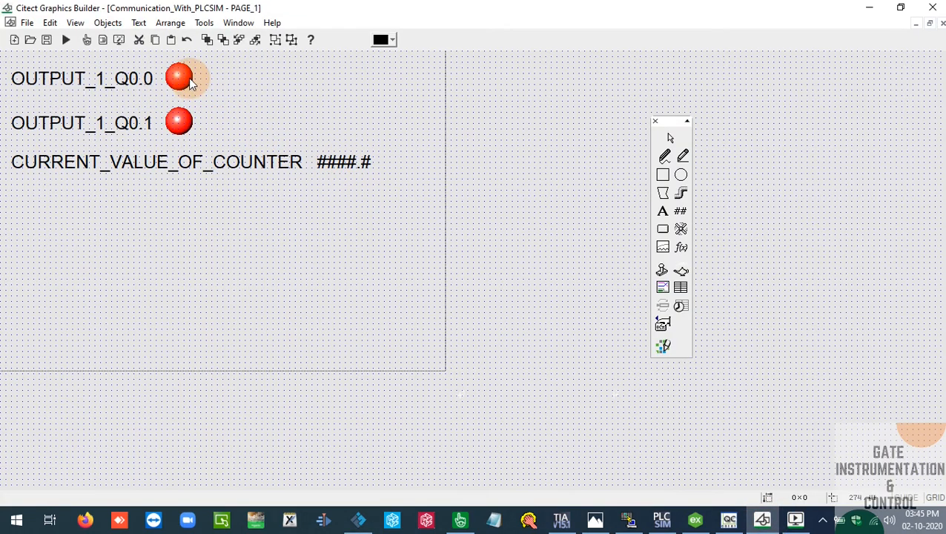
pyautogui.doubleClick(190, 80)
pyautogui.click(233, 76)
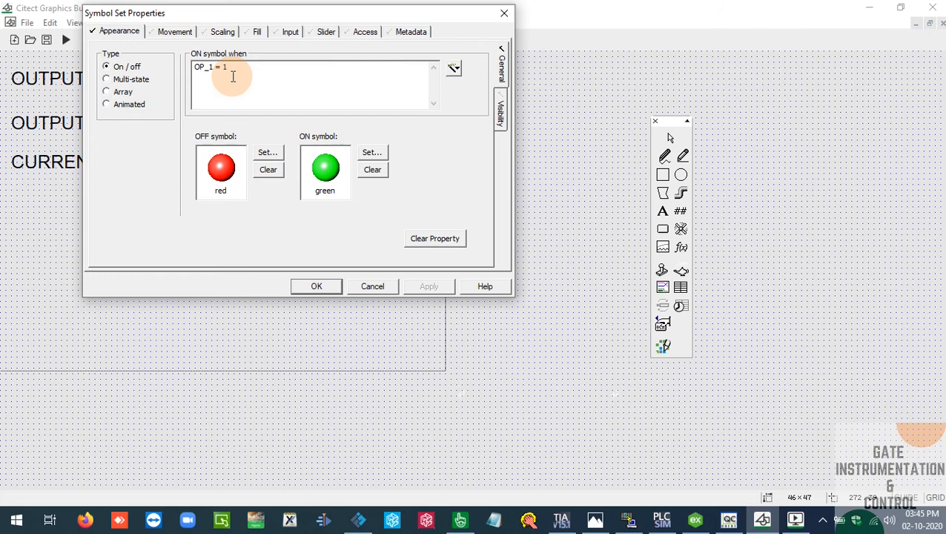
# Switch to Citect Studio, check the tag names against their addresses and save the modified variable tags
pyautogui.click(457, 517)
pyautogui.moveTo(318, 288); pyautogui.dragTo(216, 287)
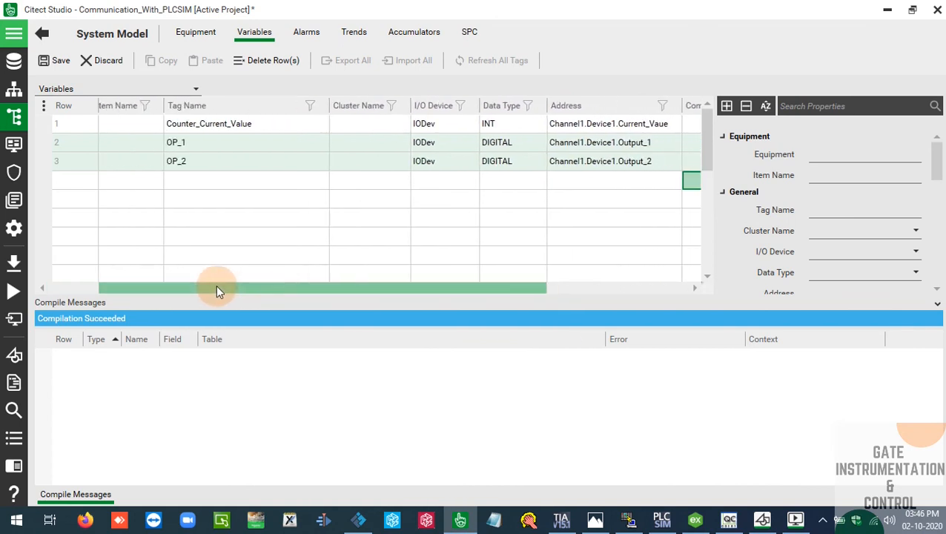
pyautogui.click(262, 219)
pyautogui.click(936, 307)
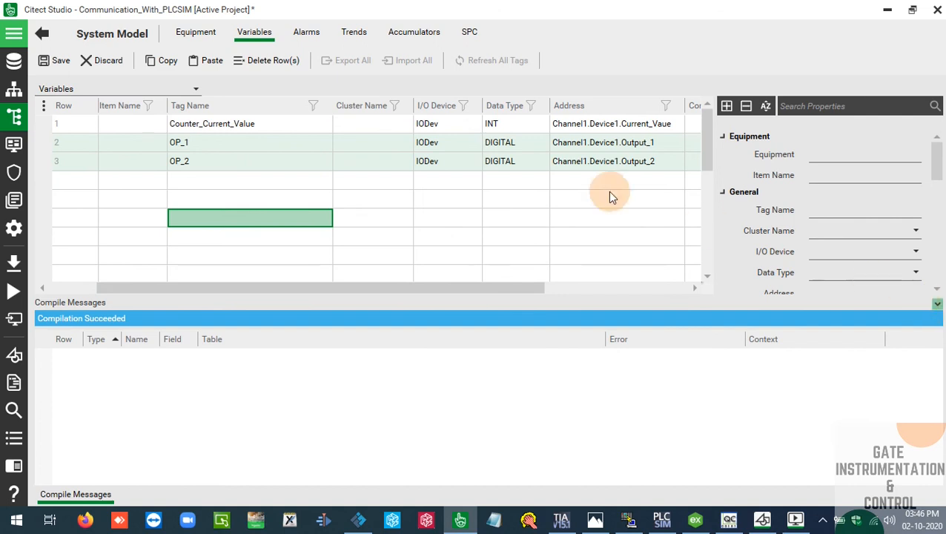
pyautogui.click(461, 147)
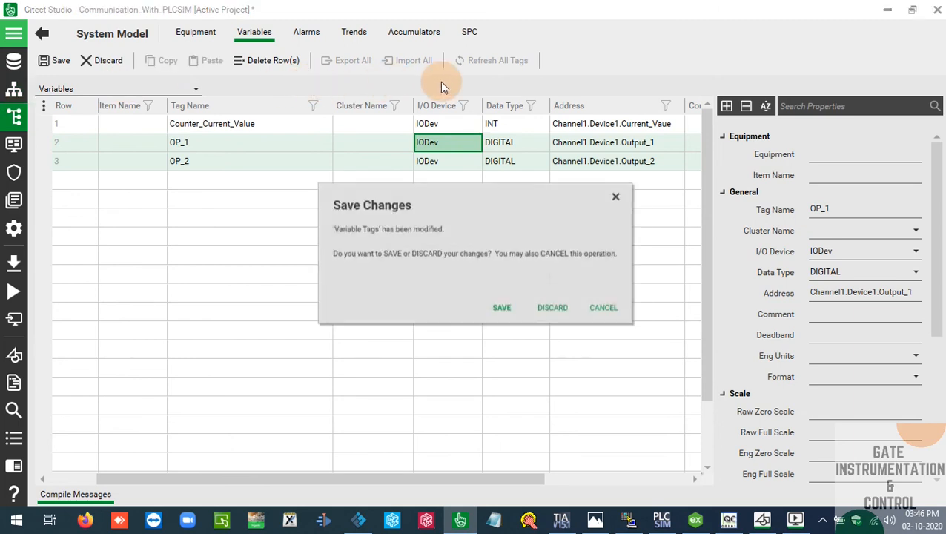
pyautogui.click(506, 317)
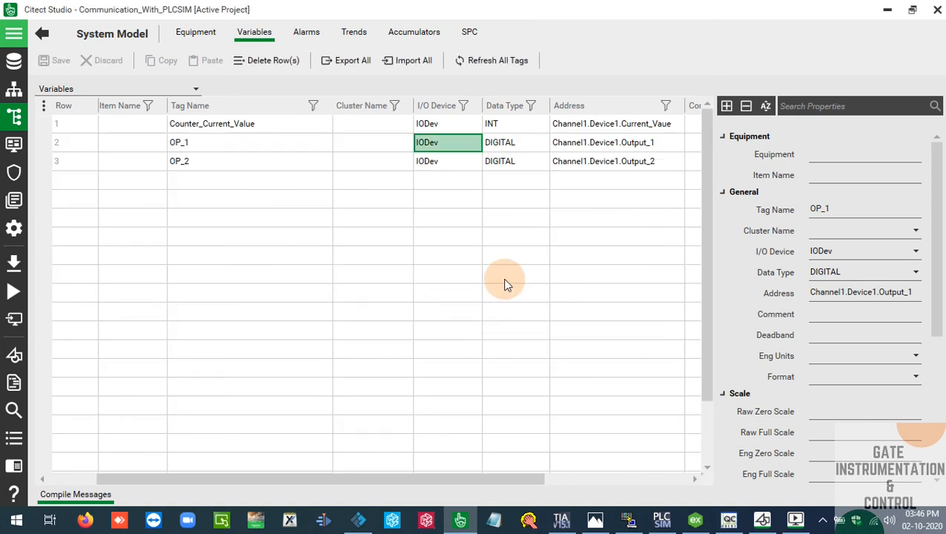
# Refresh the tags from the I/O Devices list and minimize Citect Studio
pyautogui.click(622, 61)
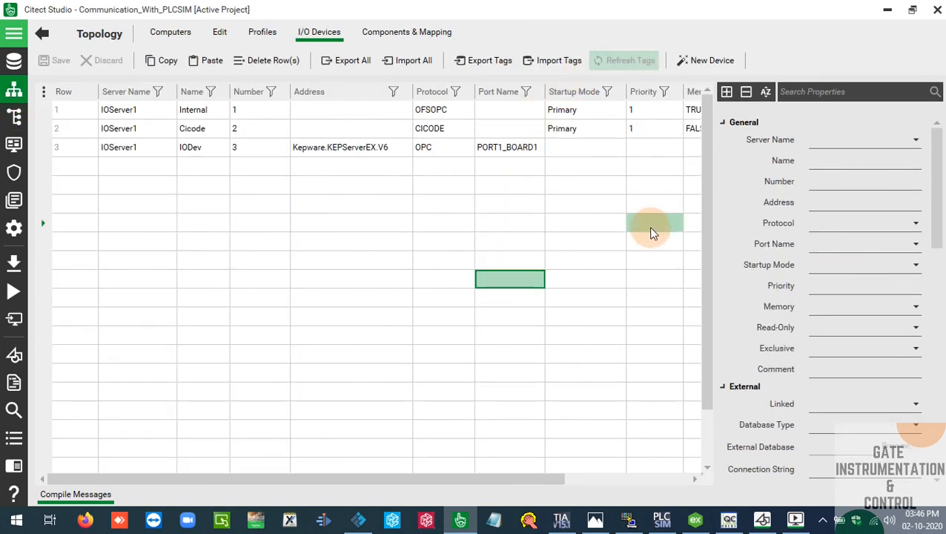
pyautogui.click(532, 237)
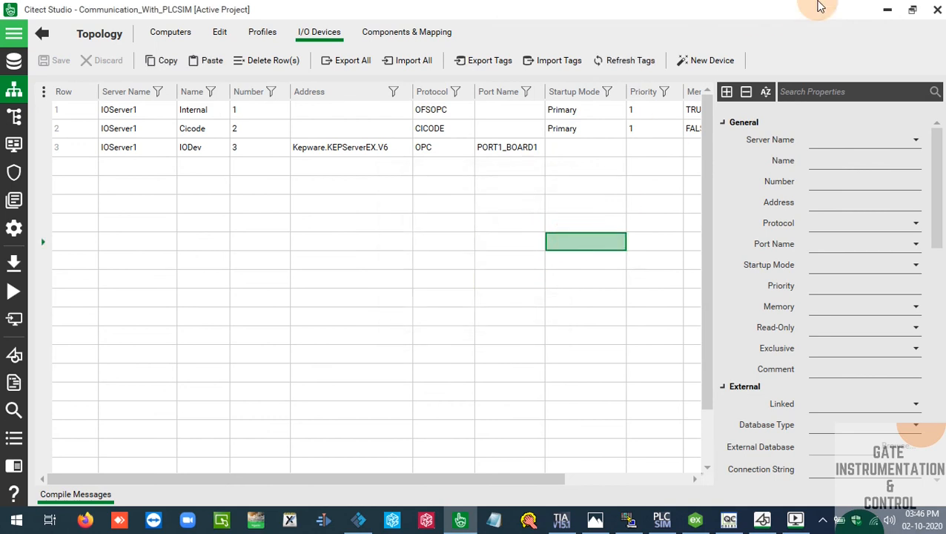
pyautogui.click(888, 9)
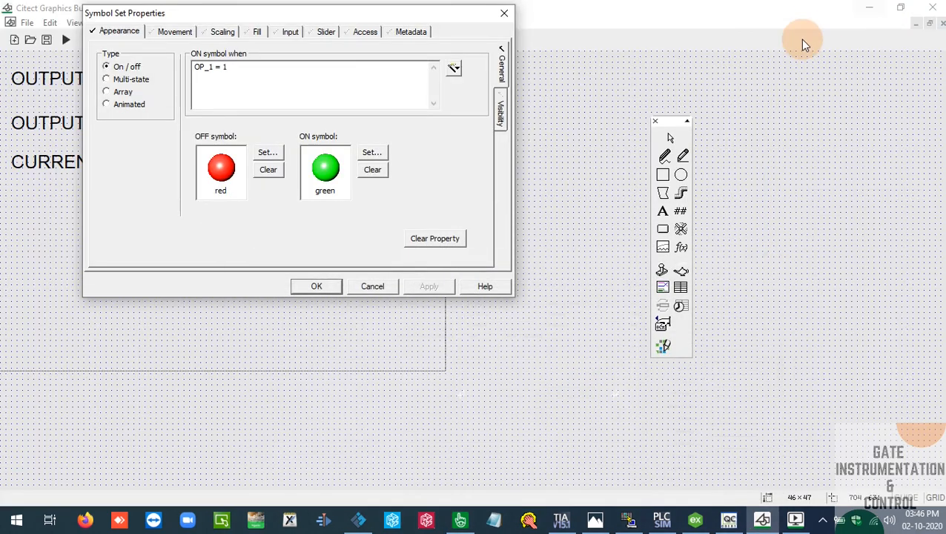
# Close the indicator's properties, shut down the PAGE_1 runtime and run the project again
pyautogui.click(504, 13)
pyautogui.click(869, 8)
pyautogui.click(438, 30)
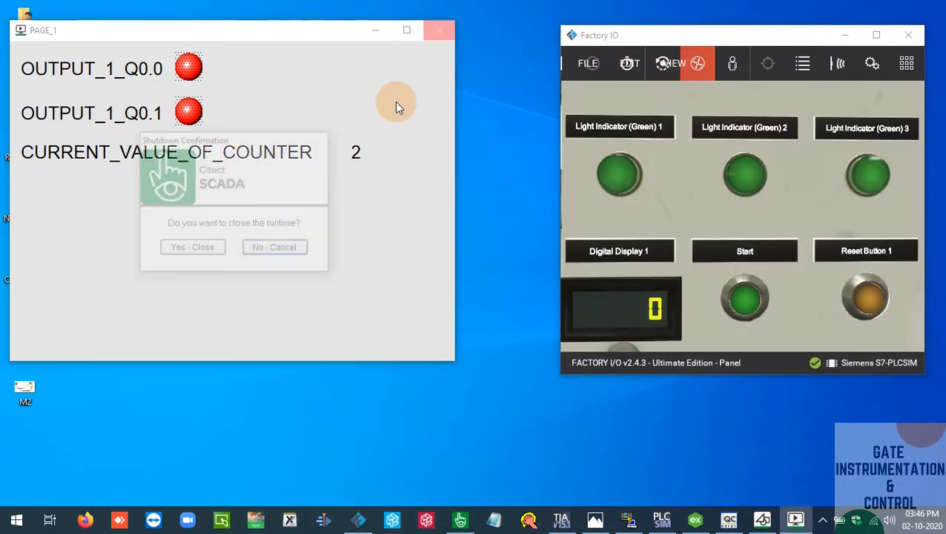
pyautogui.click(194, 247)
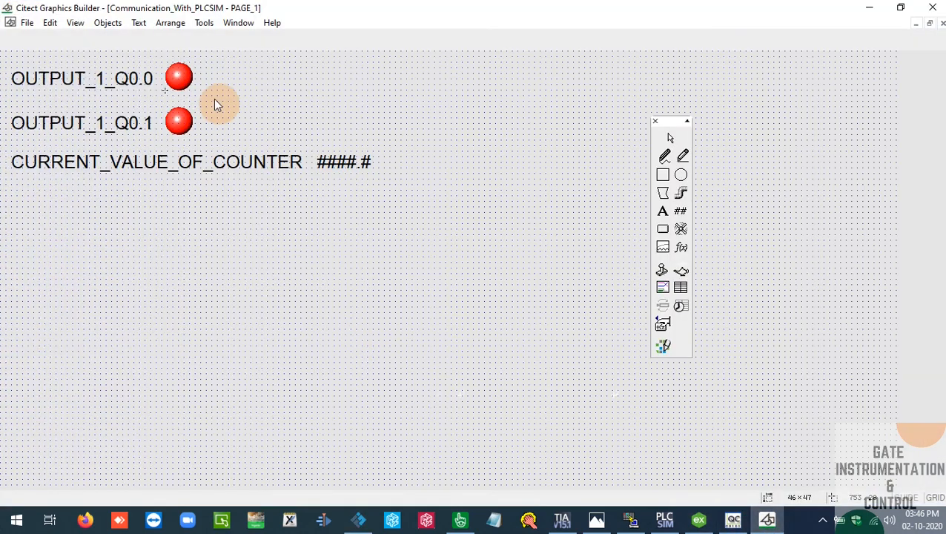
pyautogui.click(69, 41)
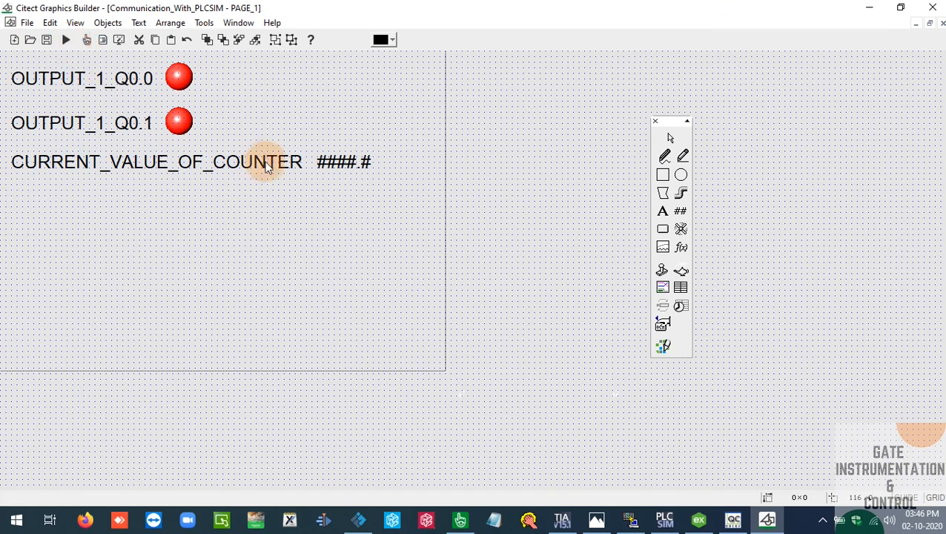
pyautogui.click(867, 6)
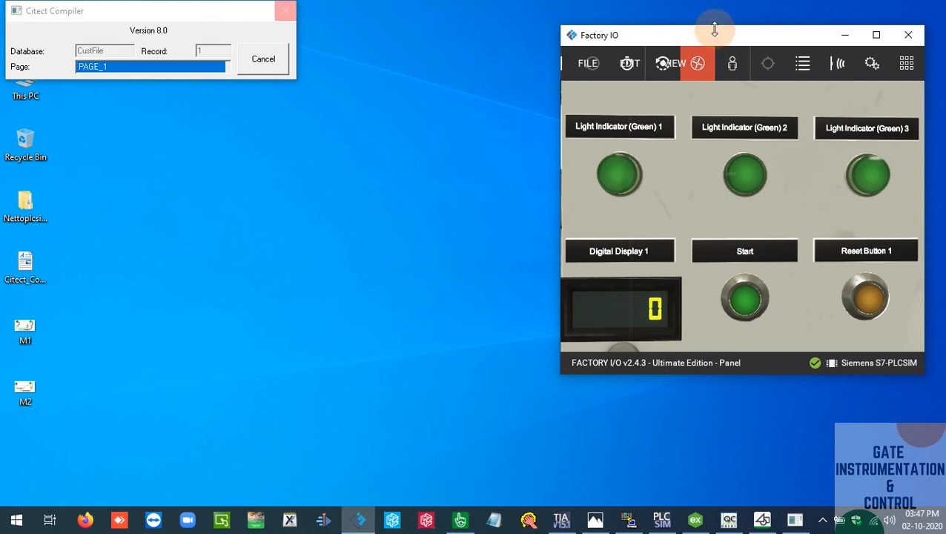
# Widen the Factory IO window and review the Siemens S7-PLCSIM driver's sensor and actuator address mapping
pyautogui.click(875, 35)
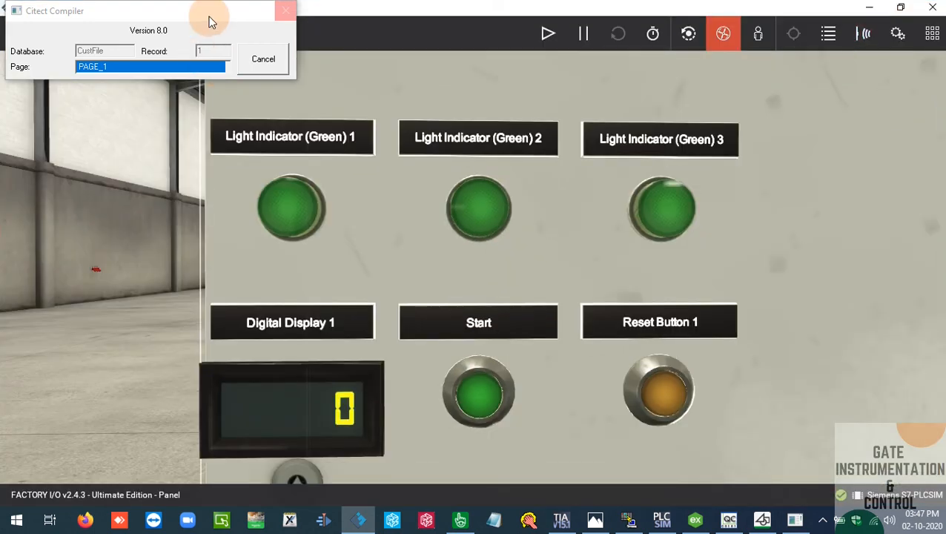
pyautogui.moveTo(395, 7); pyautogui.dragTo(593, 89)
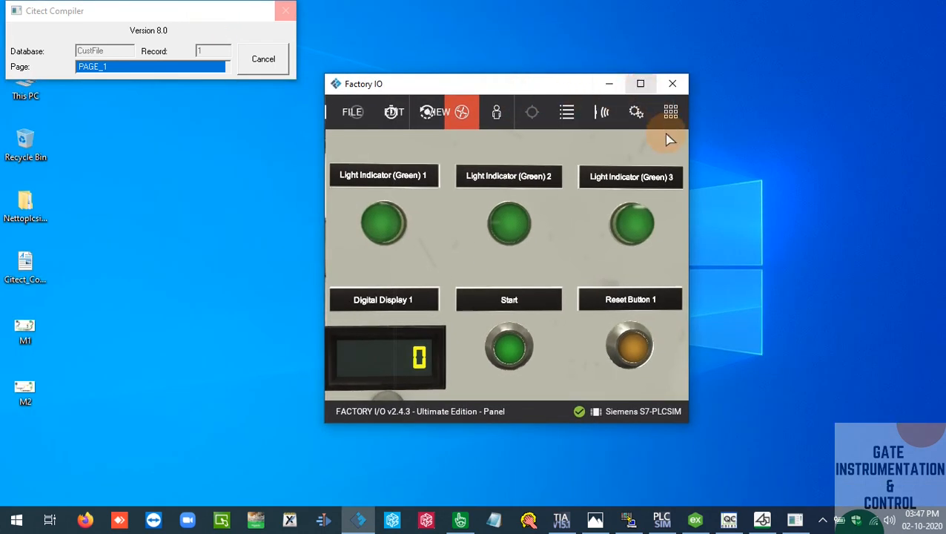
pyautogui.moveTo(691, 215); pyautogui.dragTo(936, 214)
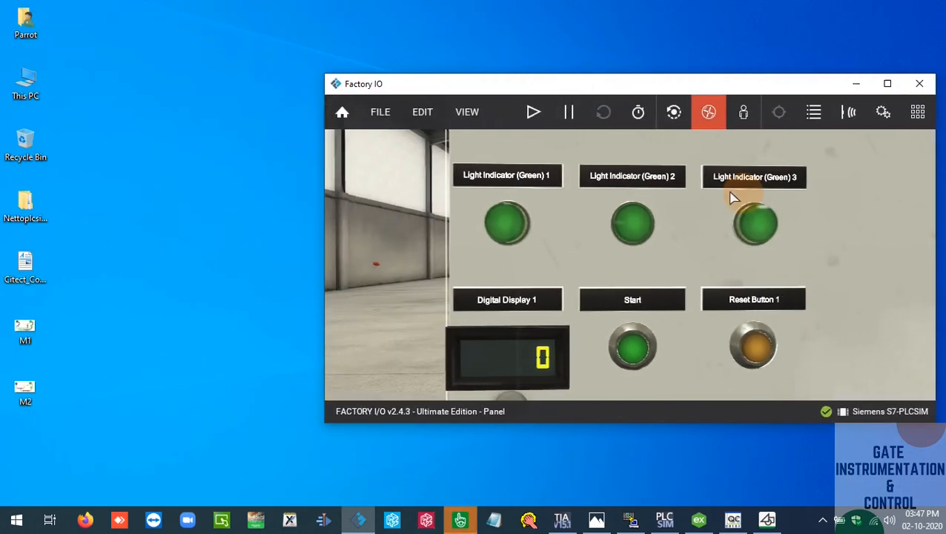
pyautogui.click(389, 113)
pyautogui.click(428, 252)
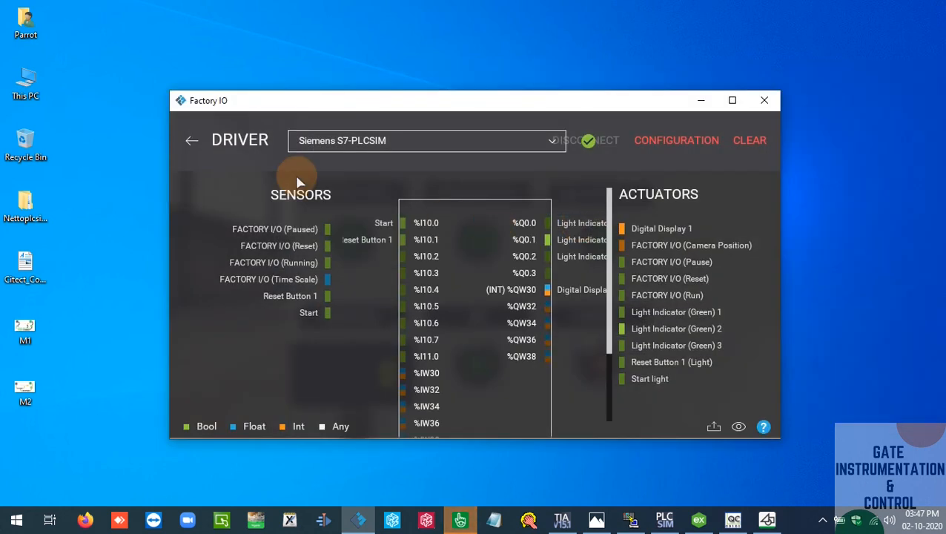
pyautogui.click(189, 142)
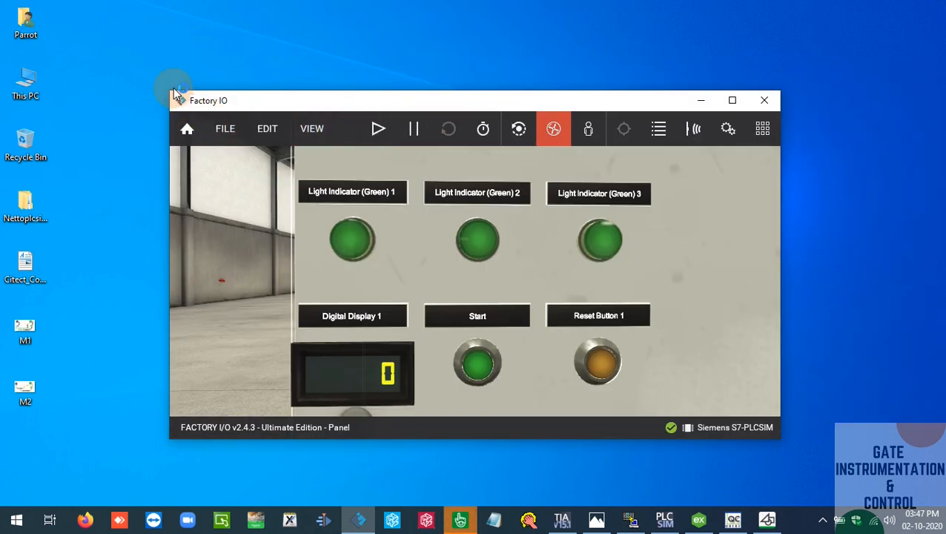
# Narrow the Factory IO window, clear space beside it for the runtime page, minimize Citect Studio and bring the Runtime Manager forward
pyautogui.moveTo(165, 91); pyautogui.dragTo(398, 89)
pyautogui.moveTo(462, 102); pyautogui.dragTo(624, 41)
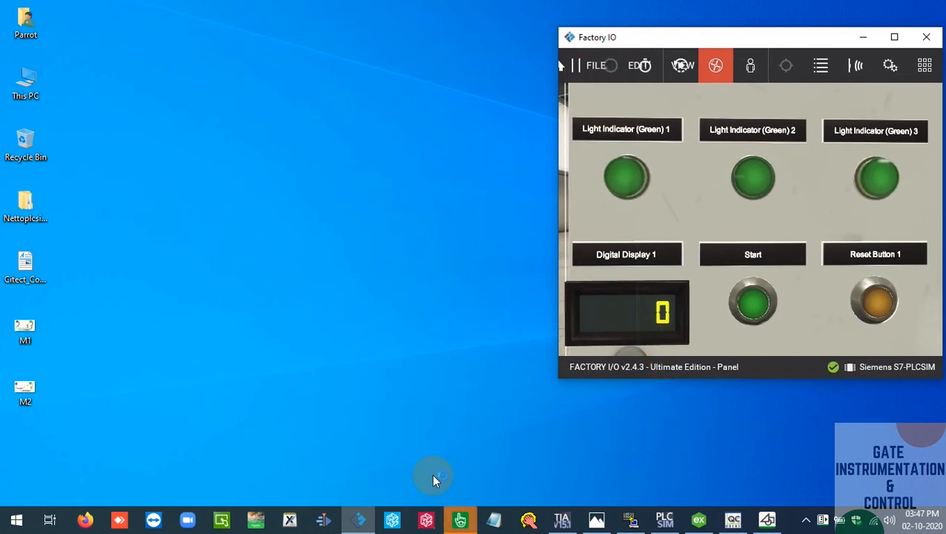
pyautogui.click(461, 519)
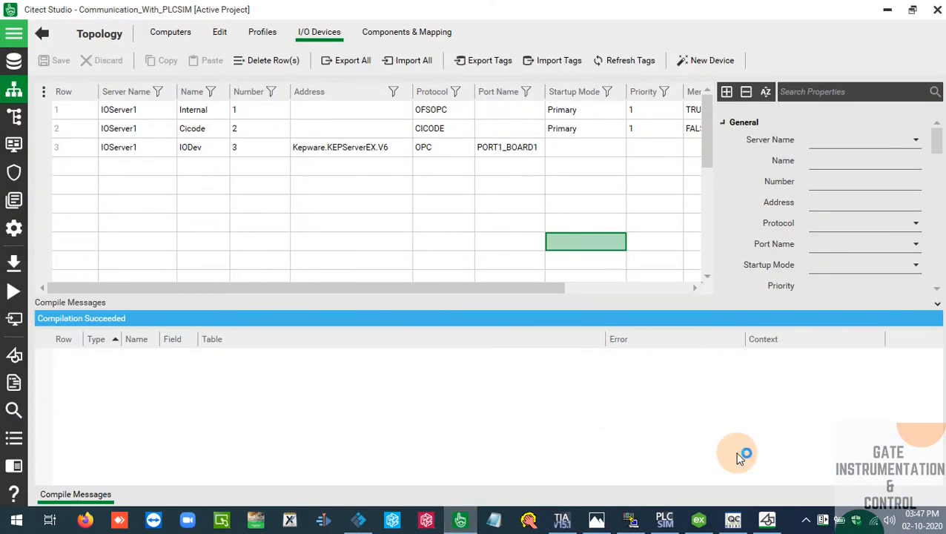
pyautogui.click(888, 10)
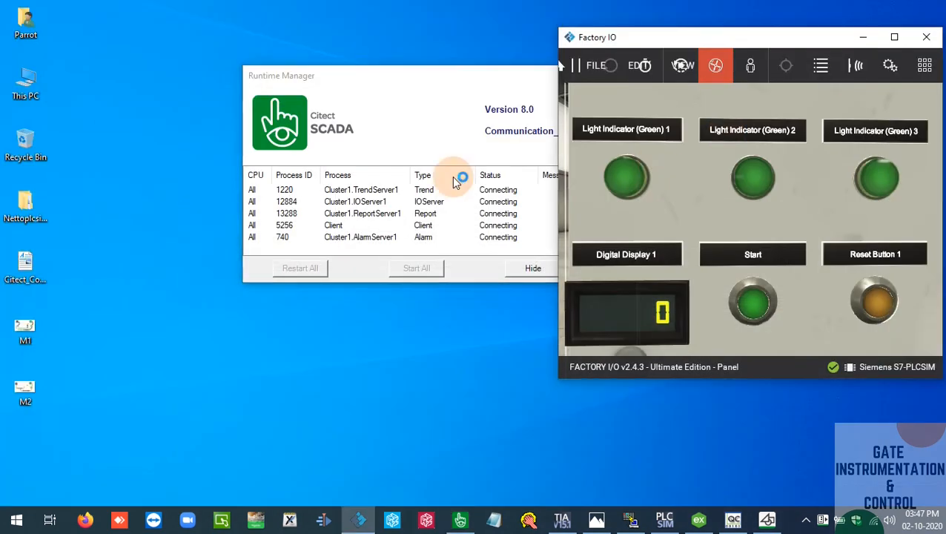
pyautogui.click(439, 133)
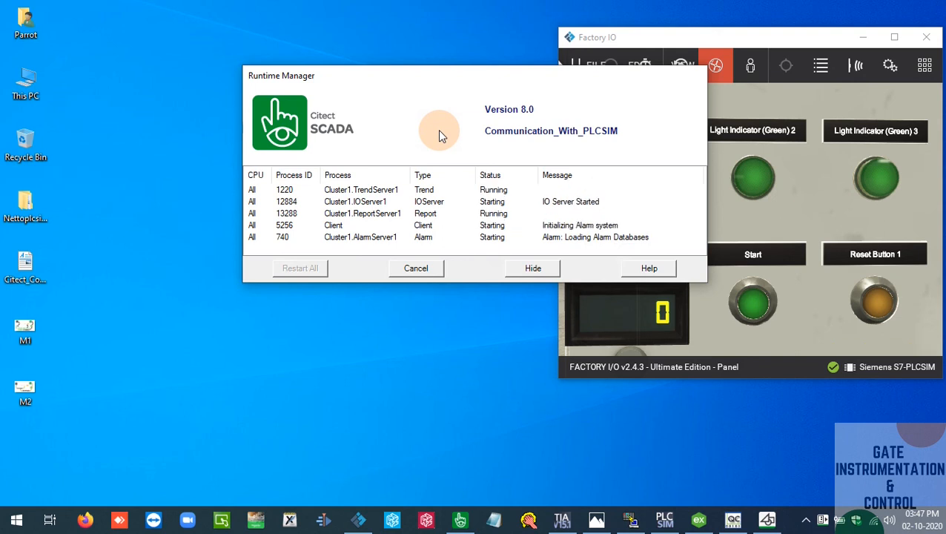
pyautogui.click(455, 306)
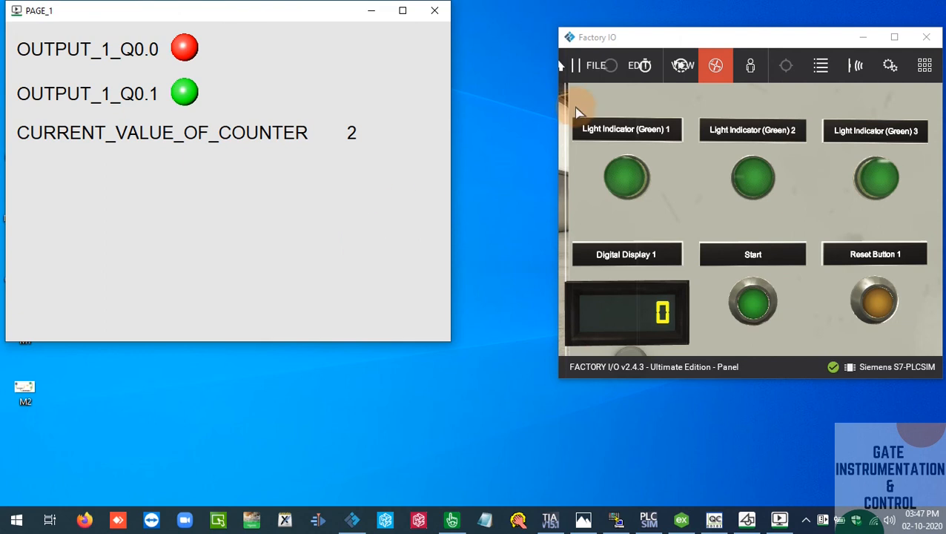
# Switch to Citect Studio, check the variable tags' I/O device, data type and address assignments, and minimize it
pyautogui.click(704, 167)
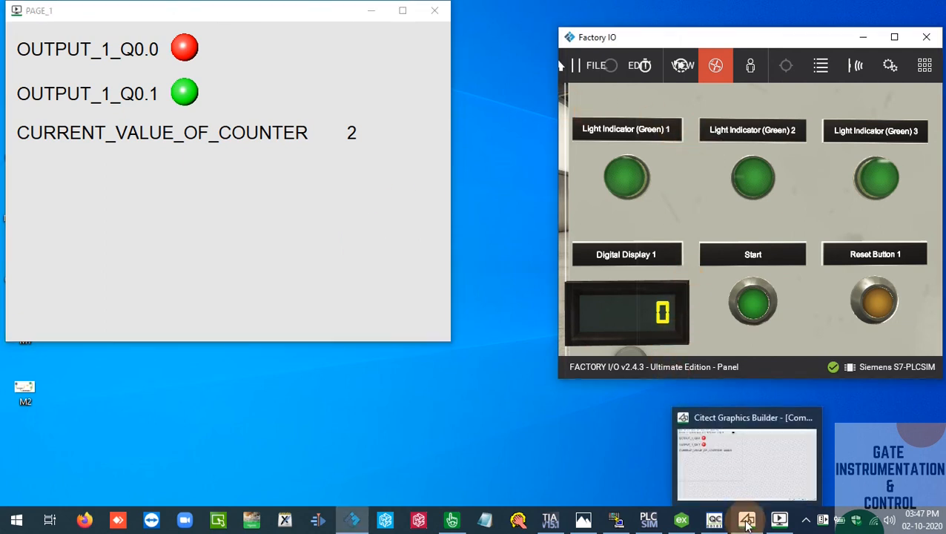
pyautogui.click(451, 519)
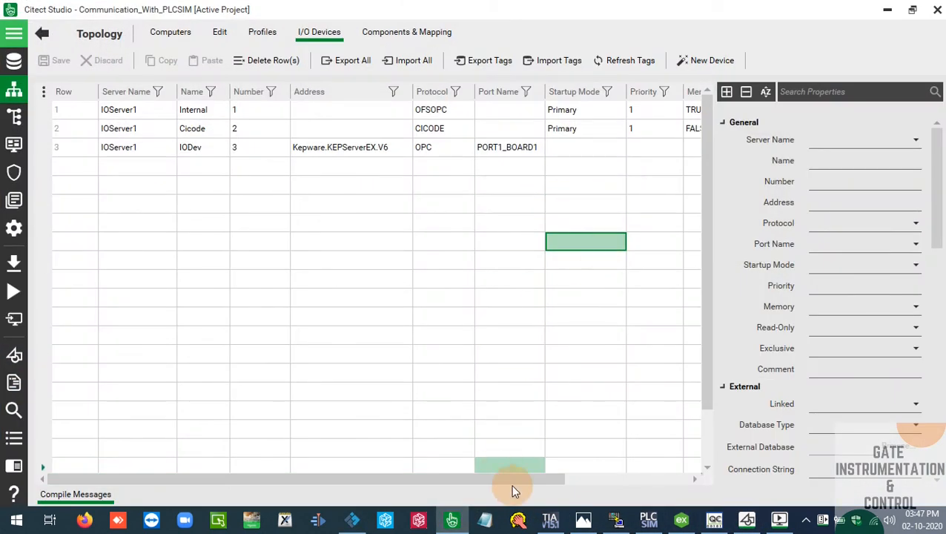
pyautogui.moveTo(551, 479); pyautogui.dragTo(680, 467)
pyautogui.moveTo(626, 482); pyautogui.dragTo(691, 483)
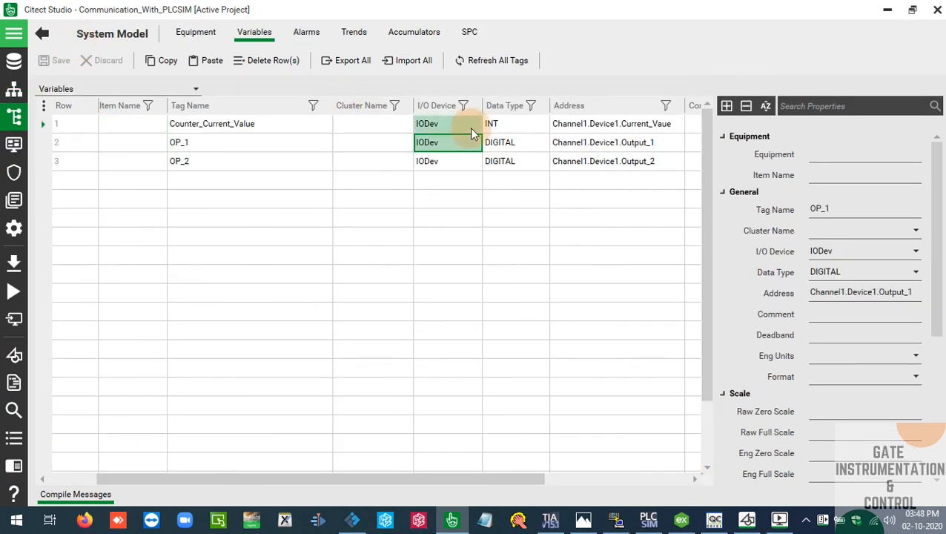
pyautogui.click(642, 163)
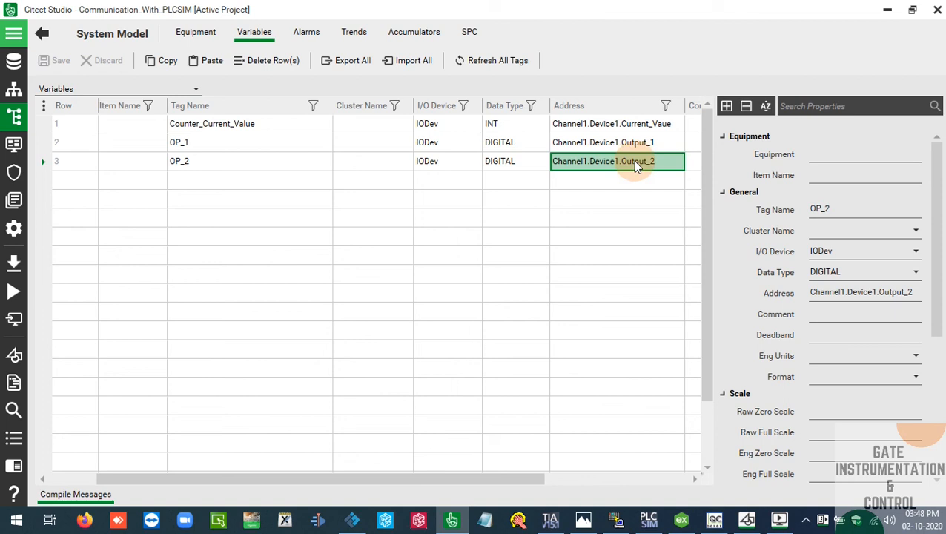
pyautogui.moveTo(520, 479); pyautogui.dragTo(483, 479)
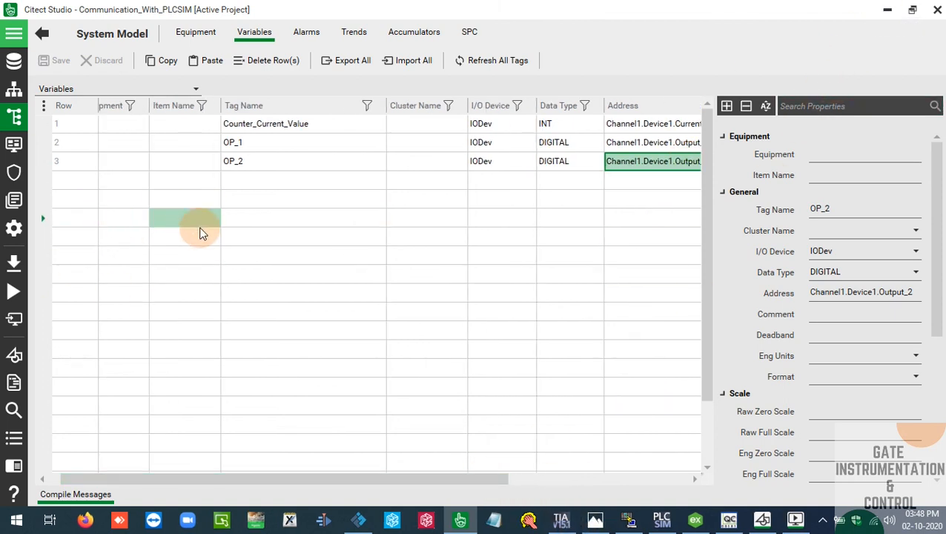
pyautogui.click(888, 13)
# Position Factory IO beside PAGE_1, raise the counter to 3 with Start, and compare TIA Portal Networks 2 and 3 with the page
pyautogui.moveTo(767, 41); pyautogui.dragTo(671, 21)
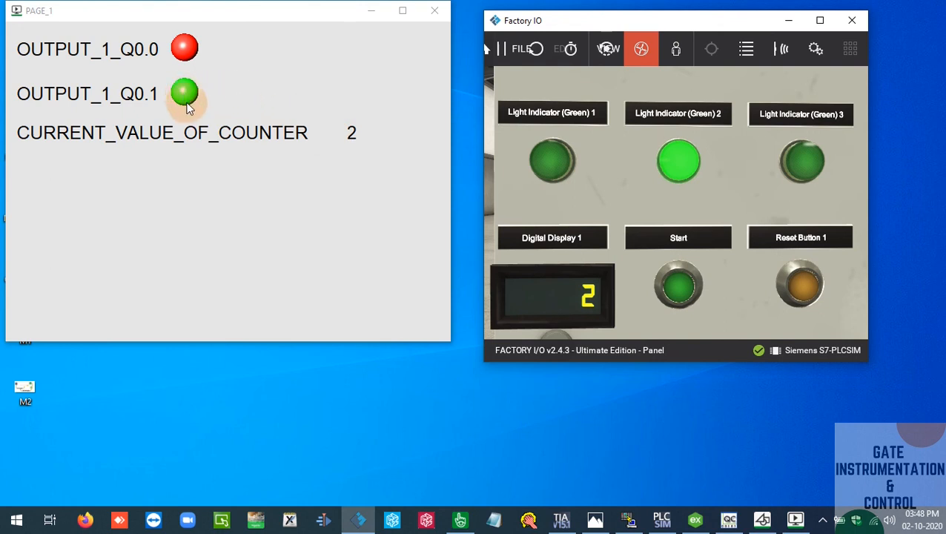
pyautogui.click(679, 296)
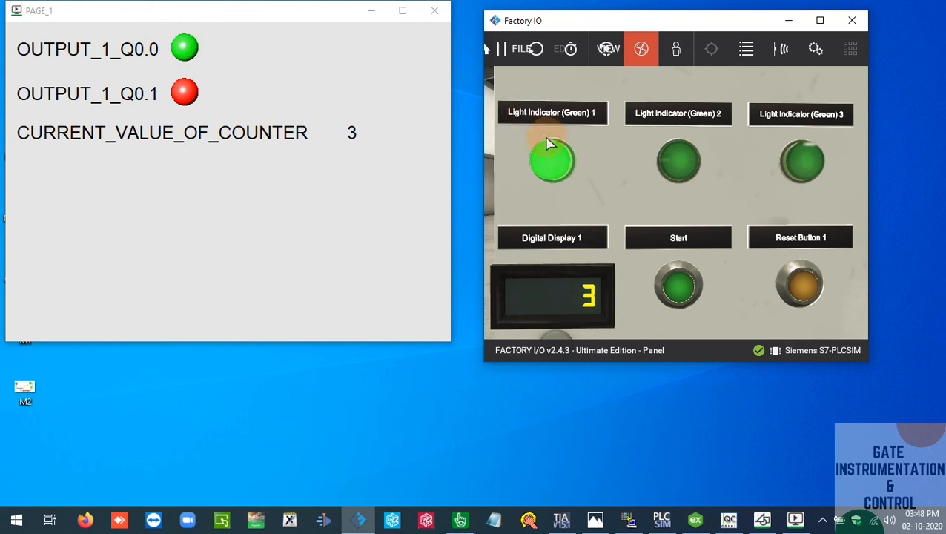
pyautogui.click(561, 519)
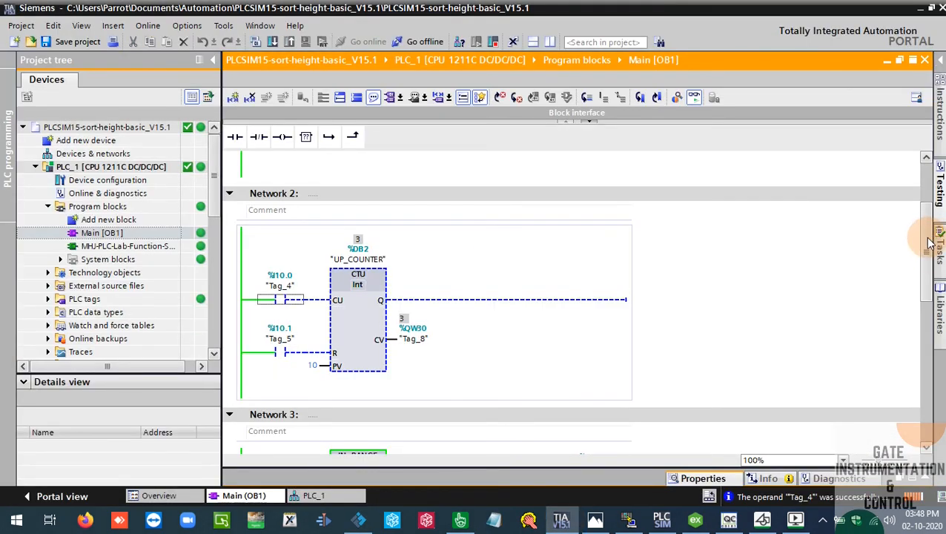
pyautogui.moveTo(925, 249); pyautogui.dragTo(932, 315)
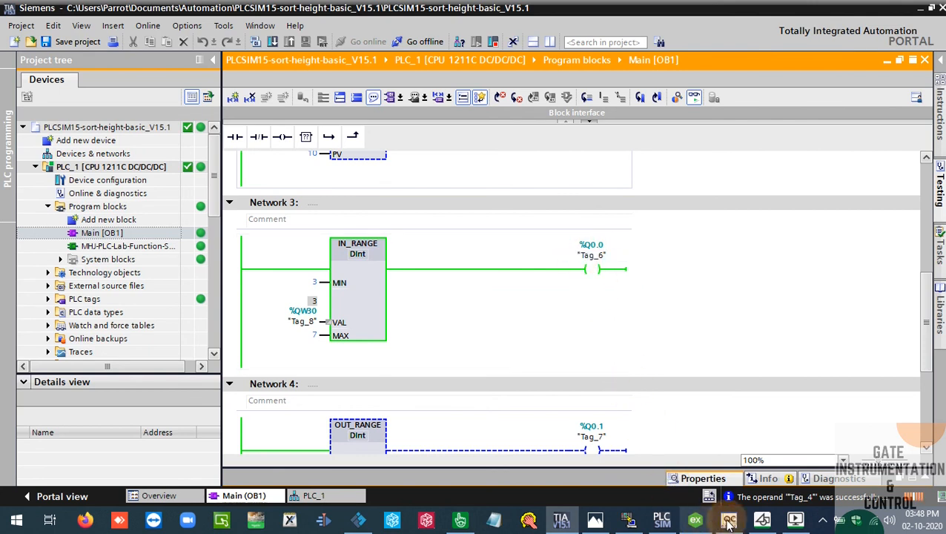
pyautogui.click(786, 522)
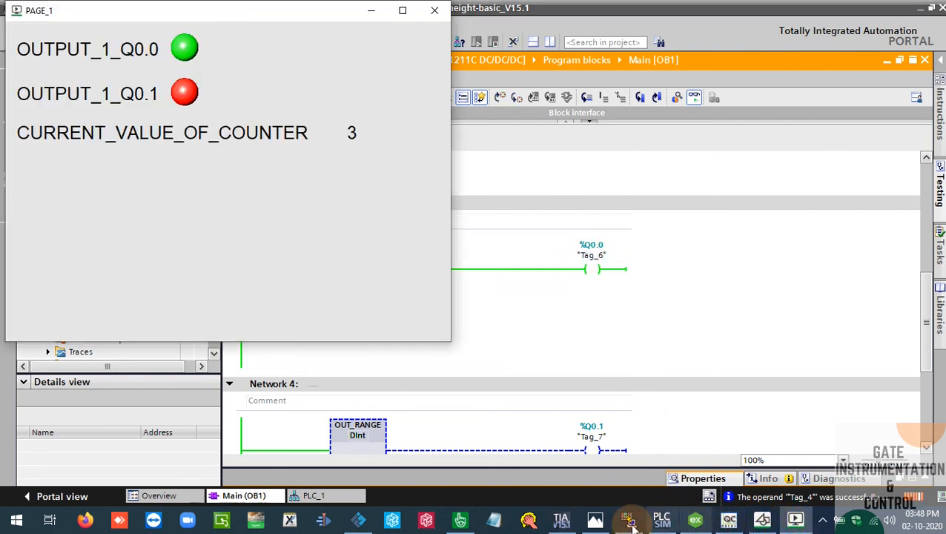
# Return to Factory IO, raise the counter to 7 with Start, and compare Network 3's IN_RANGE logic in TIA Portal with PAGE_1
pyautogui.click(372, 523)
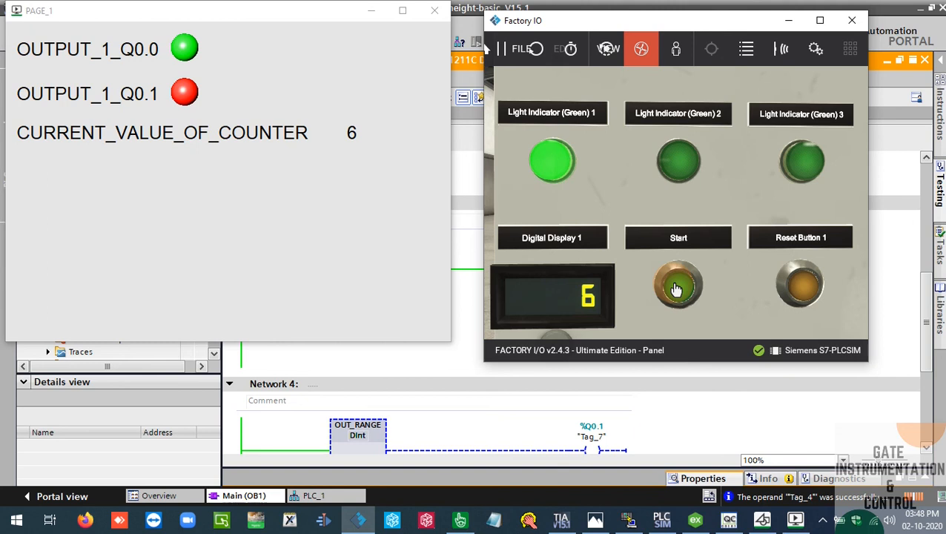
pyautogui.click(676, 289)
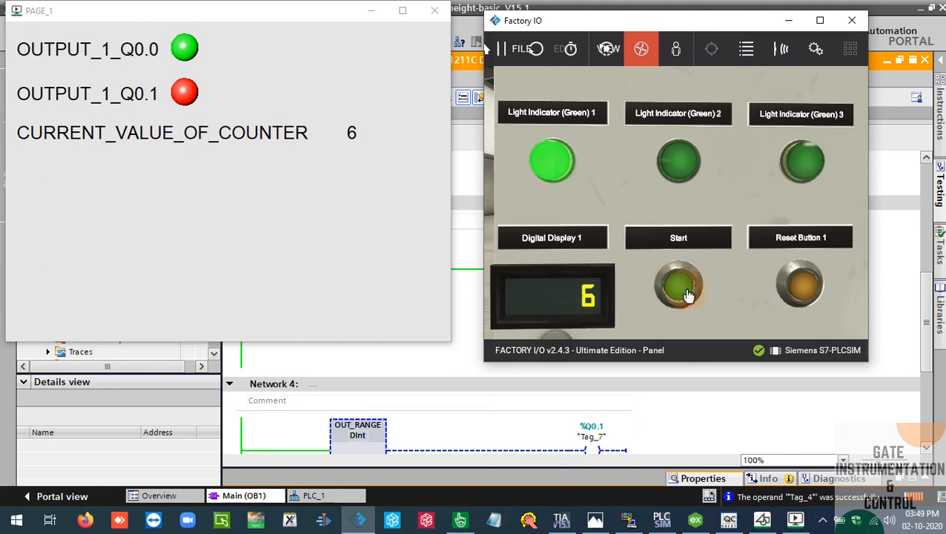
pyautogui.click(472, 370)
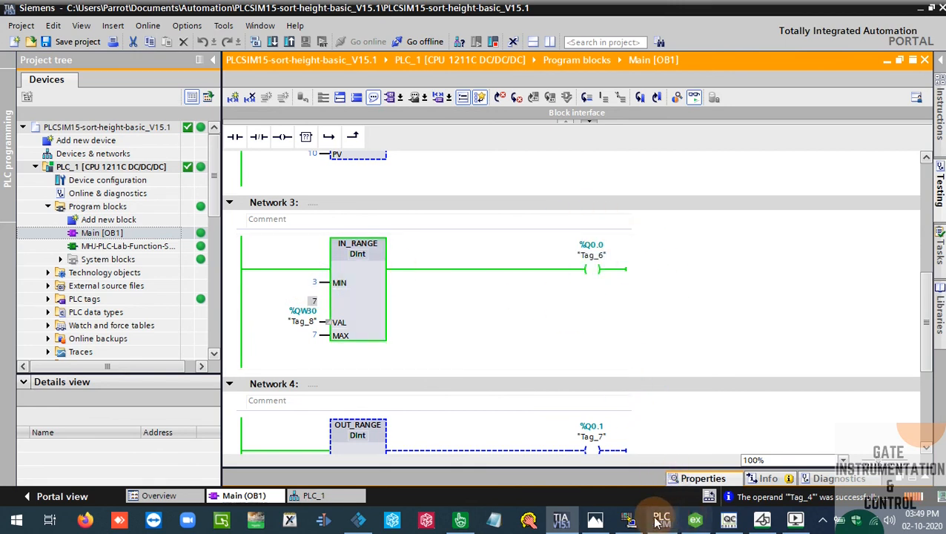
pyautogui.click(358, 520)
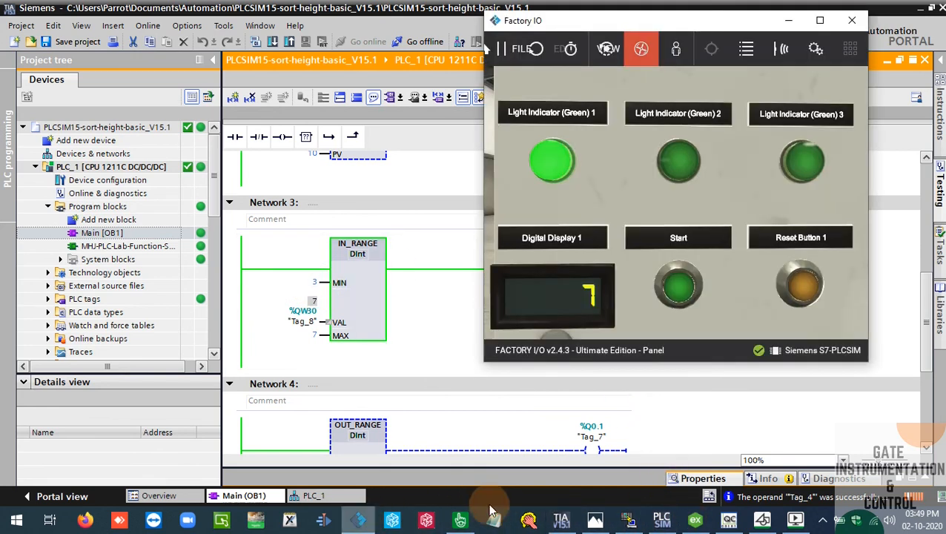
pyautogui.click(795, 520)
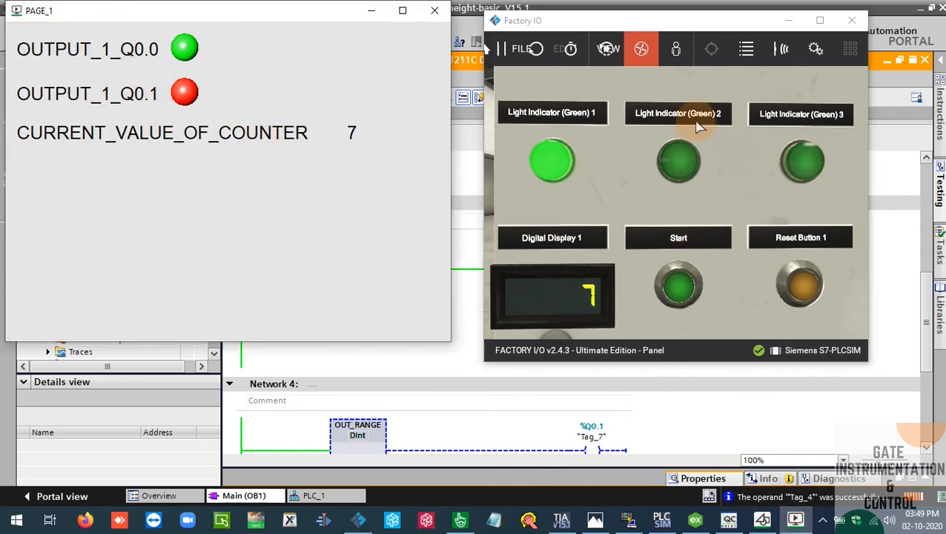
# Raise the counter to 8 with Start and inspect the OUT_RANGE logic driving %Q0.1 in TIA Portal's Network 4
pyautogui.click(682, 287)
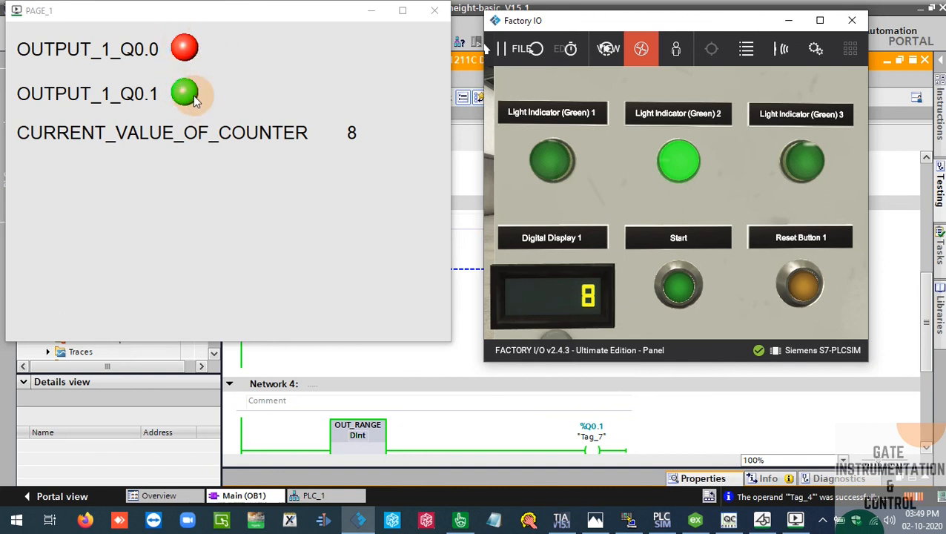
pyautogui.click(519, 421)
pyautogui.scroll(-3, 926, 314)
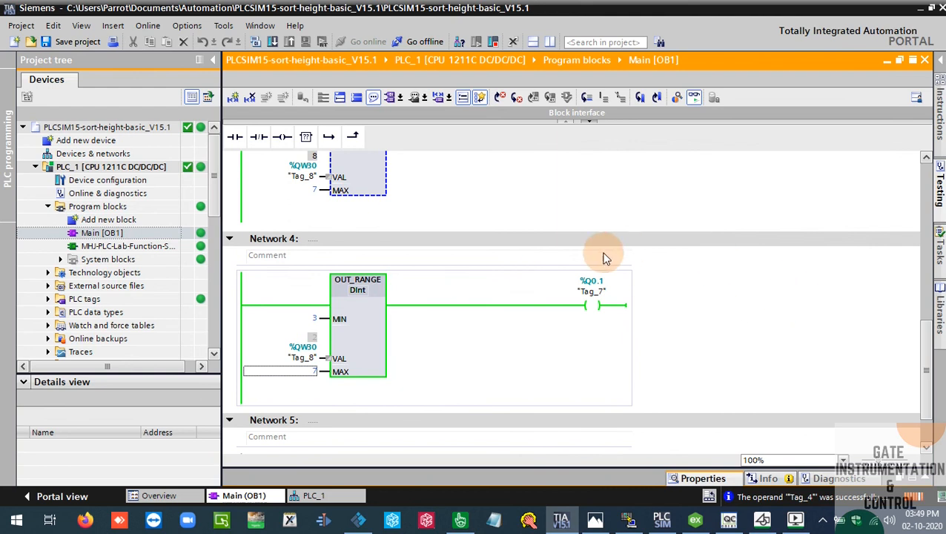
# Show PAGE_1 and Factory IO side by side, reset the counter, and count up to 3 again with Start
pyautogui.click(794, 519)
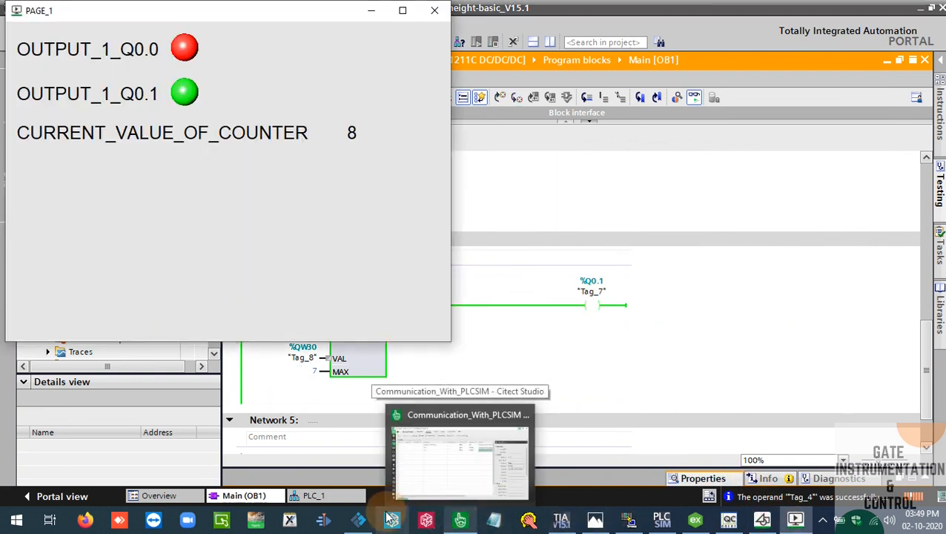
pyautogui.click(358, 519)
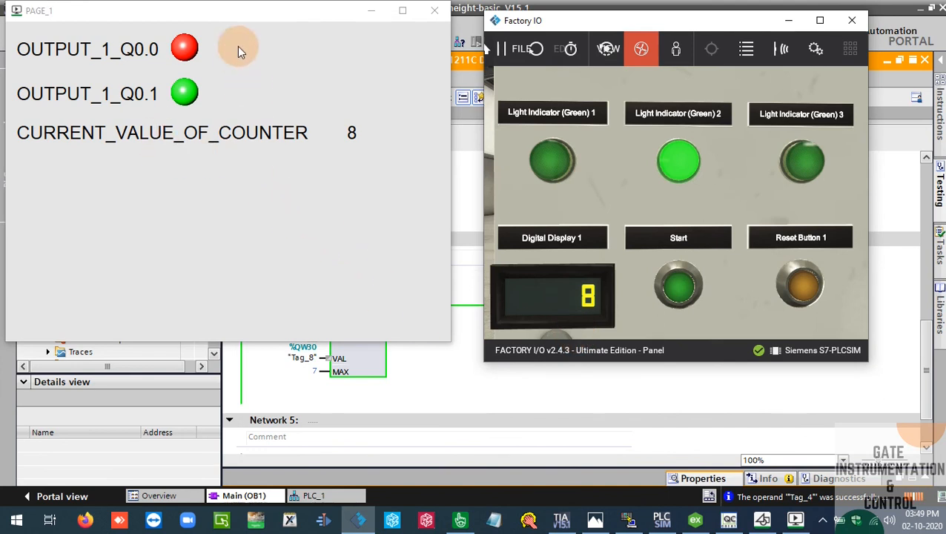
pyautogui.moveTo(237, 16); pyautogui.dragTo(242, 25)
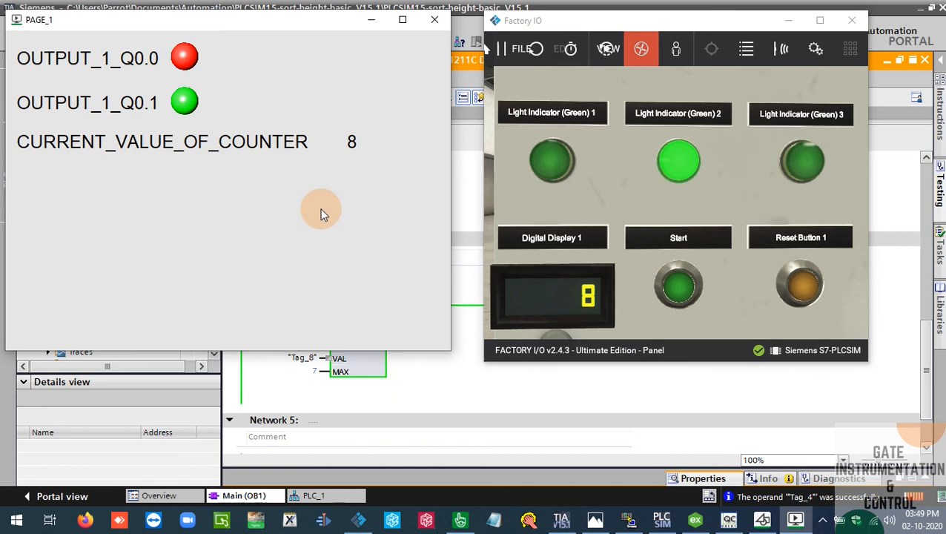
pyautogui.click(684, 287)
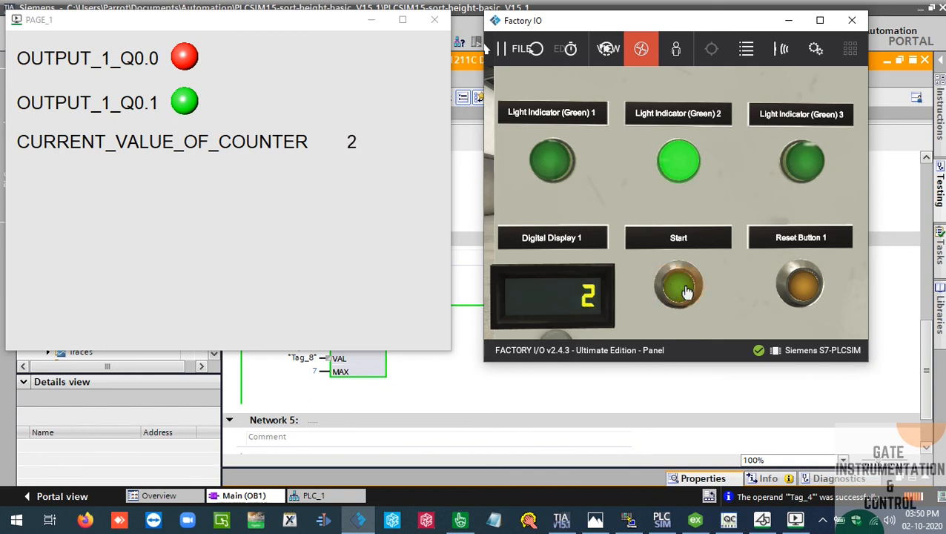
pyautogui.click(686, 291)
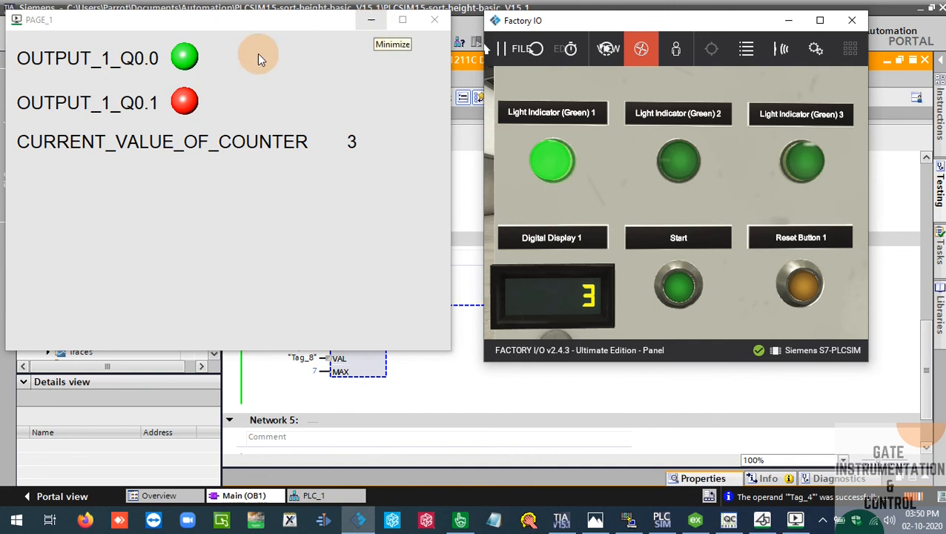
# Minimize PAGE_1 and Factory IO and examine the OUT_RANGE network for %Q0.1 in TIA Portal
pyautogui.click(370, 23)
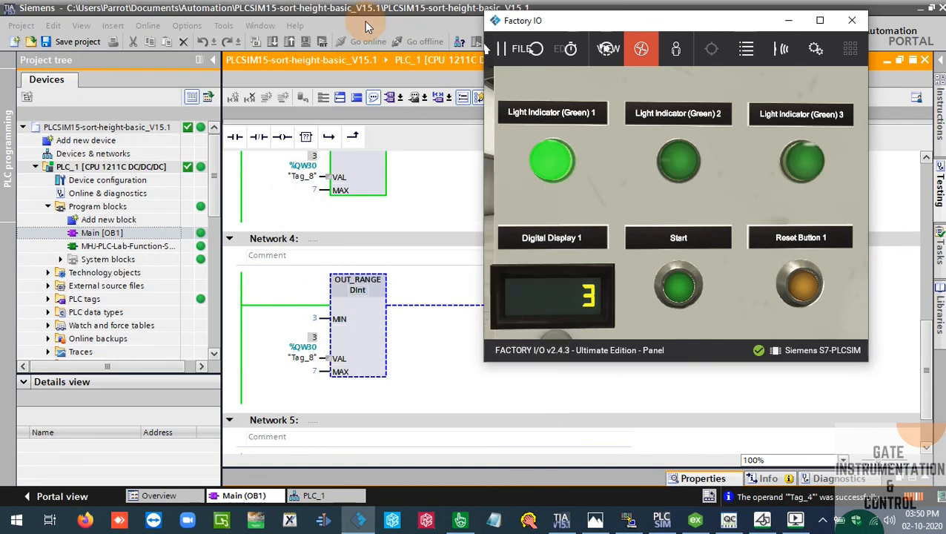
pyautogui.click(792, 22)
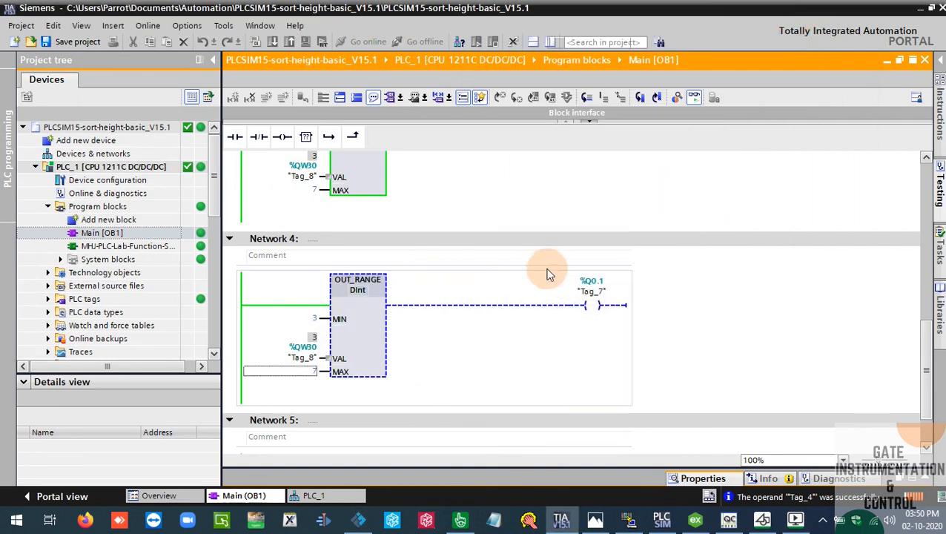
pyautogui.scroll(-2, 662, 287)
pyautogui.scroll(6, 662, 286)
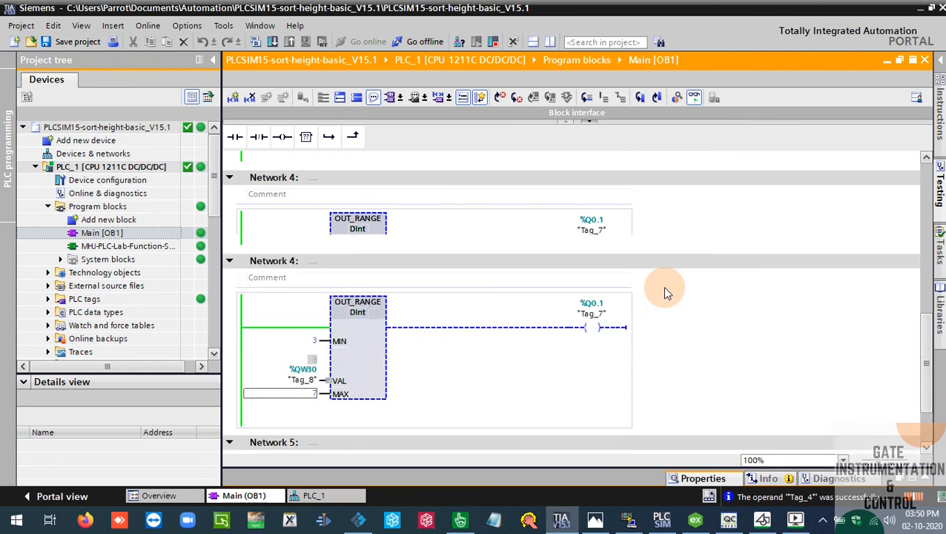
# Minimize TIA Portal, review the M2.png and M1.png connection diagrams in Photos, and minimize the image viewer
pyautogui.click(923, 8)
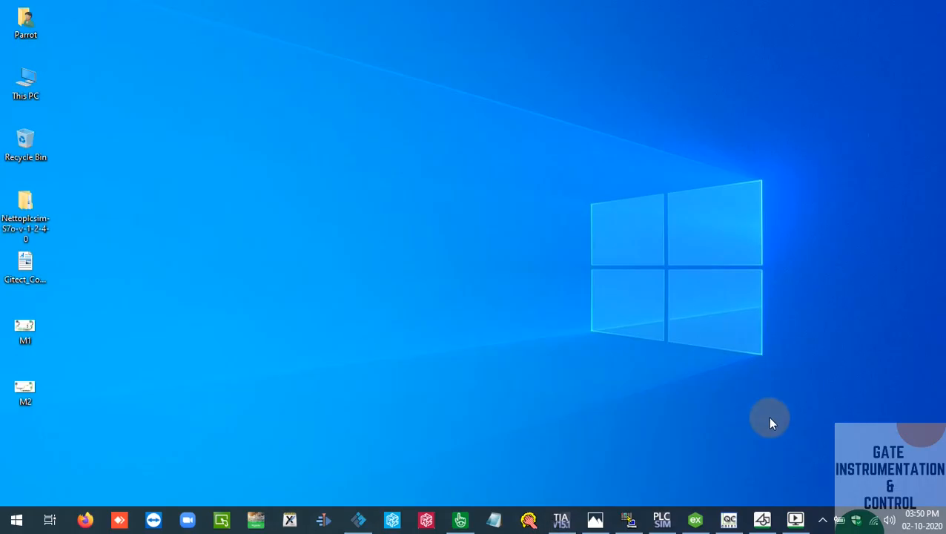
pyautogui.click(598, 521)
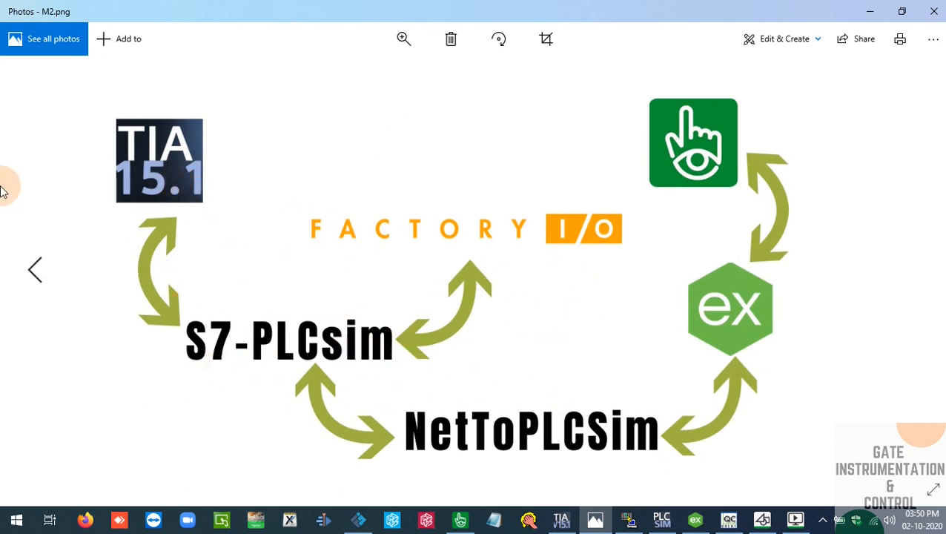
pyautogui.click(35, 270)
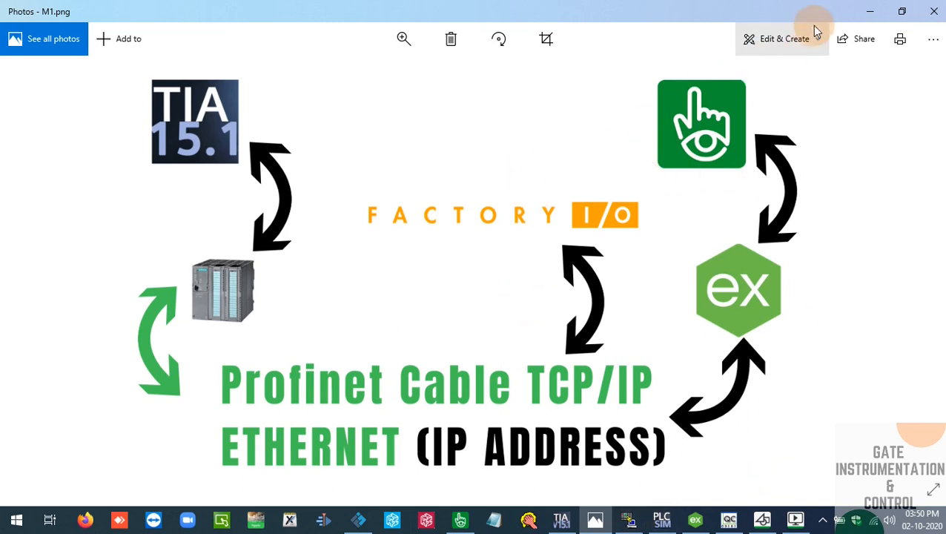
pyautogui.click(869, 11)
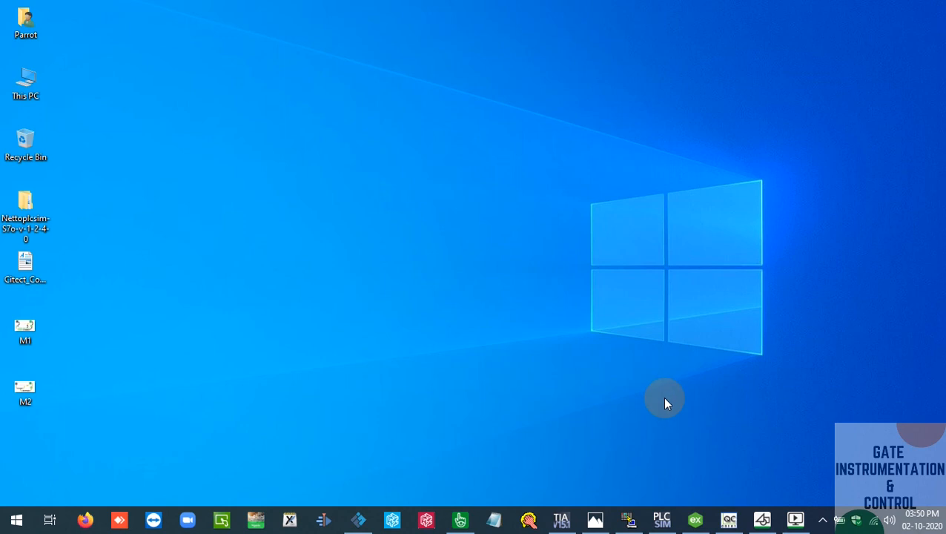
pyautogui.click(595, 522)
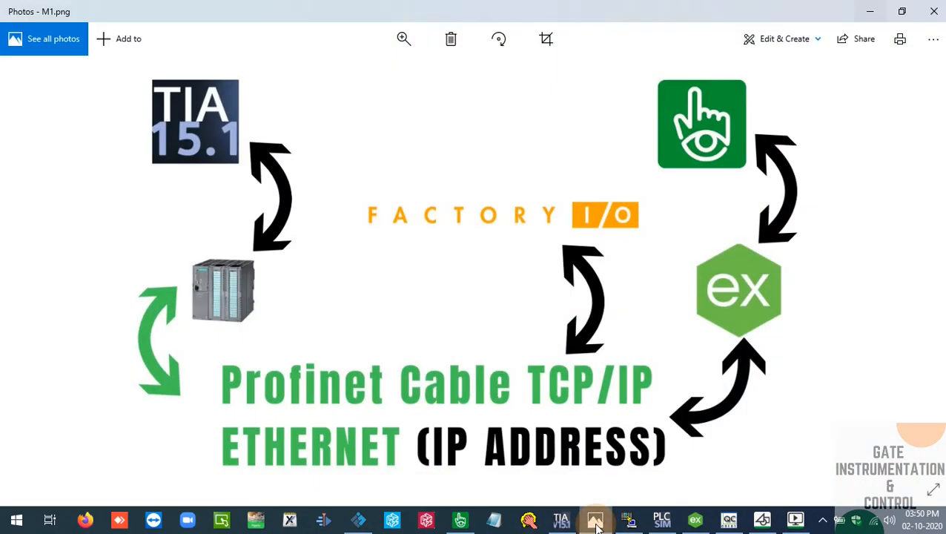
pyautogui.click(596, 521)
# Restore TIA Portal, Citect Studio, PAGE_1 and Factory IO, compare PAGE_1 with the Factory IO panel, and zoom the scene out to the whole control box
pyautogui.click(564, 522)
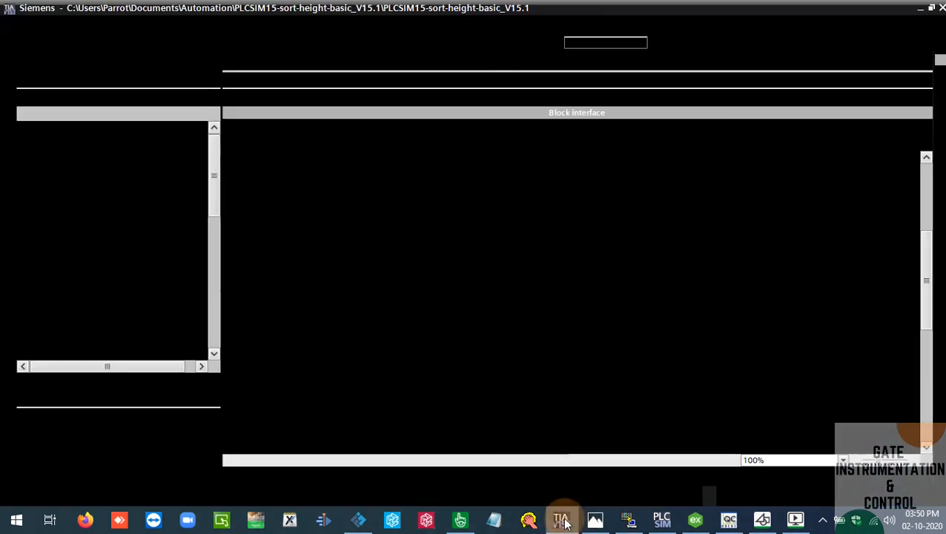
pyautogui.click(370, 523)
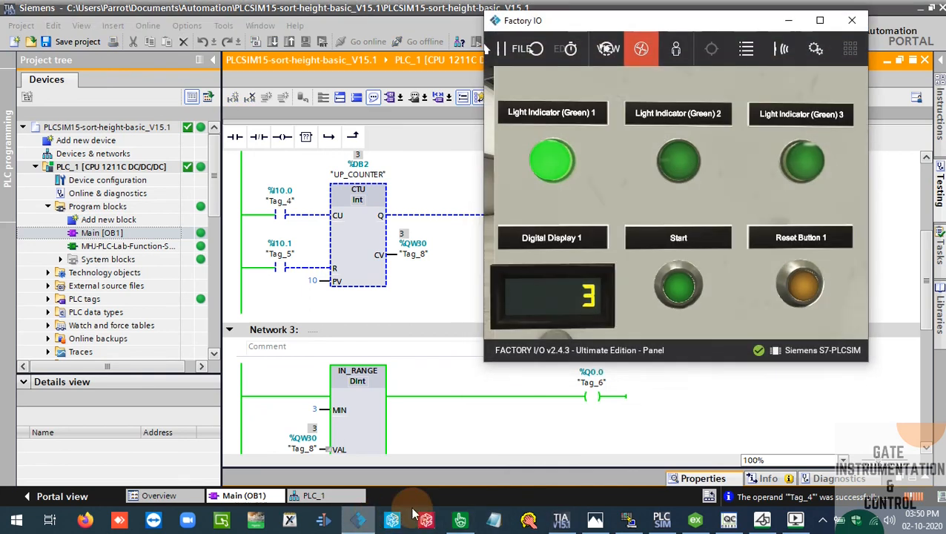
pyautogui.click(461, 520)
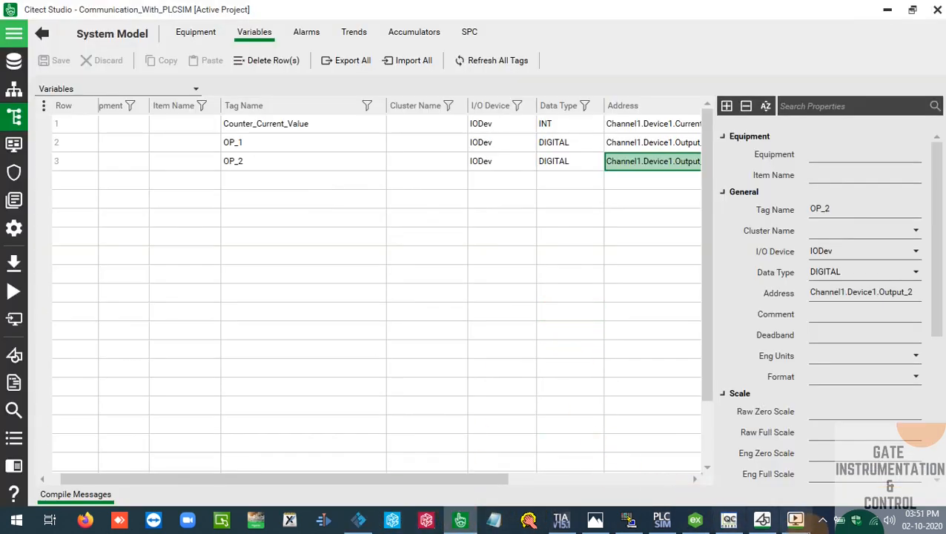
pyautogui.click(796, 520)
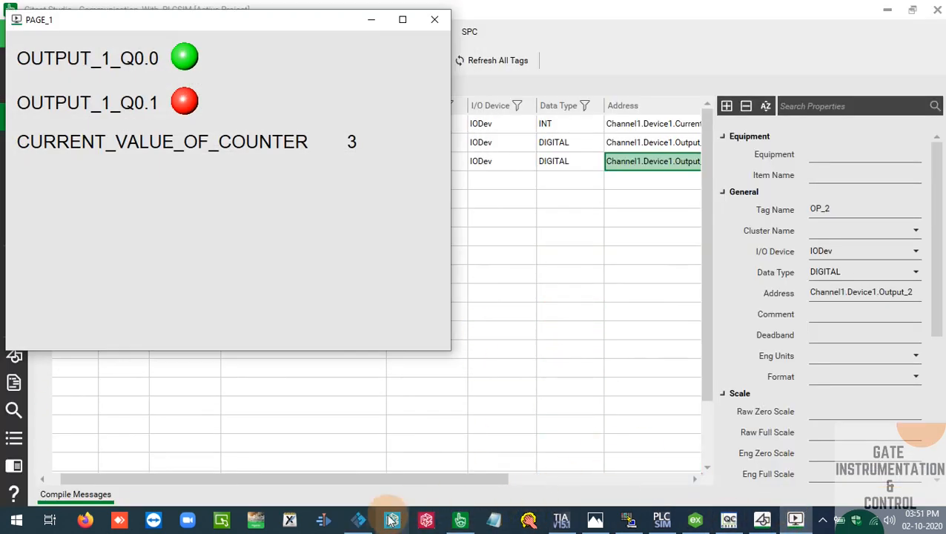
pyautogui.click(360, 520)
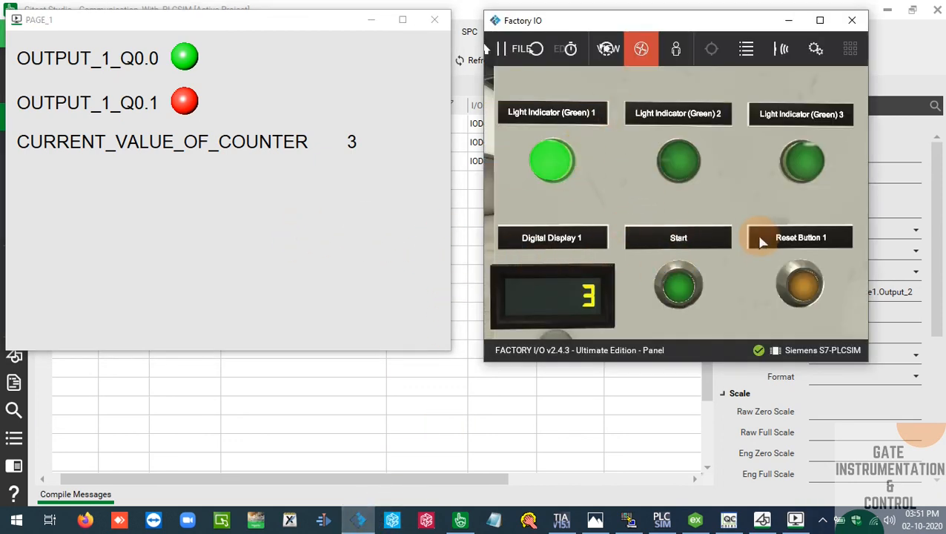
pyautogui.scroll(-10, 761, 242)
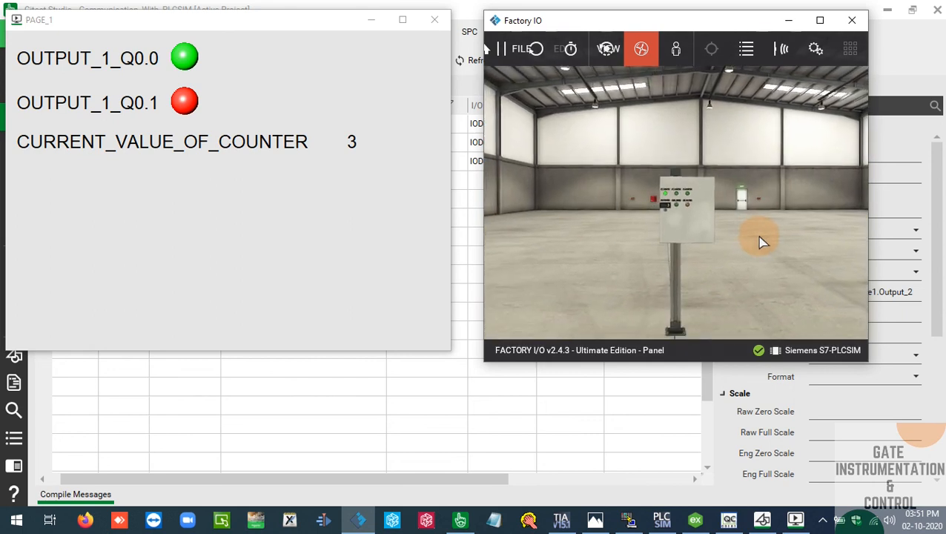
pyautogui.scroll(-5, 762, 242)
pyautogui.scroll(4, 762, 242)
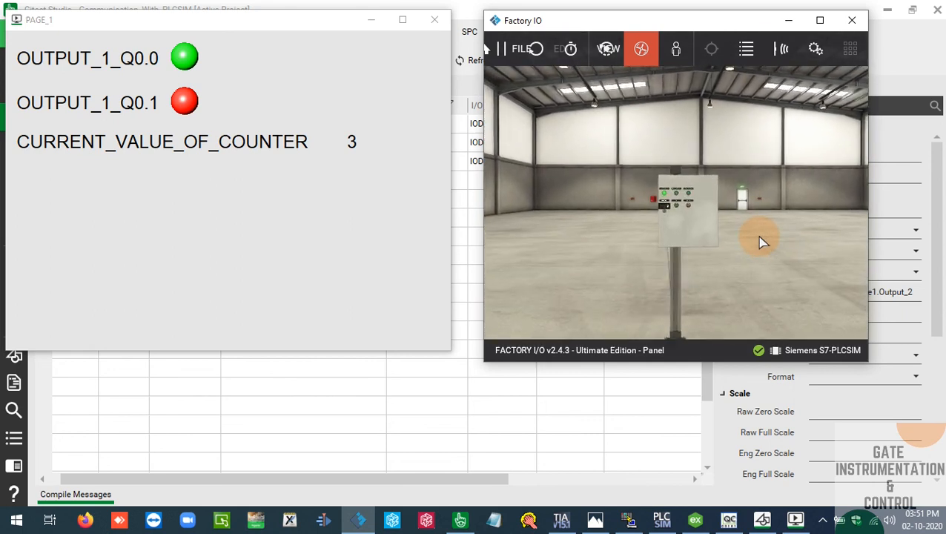
# Minimize PAGE_1, Factory IO, Citect Studio and TIA Portal to clear the desktop
pyautogui.click(264, 196)
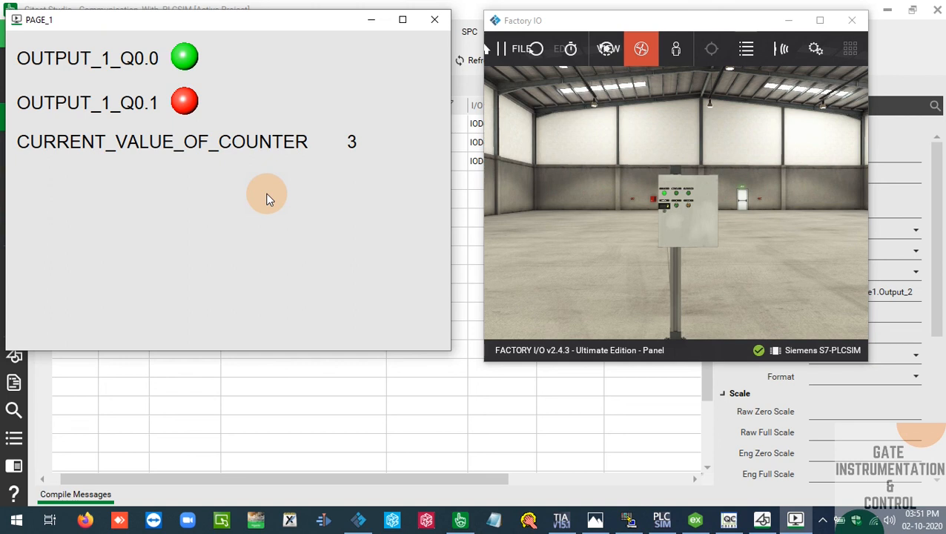
pyautogui.click(371, 20)
pyautogui.click(784, 20)
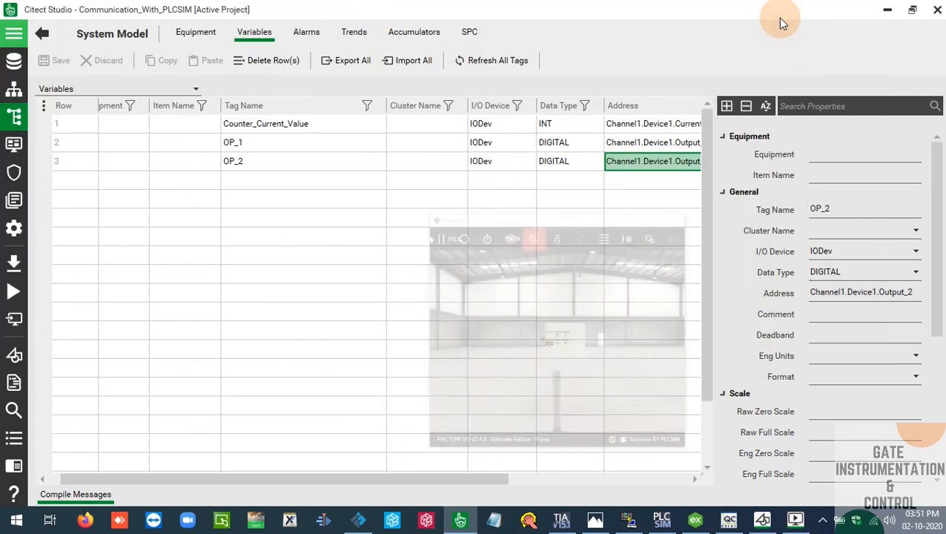
pyautogui.click(886, 9)
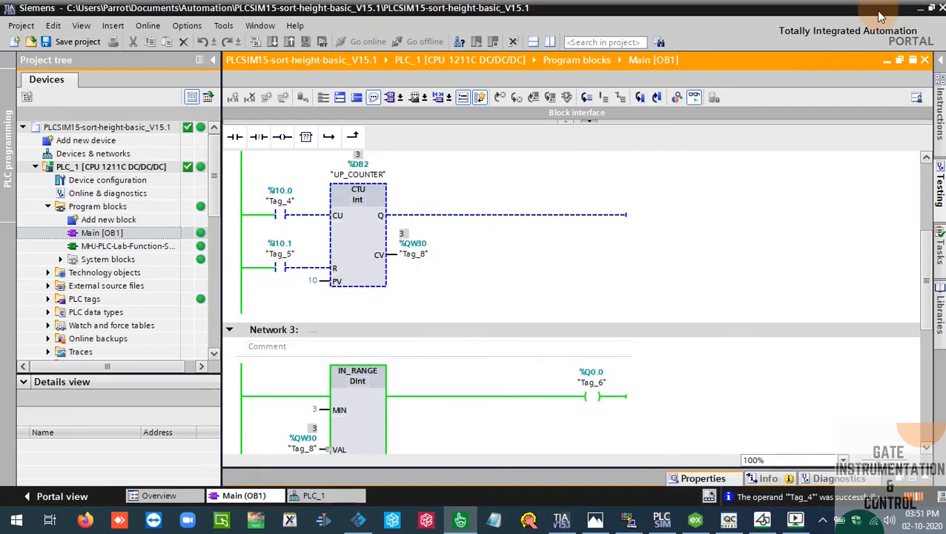
pyautogui.click(923, 10)
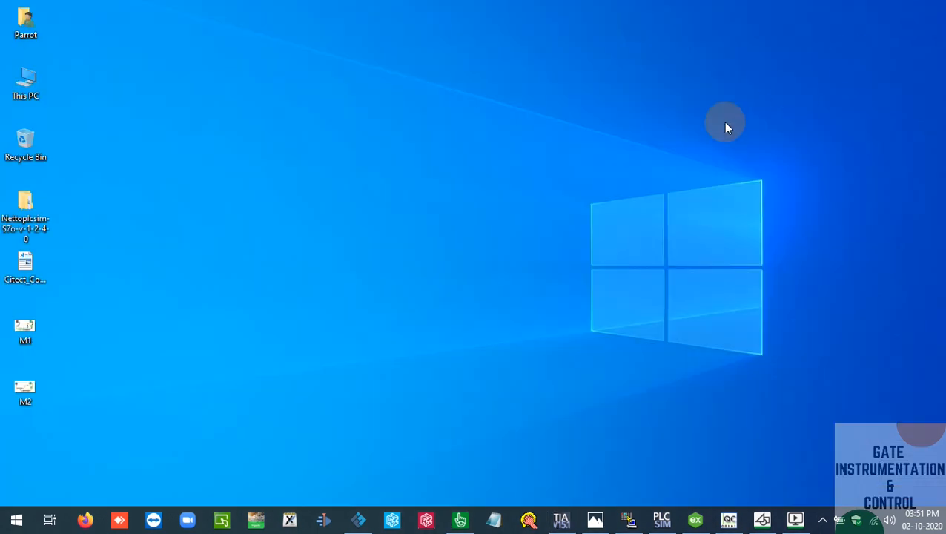